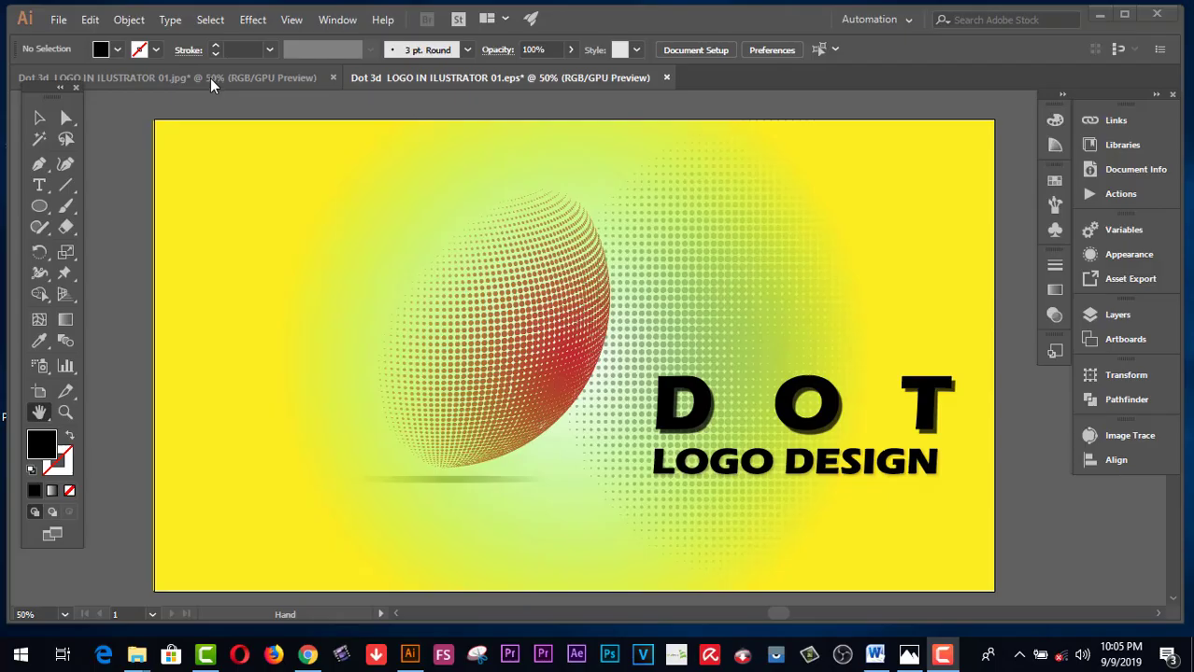
# Switch to the .jpg document showing the blank artboard with five colour sample dots
pyautogui.click(210, 79)
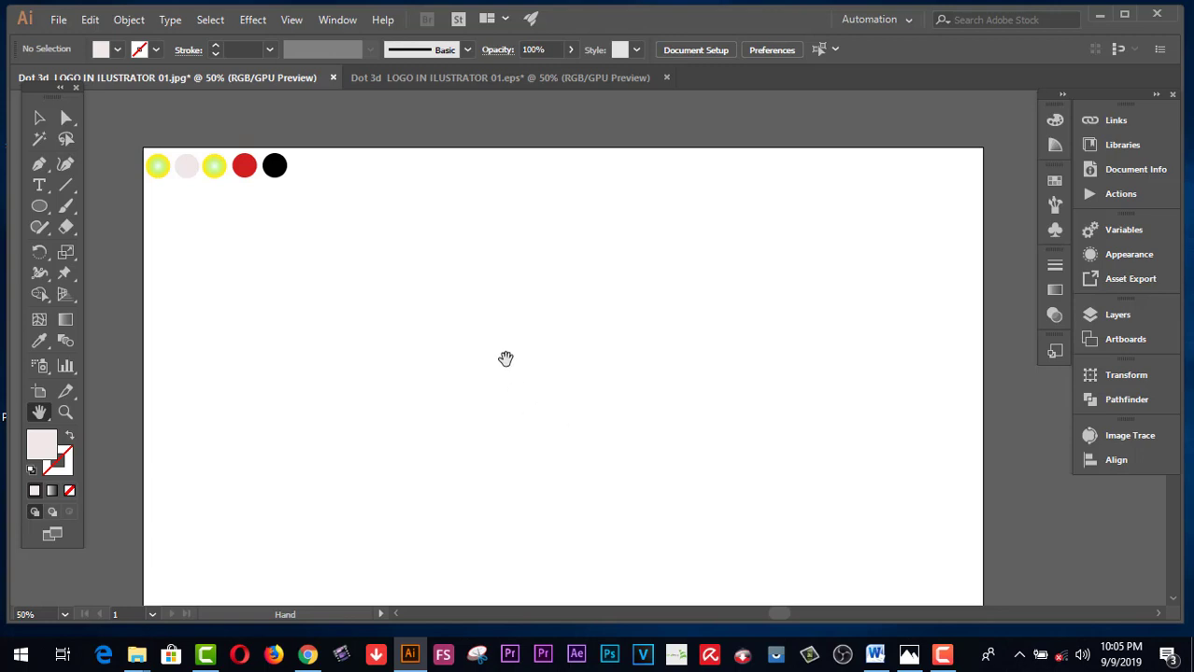
pyautogui.click(525, 83)
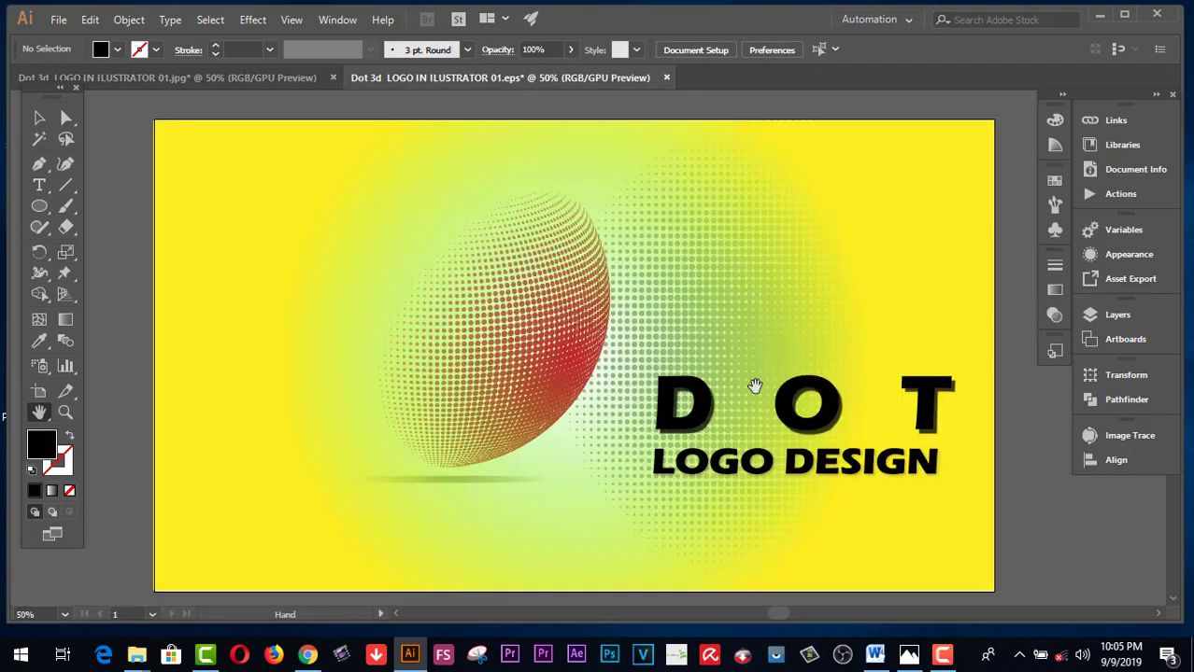
pyautogui.click(203, 78)
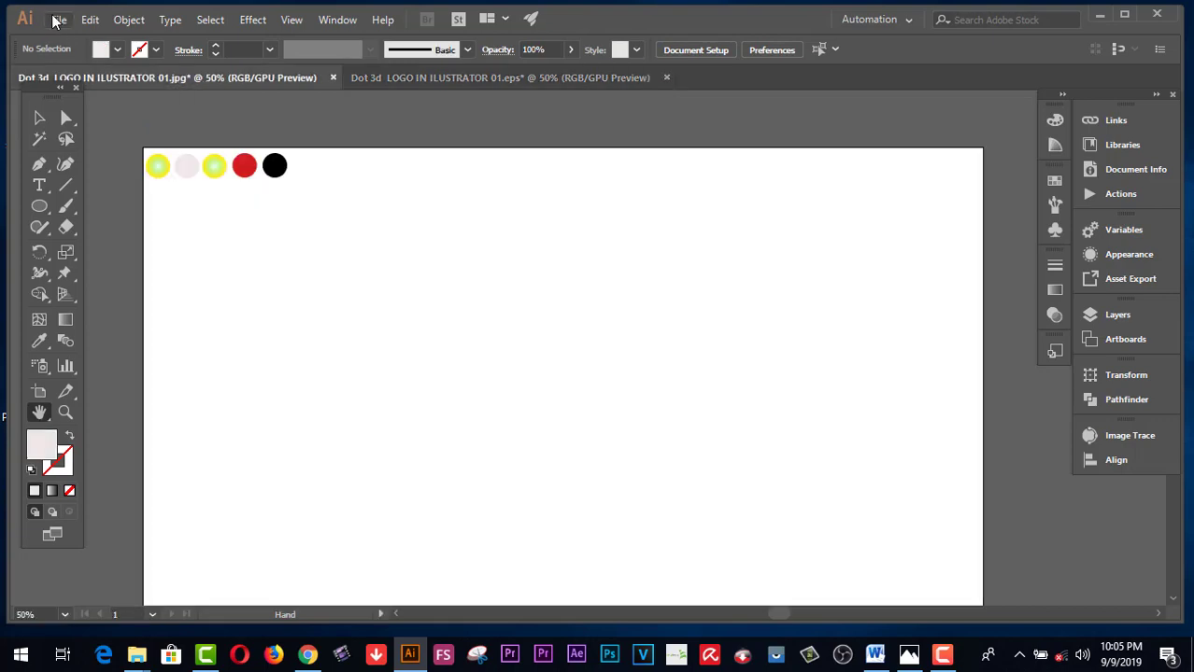
pyautogui.click(56, 21)
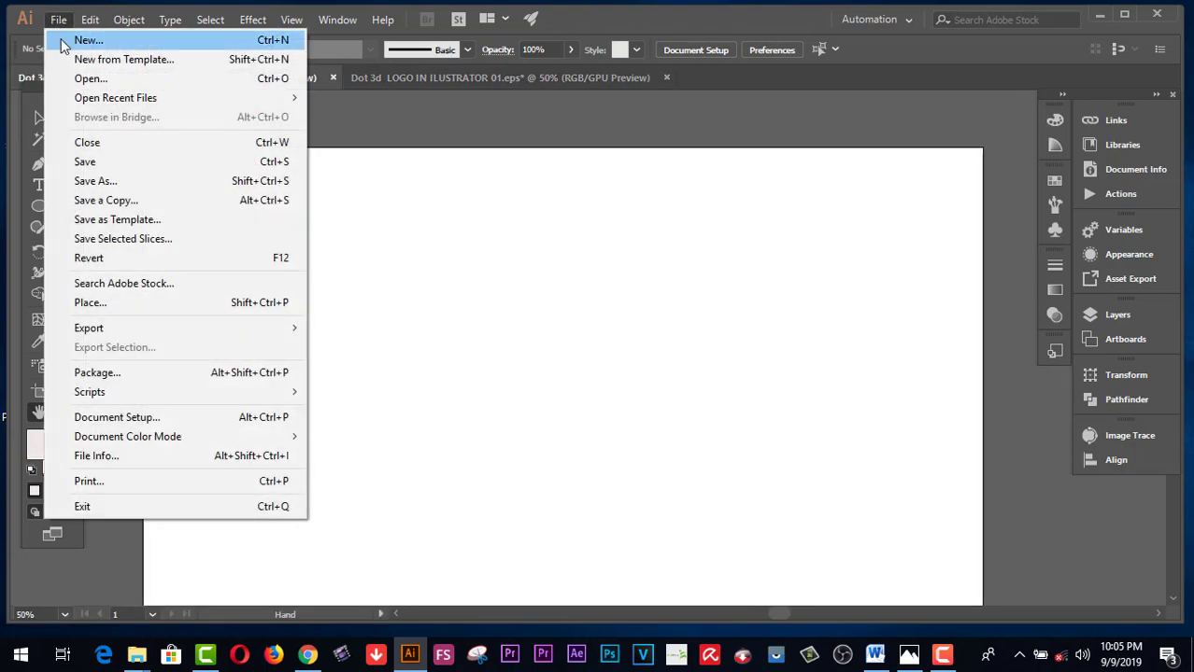
pyautogui.press('Escape')
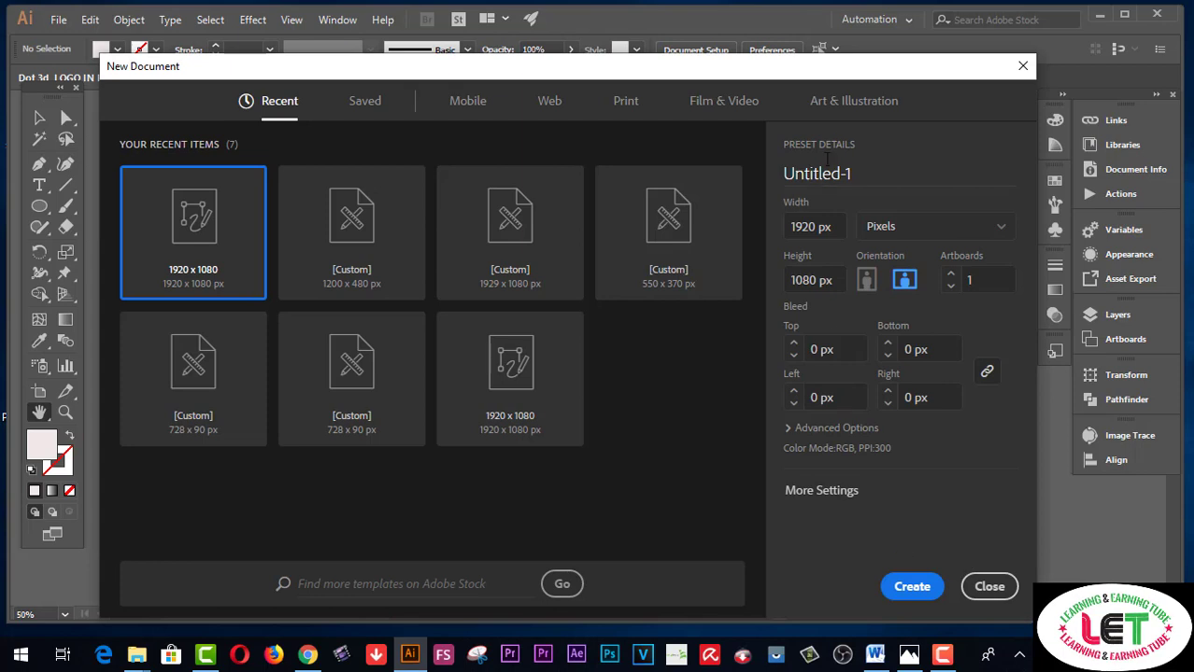
pyautogui.click(992, 588)
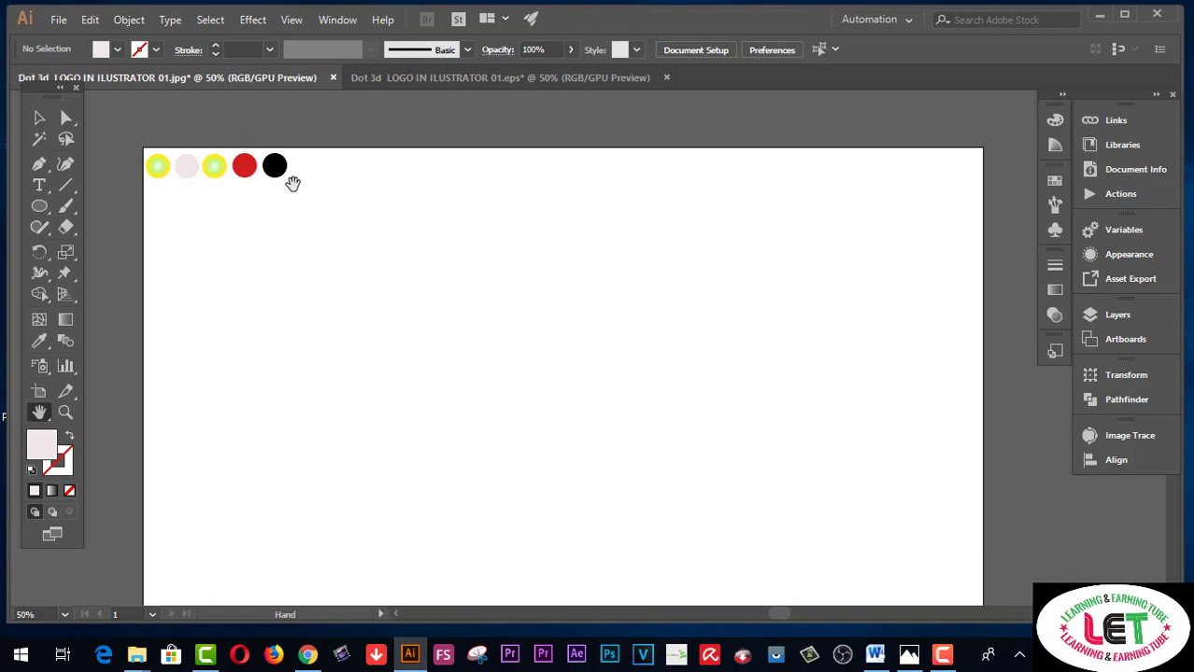
# Set the fill to black and draw a 704 px circle with the Ellipse Tool
pyautogui.click(40, 211)
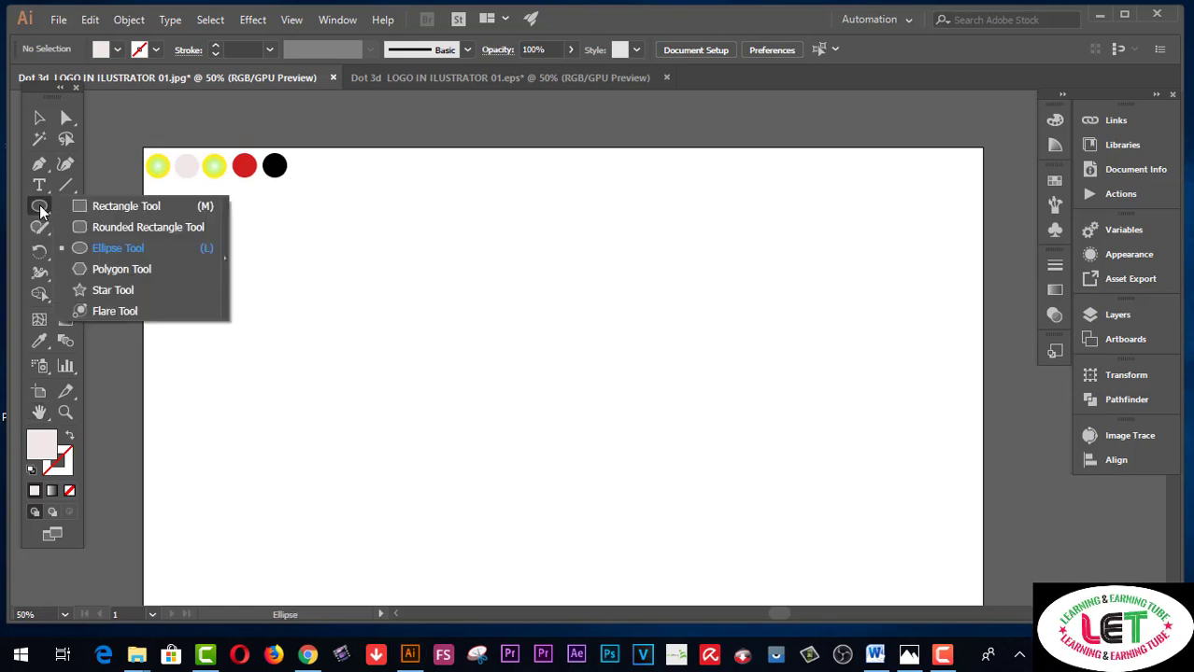
pyautogui.click(121, 251)
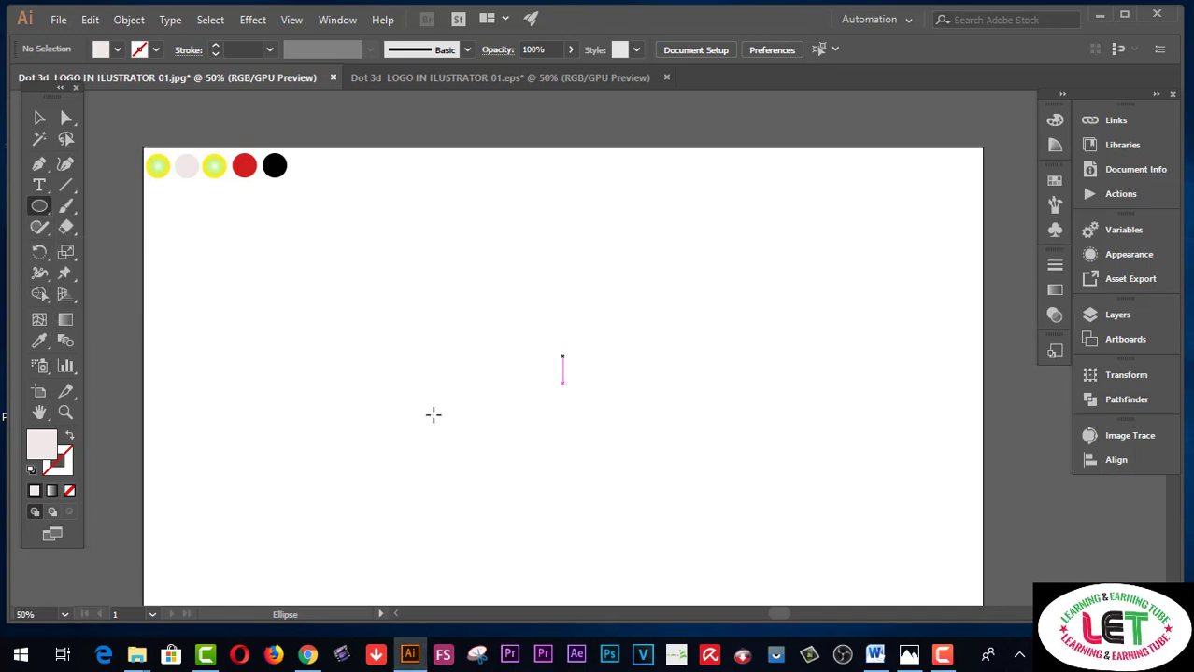
pyautogui.doubleClick(41, 447)
pyautogui.click(1072, 289)
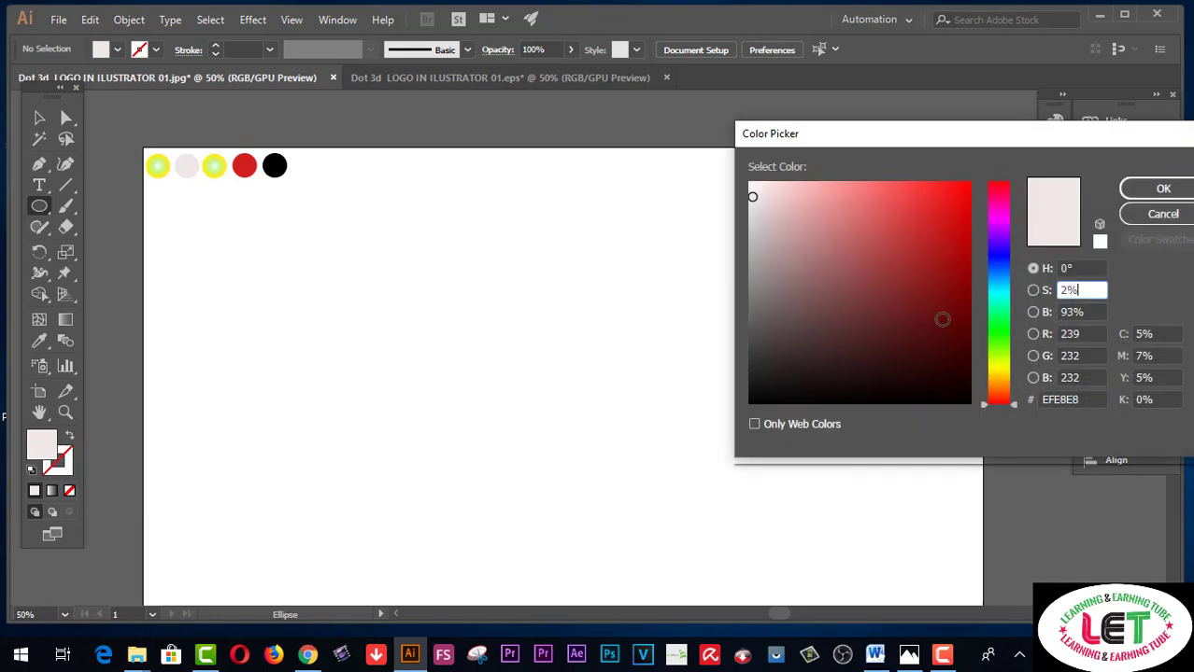
pyautogui.moveTo(941, 317); pyautogui.dragTo(953, 409)
pyautogui.click(1156, 188)
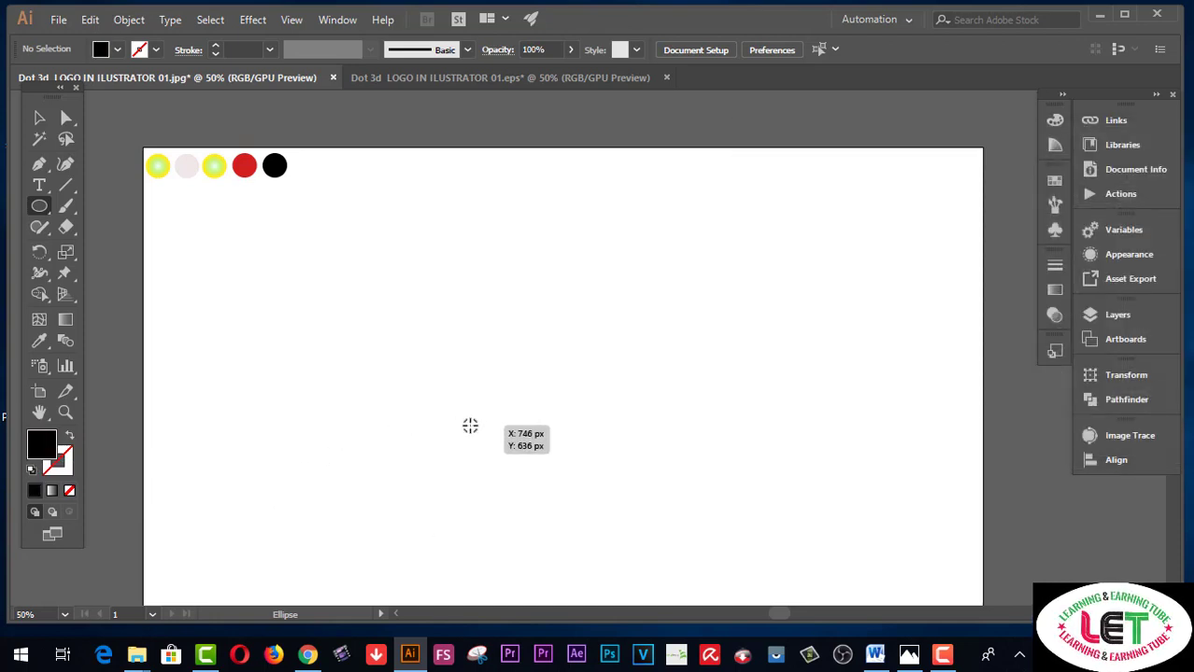
pyautogui.moveTo(493, 325)
pyautogui.mouseDown()
pyautogui.moveTo(538, 370)
pyautogui.moveTo(661, 435)
pyautogui.mouseUp()
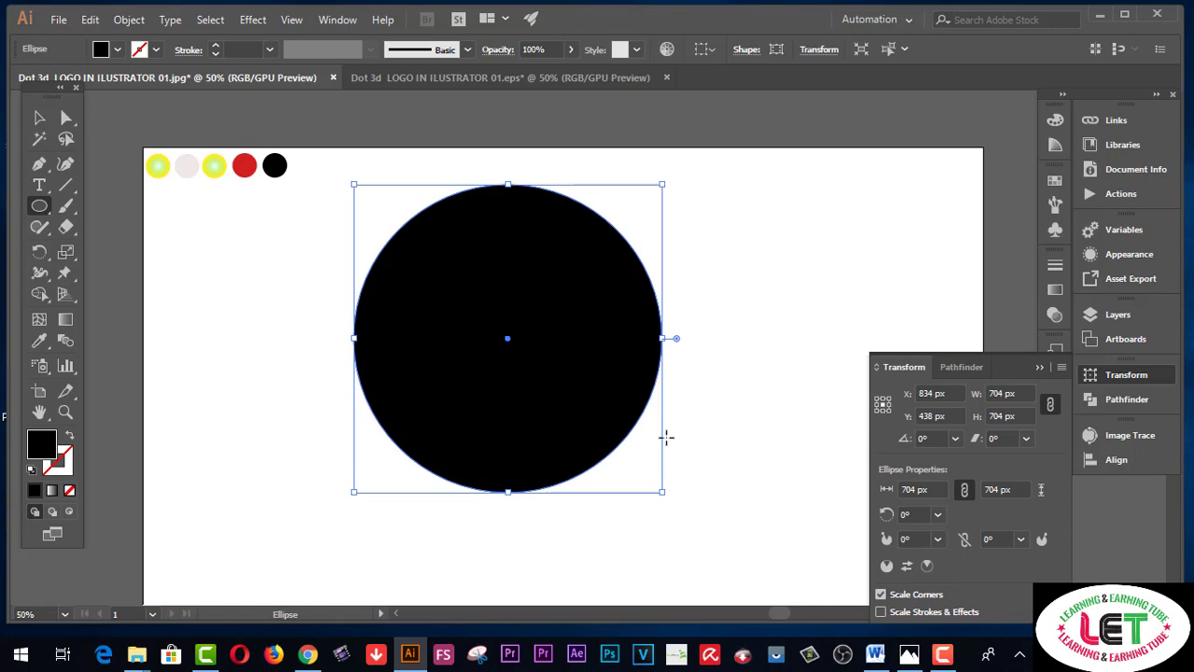
# Make the circle's gradient radial and reversed so the centre is dark
pyautogui.doubleClick(65, 320)
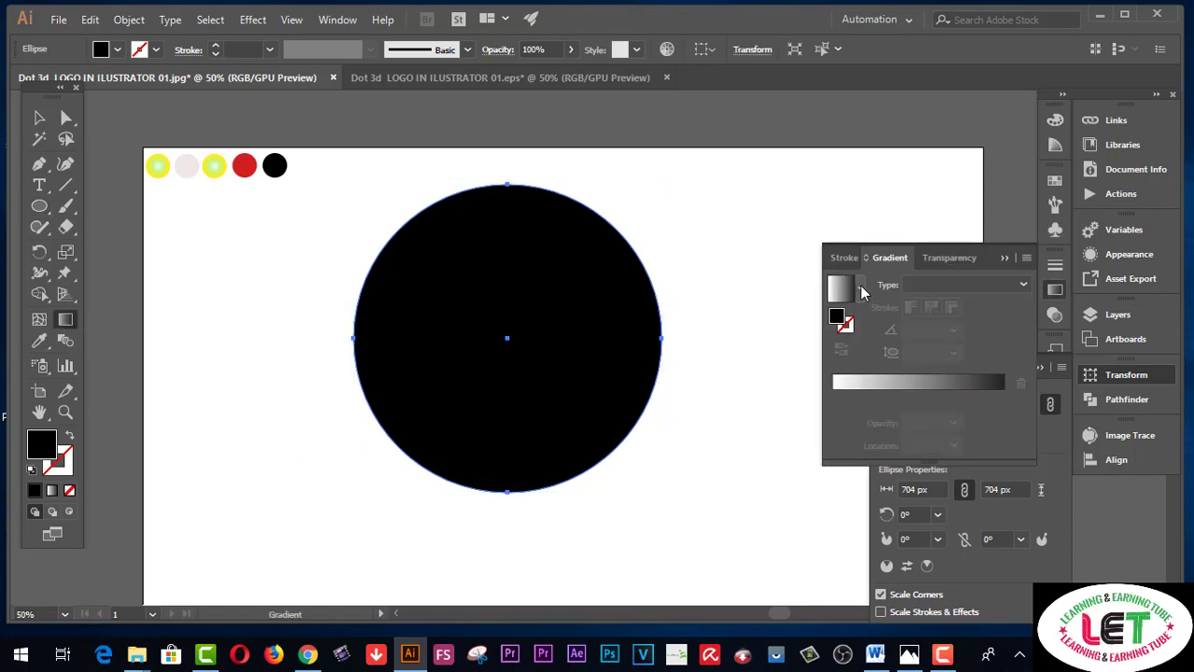
pyautogui.click(861, 291)
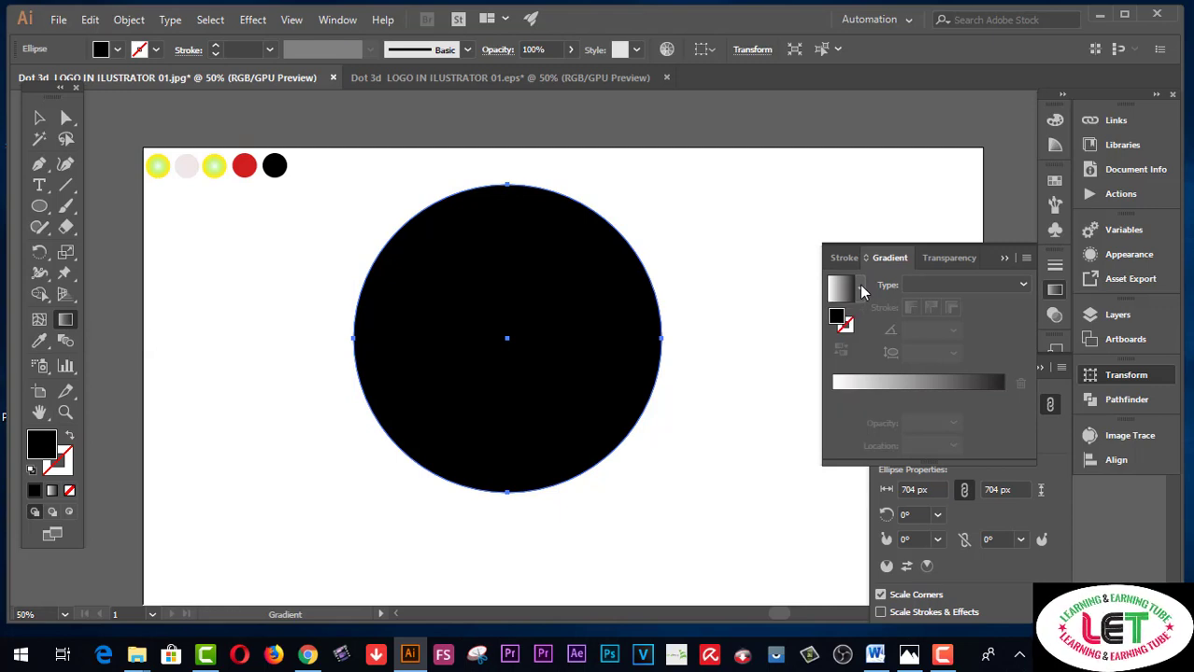
pyautogui.click(1024, 284)
pyautogui.click(949, 316)
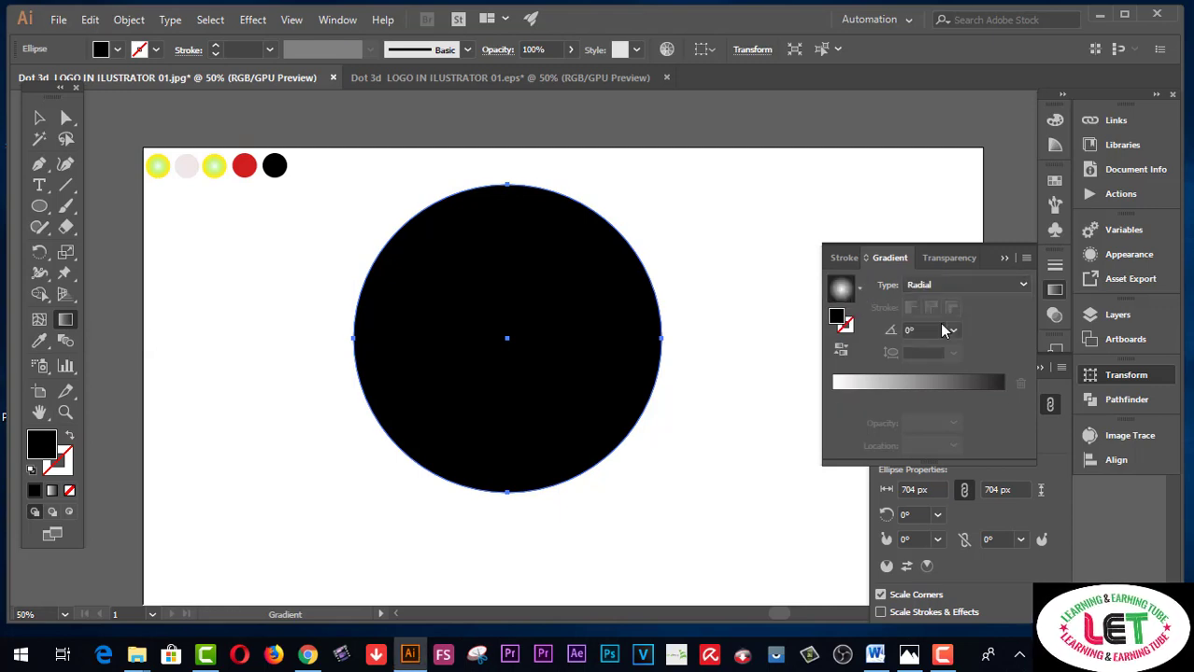
pyautogui.click(842, 353)
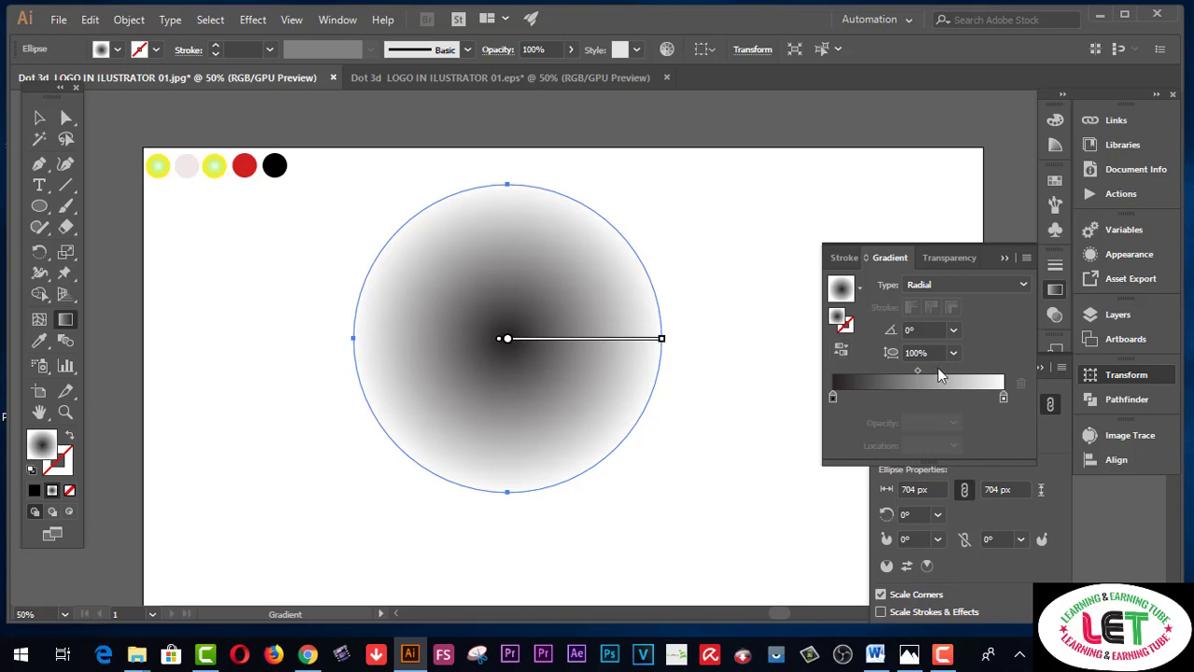
# Set the outer gradient stop to 0% opacity and move the midpoint to about 85%
pyautogui.click(1004, 398)
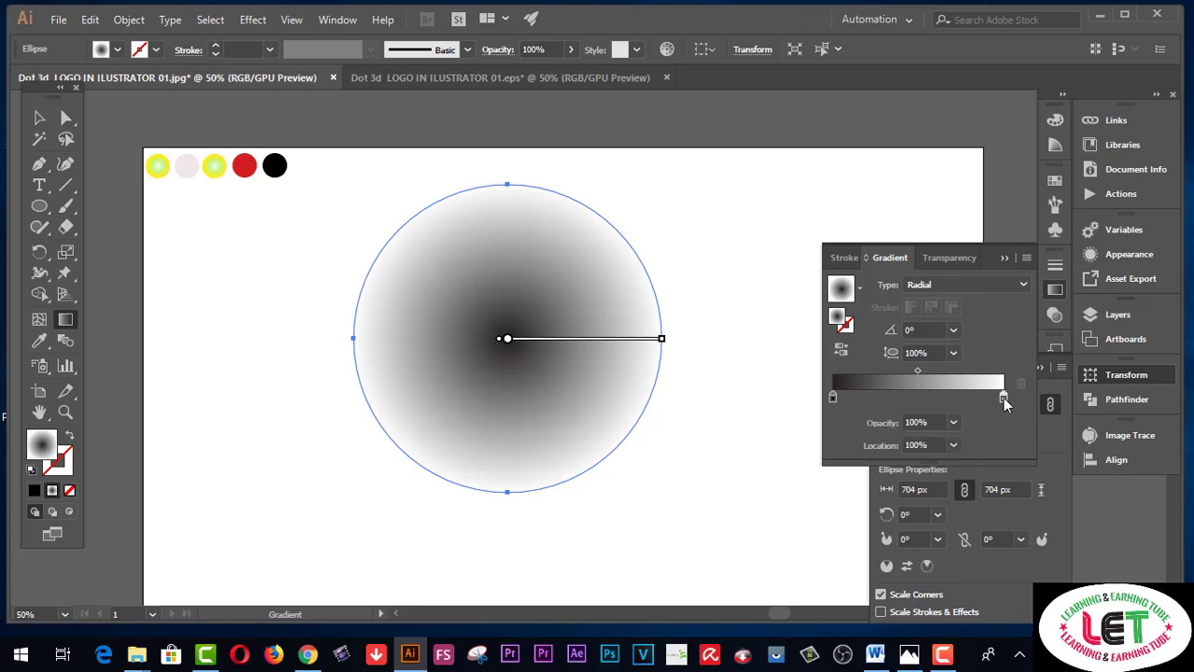
pyautogui.click(953, 422)
pyautogui.click(972, 214)
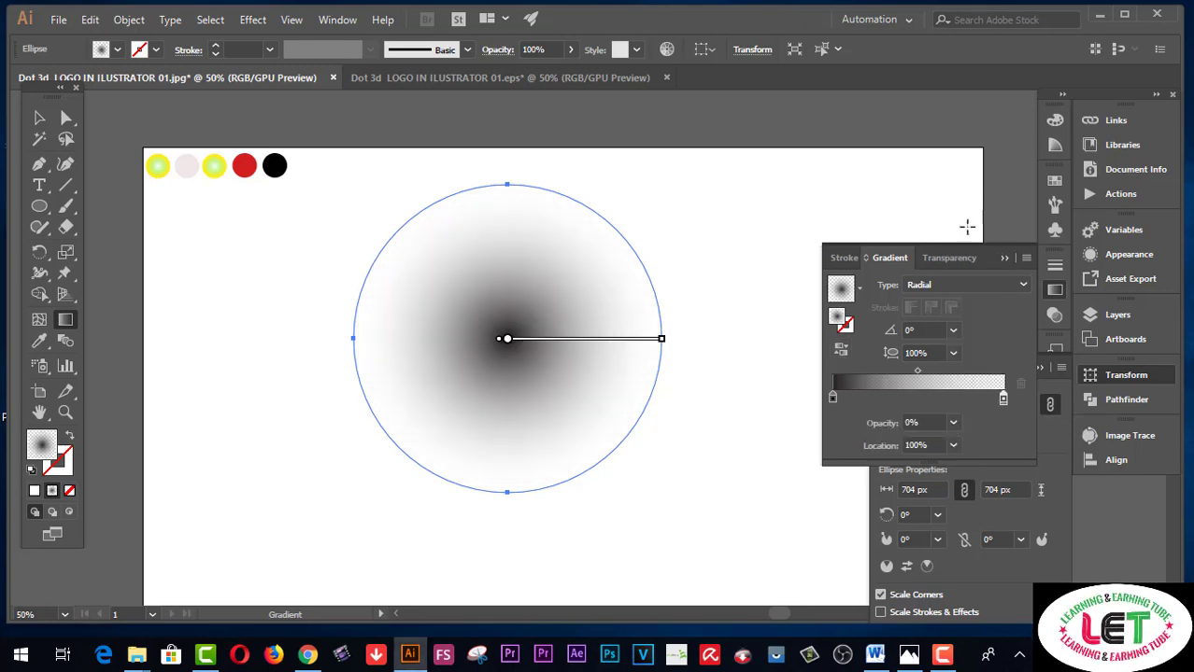
pyautogui.moveTo(916, 373); pyautogui.dragTo(976, 375)
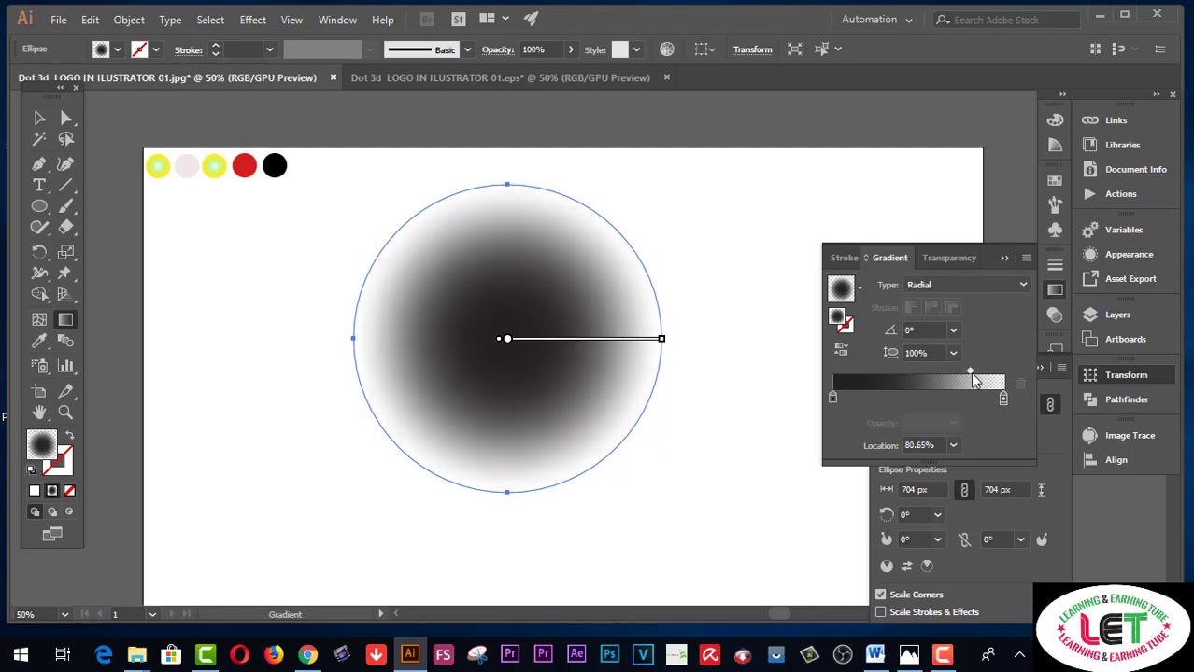
pyautogui.moveTo(975, 373); pyautogui.dragTo(981, 373)
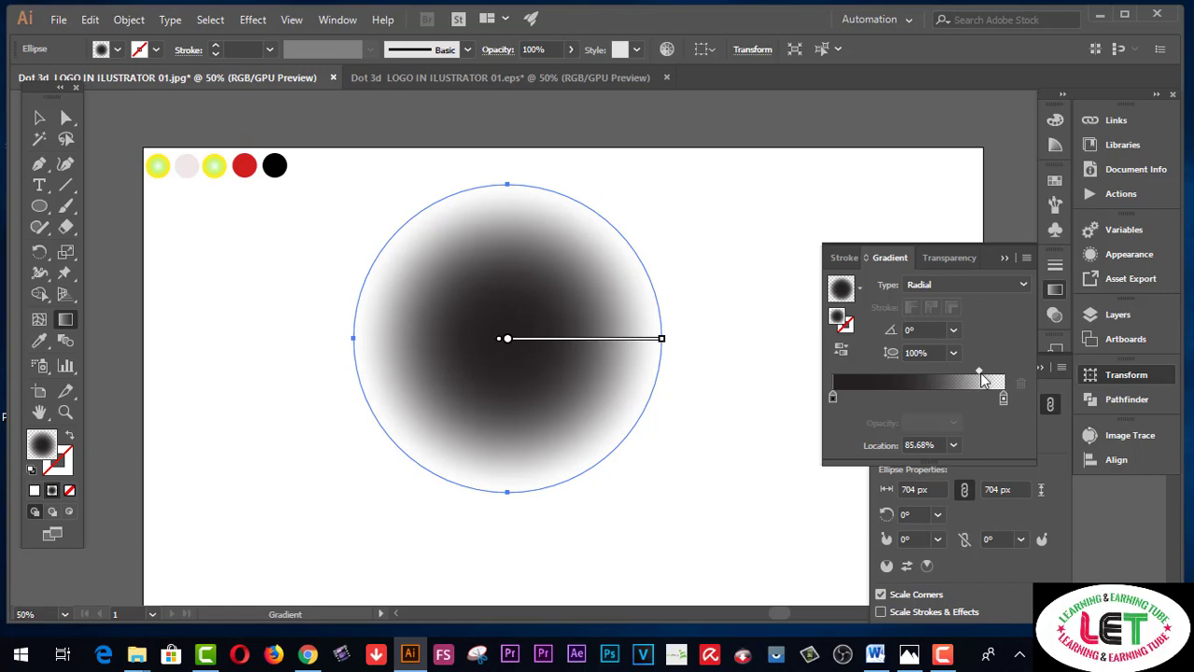
pyautogui.click(1003, 257)
pyautogui.click(39, 118)
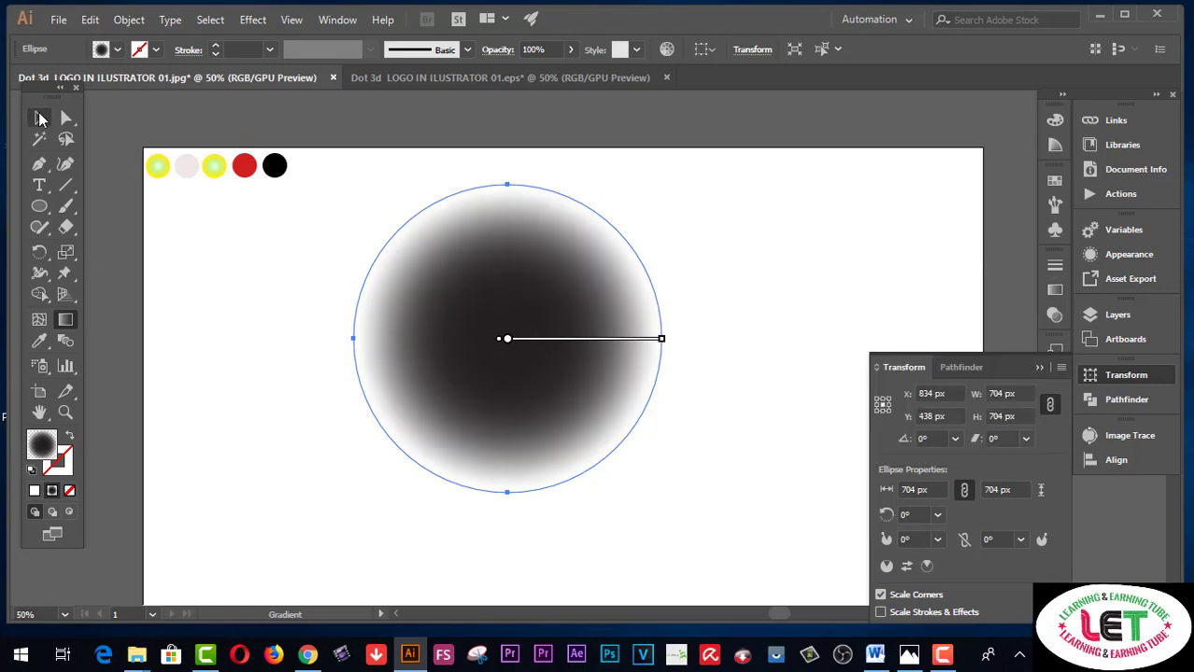
pyautogui.click(414, 116)
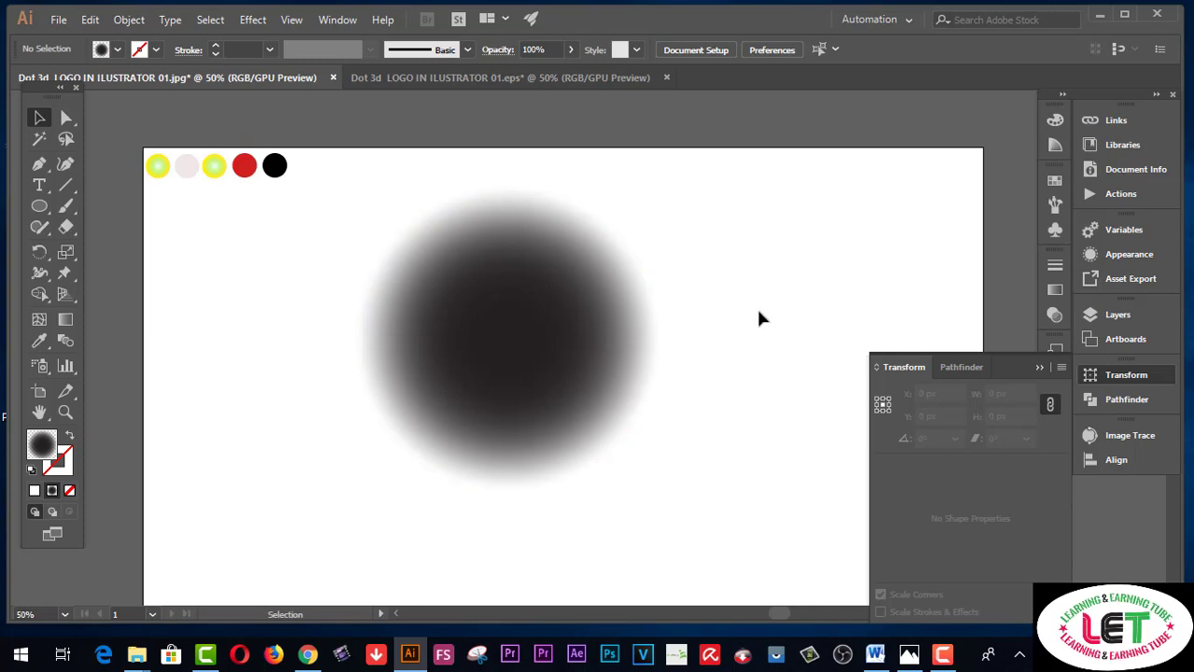
# Copy the gradient circle to the bottom-left corner and move the original toward the centre
pyautogui.scroll(-1, 757, 313)
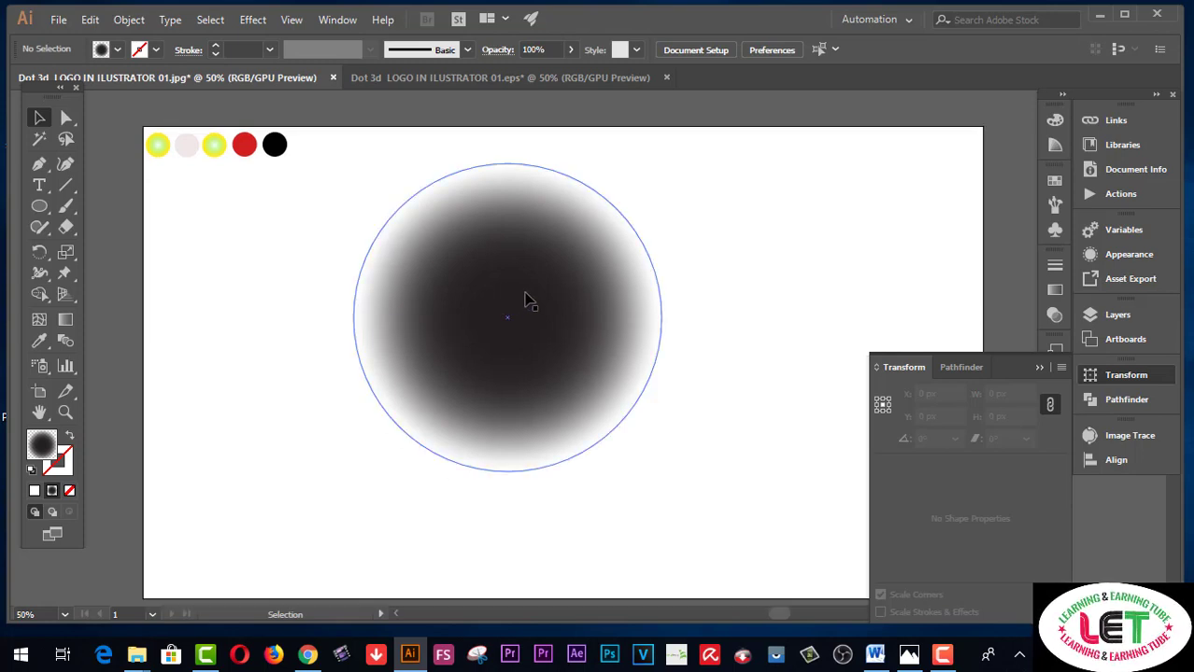
pyautogui.moveTo(525, 299); pyautogui.dragTo(117, 587)
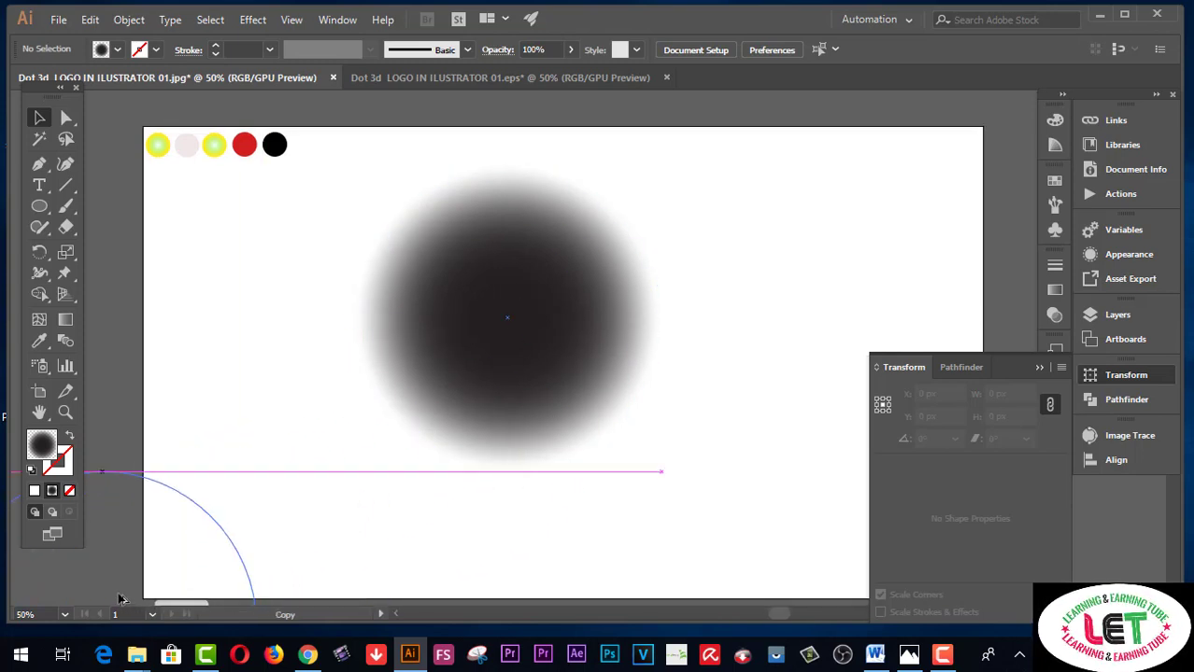
pyautogui.moveTo(117, 588); pyautogui.dragTo(118, 587)
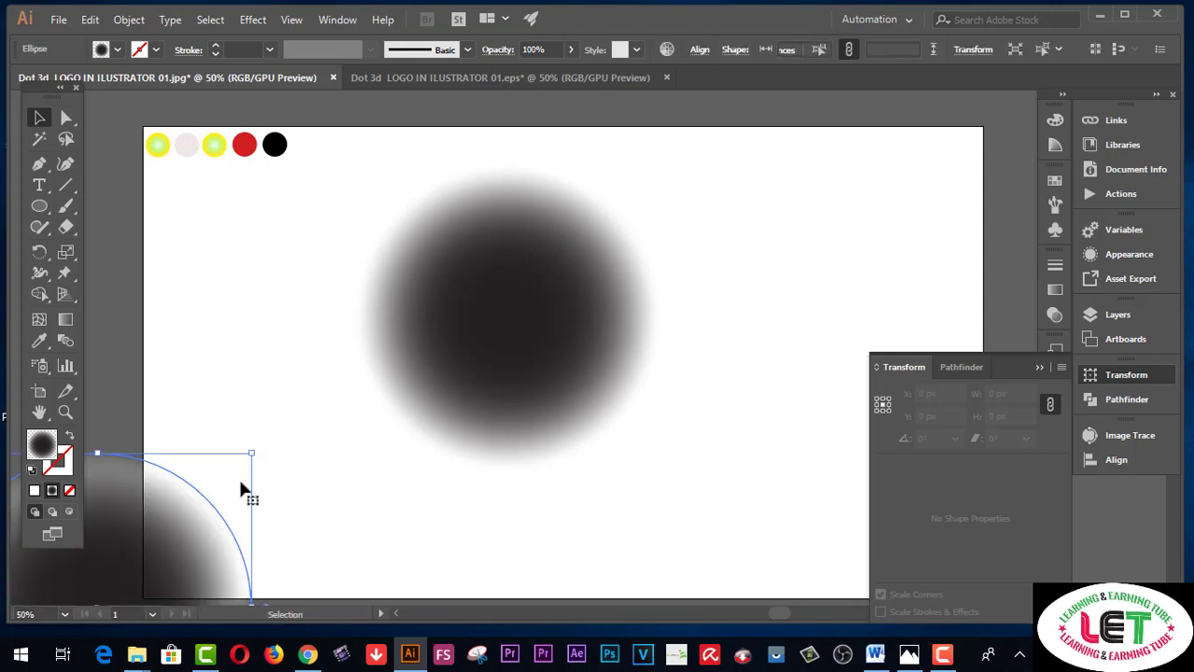
pyautogui.click(567, 313)
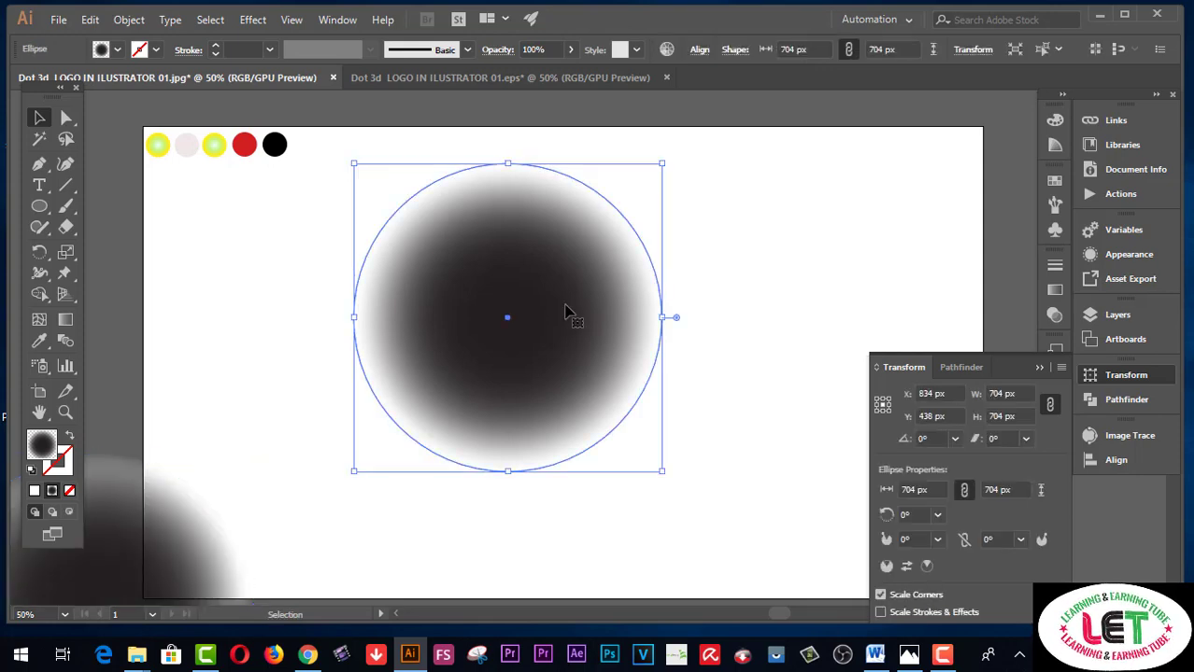
pyautogui.moveTo(566, 313); pyautogui.dragTo(622, 325)
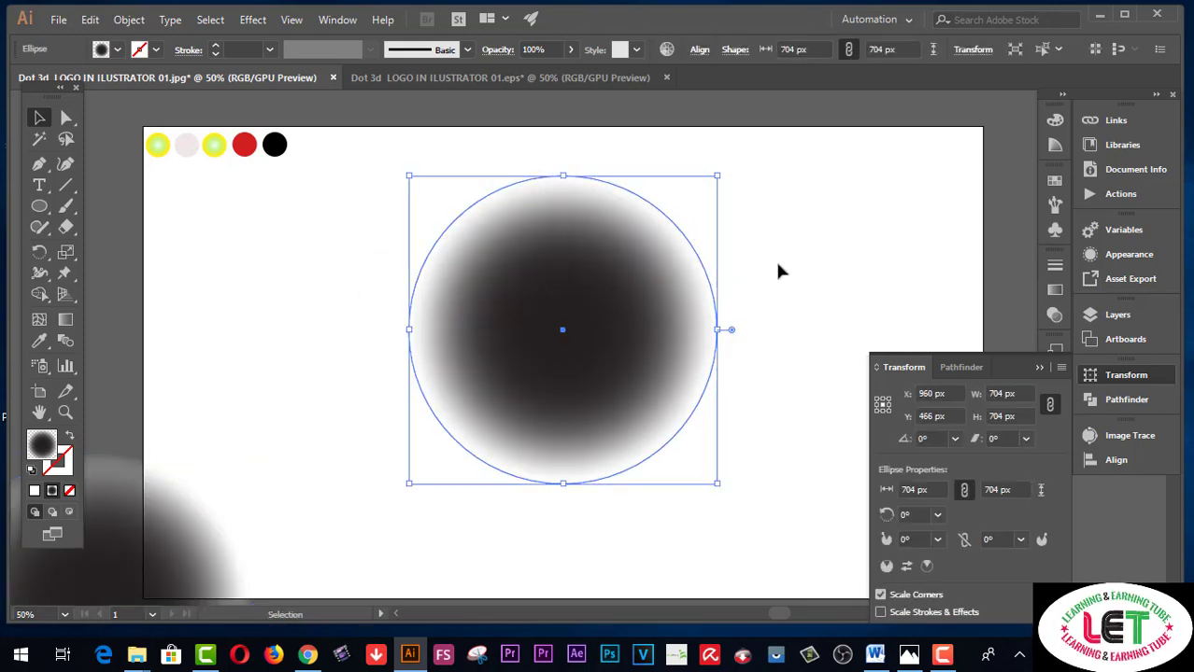
# Apply the Color Halftone effect to the circle and move it up to Y 114 px
pyautogui.click(253, 22)
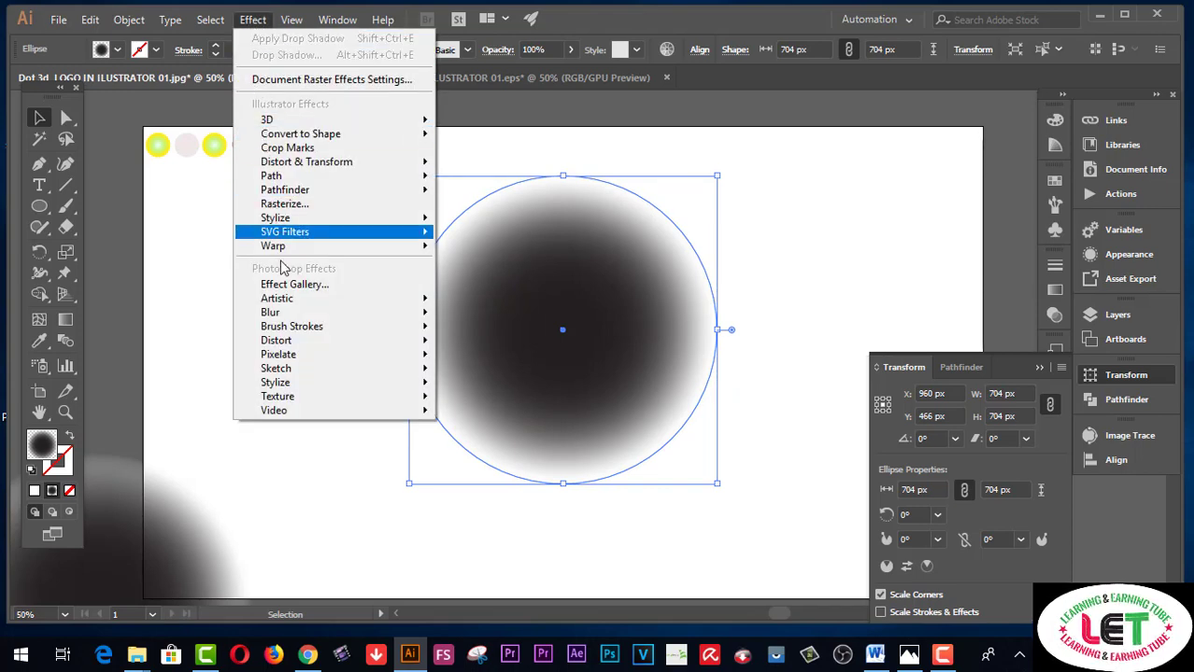
pyautogui.moveTo(279, 354)
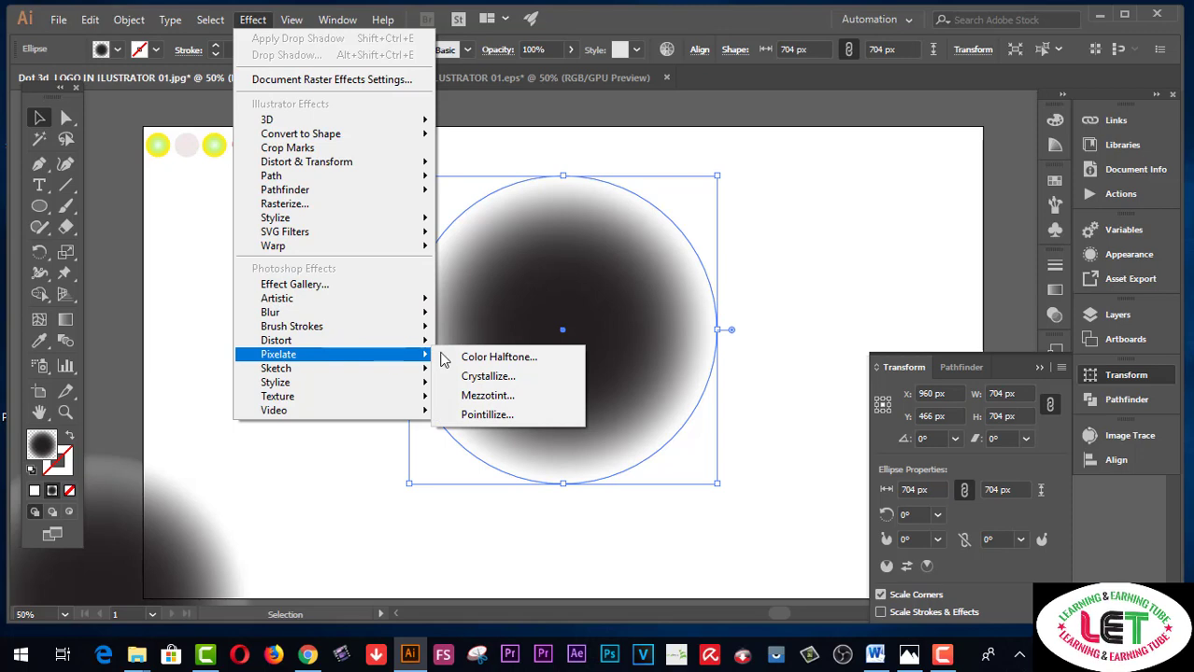
pyautogui.click(455, 359)
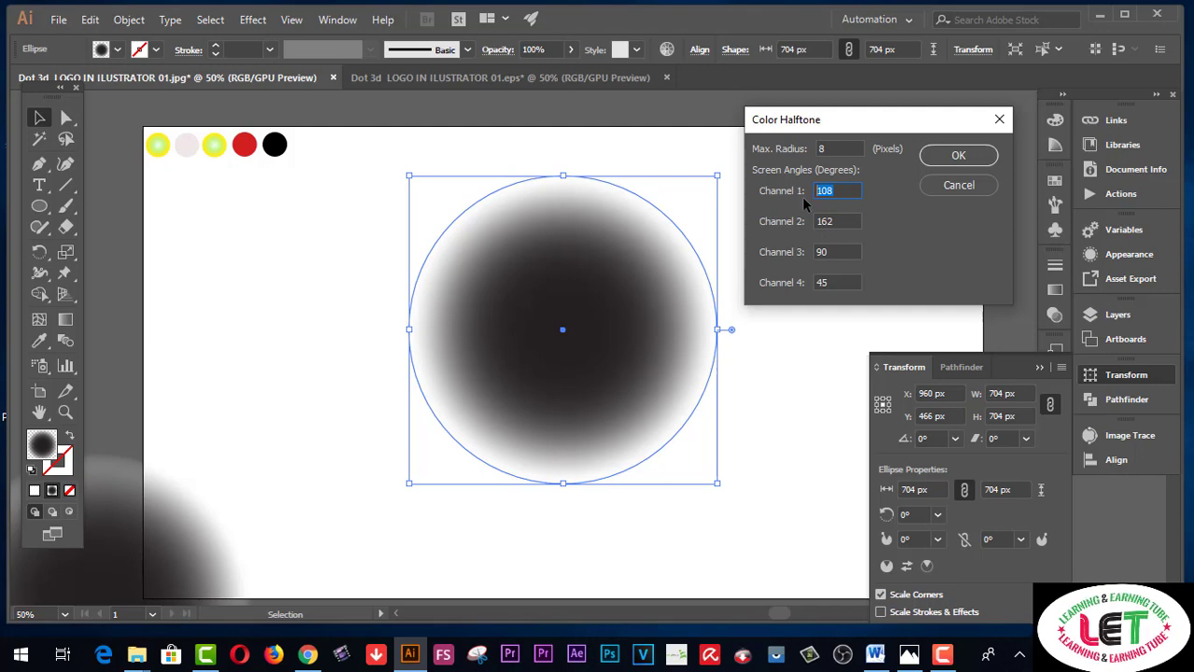
pyautogui.write('0')
pyautogui.press('Tab')
pyautogui.write('0')
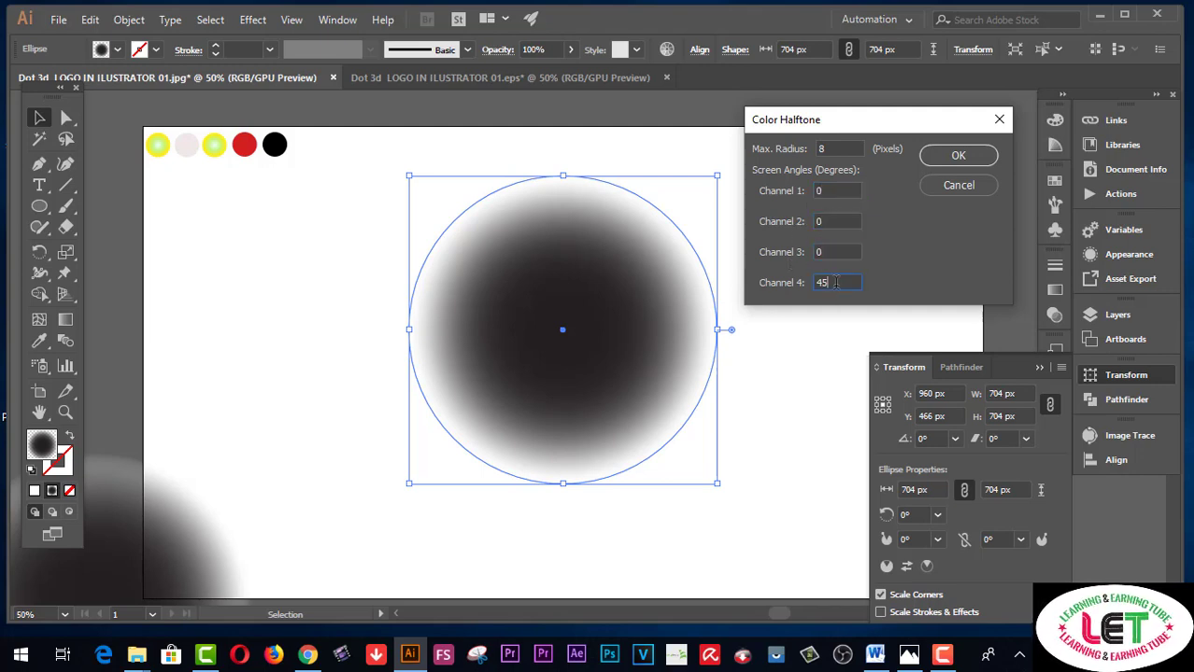
pyautogui.doubleClick(835, 282)
pyautogui.write('30')
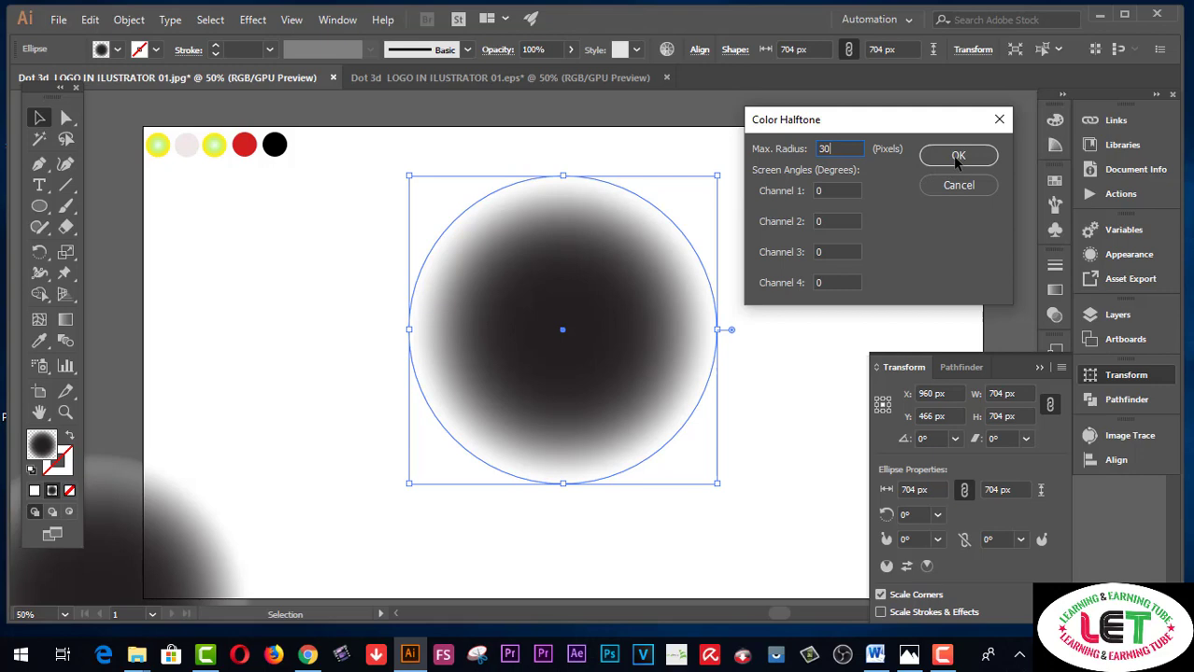
pyautogui.click(957, 156)
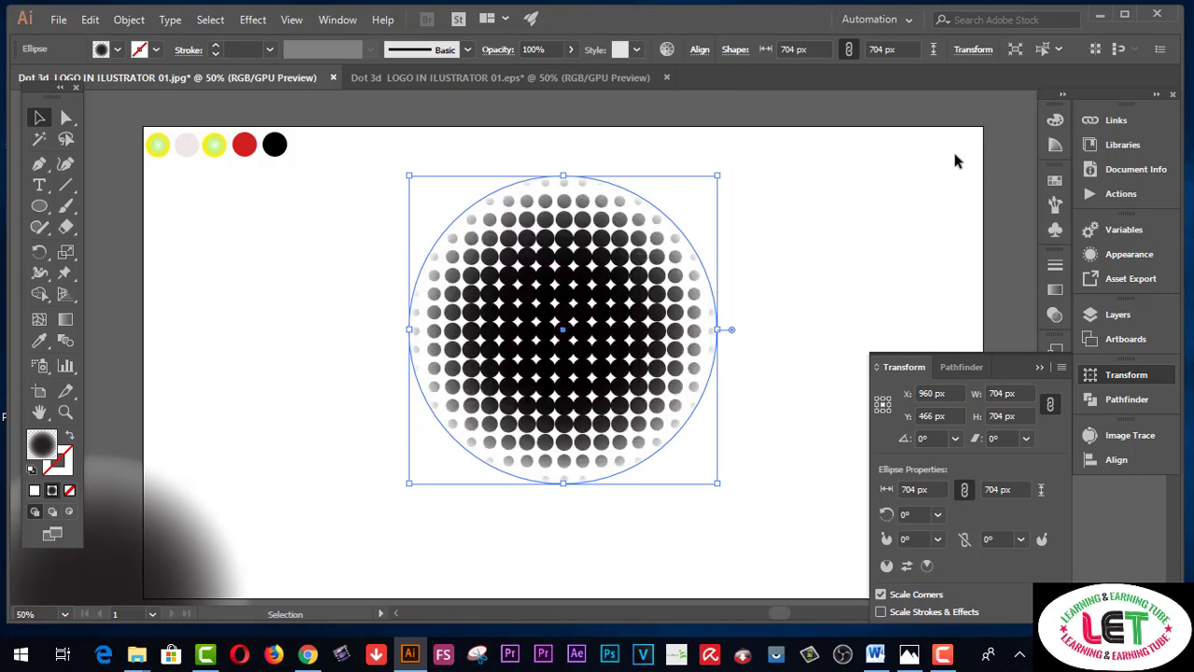
pyautogui.scroll(3, 664, 408)
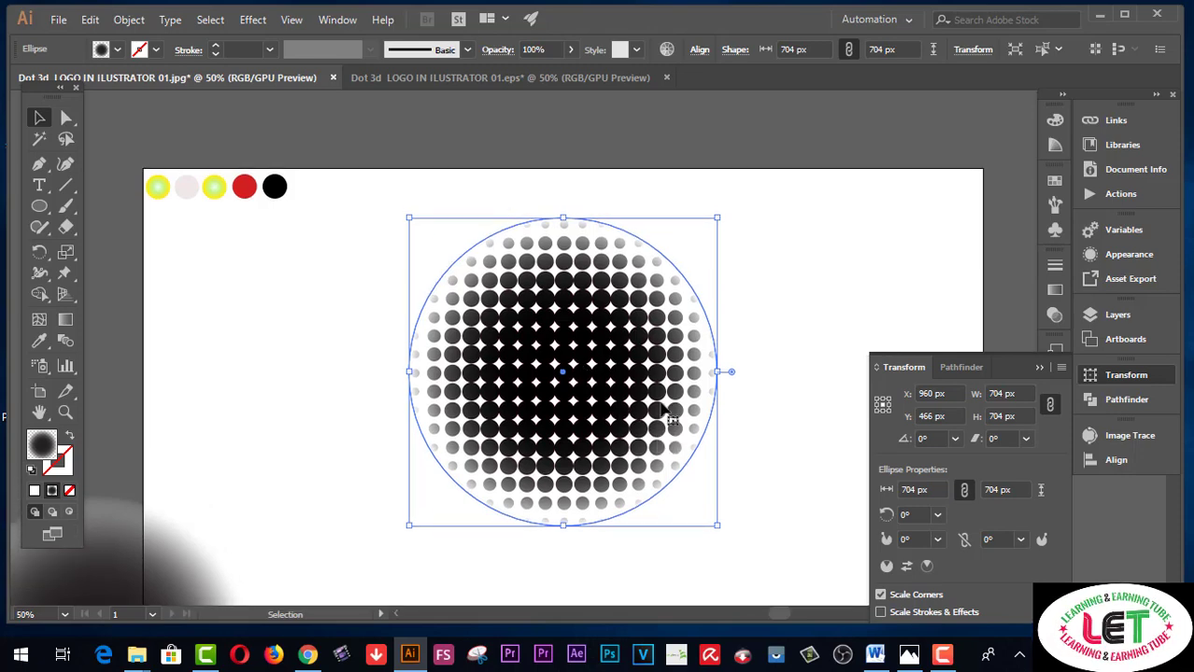
pyautogui.moveTo(599, 454); pyautogui.dragTo(589, 299)
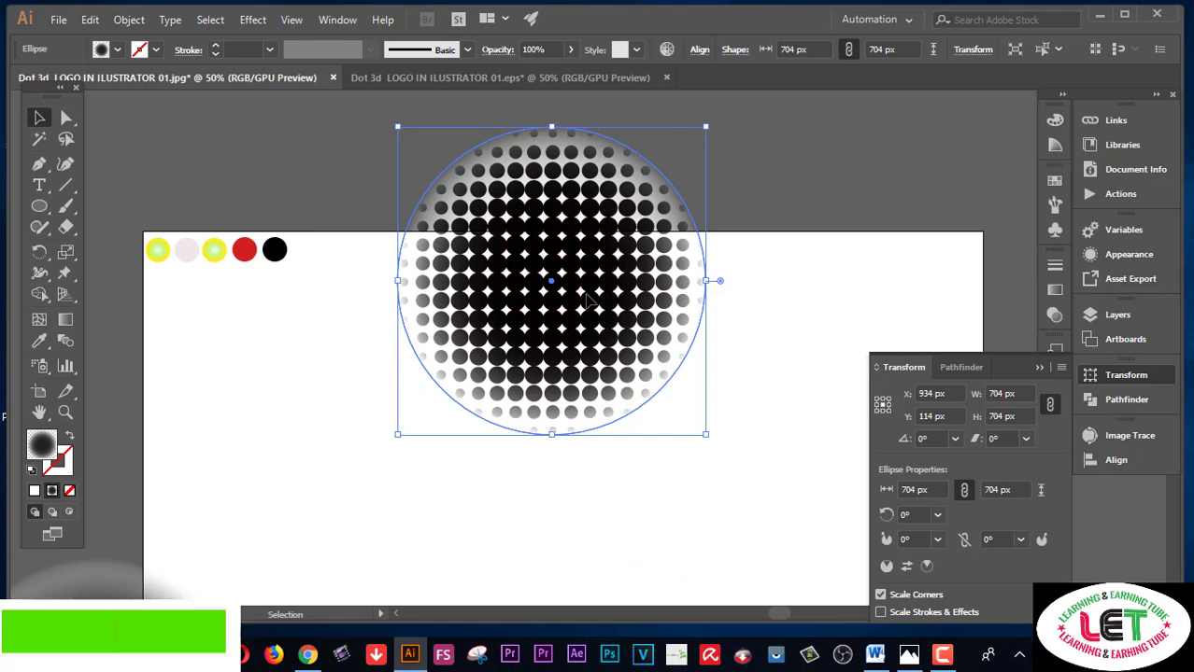
# Expand the halftone circle's appearance into an embedded 776 x 776 px image and reselect it
pyautogui.click(129, 19)
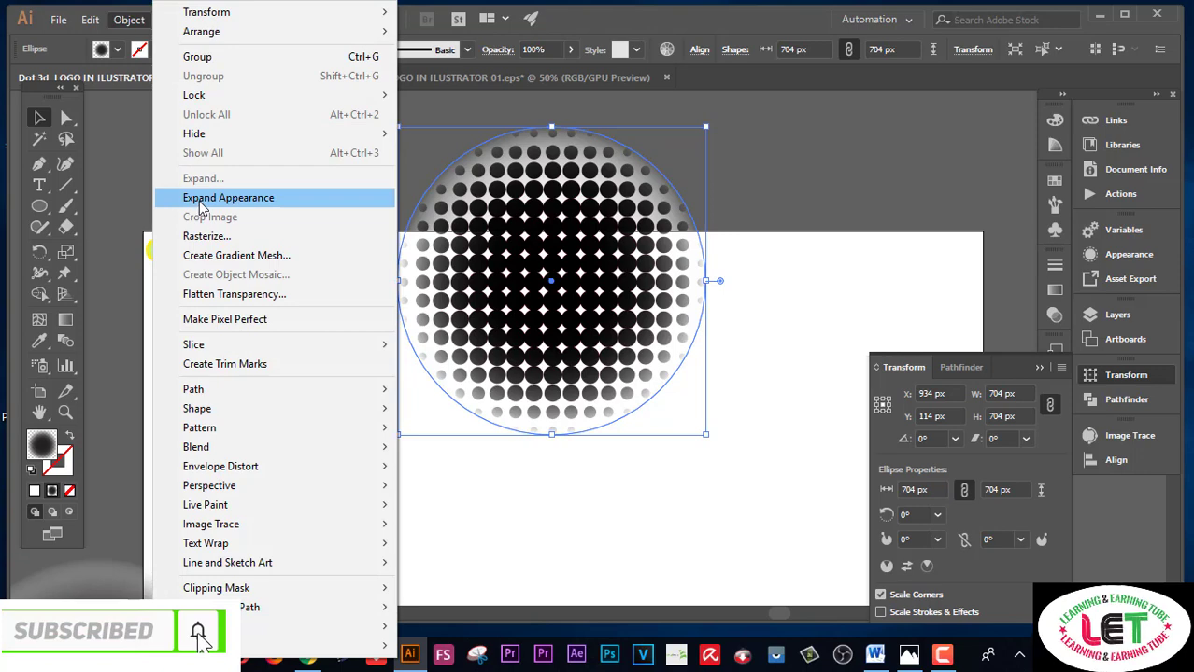
pyautogui.click(199, 198)
pyautogui.rightClick(514, 200)
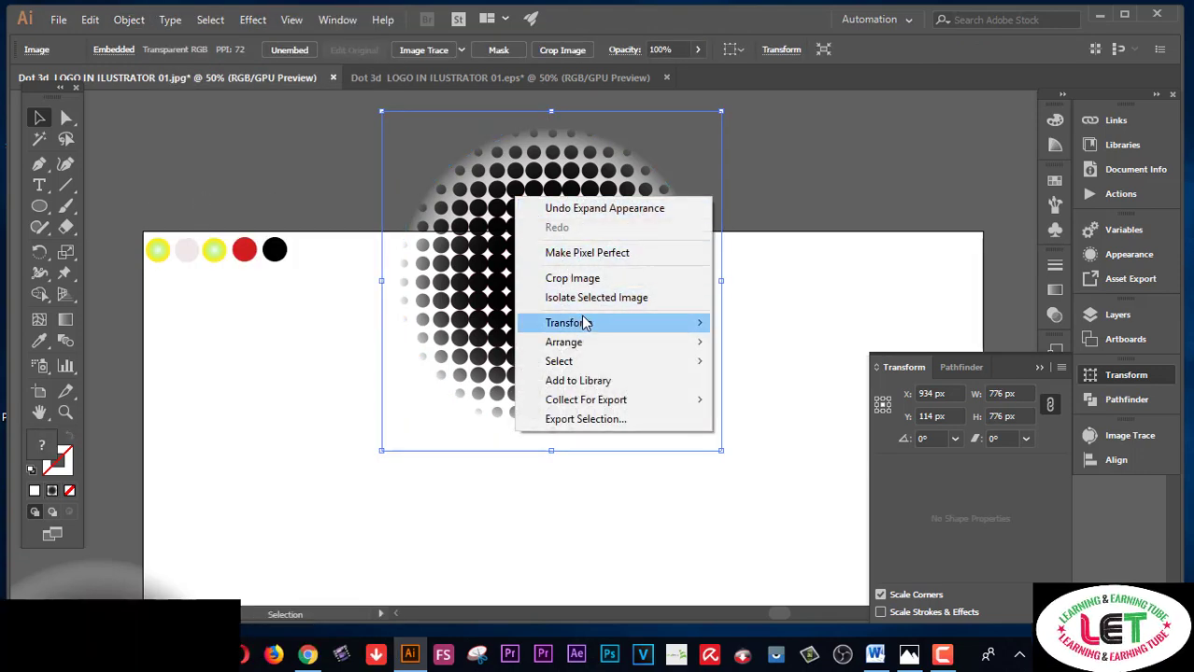
pyautogui.click(477, 245)
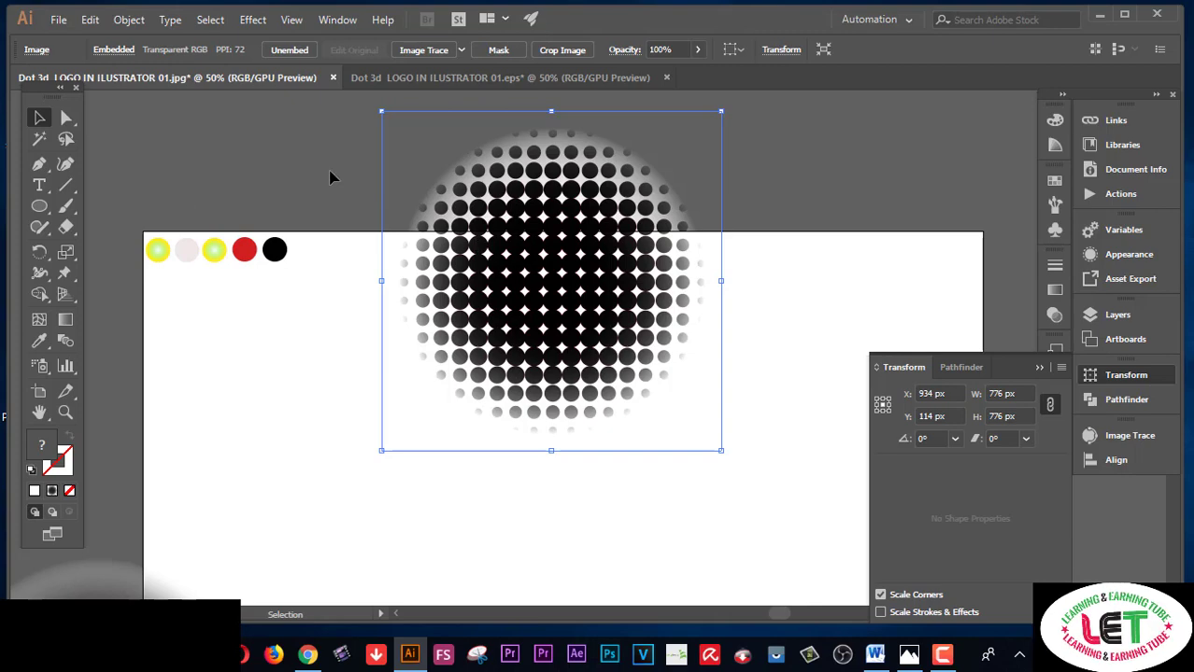
pyautogui.click(129, 20)
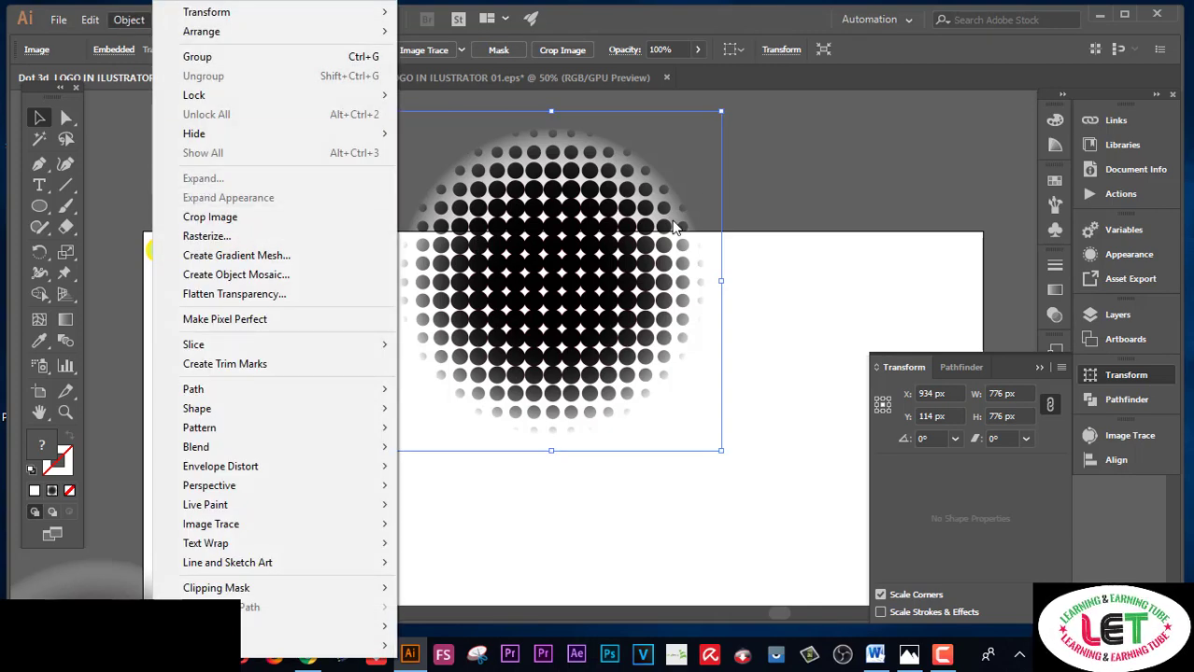
pyautogui.click(605, 258)
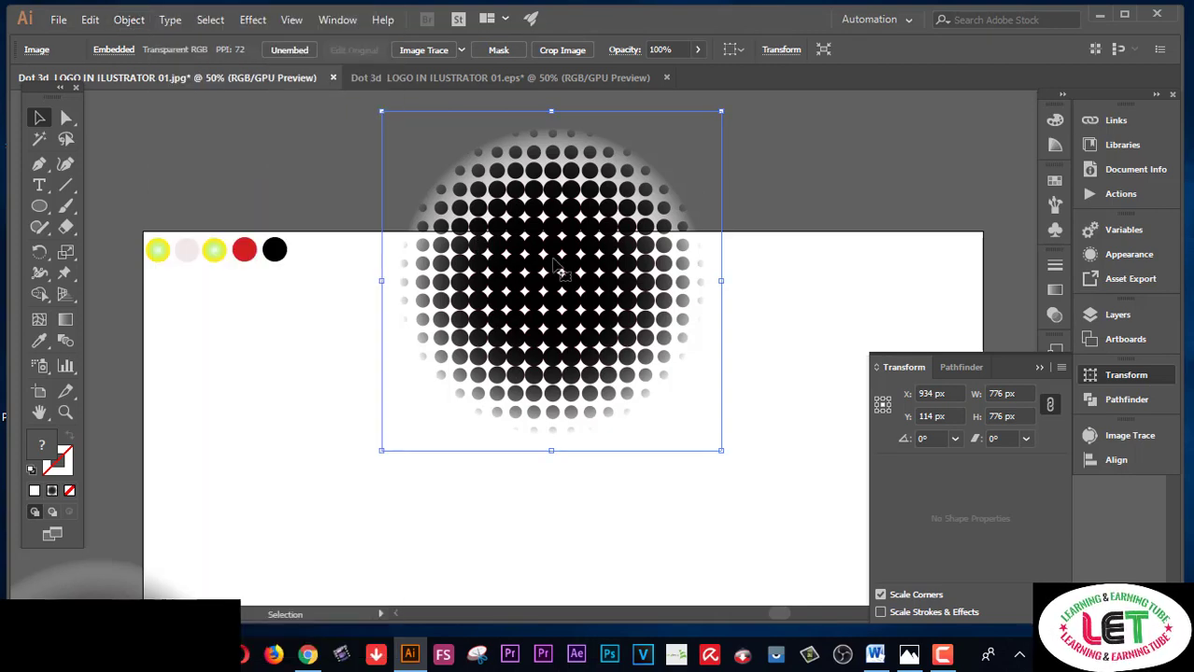
pyautogui.click(634, 220)
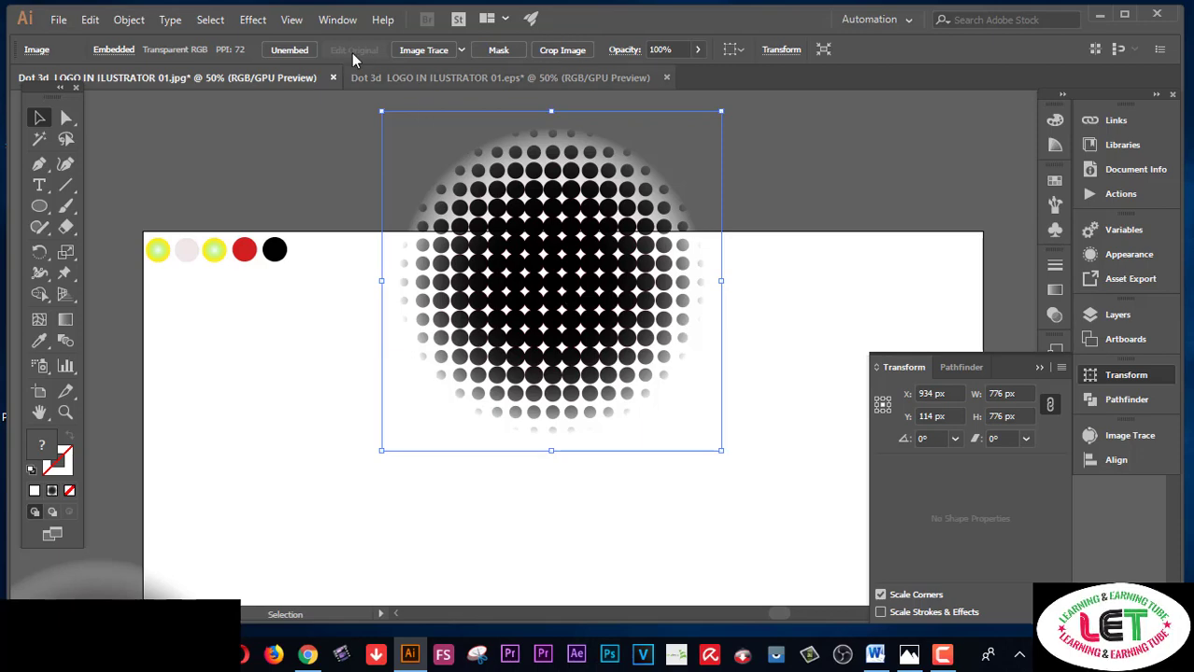
# Open the Image Trace panel and reposition the halftone image on the artboard
pyautogui.click(335, 21)
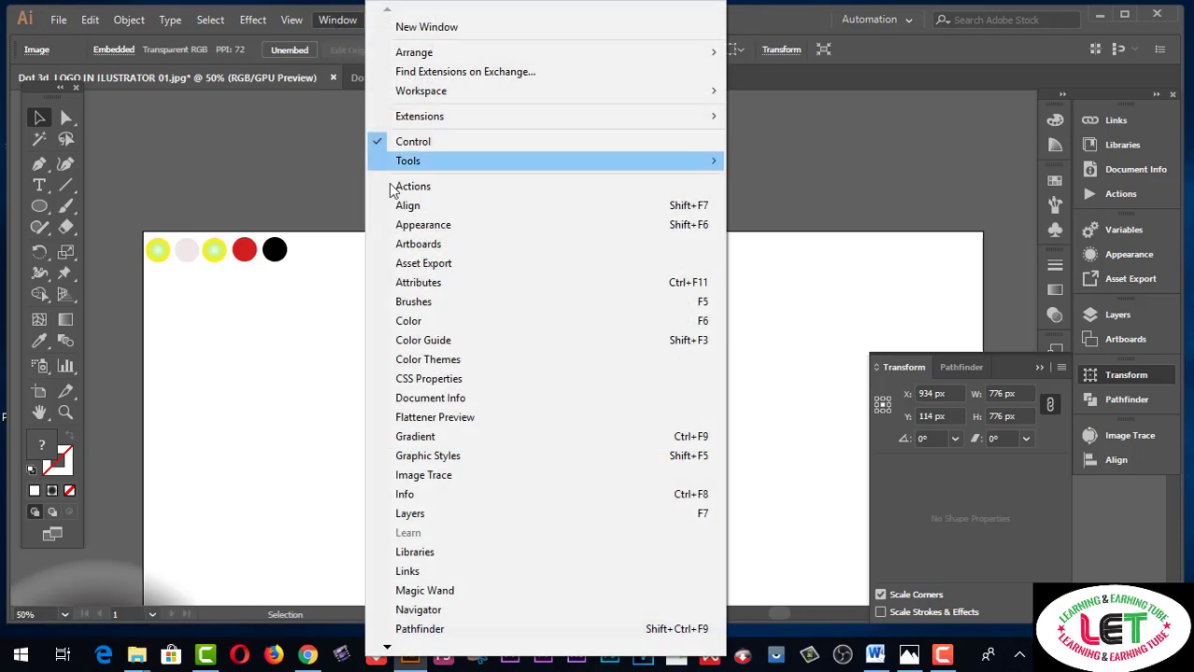
pyautogui.click(439, 484)
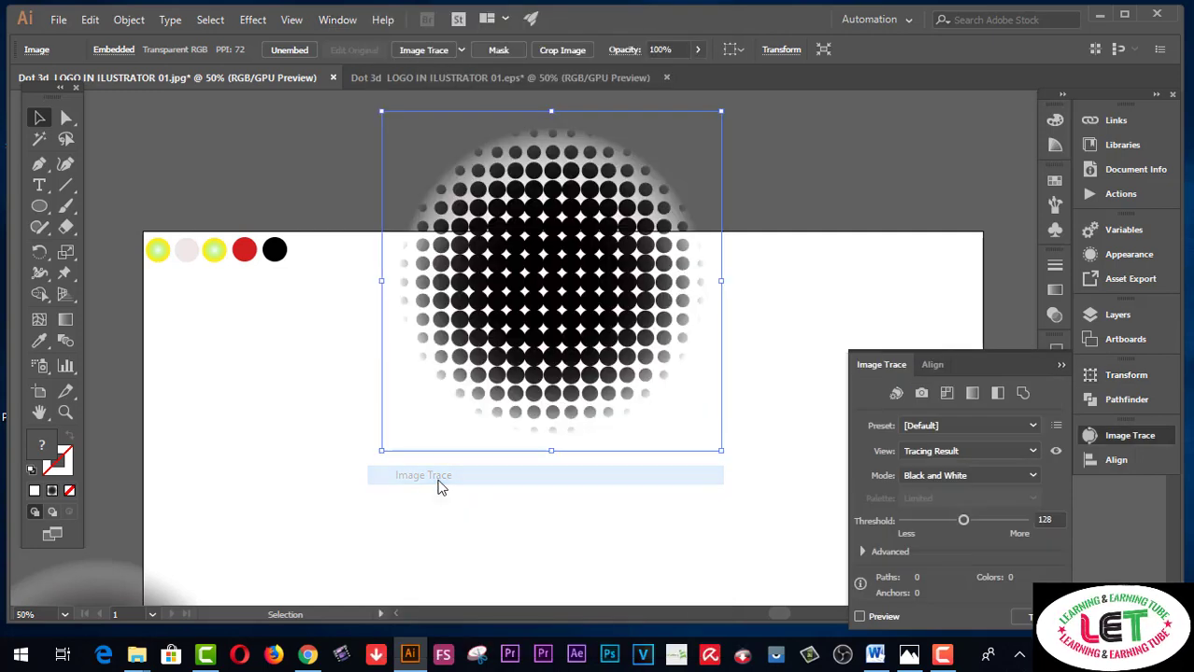
pyautogui.click(753, 140)
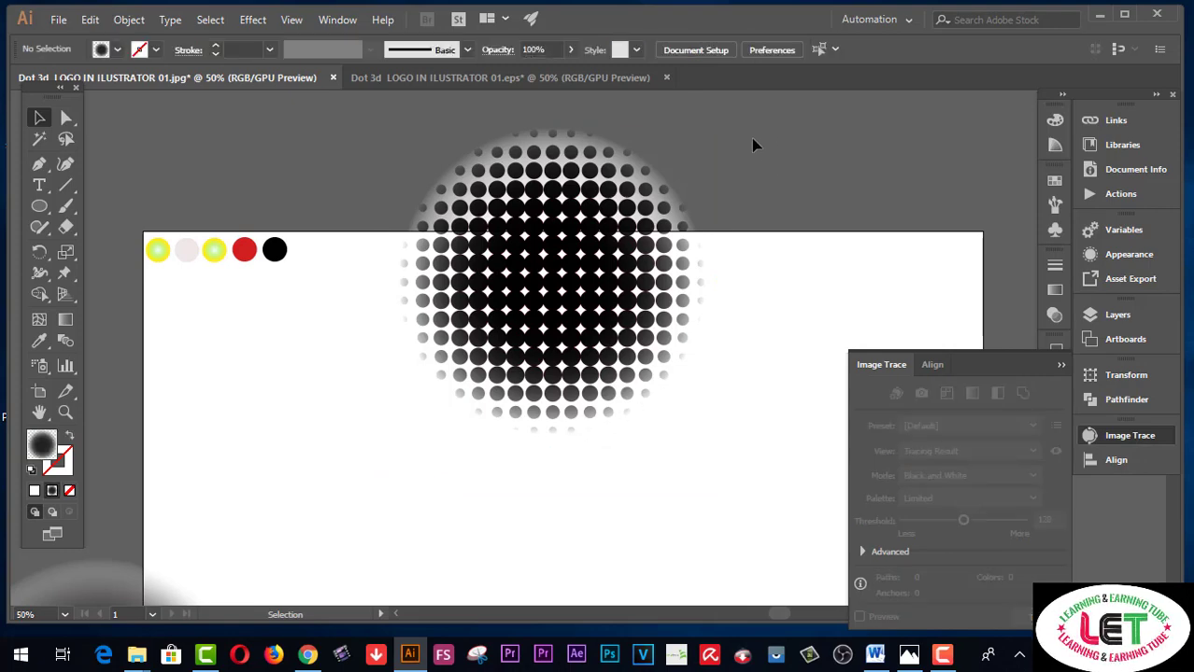
pyautogui.moveTo(624, 204); pyautogui.dragTo(605, 379)
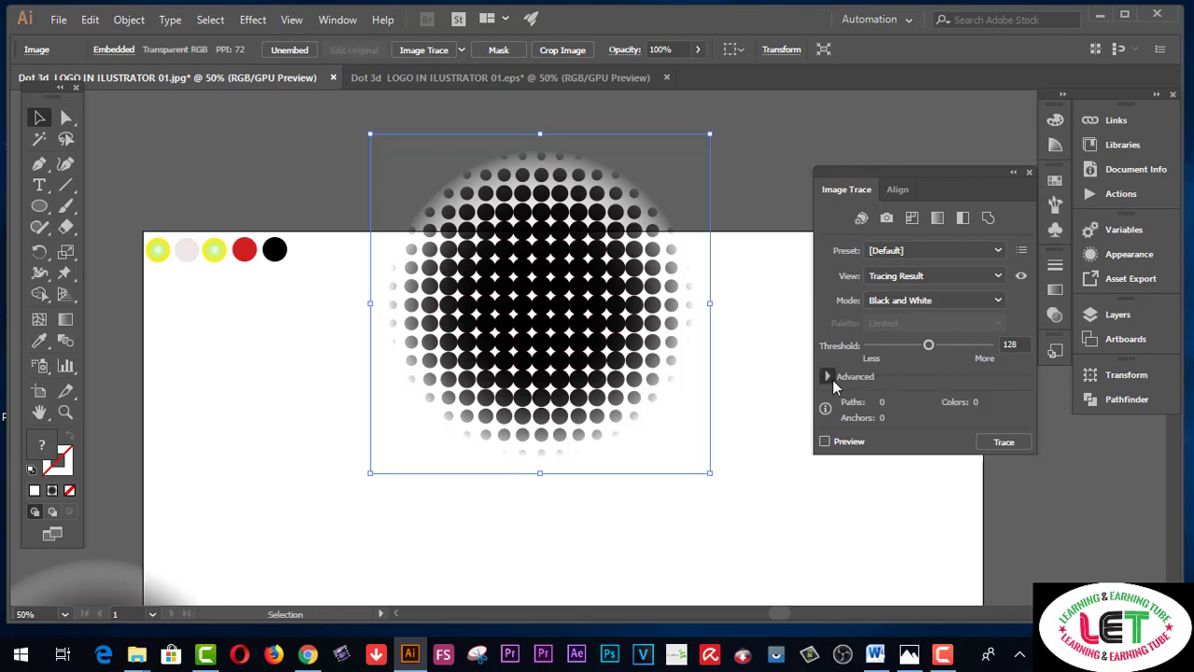
# Trace the image with Ignore White and Preview on, giving 149 black vector paths
pyautogui.click(827, 378)
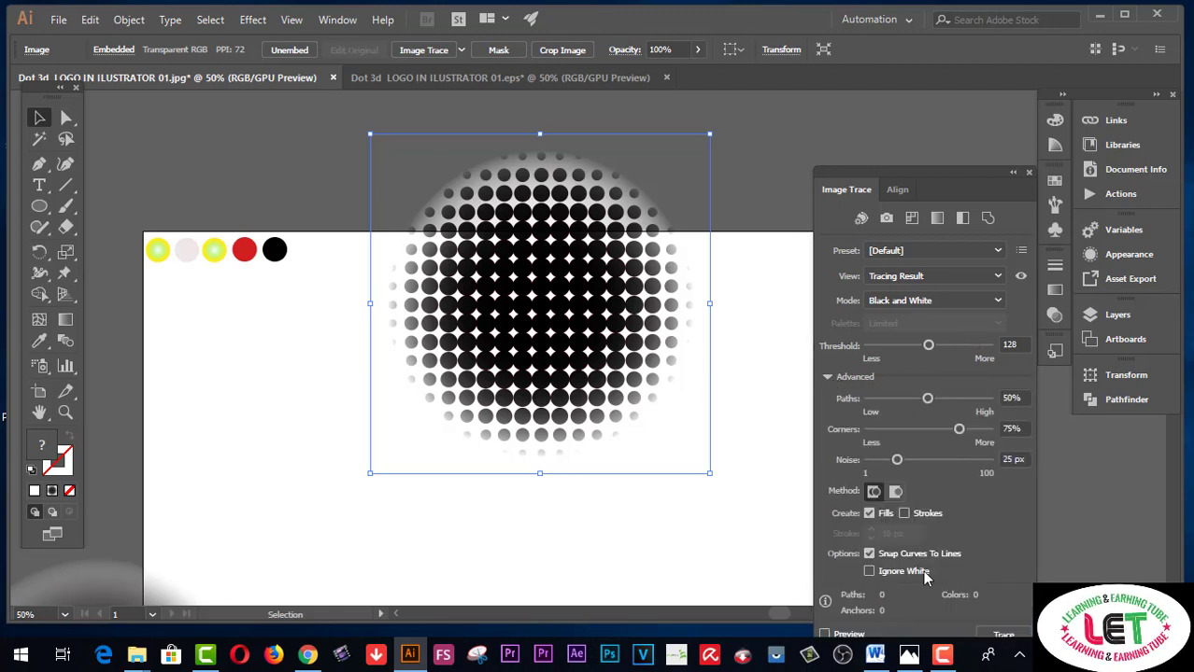
pyautogui.click(869, 573)
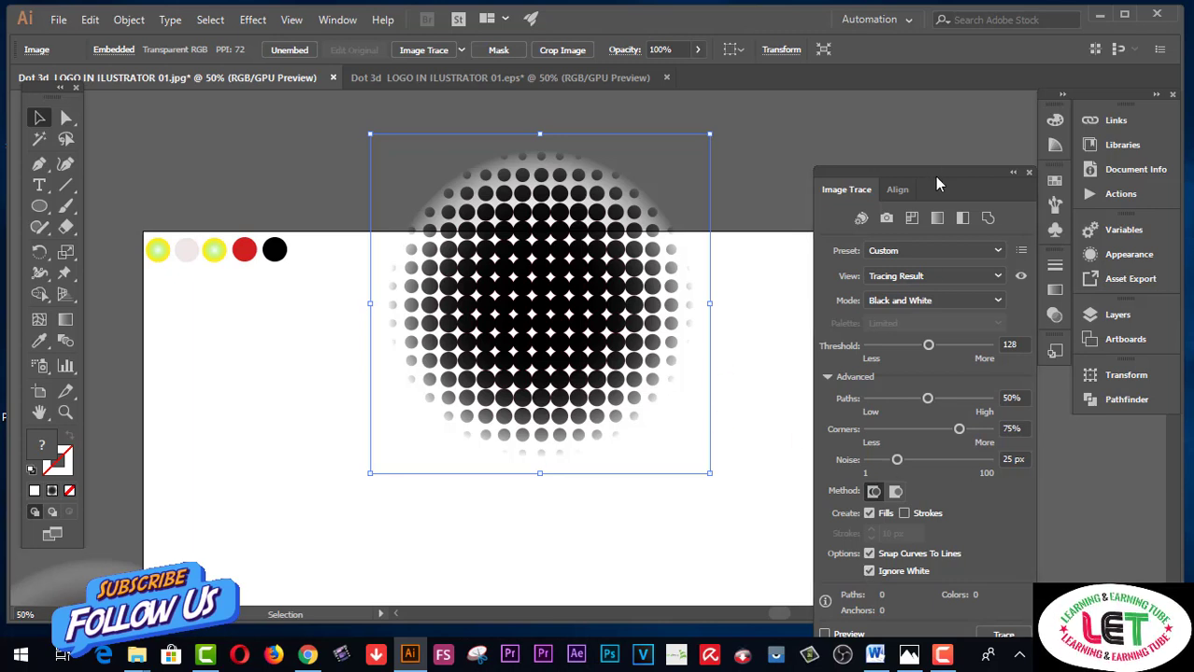
pyautogui.moveTo(934, 177); pyautogui.dragTo(925, 127)
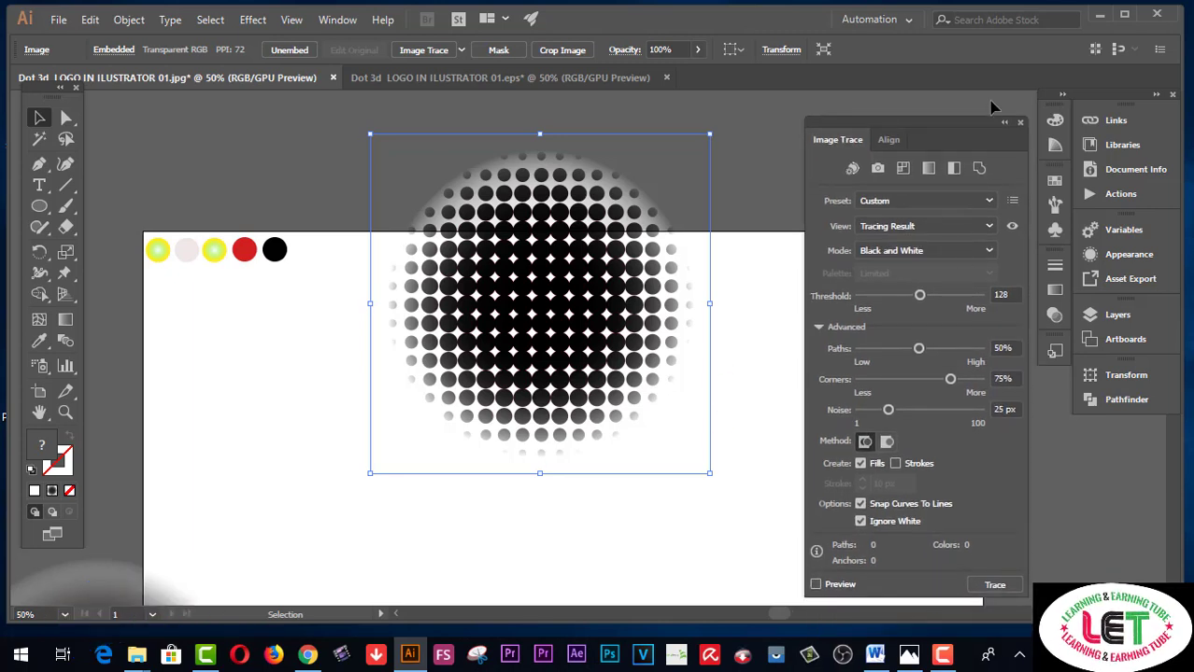
pyautogui.hotkey('ctrl', 'z')
pyautogui.hotkey('ctrl', 'z')
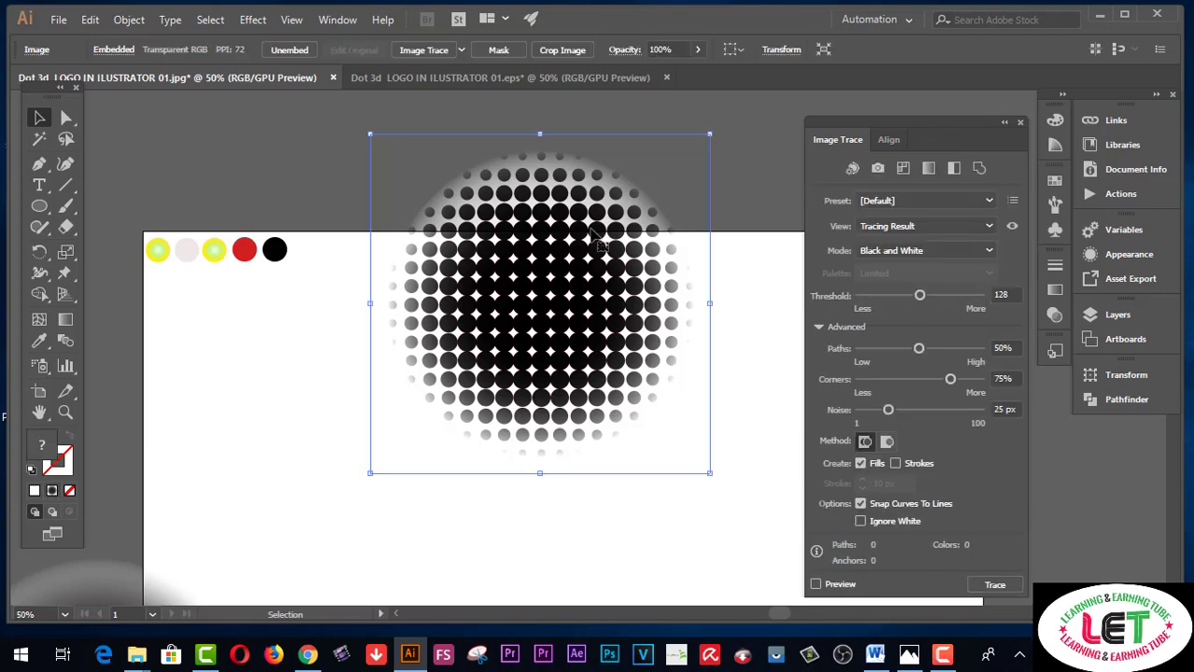
pyautogui.rightClick(496, 251)
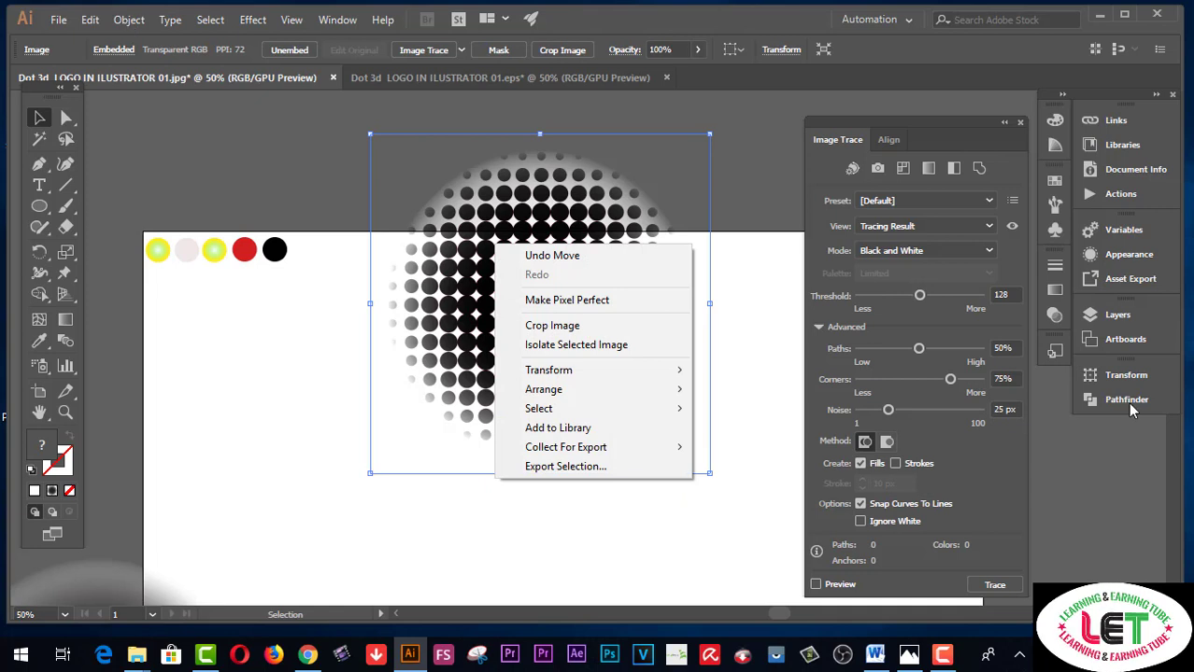
pyautogui.click(859, 522)
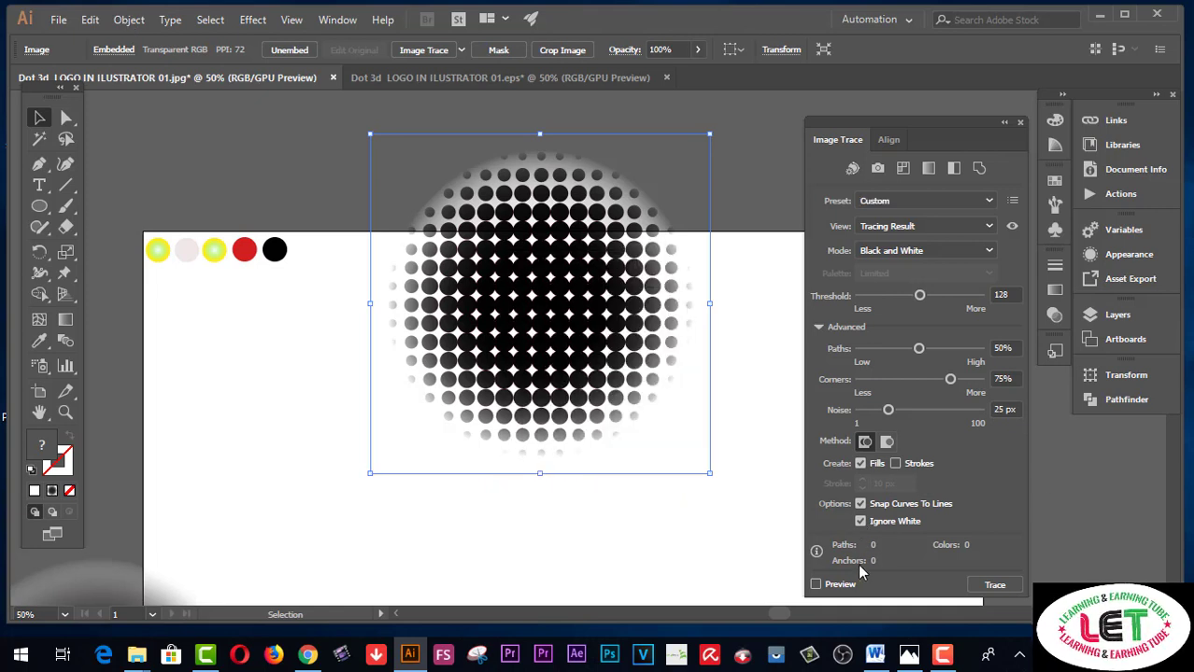
pyautogui.click(815, 585)
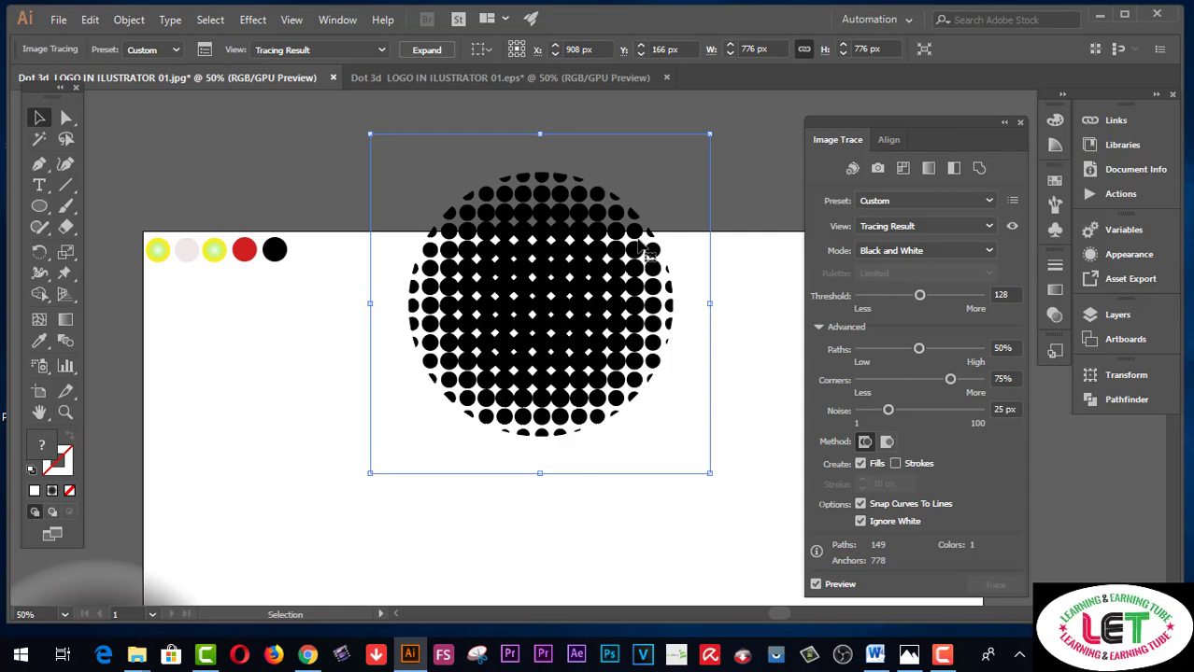
# Collapse the Image Trace panel and move the traced dot circle left to X 274.5 px
pyautogui.click(1002, 125)
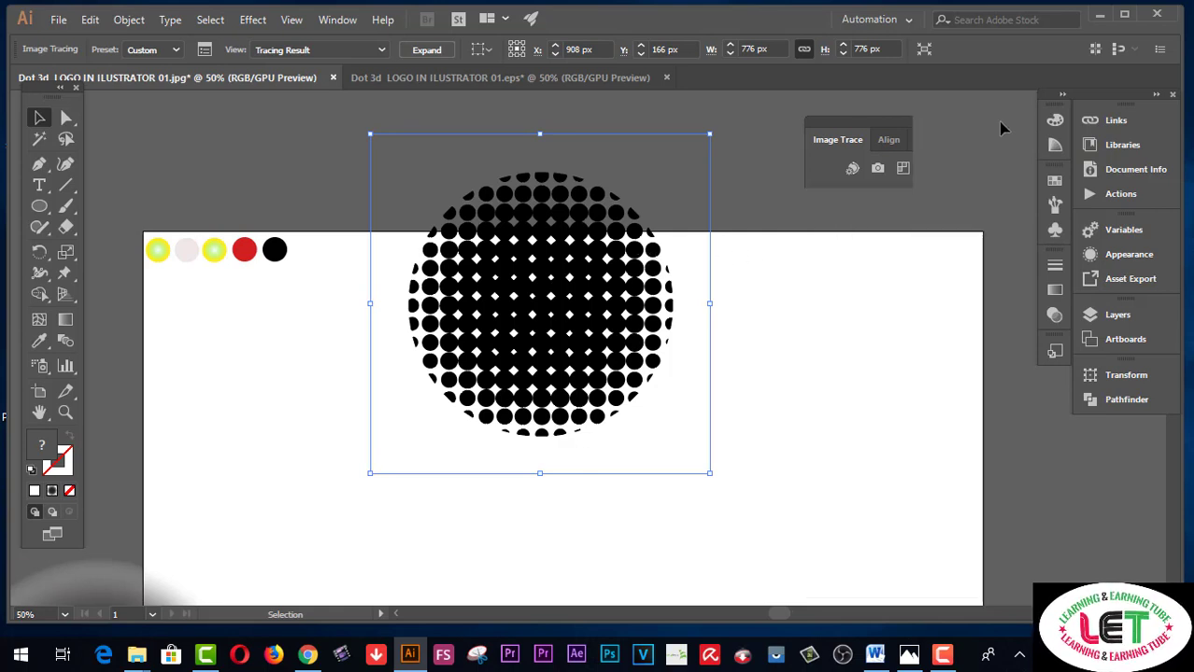
pyautogui.moveTo(865, 129); pyautogui.dragTo(1094, 419)
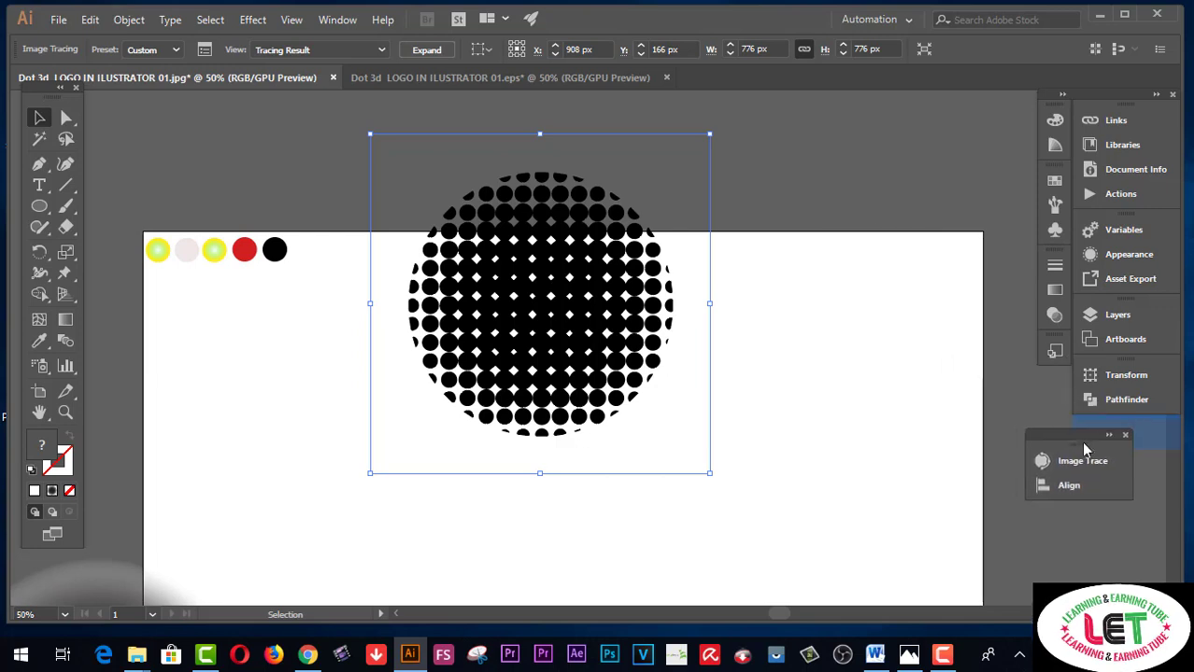
pyautogui.click(791, 184)
pyautogui.rightClick(637, 295)
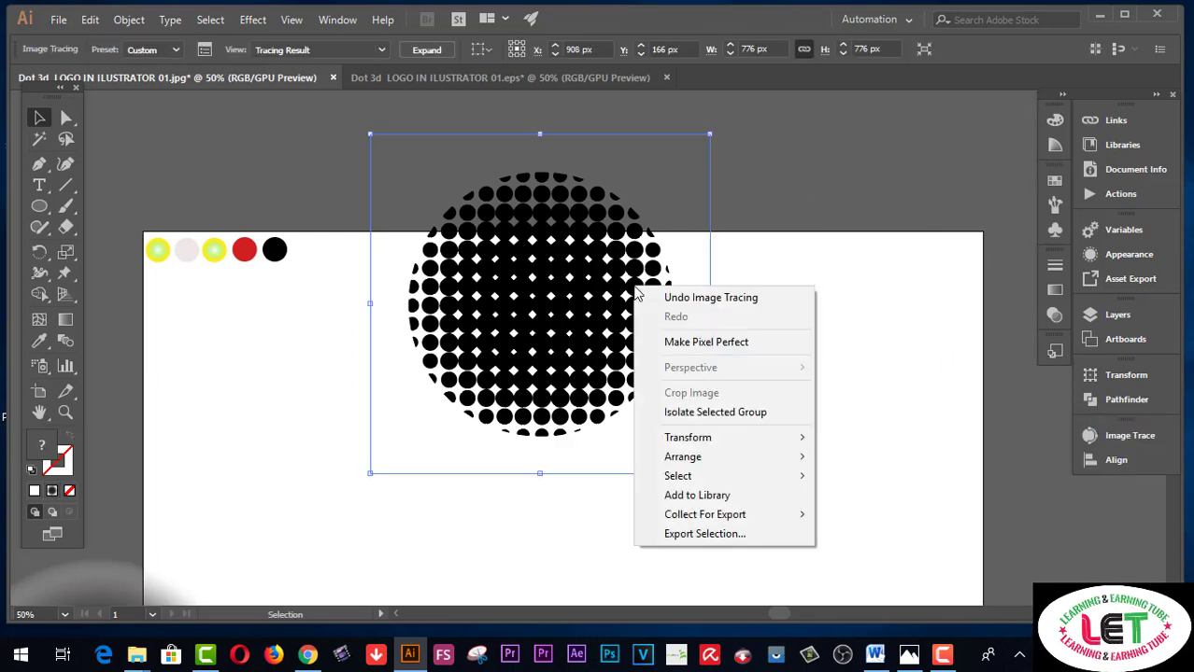
pyautogui.click(817, 198)
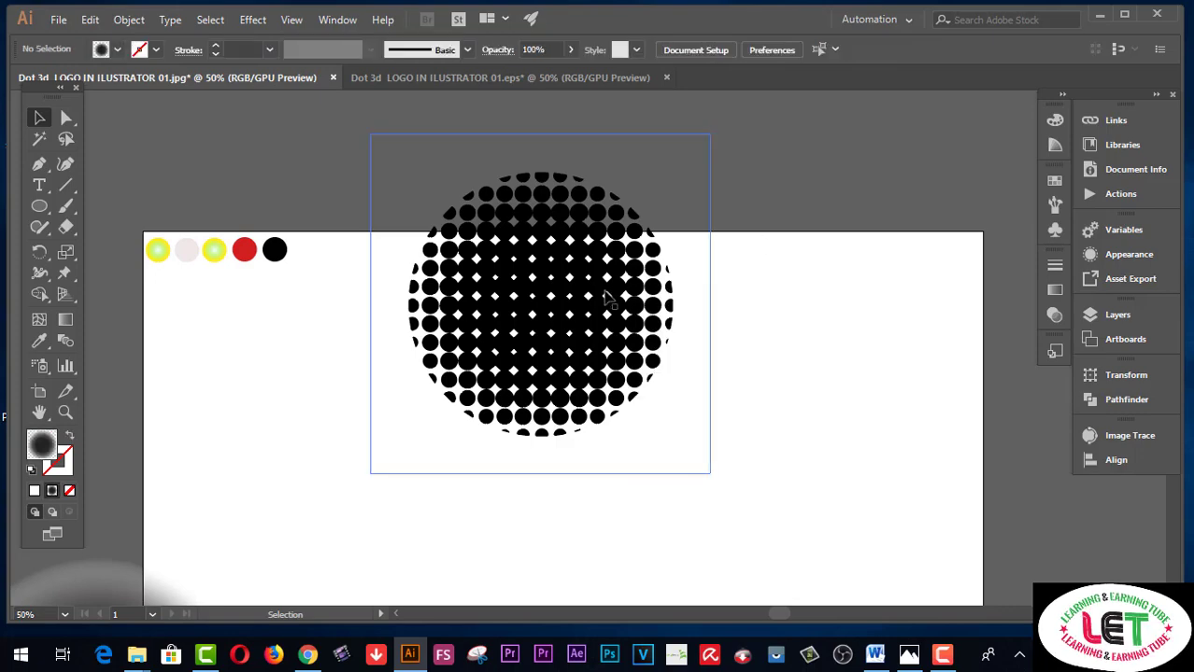
pyautogui.moveTo(608, 297)
pyautogui.mouseDown()
pyautogui.moveTo(818, 441)
pyautogui.moveTo(337, 455)
pyautogui.mouseUp()
pyautogui.scroll(-2, 581, 399)
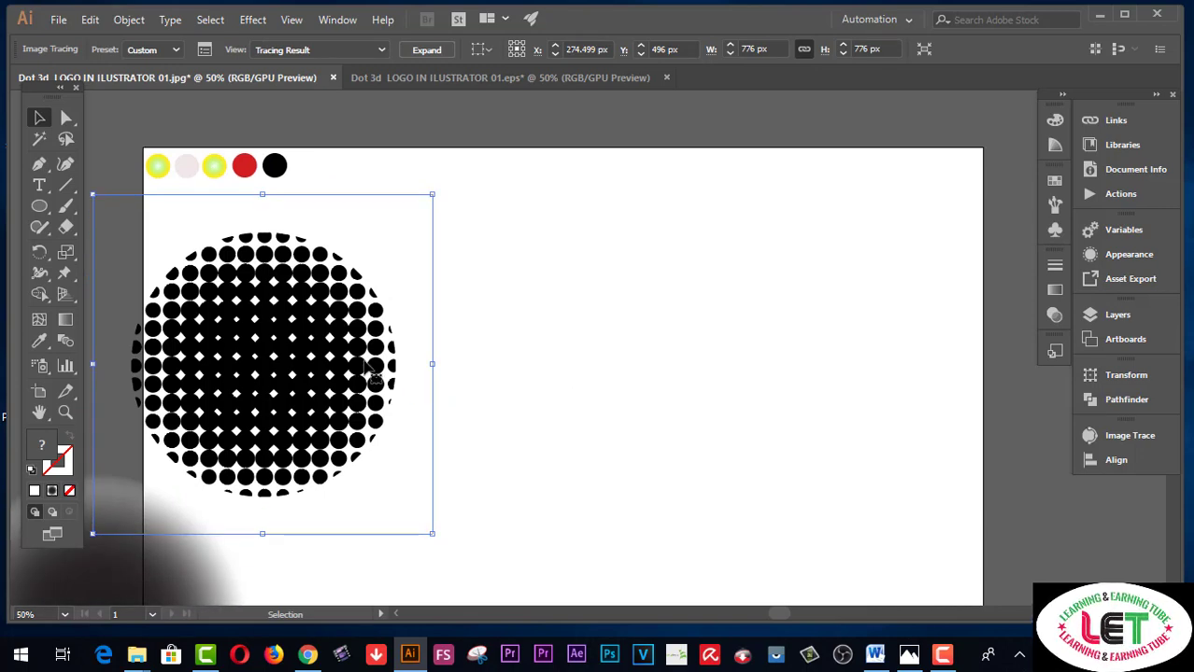
pyautogui.click(459, 341)
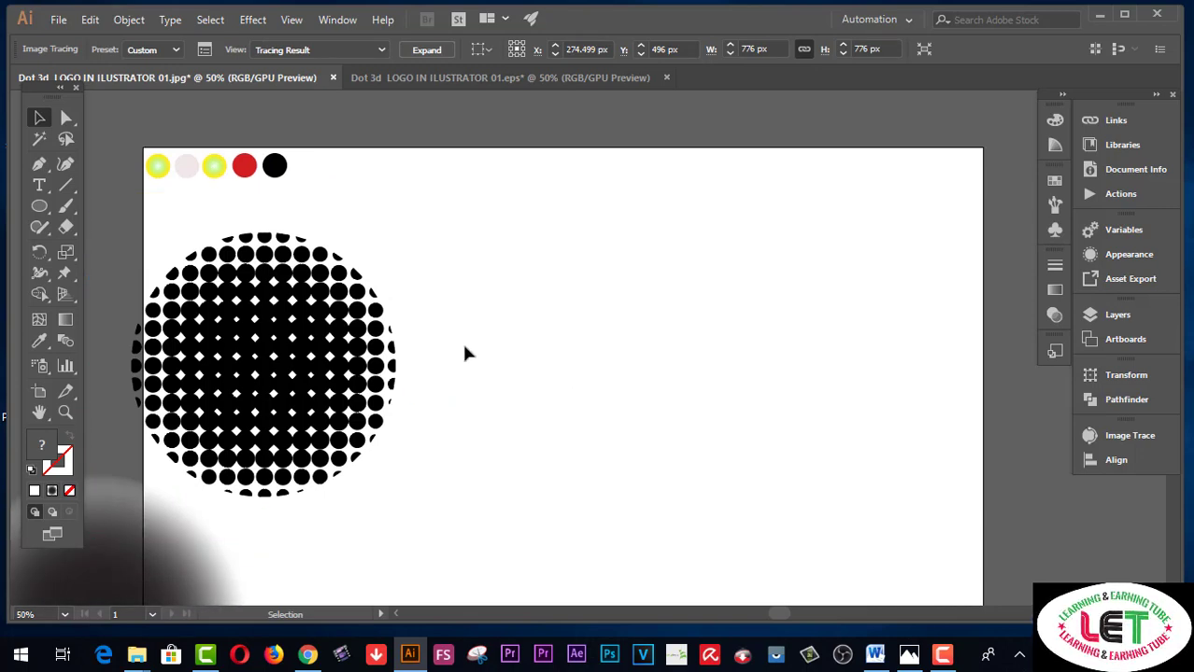
# Enlarge the blurred gradient circle to 732 px, undoing a stray narrow ellipse
pyautogui.click(39, 209)
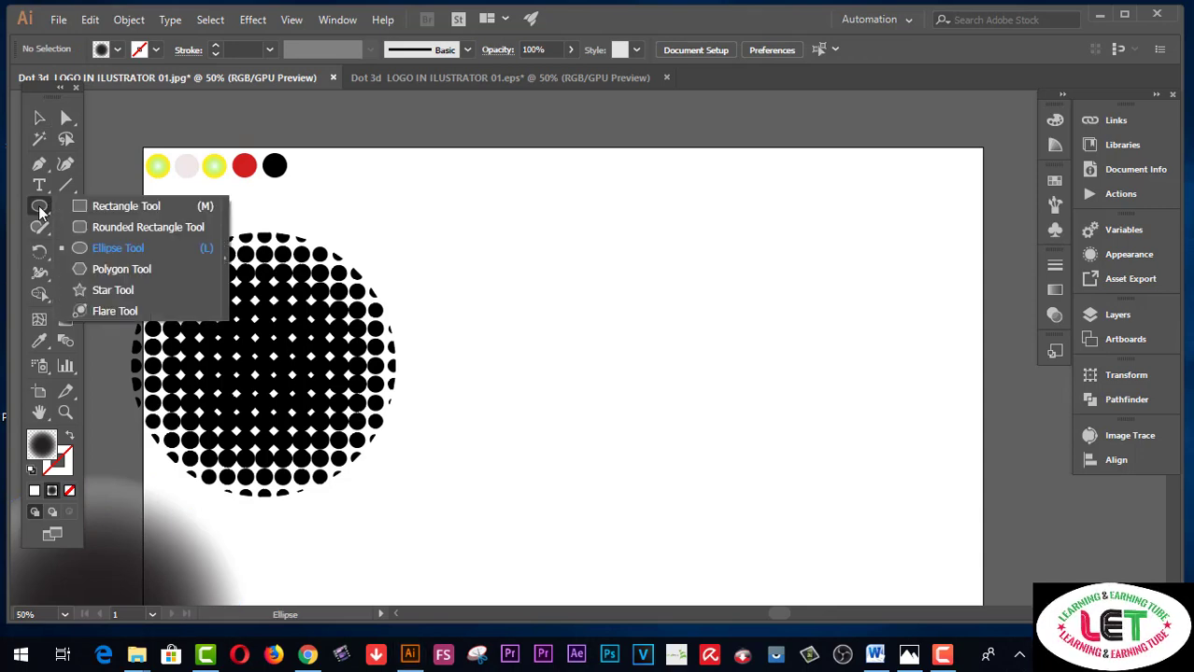
pyautogui.click(106, 249)
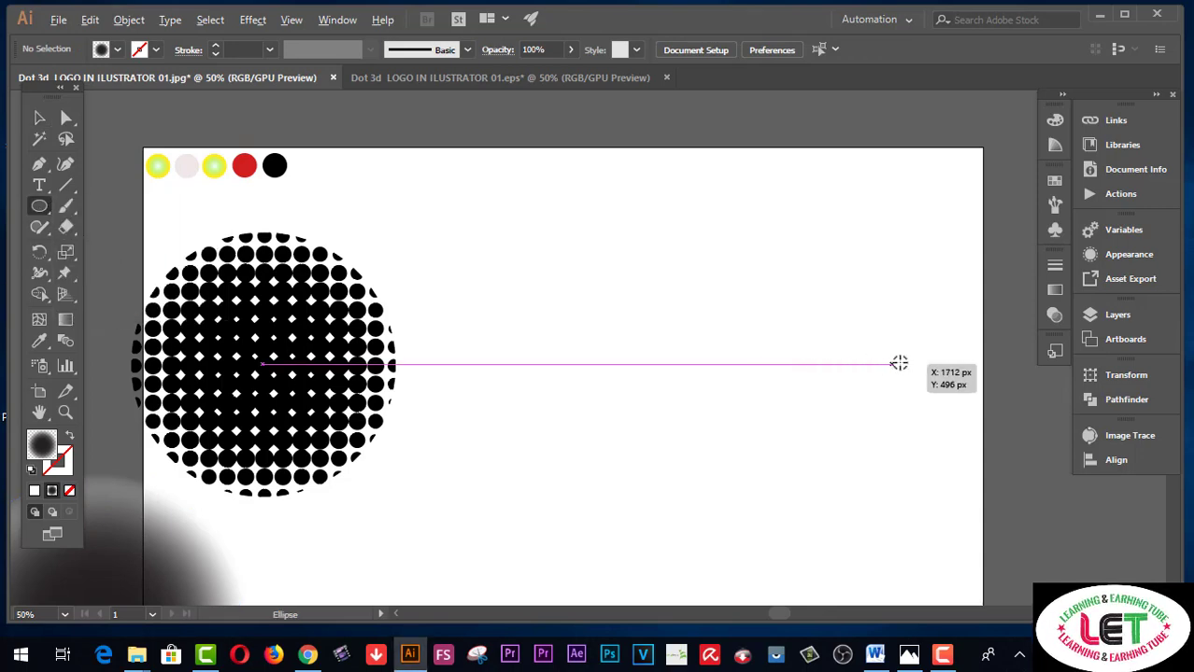
pyautogui.moveTo(658, 274); pyautogui.dragTo(792, 361)
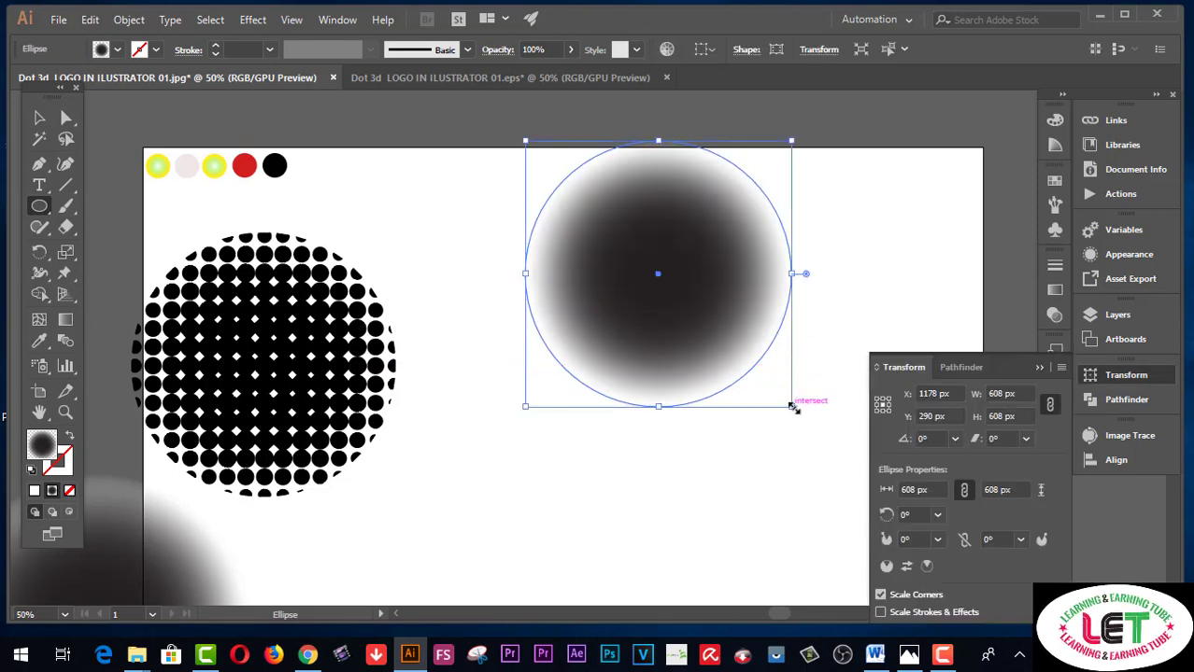
pyautogui.moveTo(792, 407); pyautogui.dragTo(819, 434)
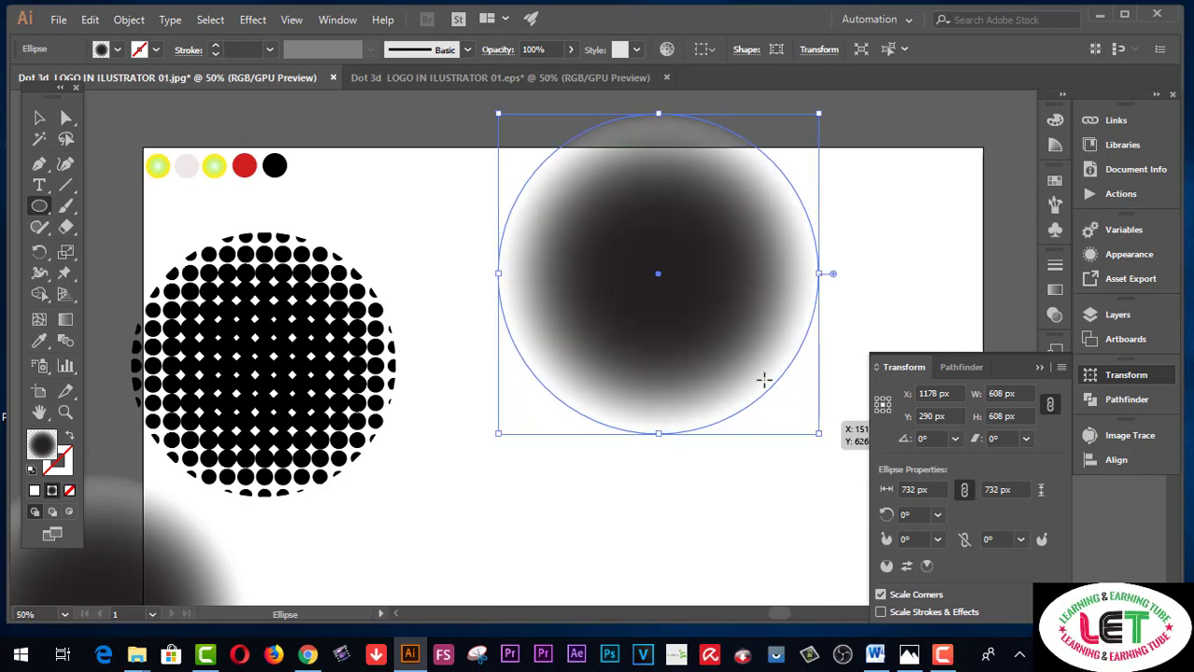
pyautogui.moveTo(693, 248); pyautogui.dragTo(721, 356)
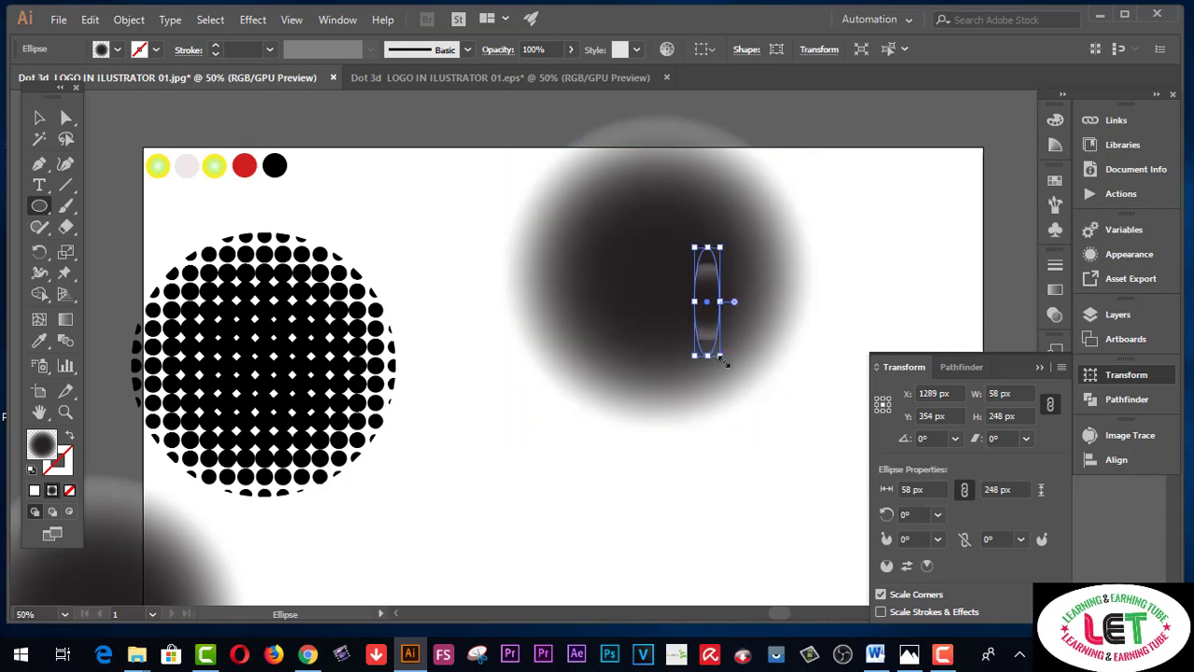
pyautogui.press('ctrl')
pyautogui.hotkey('ctrl', 'z')
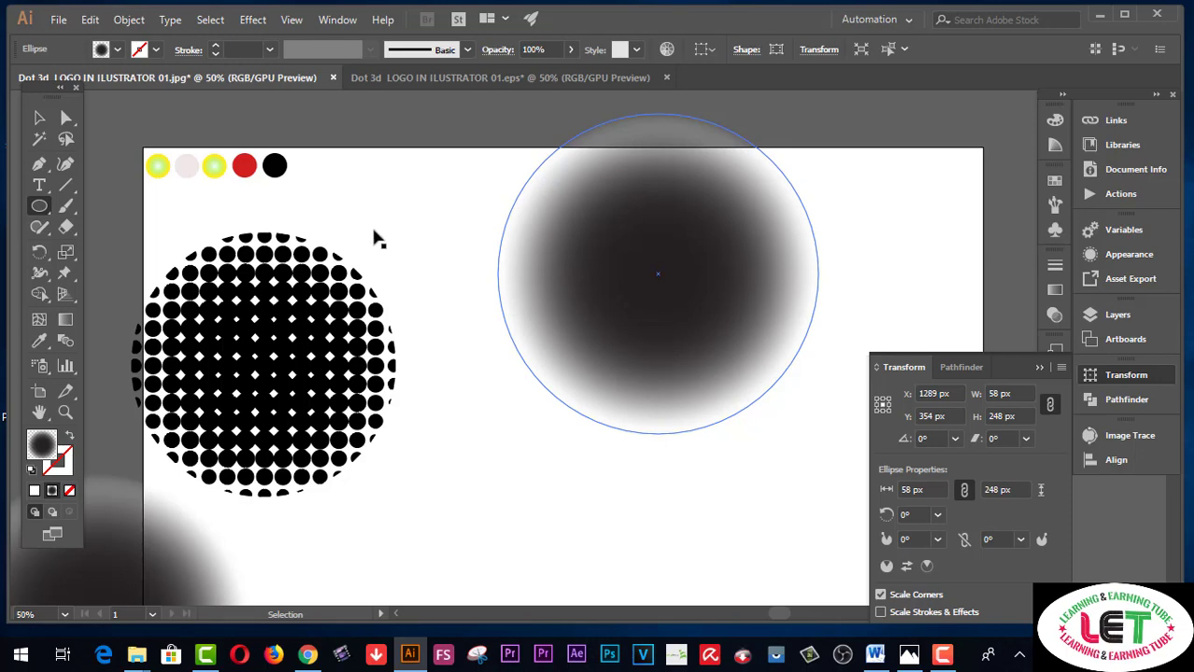
pyautogui.keyDown('ctrl'); pyautogui.click(262, 198); pyautogui.keyUp('ctrl')
# Fill the circle with the red sample dot's colour and move it down to Y 435.5 px
pyautogui.click(39, 342)
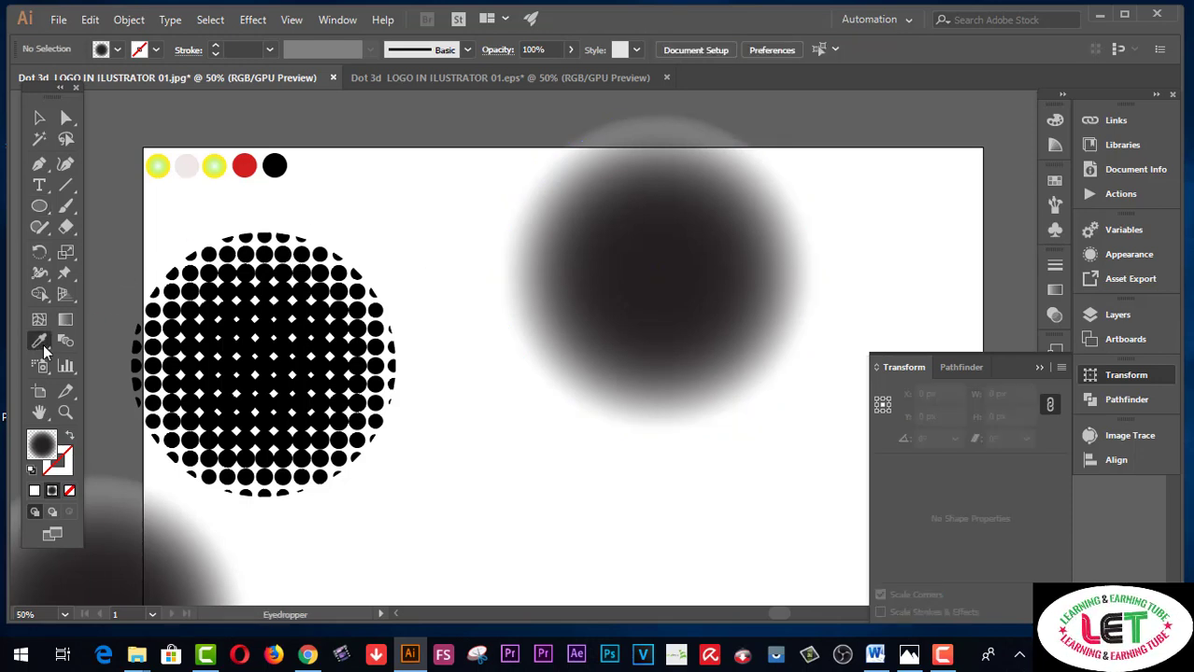
pyautogui.click(244, 165)
pyautogui.click(39, 118)
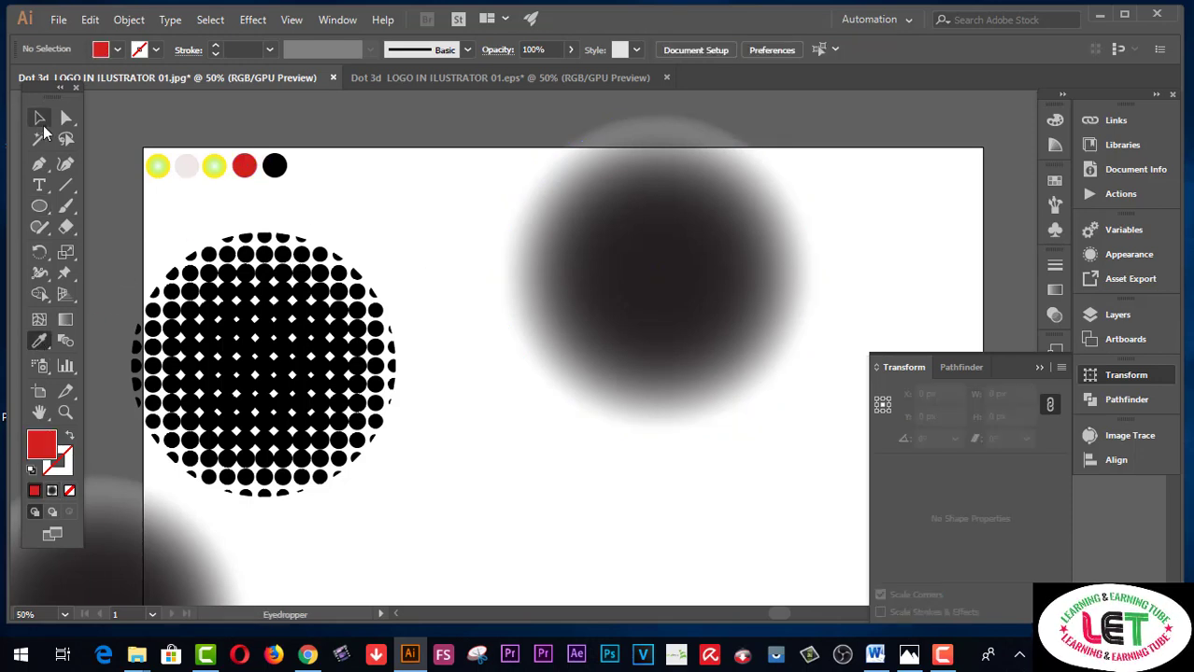
pyautogui.click(617, 238)
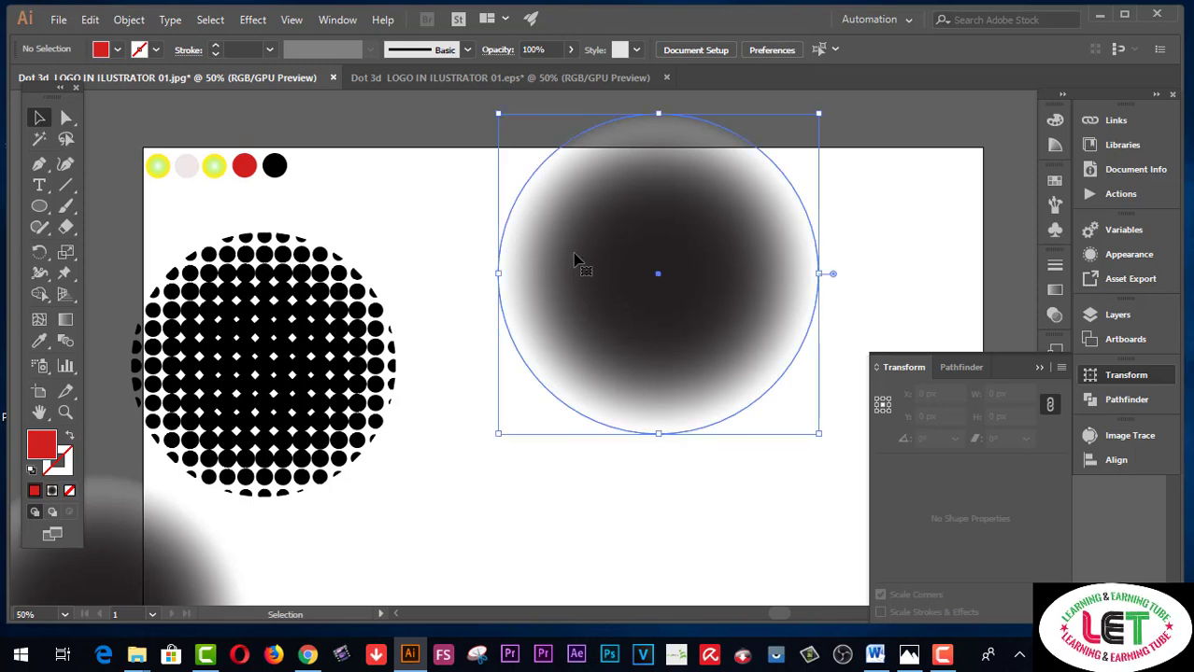
pyautogui.click(38, 342)
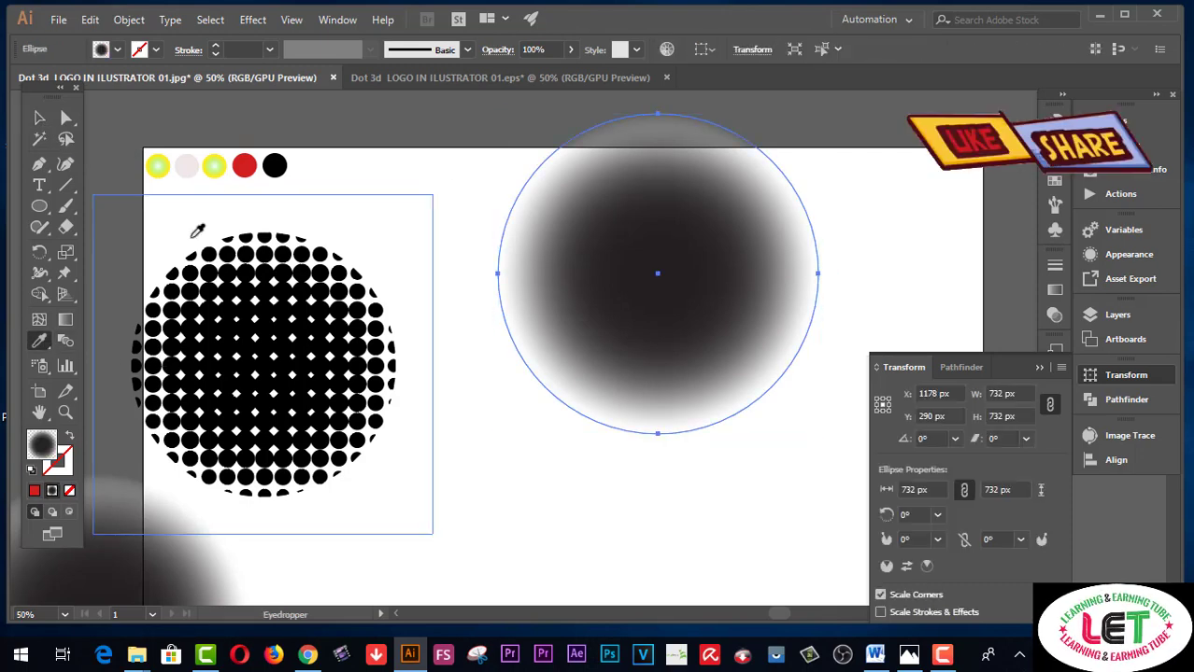
pyautogui.click(244, 166)
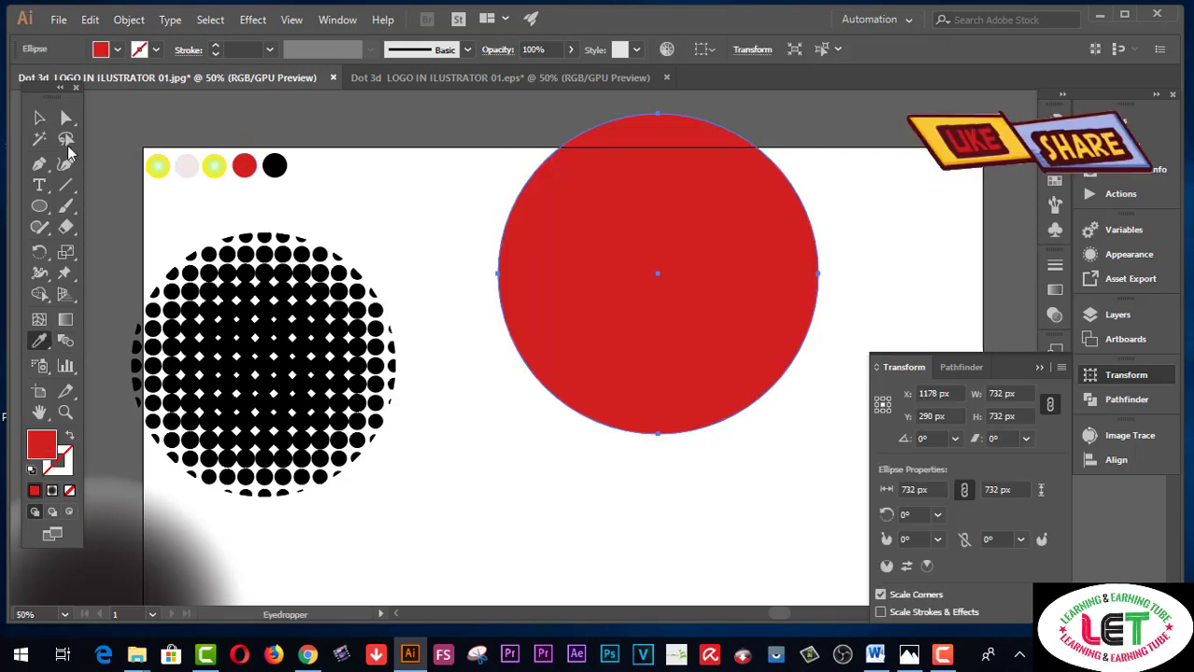
pyautogui.click(39, 119)
pyautogui.moveTo(609, 266); pyautogui.dragTo(664, 289)
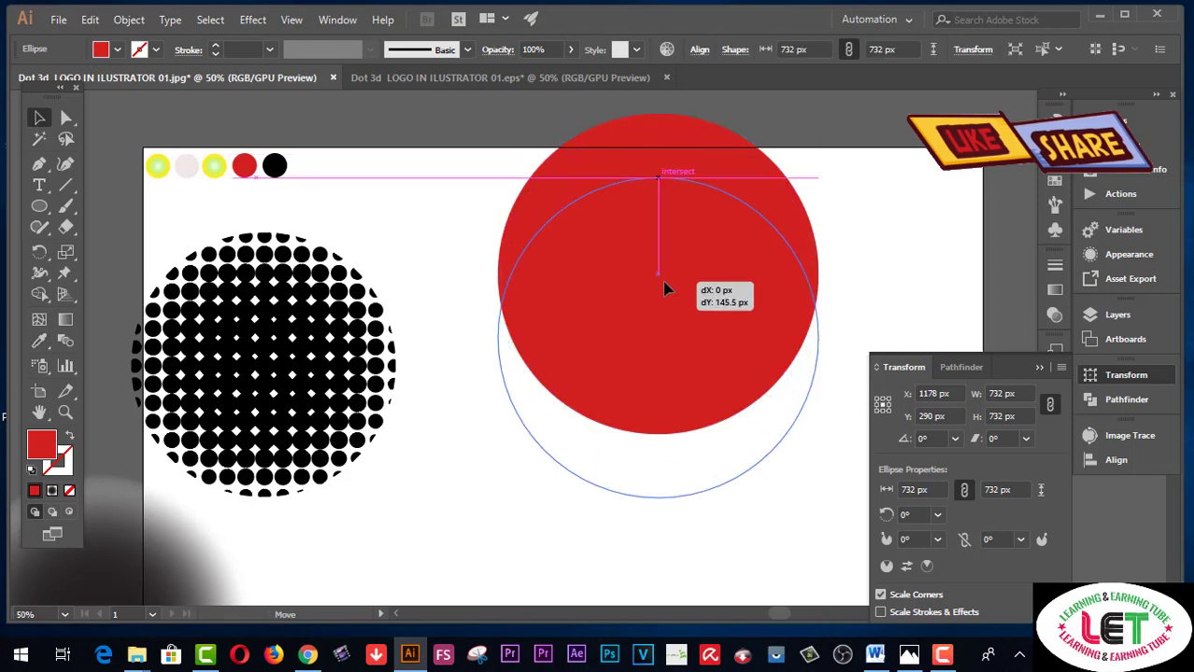
# Cut the red circle at its top and bottom points with the Scissors tool
pyautogui.click(1039, 368)
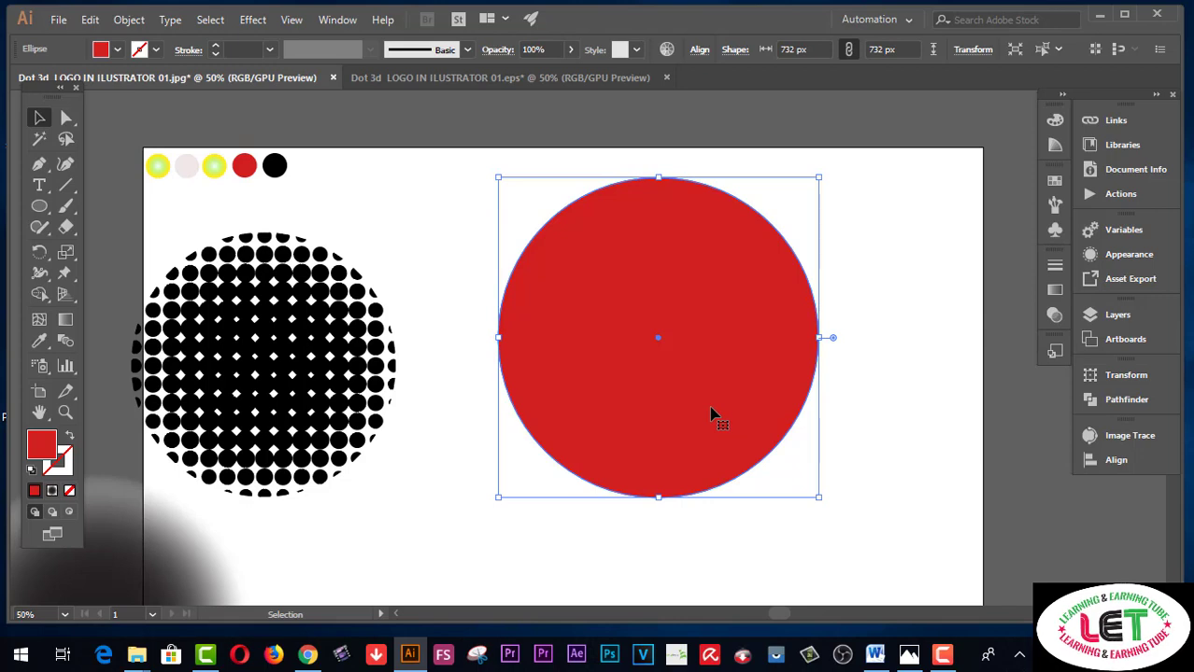
pyautogui.click(67, 230)
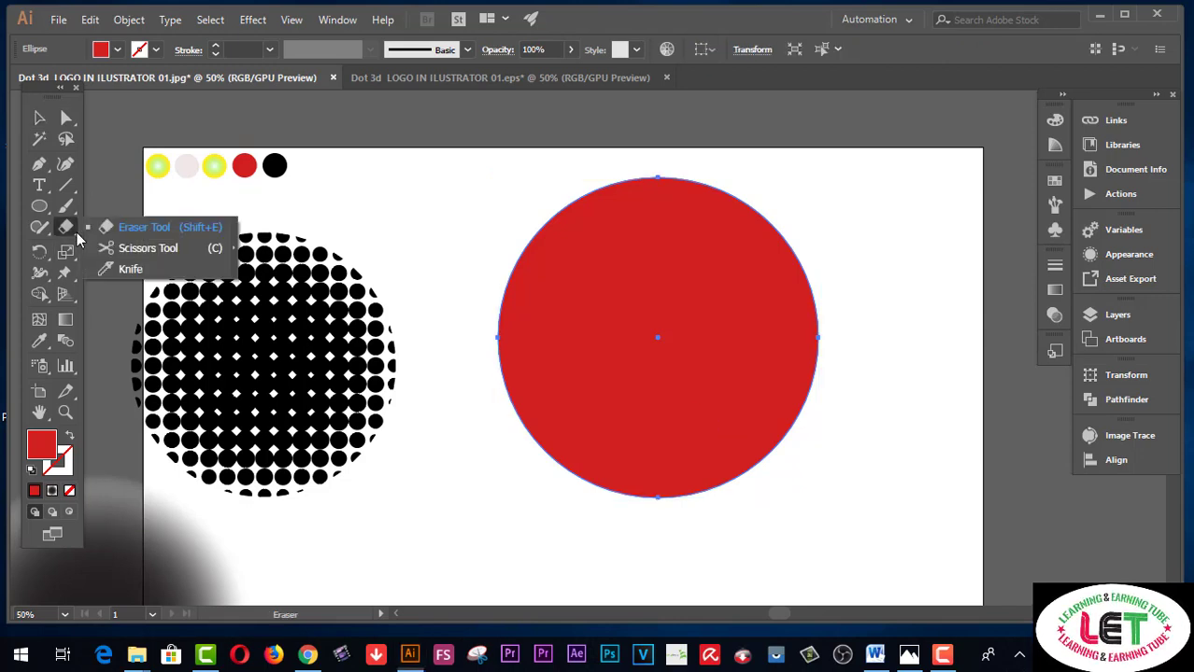
pyautogui.click(159, 254)
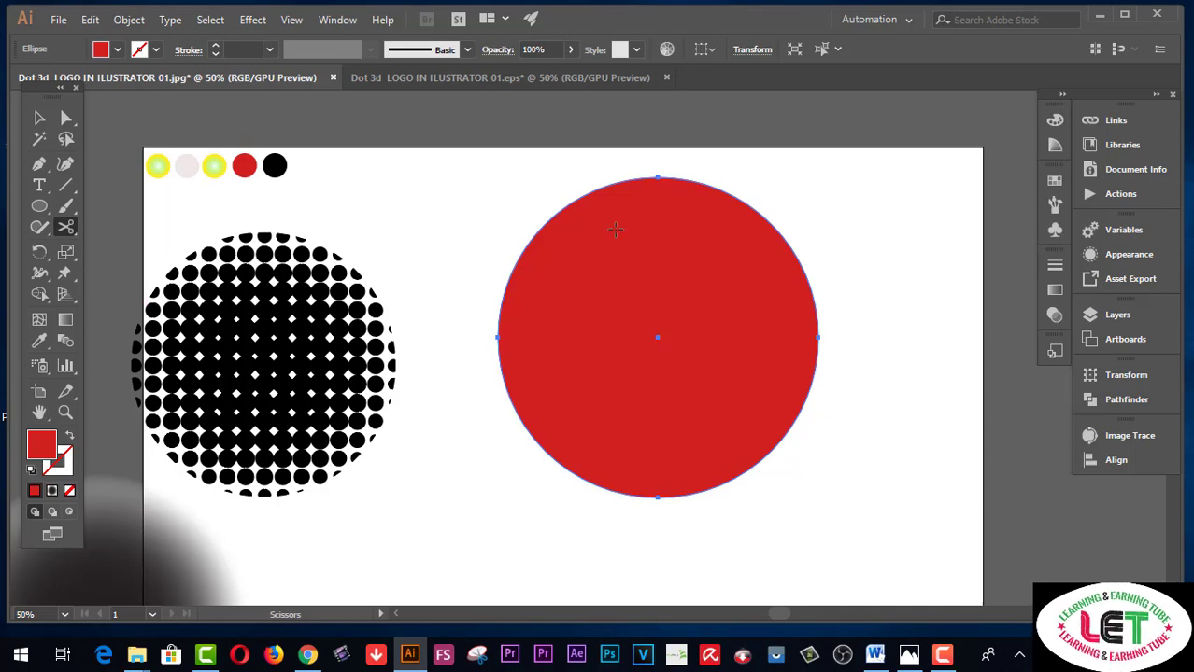
pyautogui.click(658, 174)
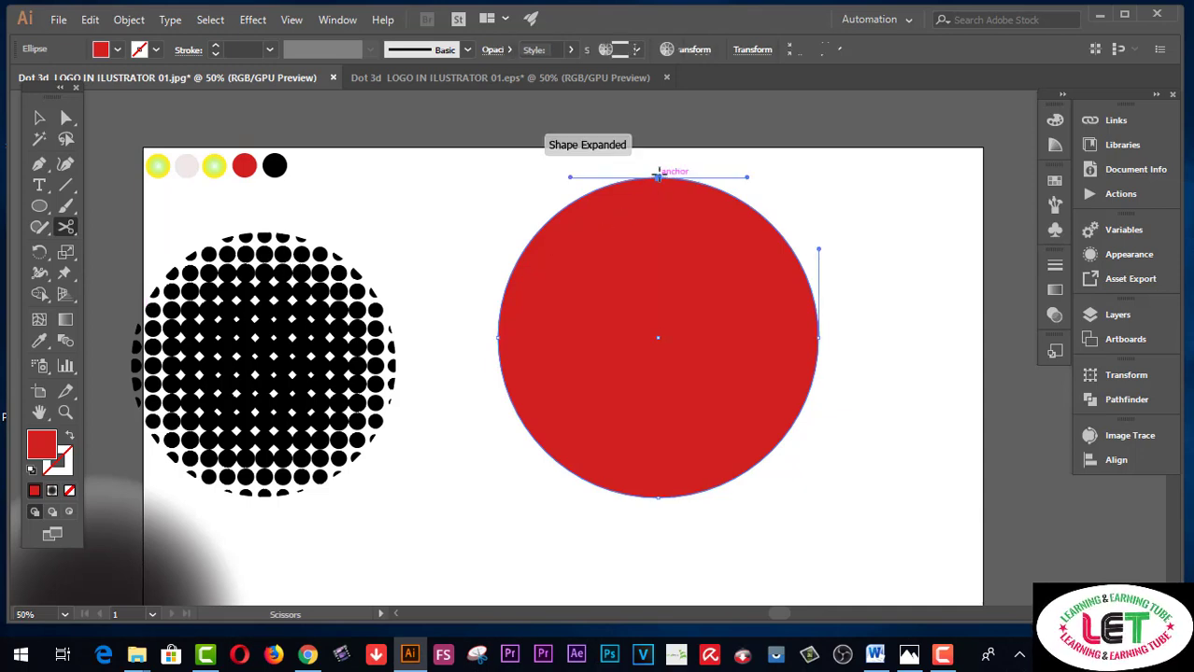
pyautogui.click(658, 498)
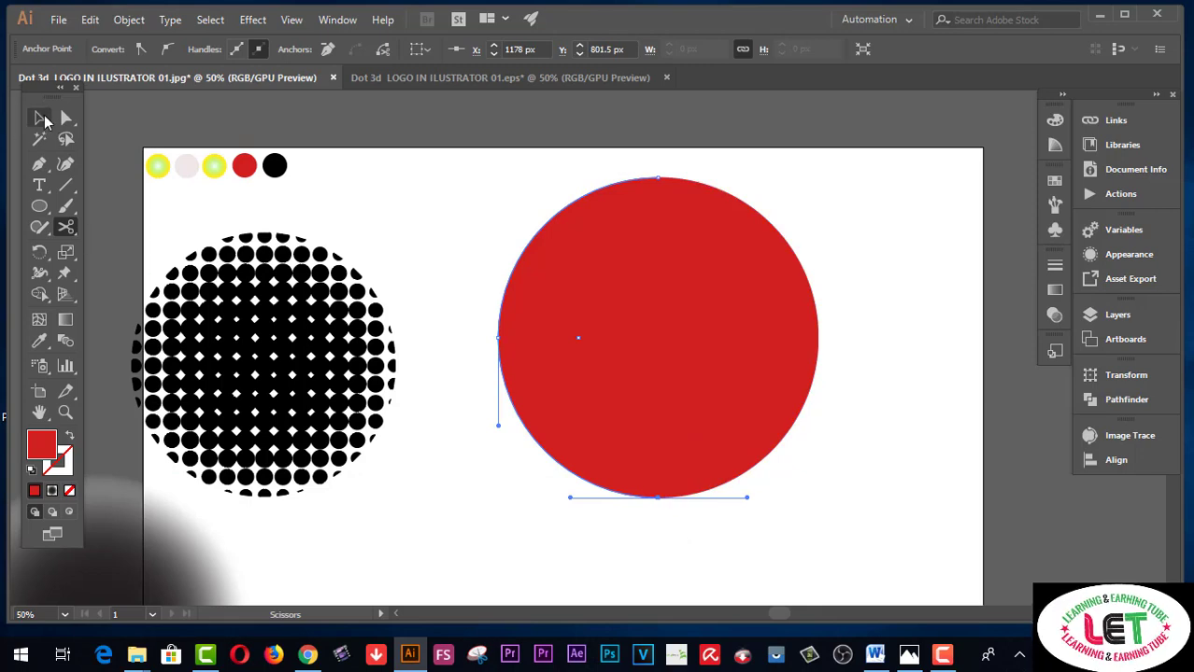
# Delete the left half and nudge the remaining red semicircle slightly left and down
pyautogui.click(39, 119)
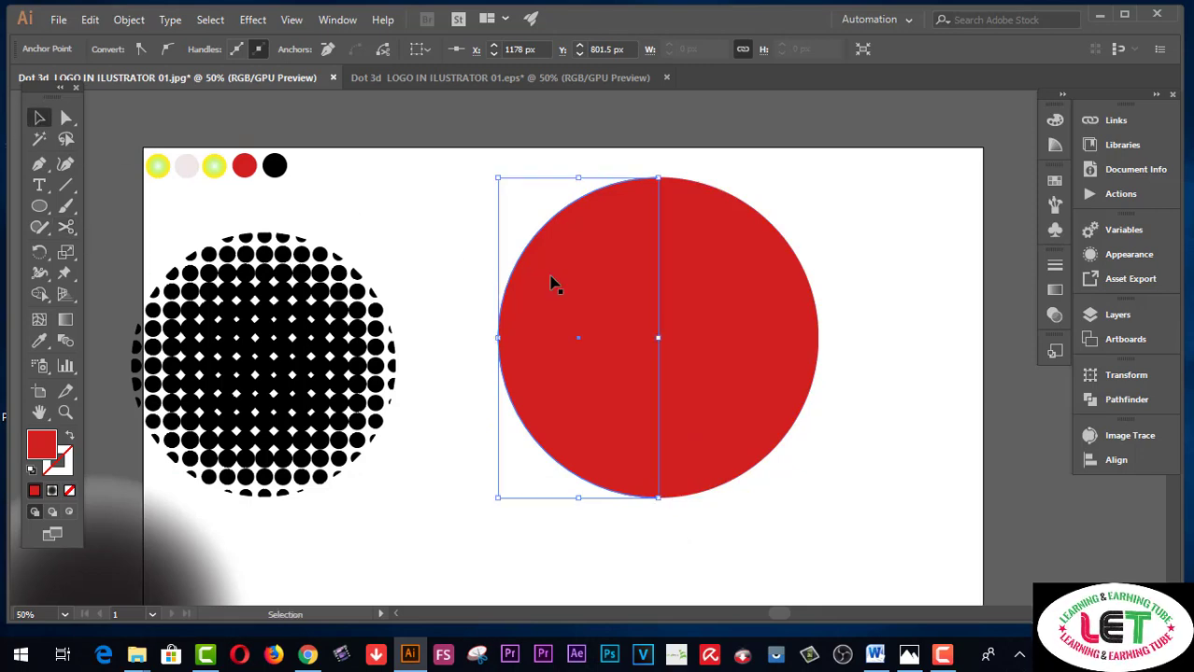
pyautogui.press('Delete')
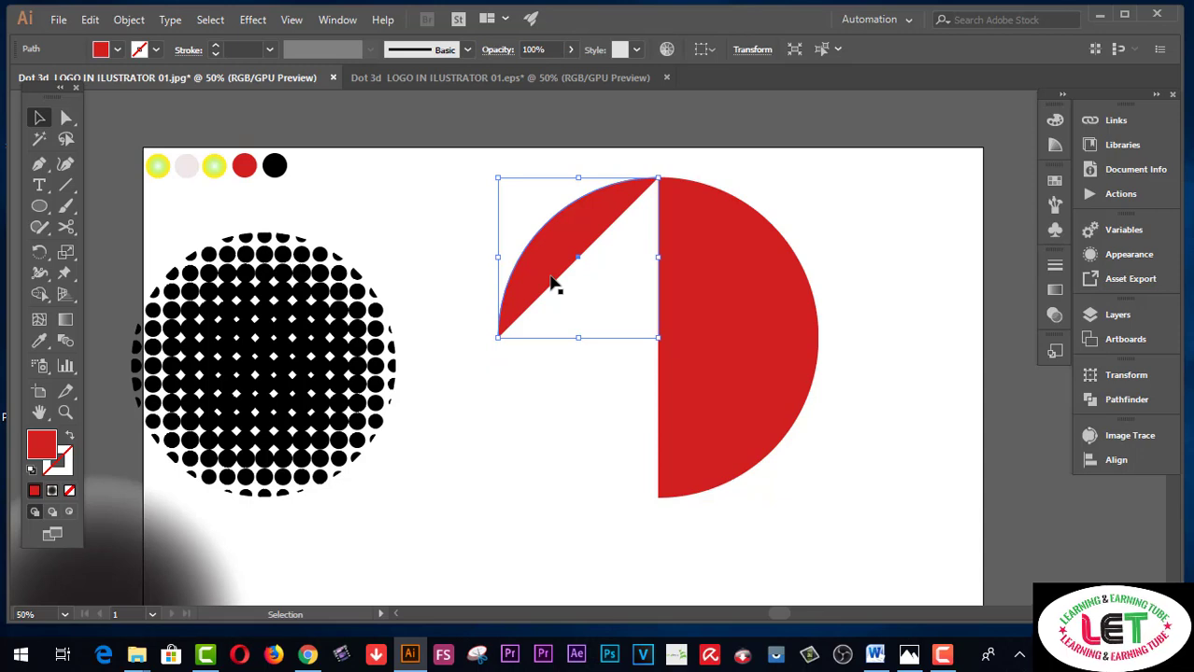
pyautogui.press('Delete')
pyautogui.click(783, 329)
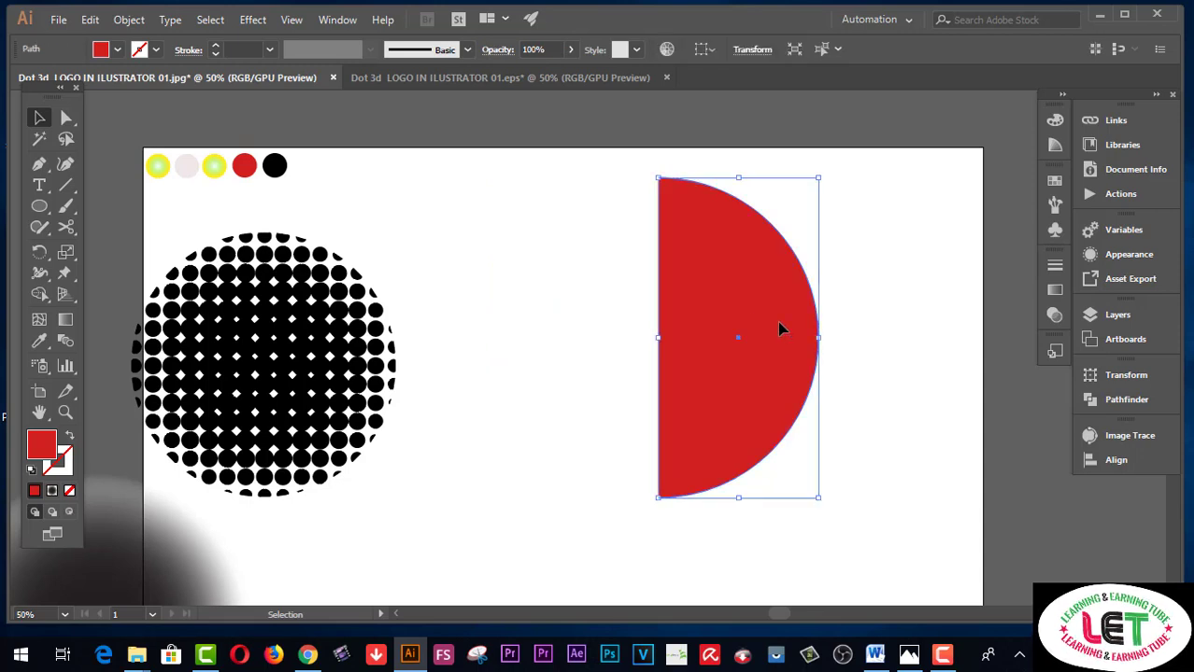
pyautogui.moveTo(782, 330); pyautogui.dragTo(750, 340)
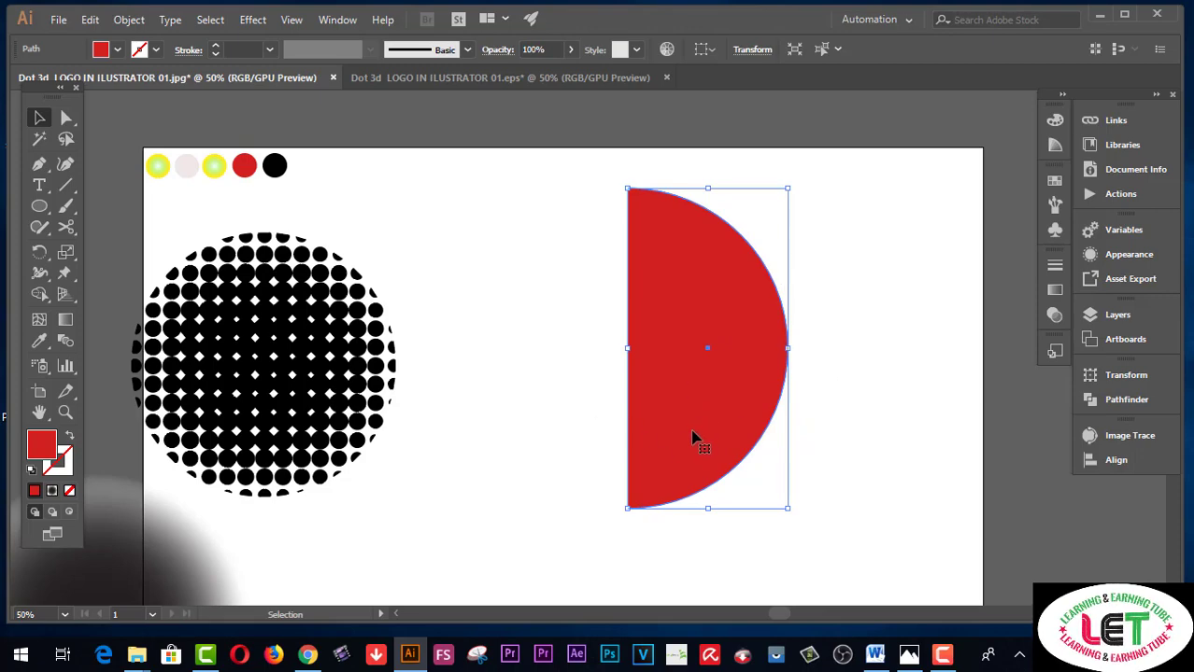
# Dismiss the Effect menu, reselect the traced halftone dot circle, and show the Window menu
pyautogui.click(260, 20)
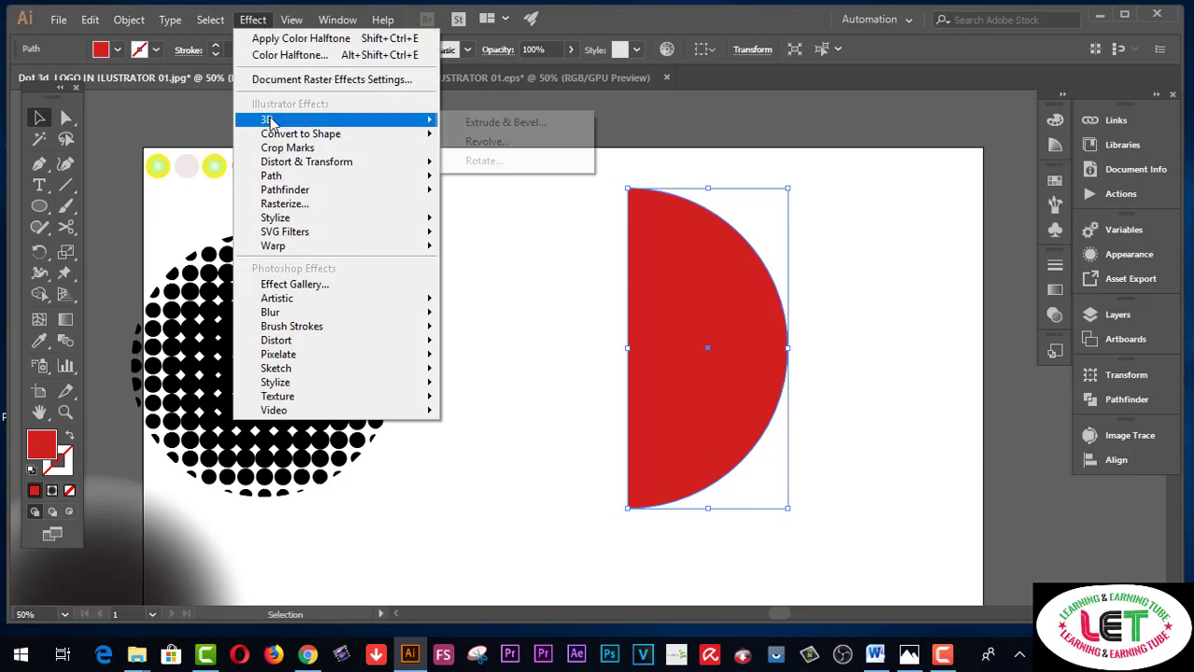
pyautogui.moveTo(267, 119)
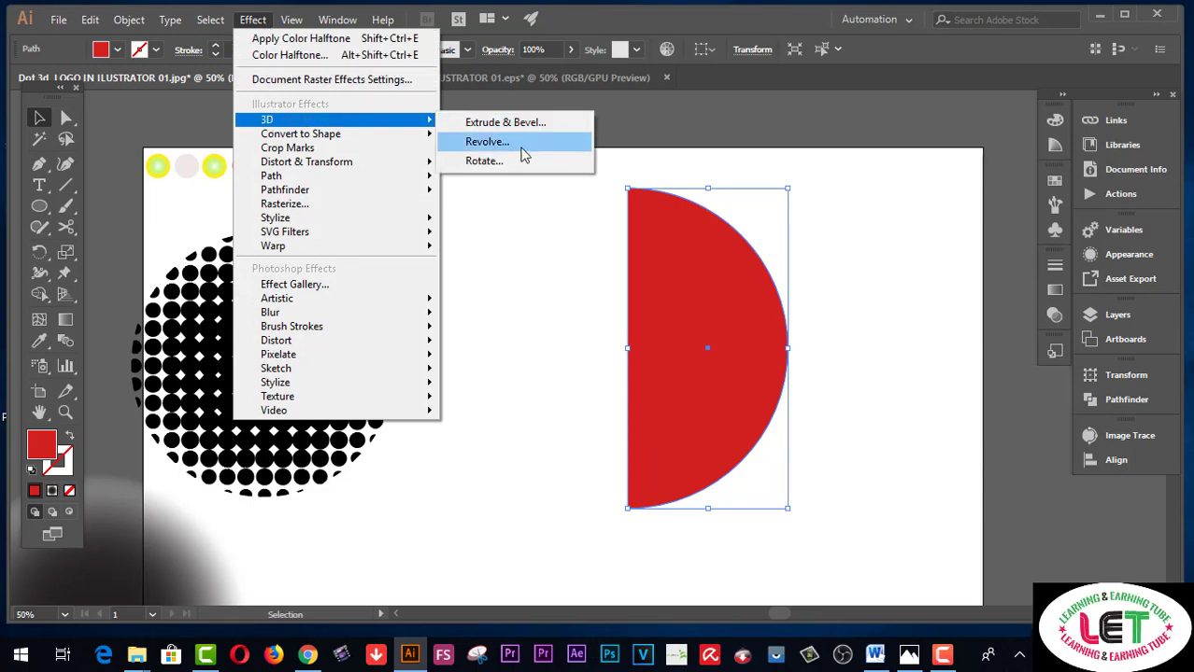
pyautogui.click(706, 123)
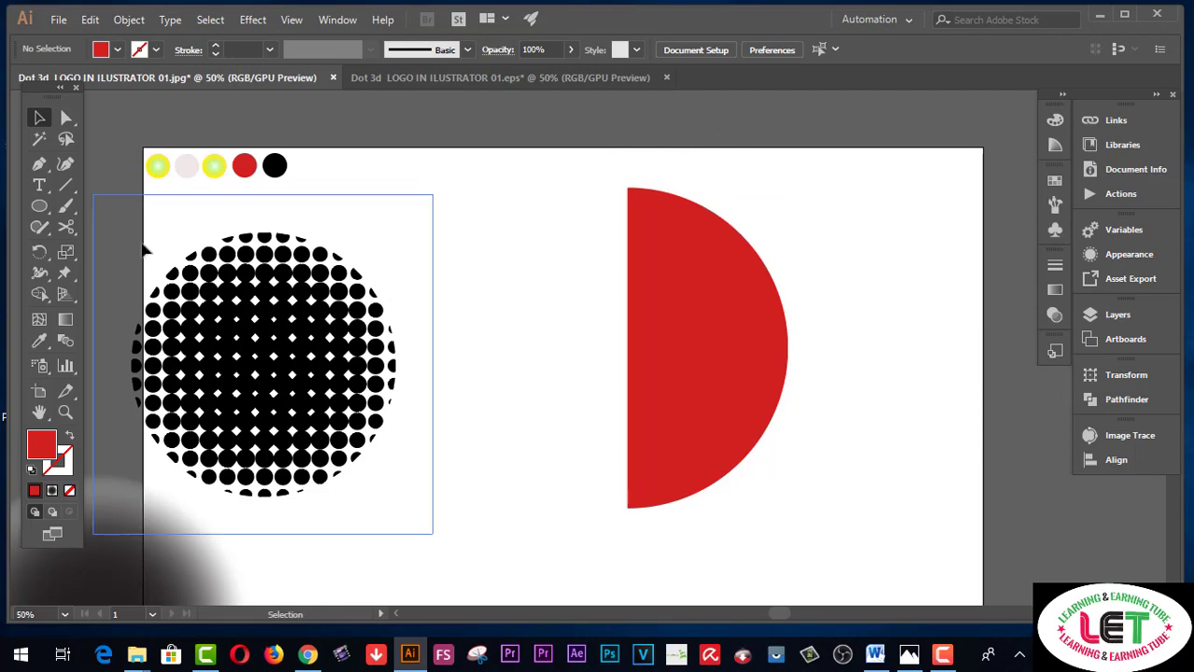
pyautogui.click(322, 387)
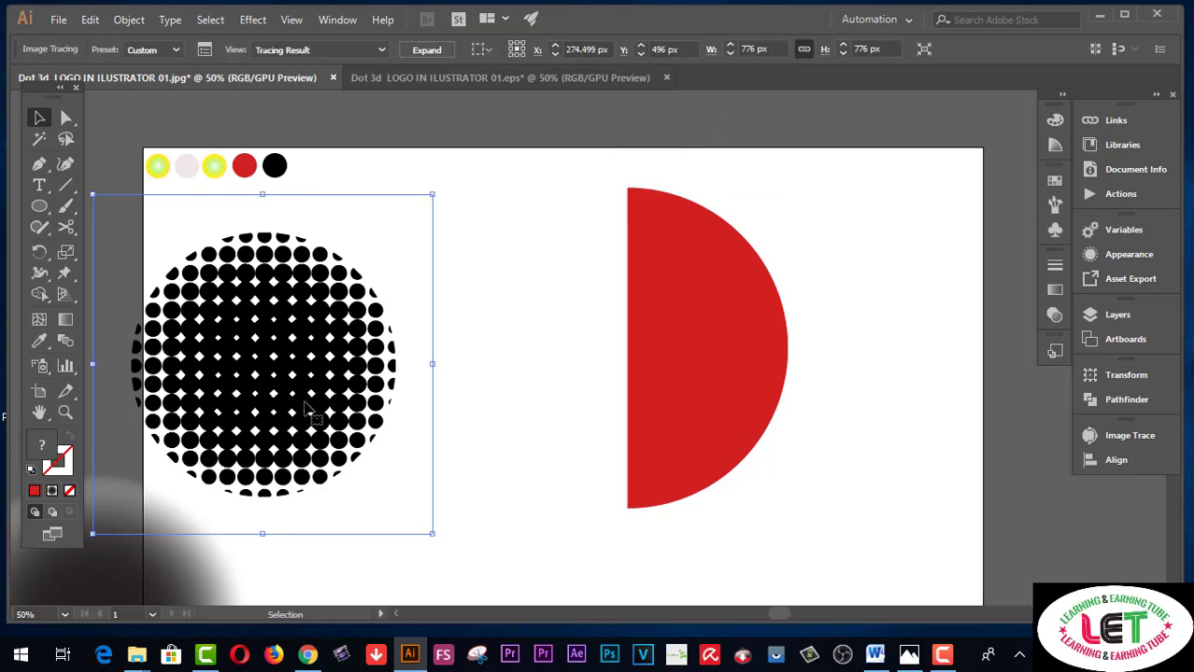
pyautogui.click(338, 19)
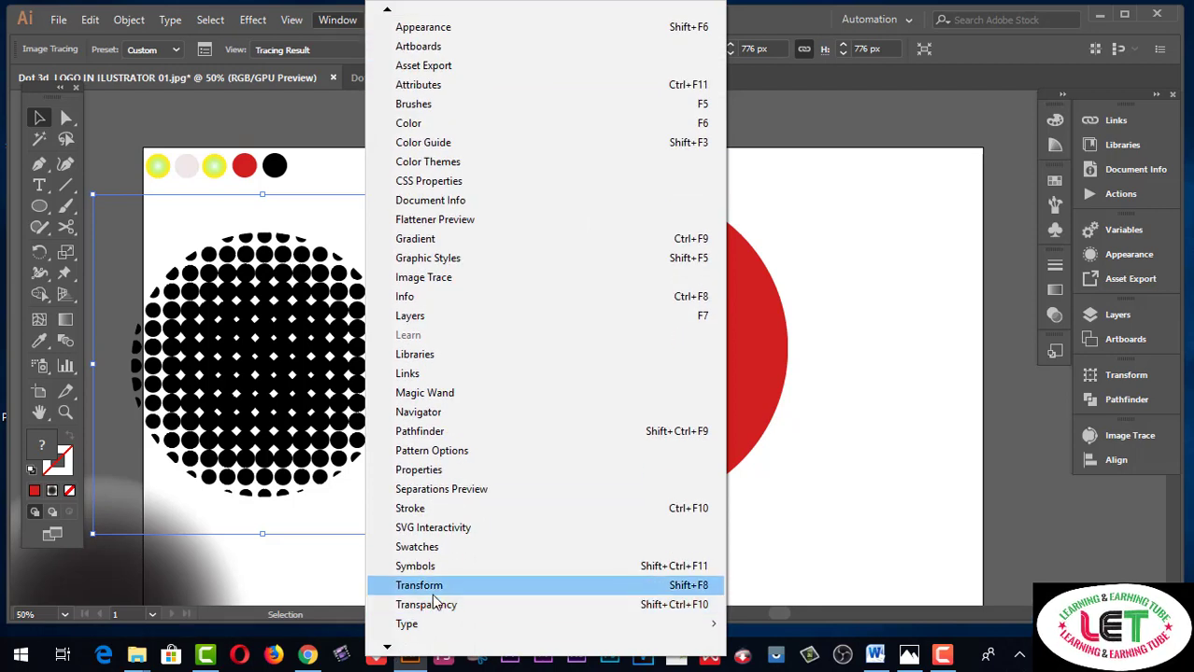
# Save the halftone dot circle as a new symbol named 'dot' in the Symbols panel
pyautogui.click(426, 566)
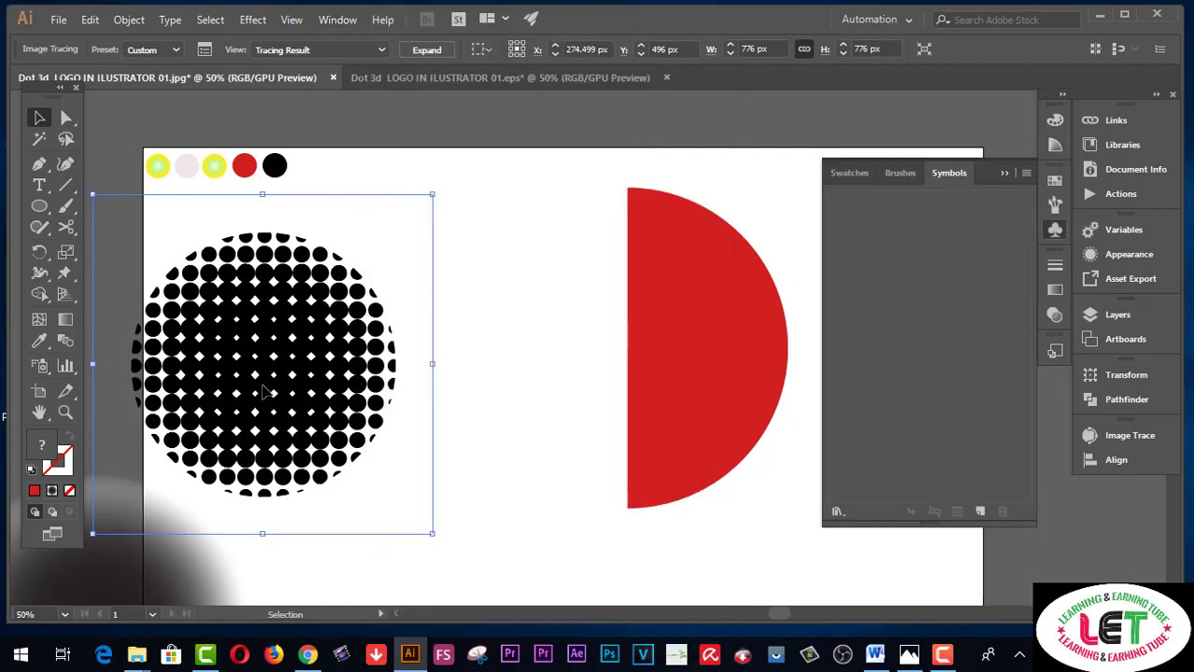
pyautogui.moveTo(266, 393); pyautogui.dragTo(901, 304)
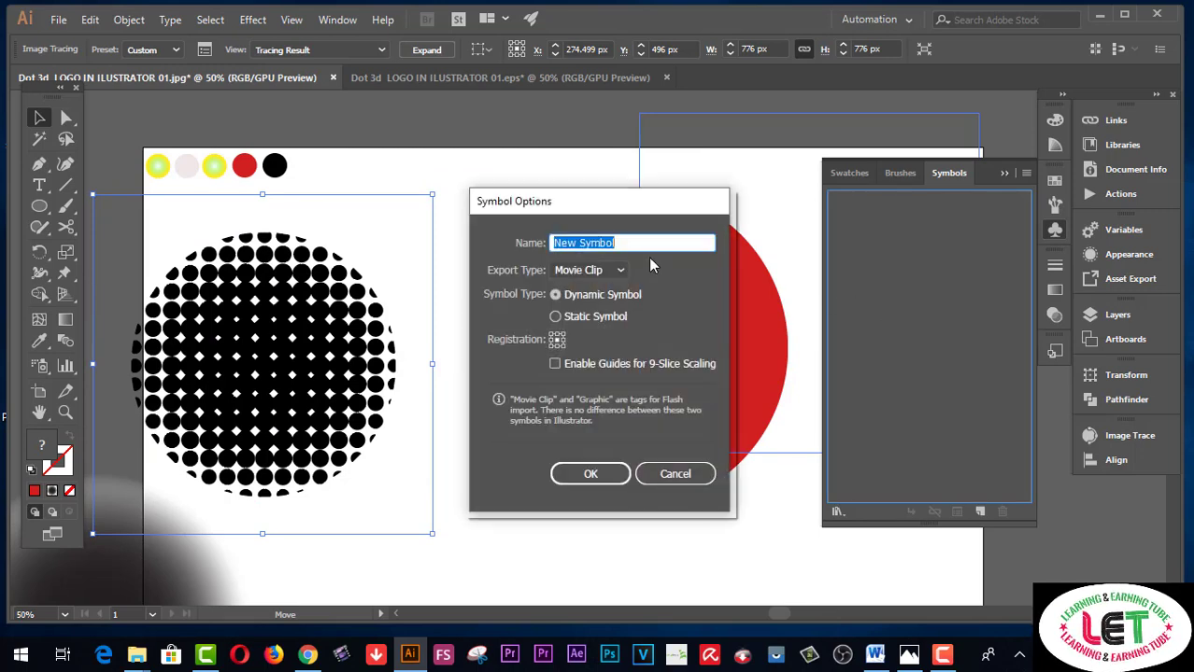
pyautogui.write('dot')
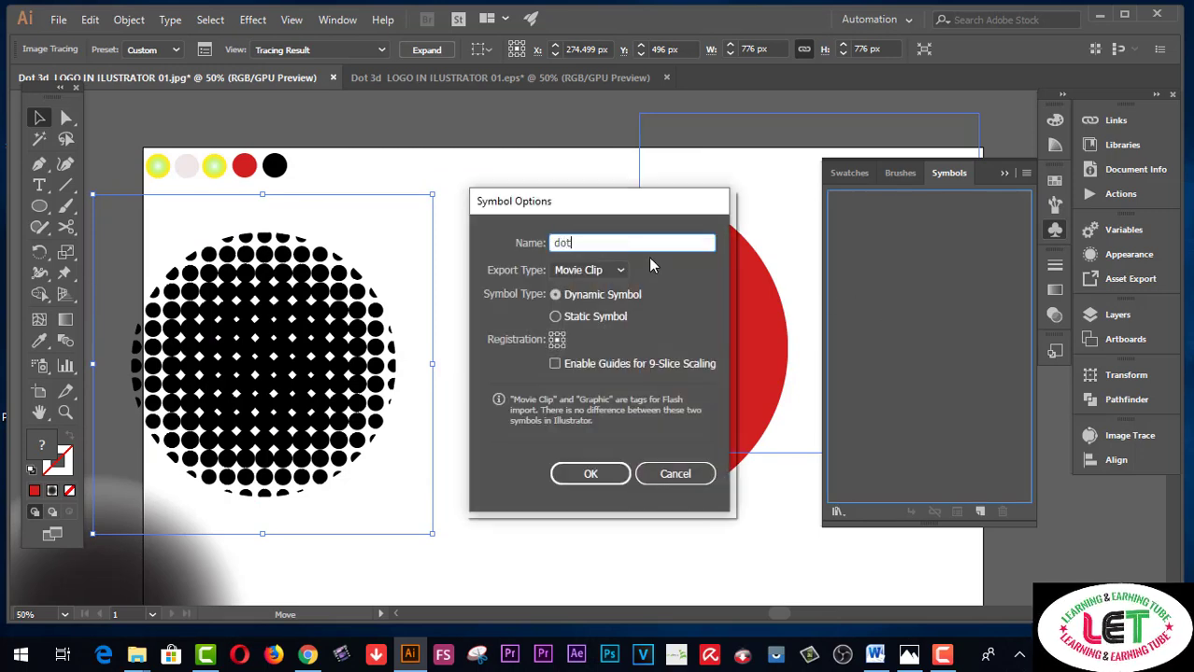
pyautogui.click(583, 476)
pyautogui.click(687, 351)
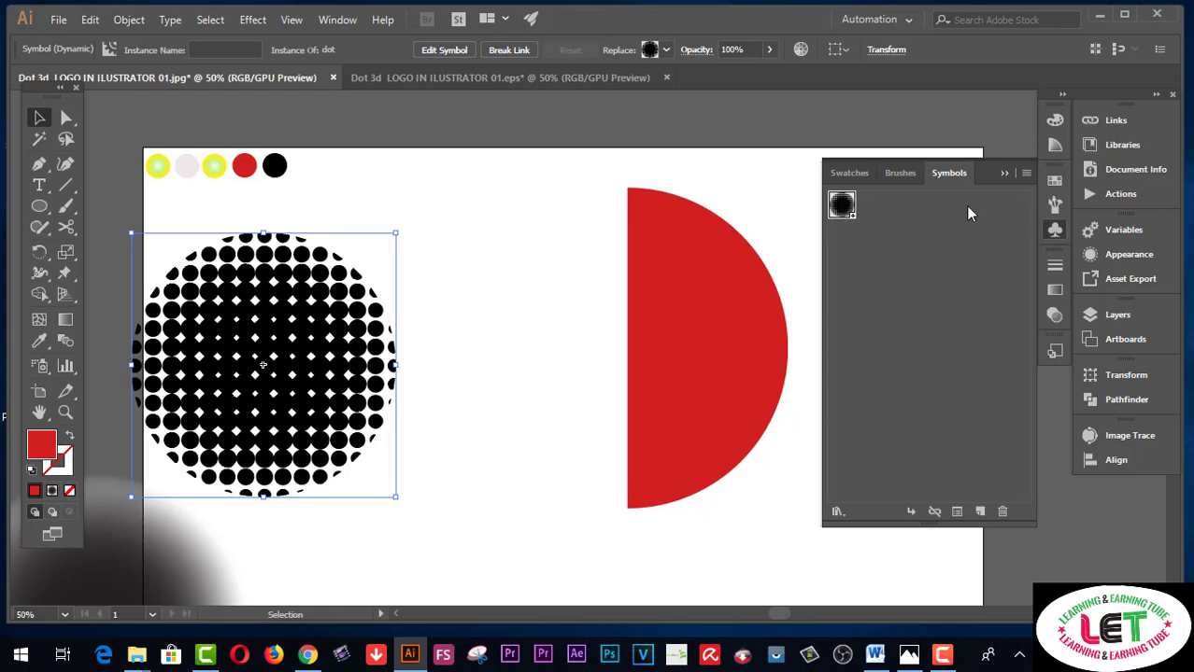
pyautogui.click(1003, 172)
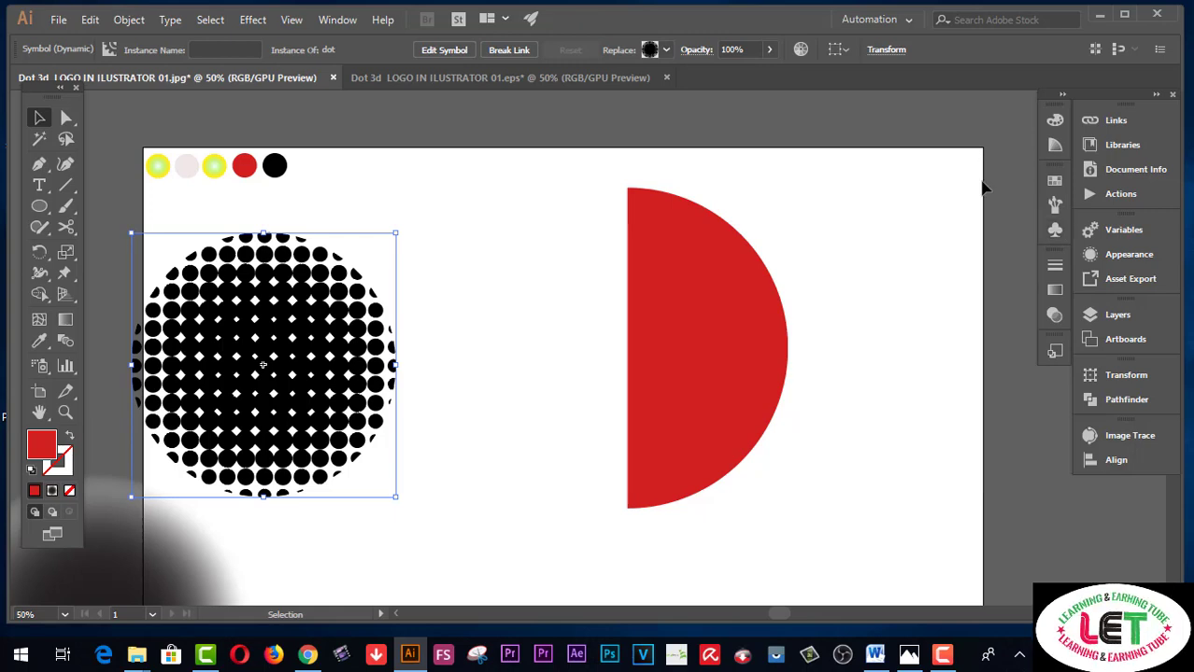
pyautogui.click(792, 119)
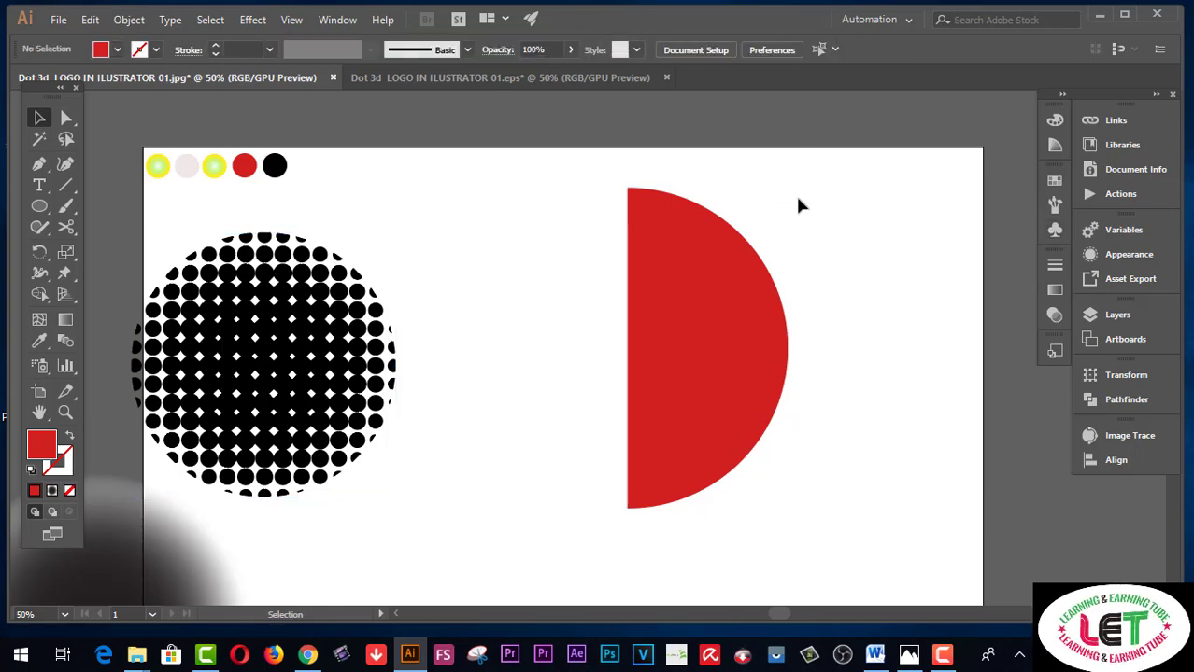
# Apply a 3D Revolve effect to the red half-circle and preview it as a shaded sphere
pyautogui.click(701, 310)
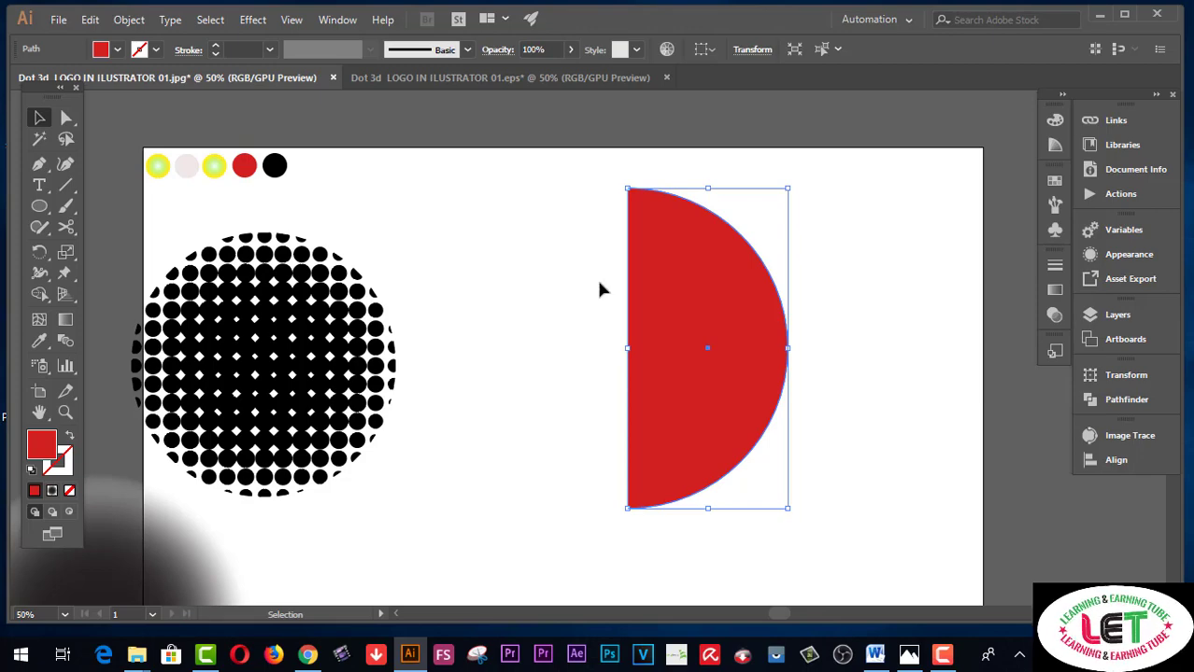
pyautogui.click(252, 20)
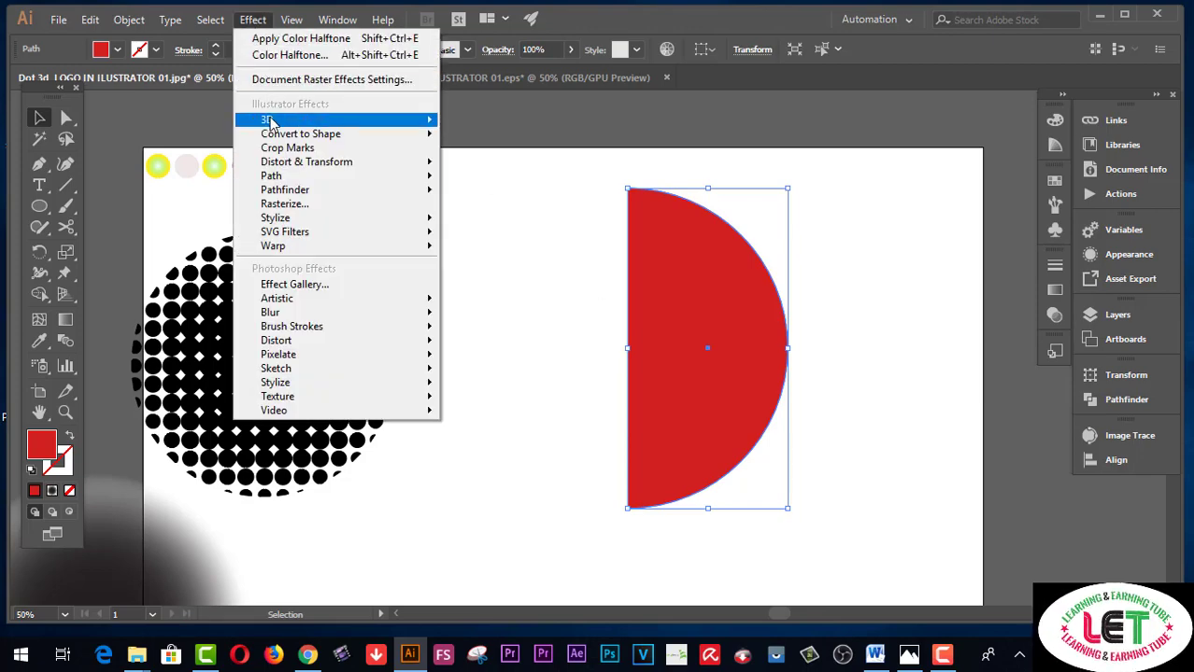
pyautogui.moveTo(336, 119)
pyautogui.click(484, 142)
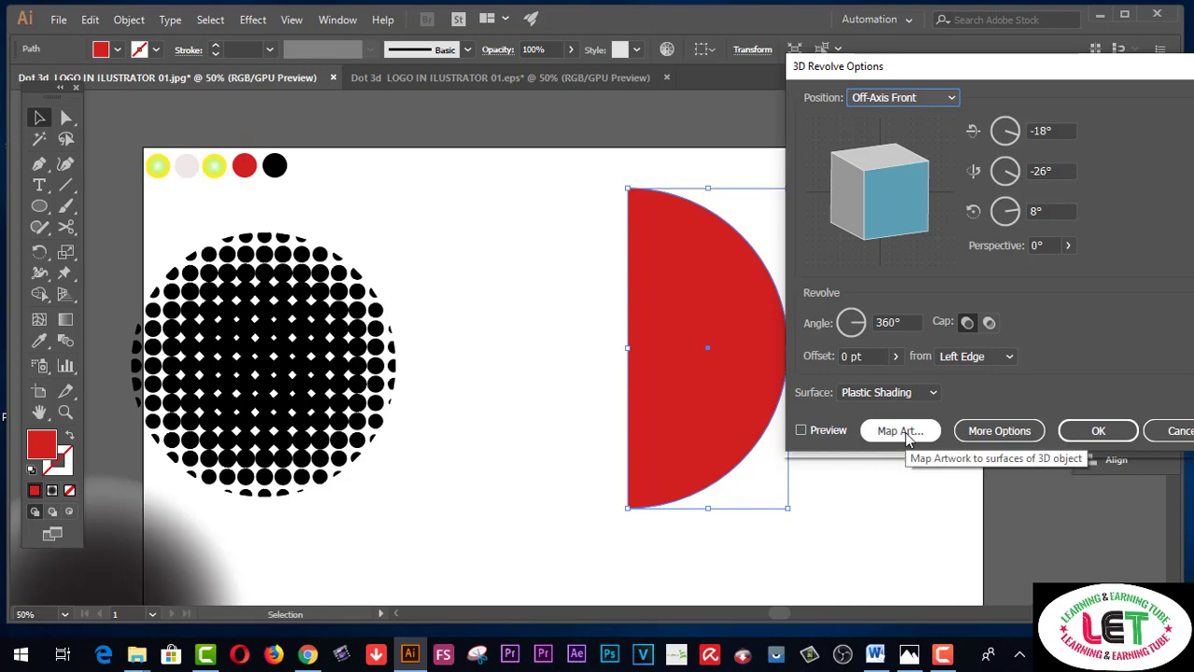
pyautogui.click(800, 430)
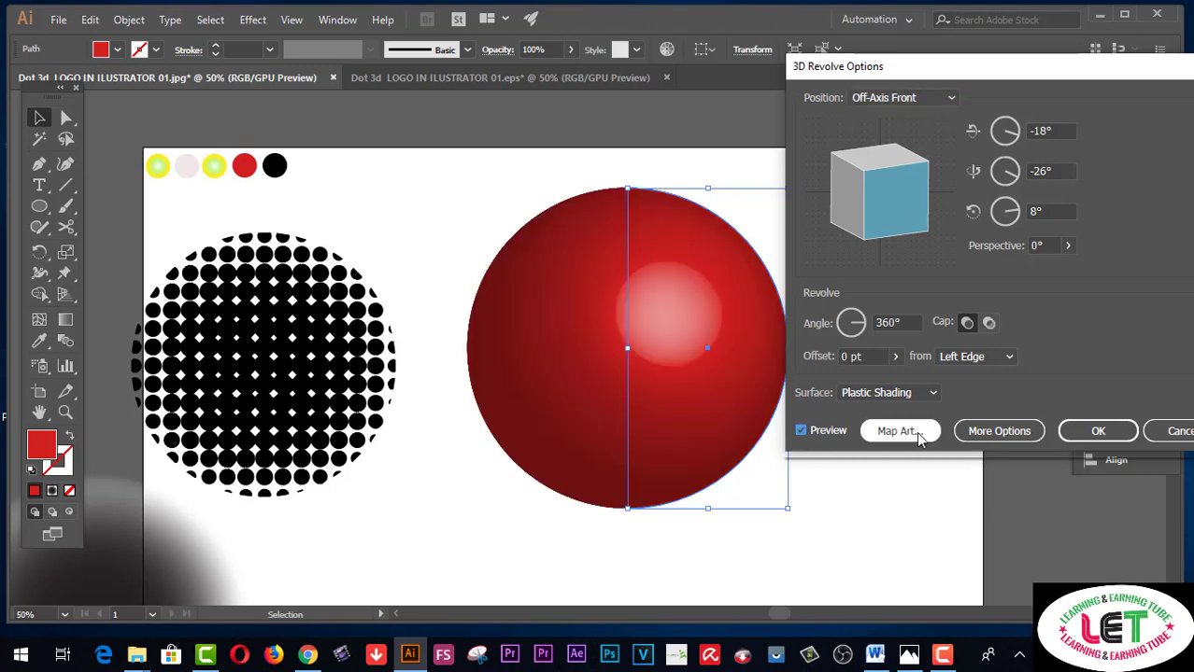
pyautogui.click(918, 434)
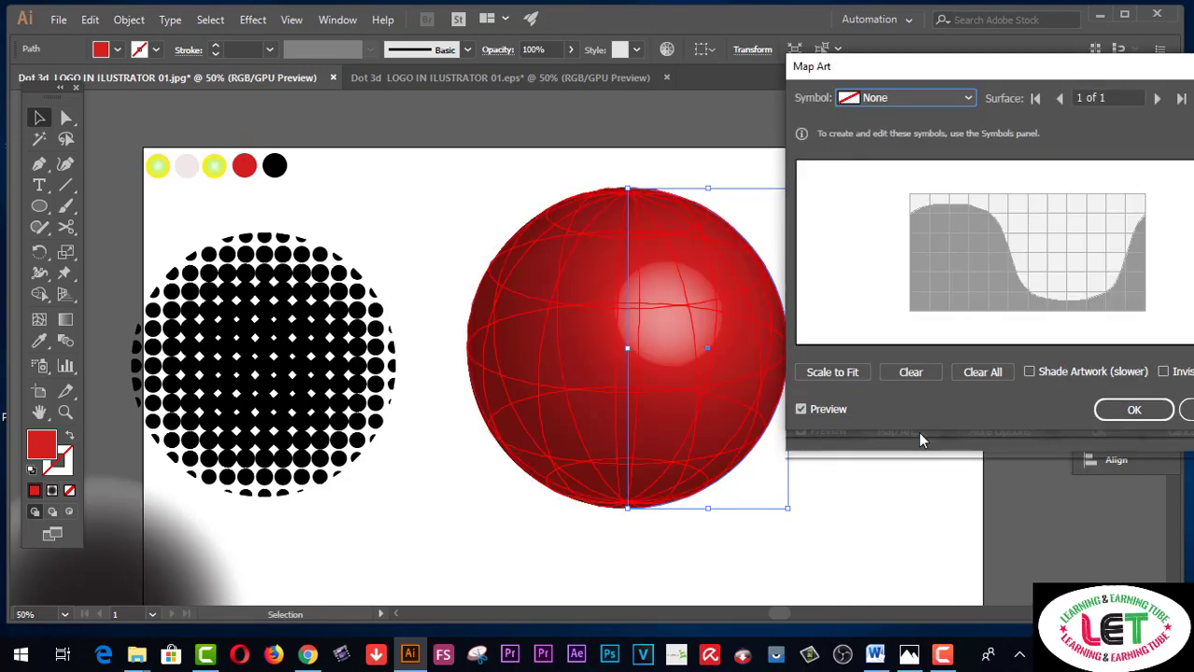
# Choose the 'dot' symbol in Map Art, then position and enlarge it on the surface
pyautogui.click(967, 99)
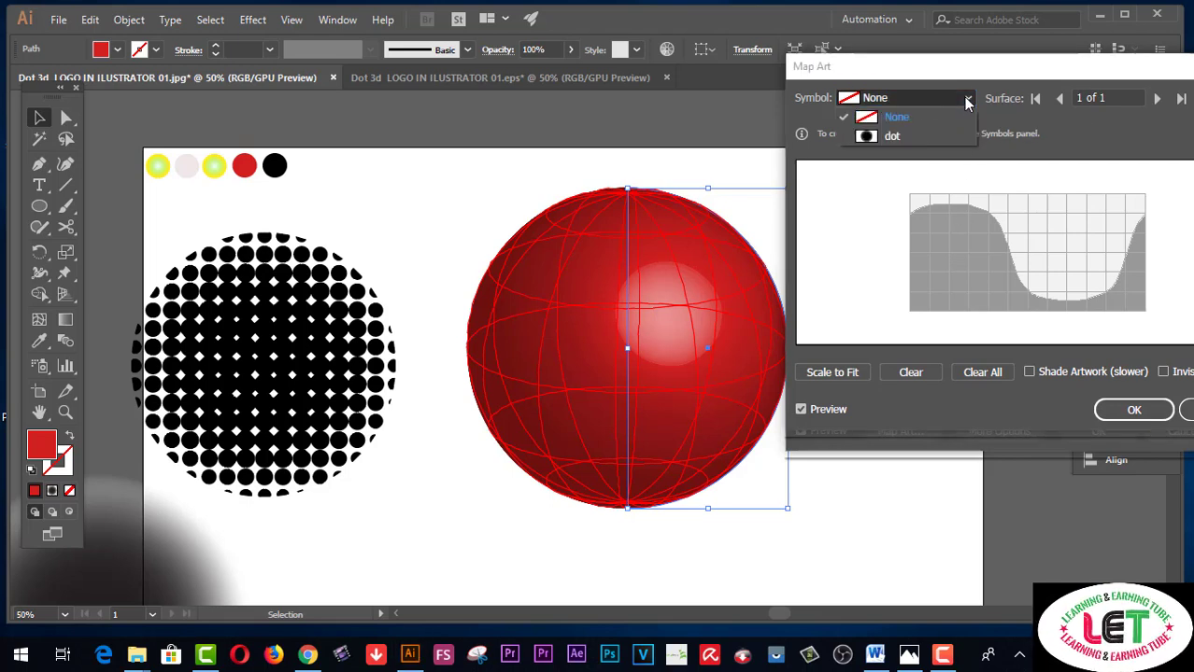
pyautogui.click(889, 136)
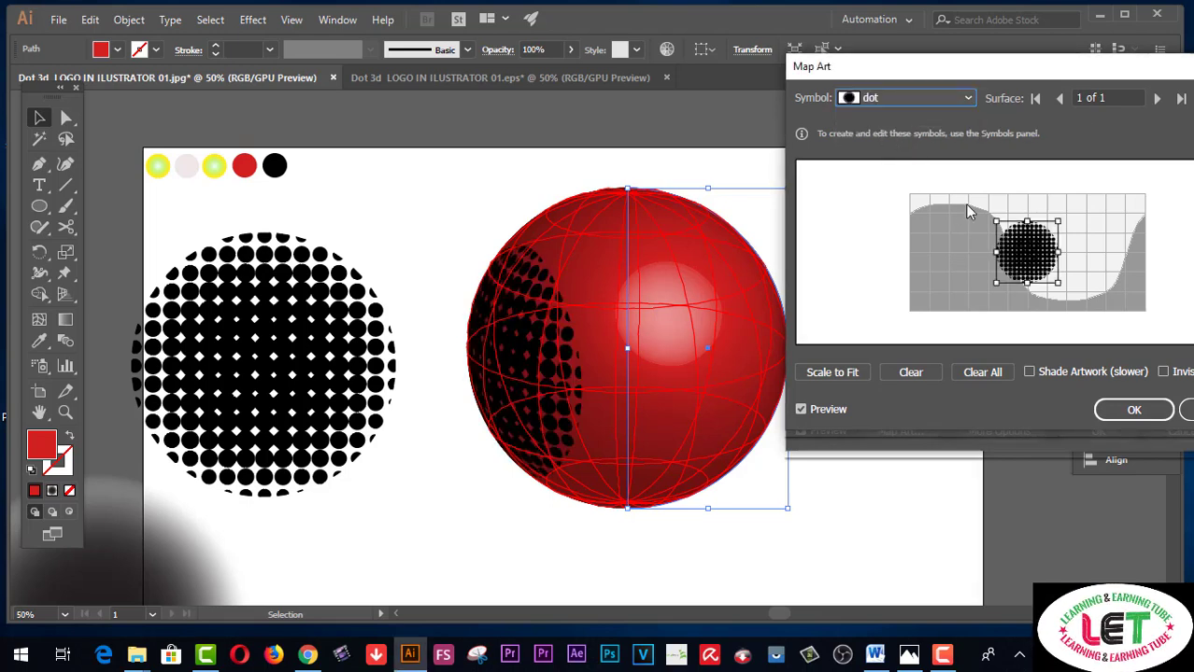
pyautogui.moveTo(1027, 252); pyautogui.dragTo(1118, 282)
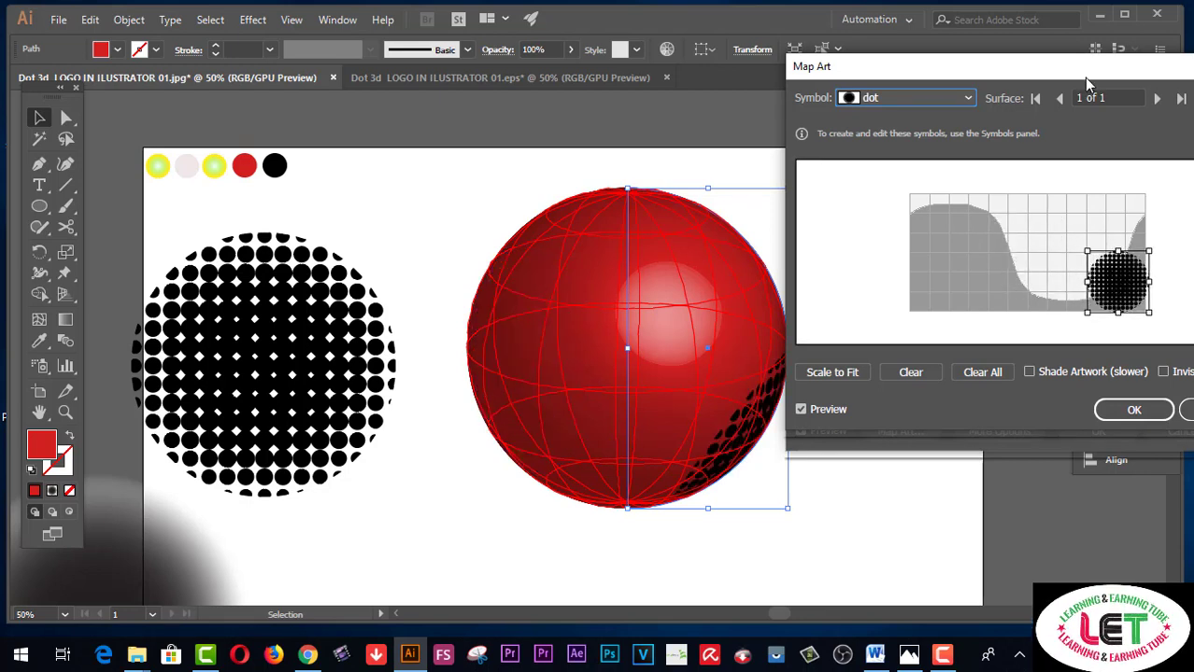
pyautogui.moveTo(1088, 77)
pyautogui.mouseDown()
pyautogui.moveTo(680, 204)
pyautogui.moveTo(417, 191)
pyautogui.mouseUp()
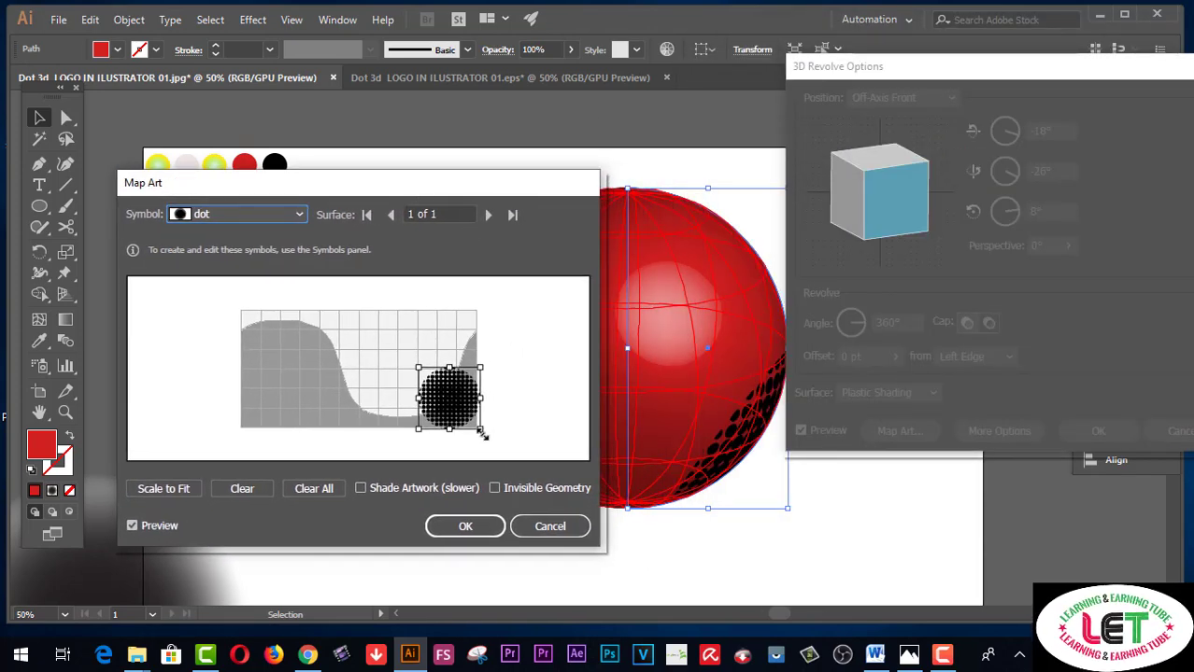
pyautogui.moveTo(482, 435)
pyautogui.mouseDown()
pyautogui.moveTo(509, 449)
pyautogui.moveTo(452, 403)
pyautogui.mouseUp()
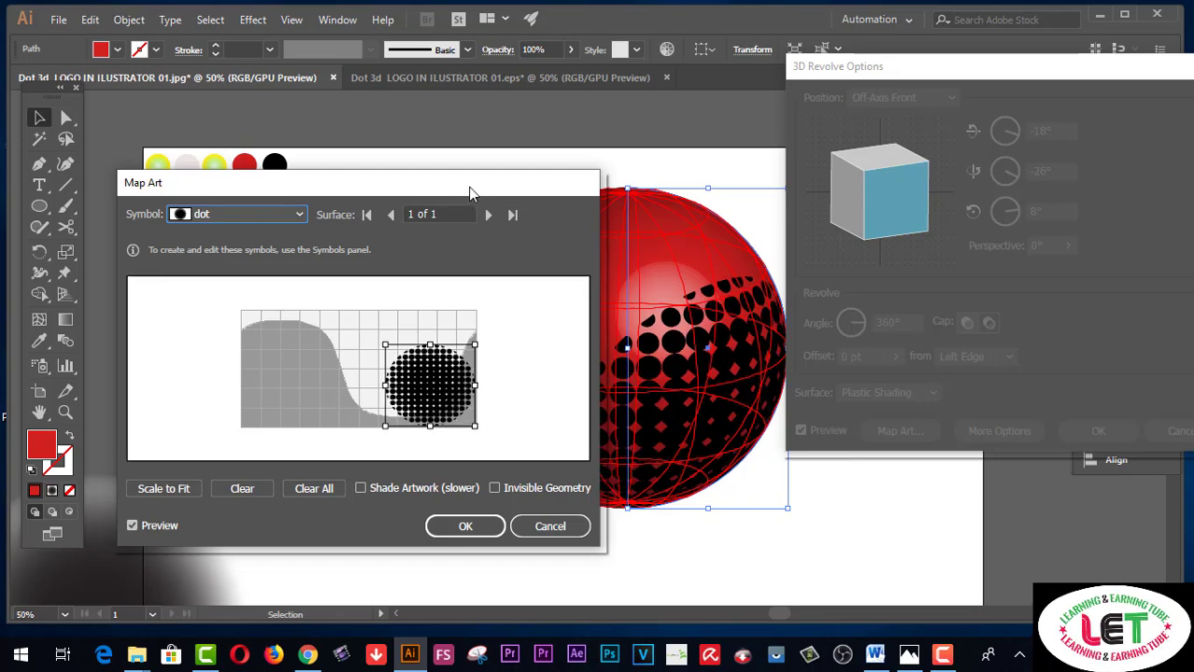
# Enlarge the dot artwork further, enable Invisible Geometry, and confirm the mapping
pyautogui.moveTo(472, 194); pyautogui.dragTo(327, 123)
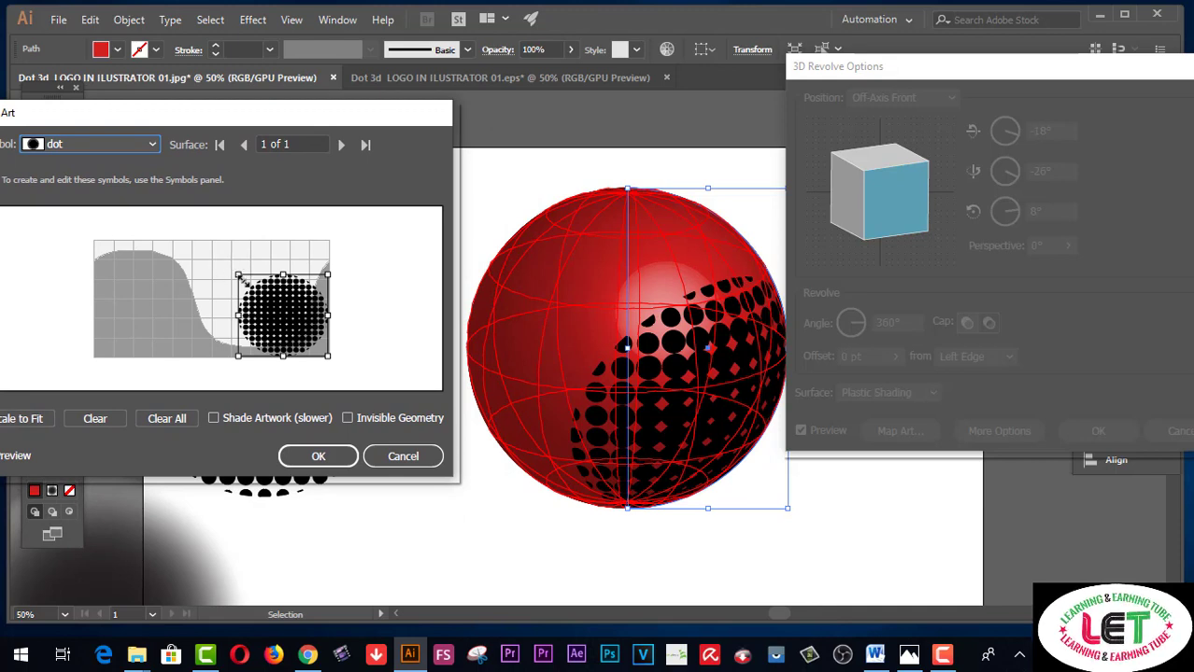
pyautogui.moveTo(262, 316)
pyautogui.mouseDown()
pyautogui.moveTo(255, 308)
pyautogui.moveTo(264, 315)
pyautogui.mouseUp()
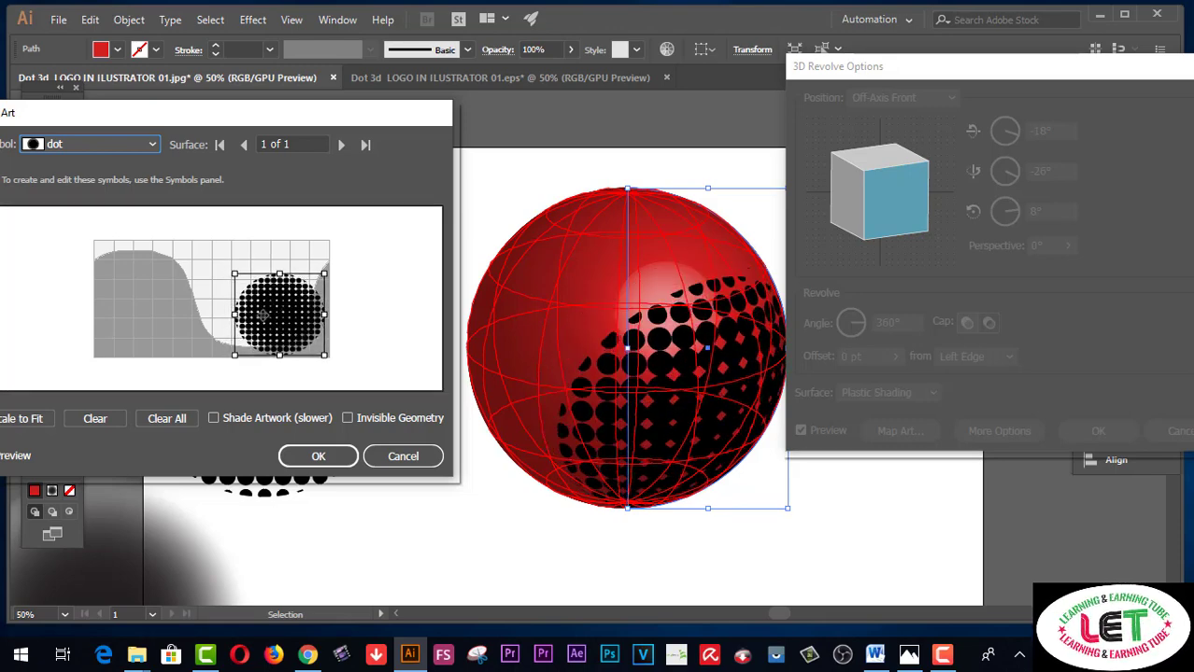
pyautogui.moveTo(237, 274)
pyautogui.mouseDown()
pyautogui.moveTo(225, 267)
pyautogui.moveTo(235, 268)
pyautogui.mouseUp()
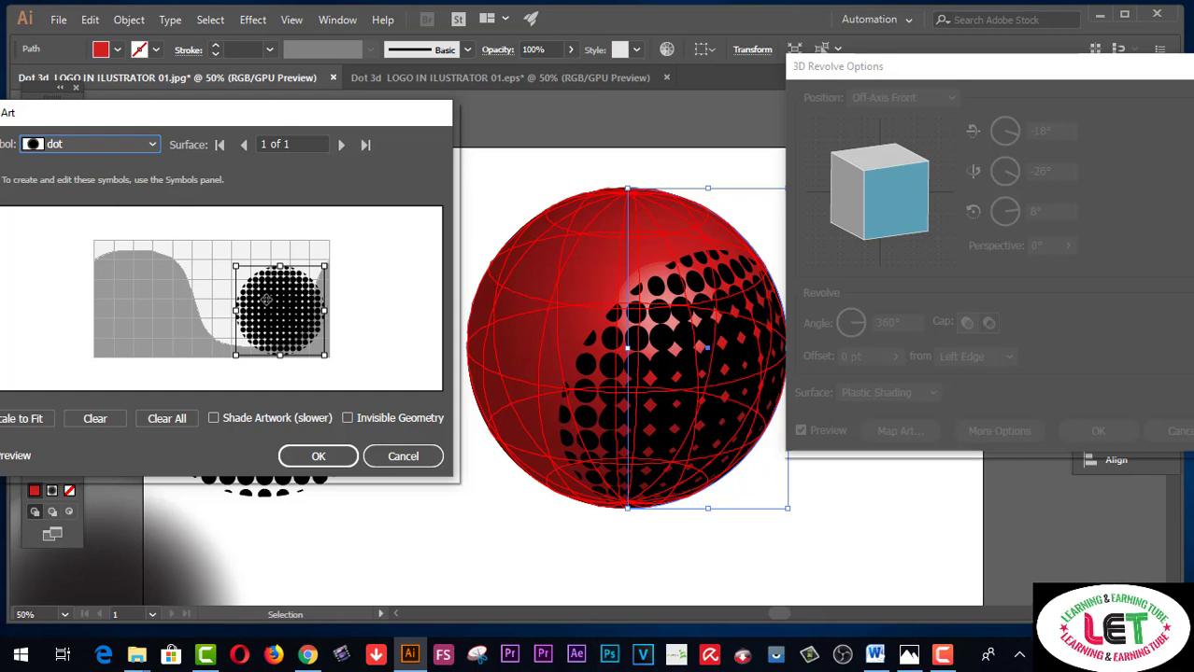
pyautogui.click(347, 419)
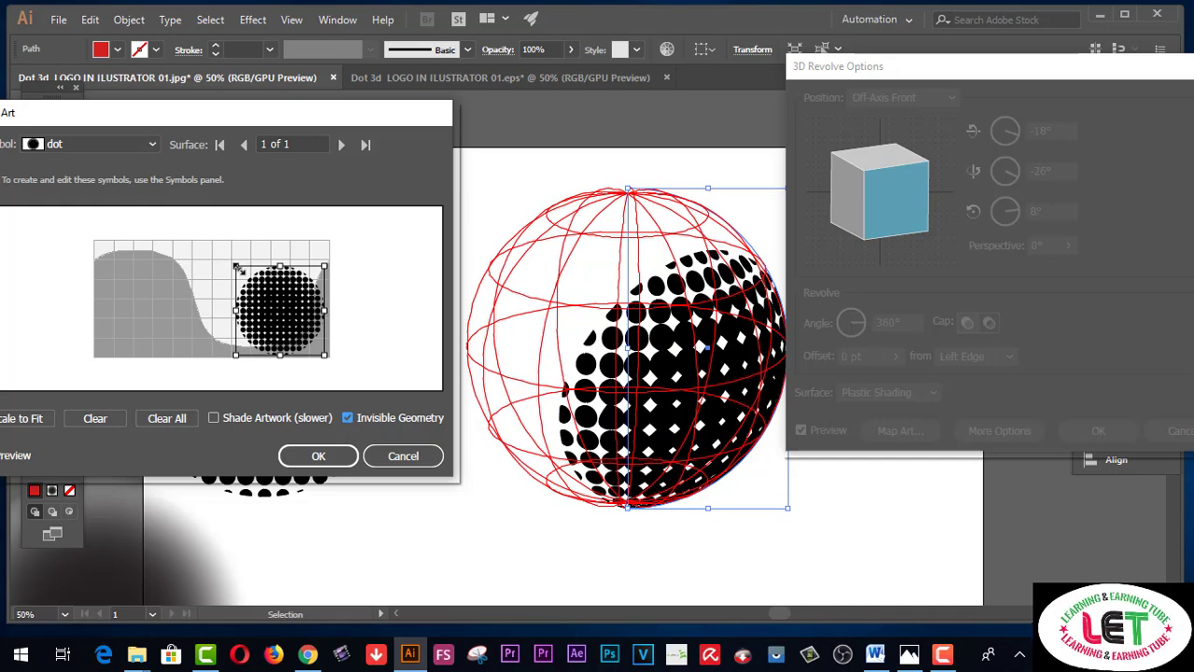
pyautogui.moveTo(236, 266); pyautogui.dragTo(228, 258)
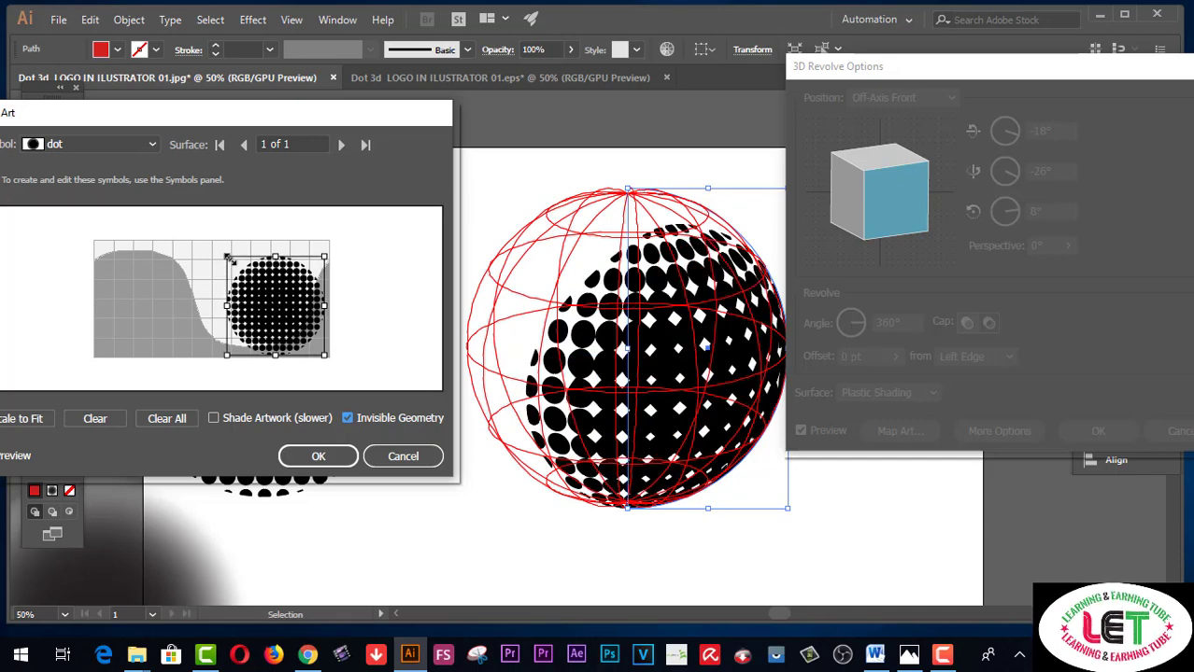
pyautogui.click(319, 456)
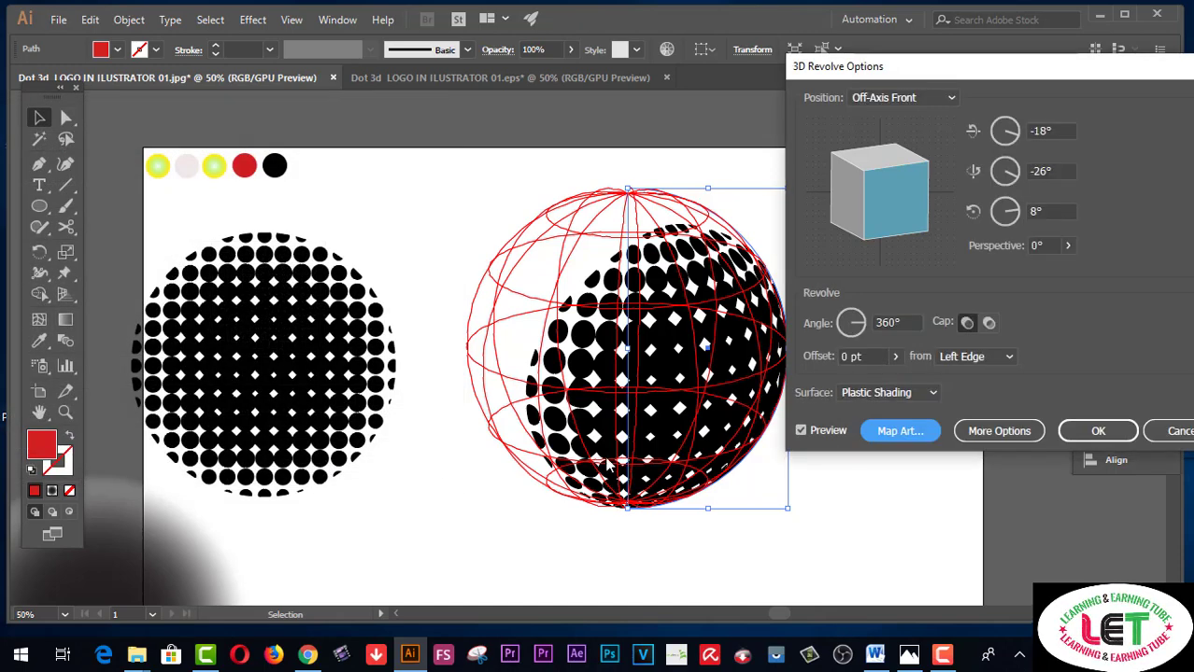
# Apply the dot-mapped 3D revolve, then reselect the resulting dotted sphere
pyautogui.click(1100, 431)
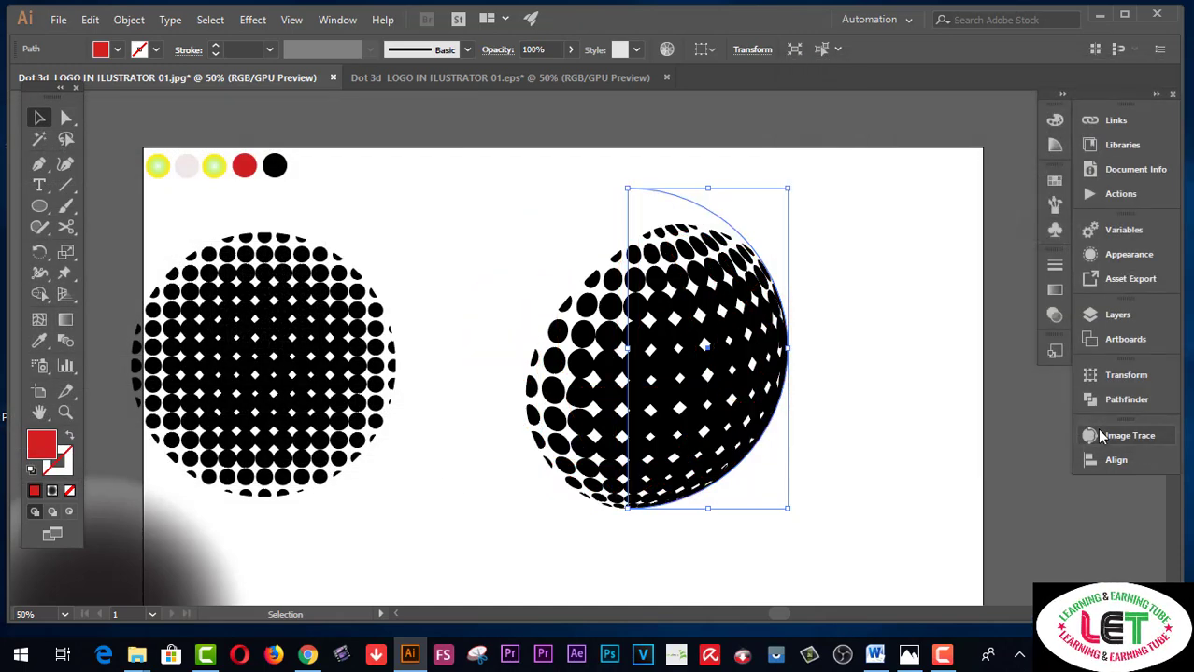
pyautogui.click(869, 331)
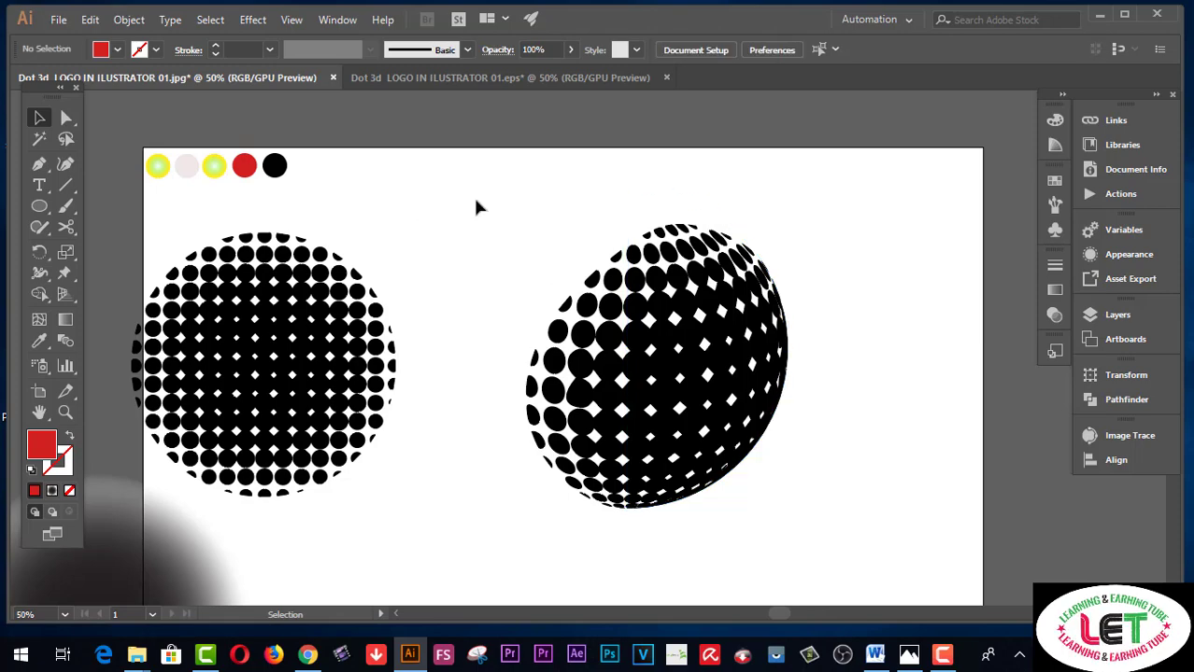
pyautogui.moveTo(493, 206); pyautogui.dragTo(767, 403)
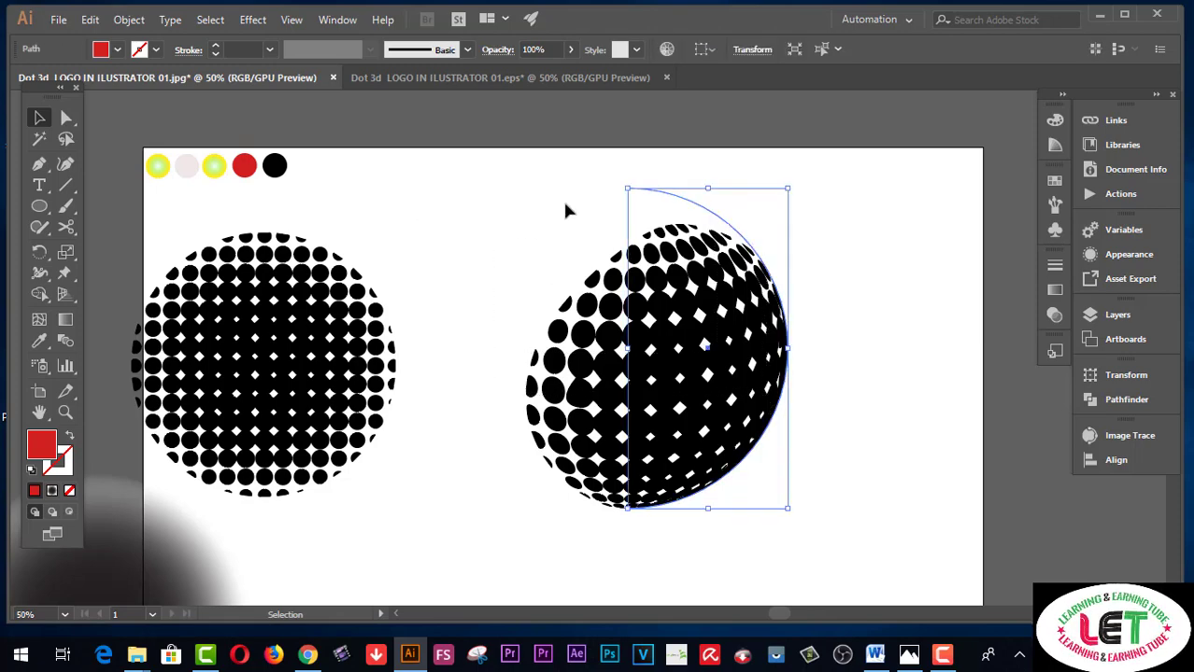
pyautogui.click(136, 26)
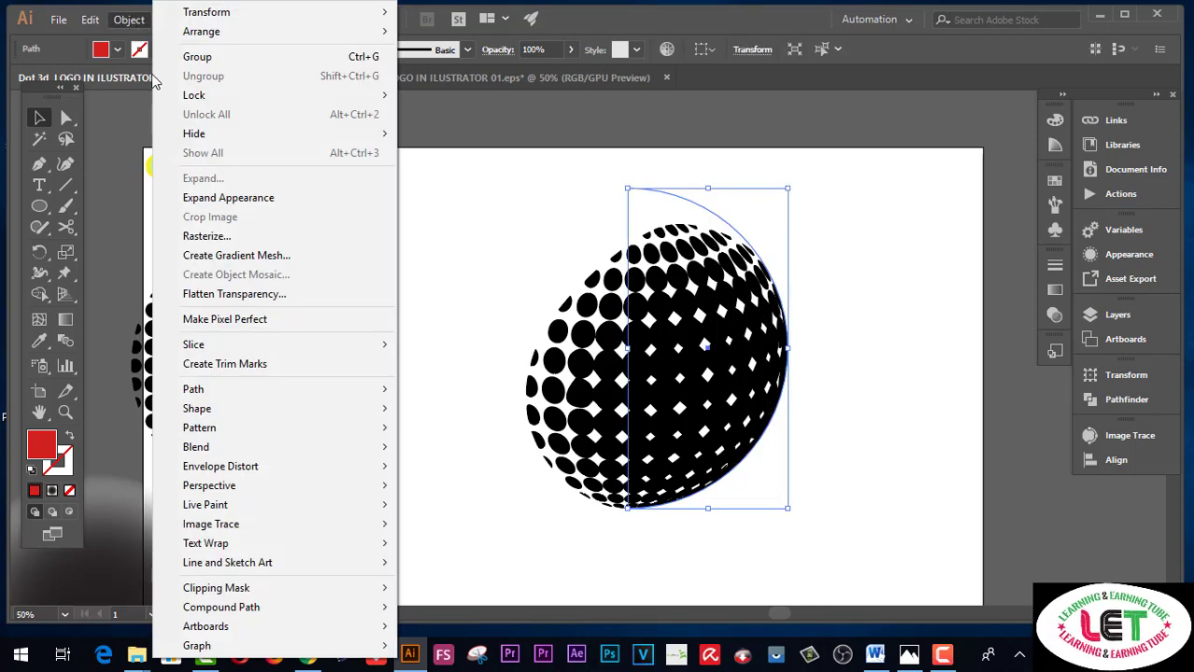
# Expand the sphere's appearance, ungroup it twice, and release its clipping mask
pyautogui.click(190, 198)
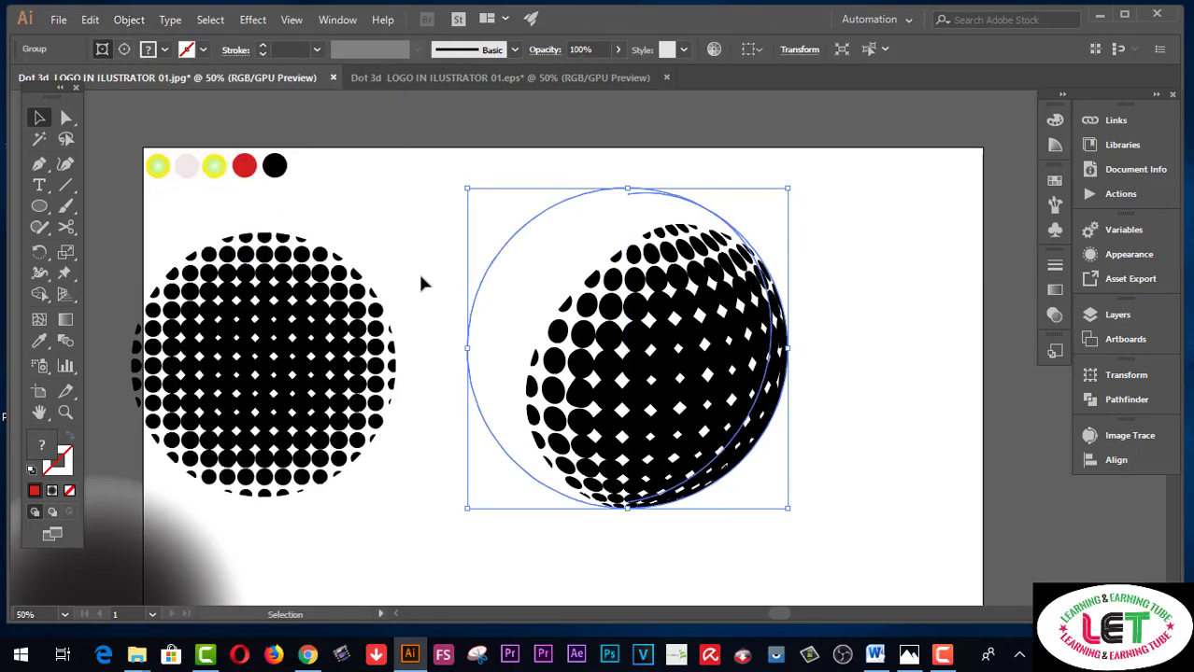
pyautogui.click(131, 20)
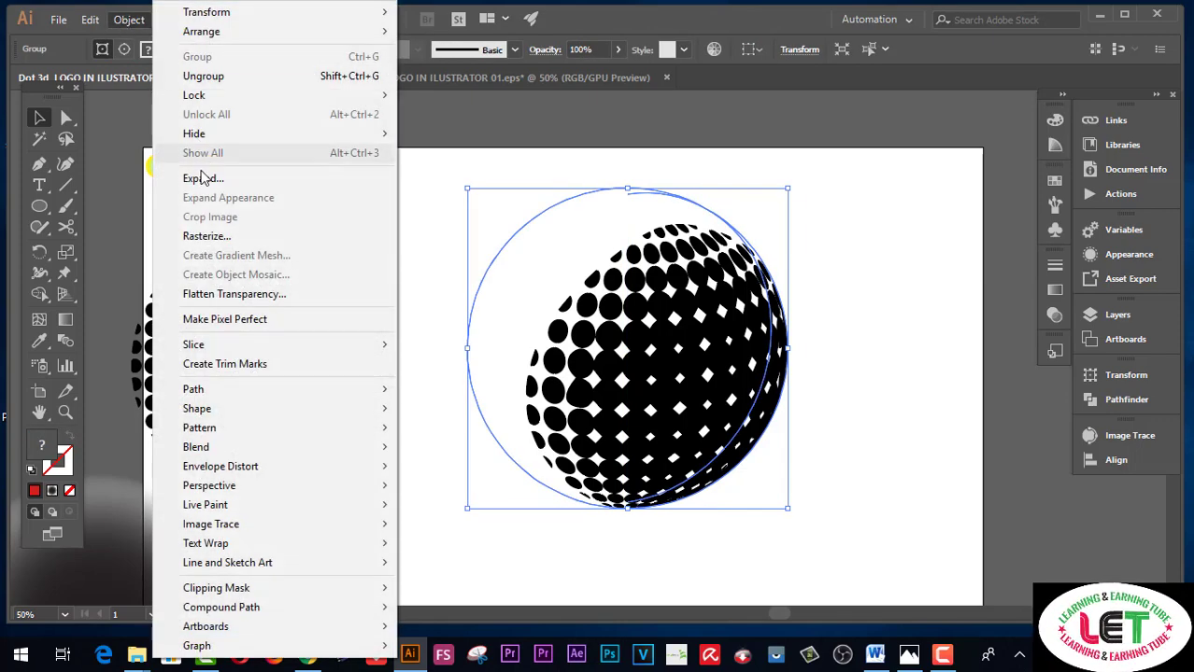
pyautogui.click(195, 181)
pyautogui.rightClick(529, 312)
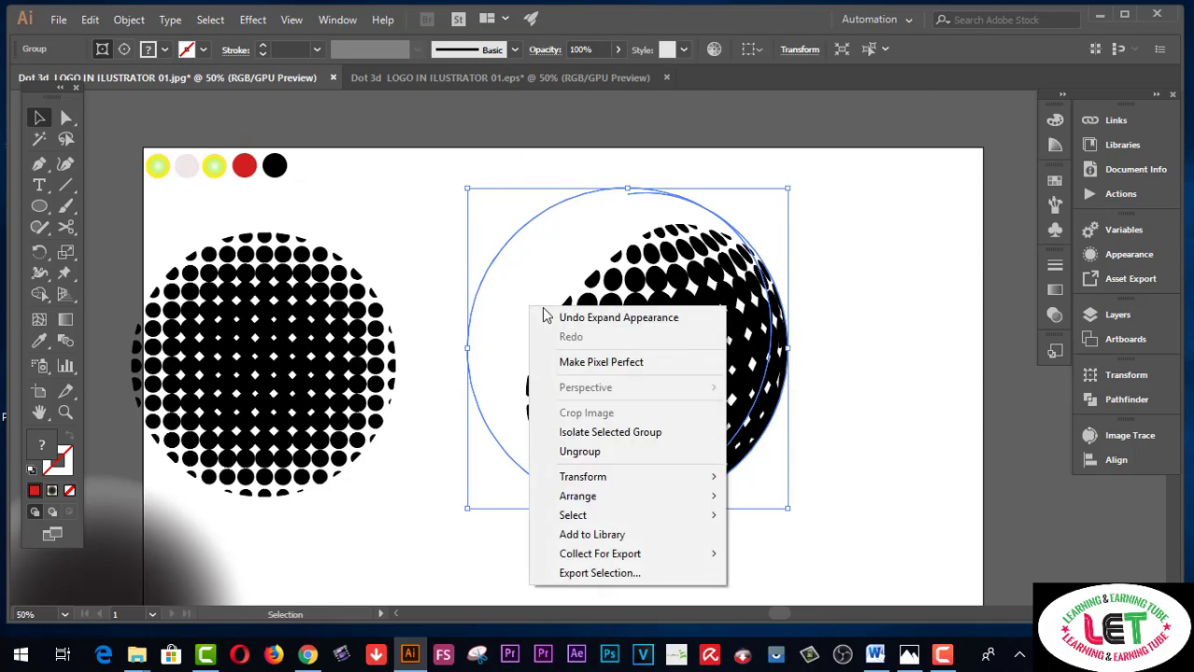
pyautogui.click(591, 450)
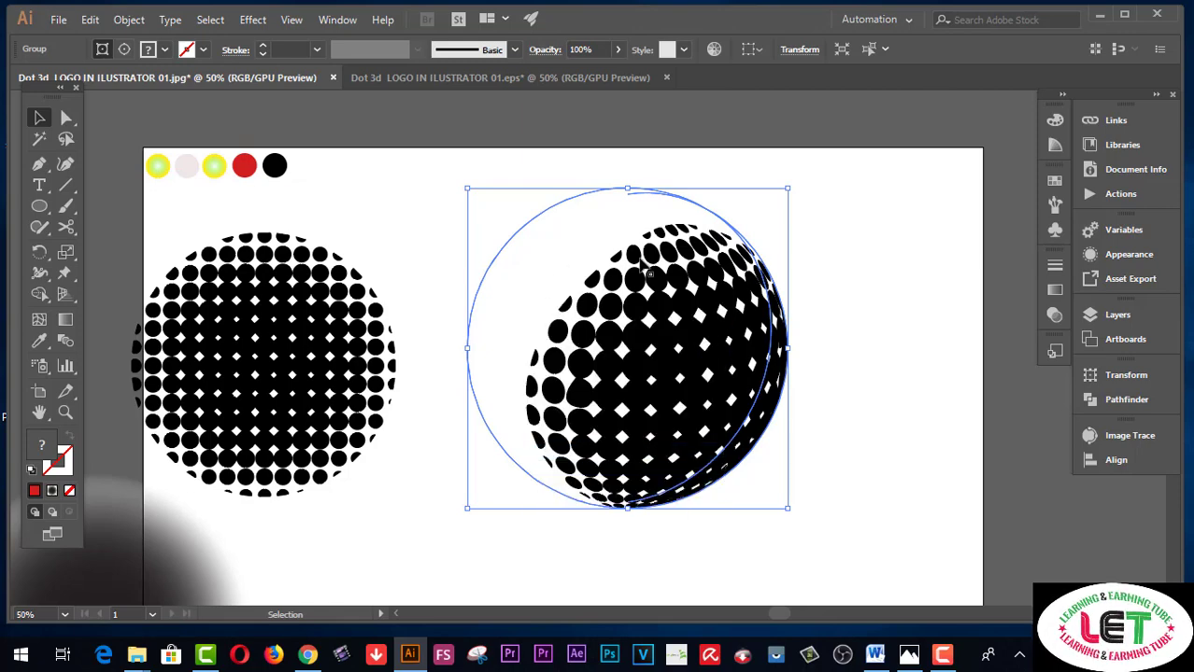
pyautogui.rightClick(723, 334)
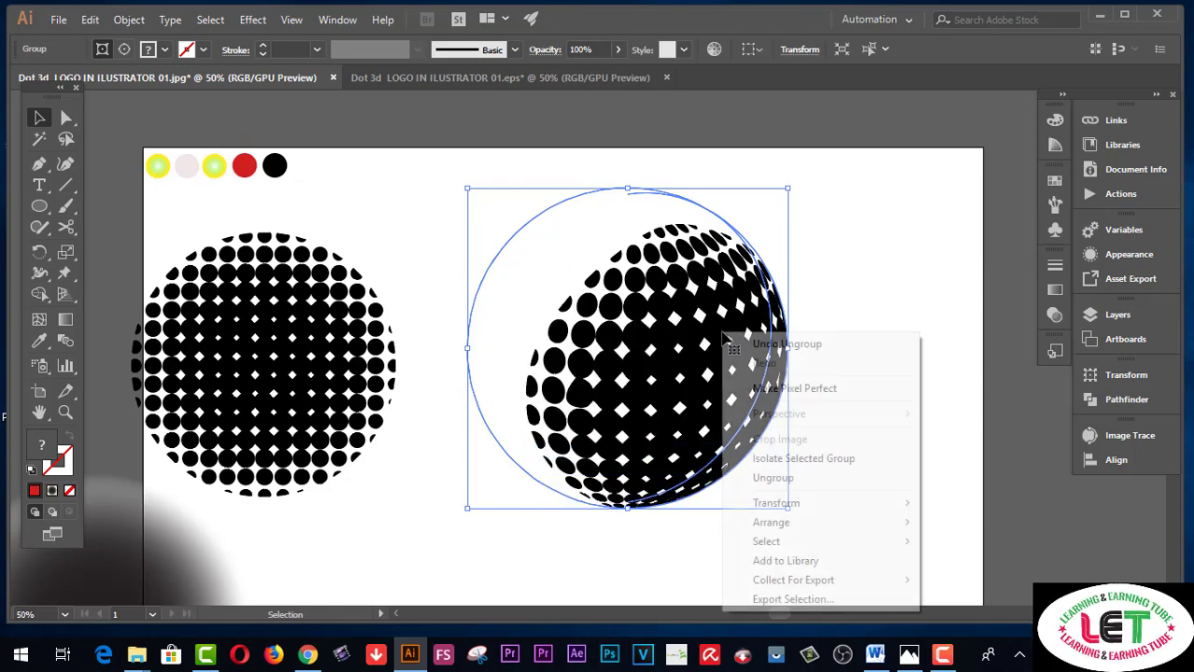
pyautogui.click(774, 478)
pyautogui.rightClick(714, 418)
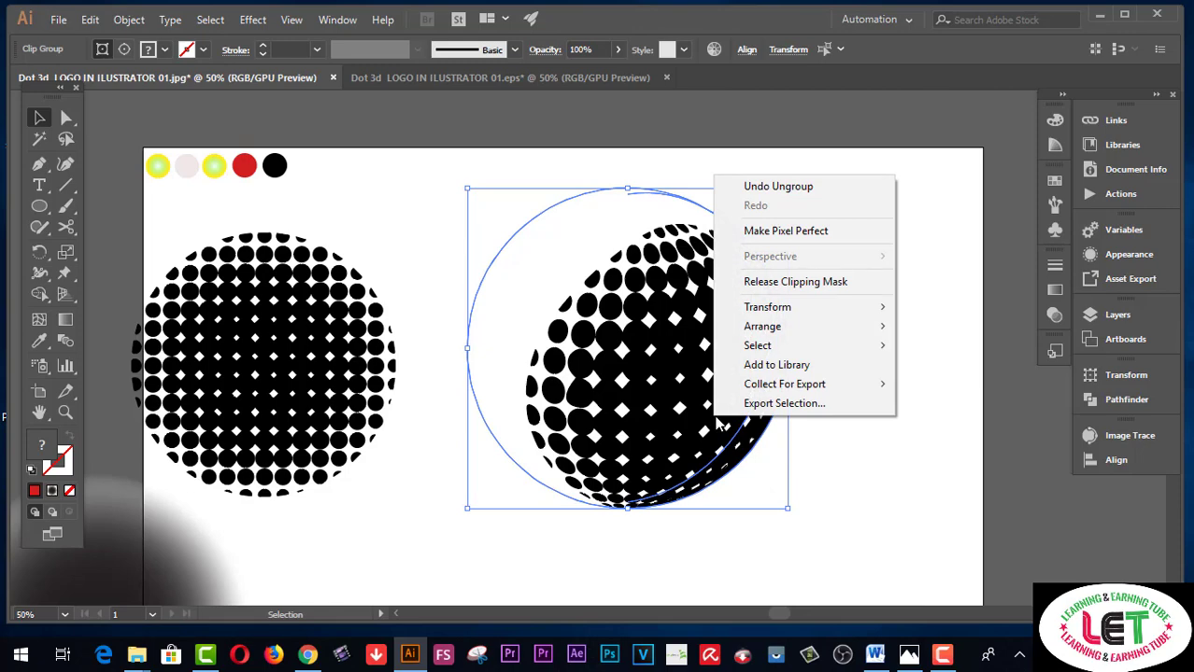
pyautogui.click(775, 281)
# Delete the leftover large circle outline and ungroup the dot sphere
pyautogui.click(858, 249)
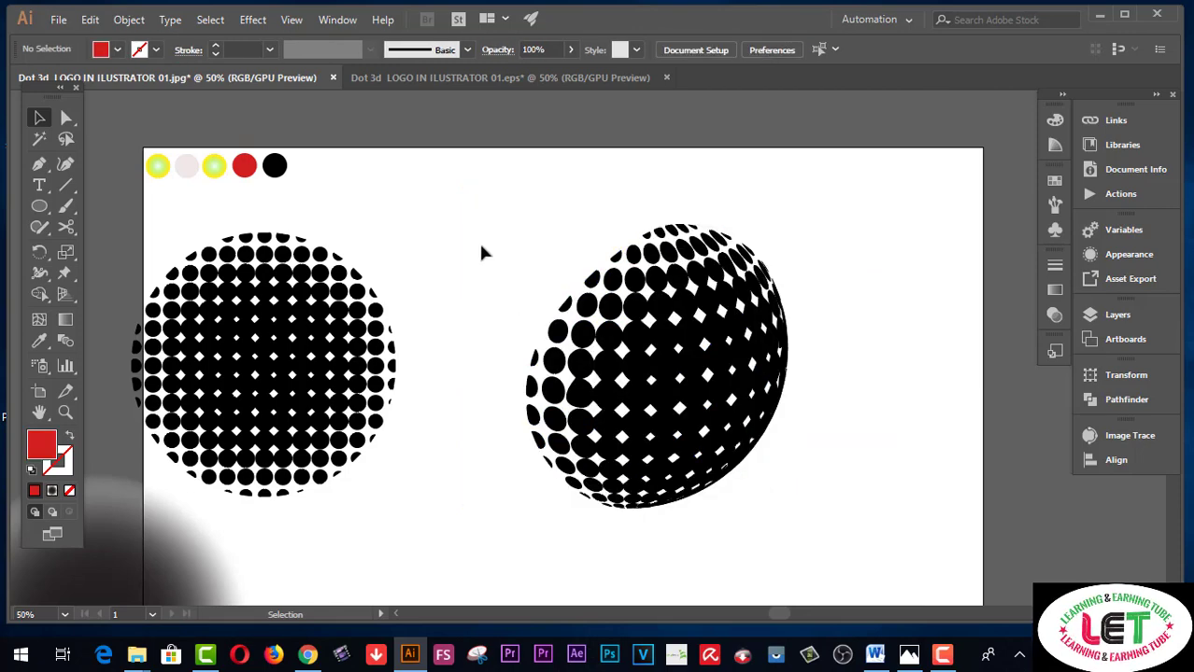
pyautogui.moveTo(515, 297); pyautogui.dragTo(523, 312)
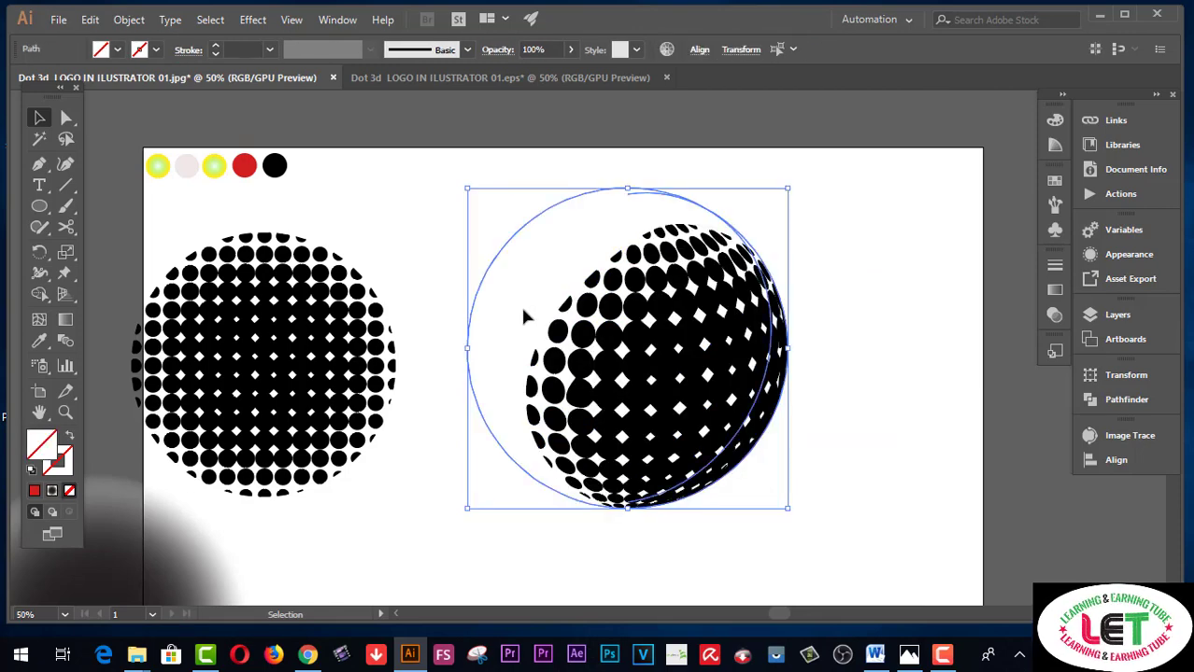
pyautogui.press('Delete')
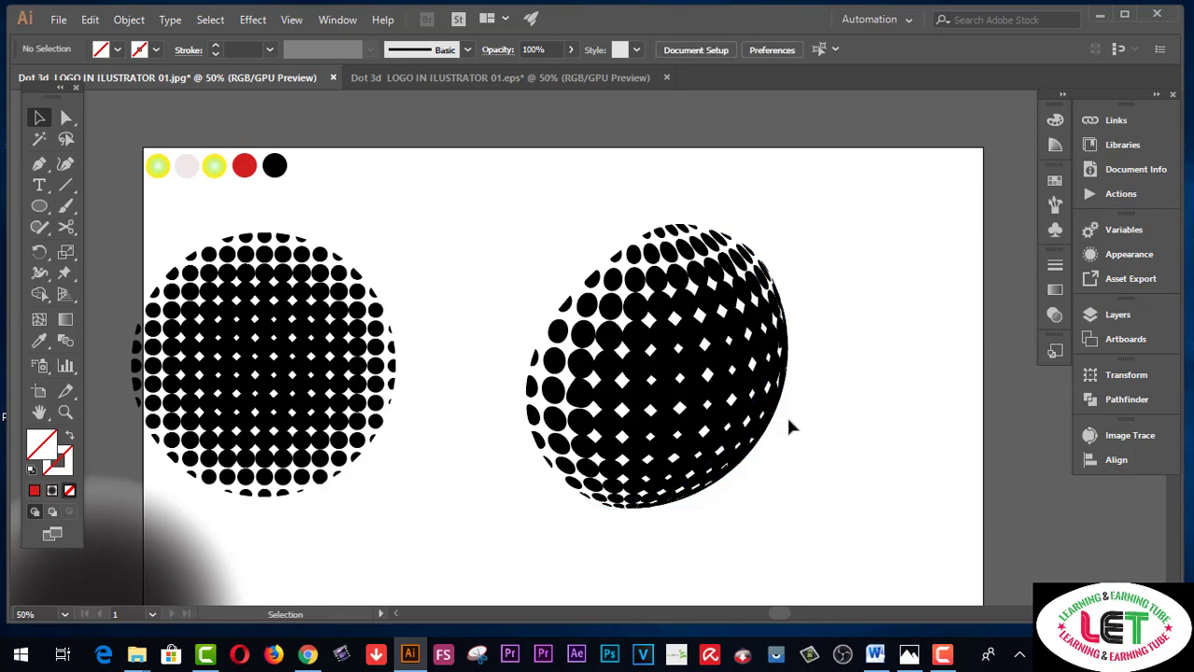
pyautogui.click(764, 434)
pyautogui.rightClick(764, 435)
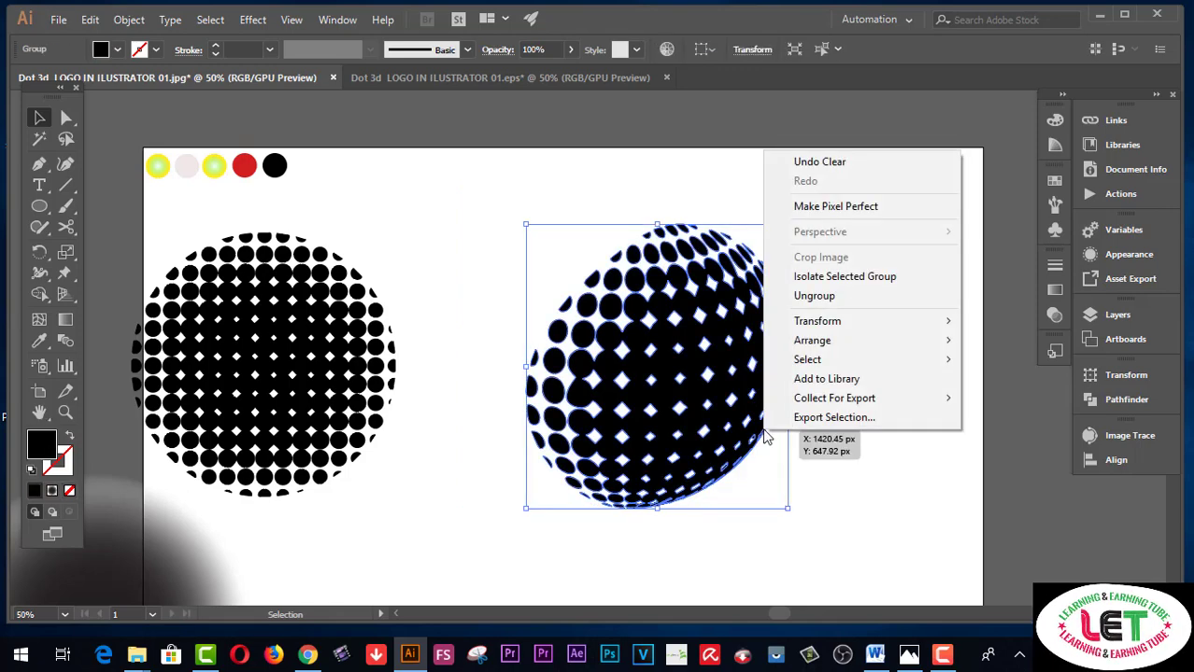
pyautogui.click(805, 296)
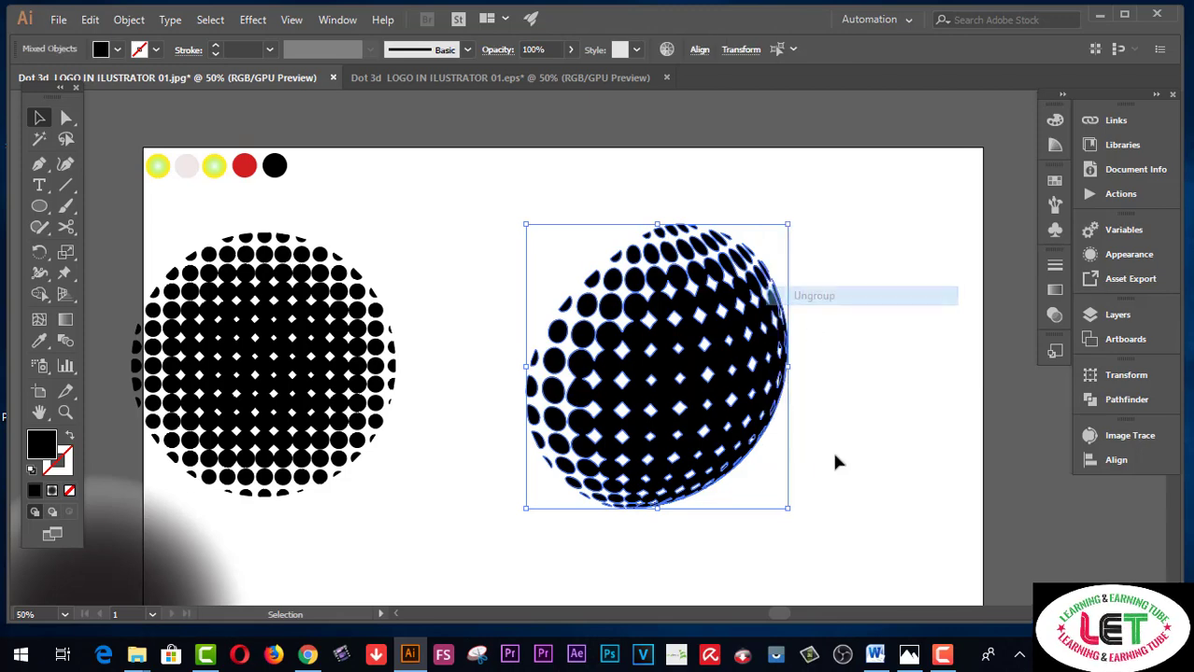
pyautogui.click(794, 443)
# Undo a trial move, then marquee-select every dot of the right halftone sphere
pyautogui.moveTo(766, 430)
pyautogui.mouseDown()
pyautogui.moveTo(847, 446)
pyautogui.moveTo(870, 437)
pyautogui.mouseUp()
pyautogui.hotkey('ctrl', 'z')
pyautogui.rightClick(875, 432)
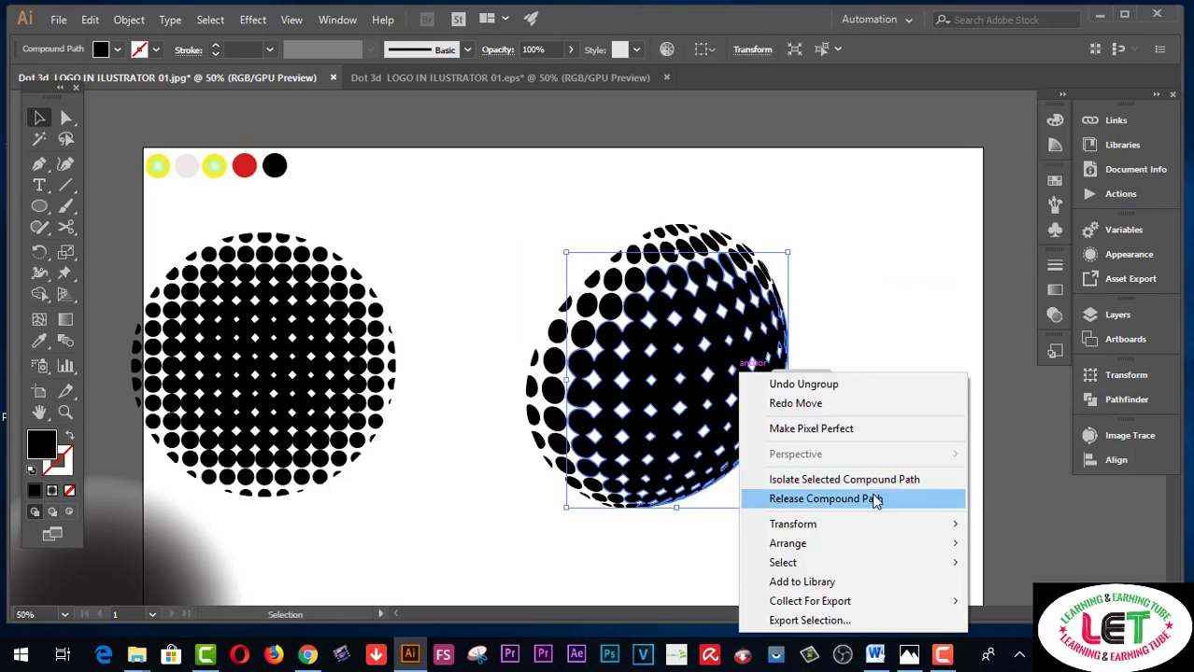
pyautogui.click(880, 323)
pyautogui.click(780, 304)
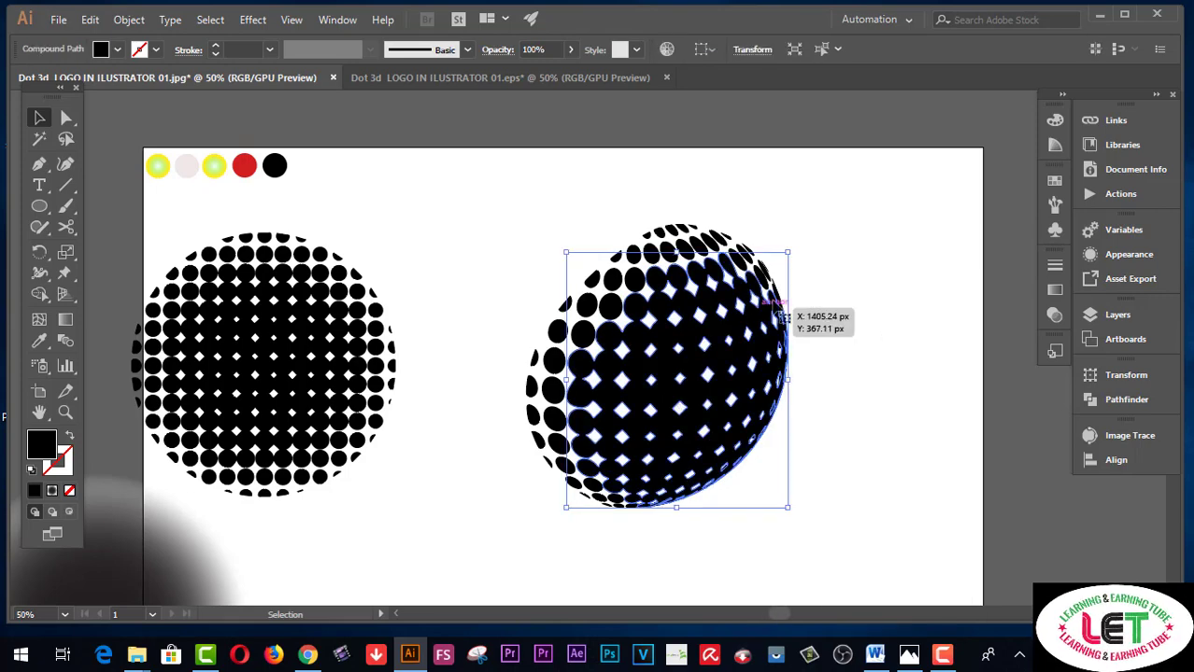
pyautogui.click(818, 283)
pyautogui.moveTo(517, 259); pyautogui.dragTo(842, 458)
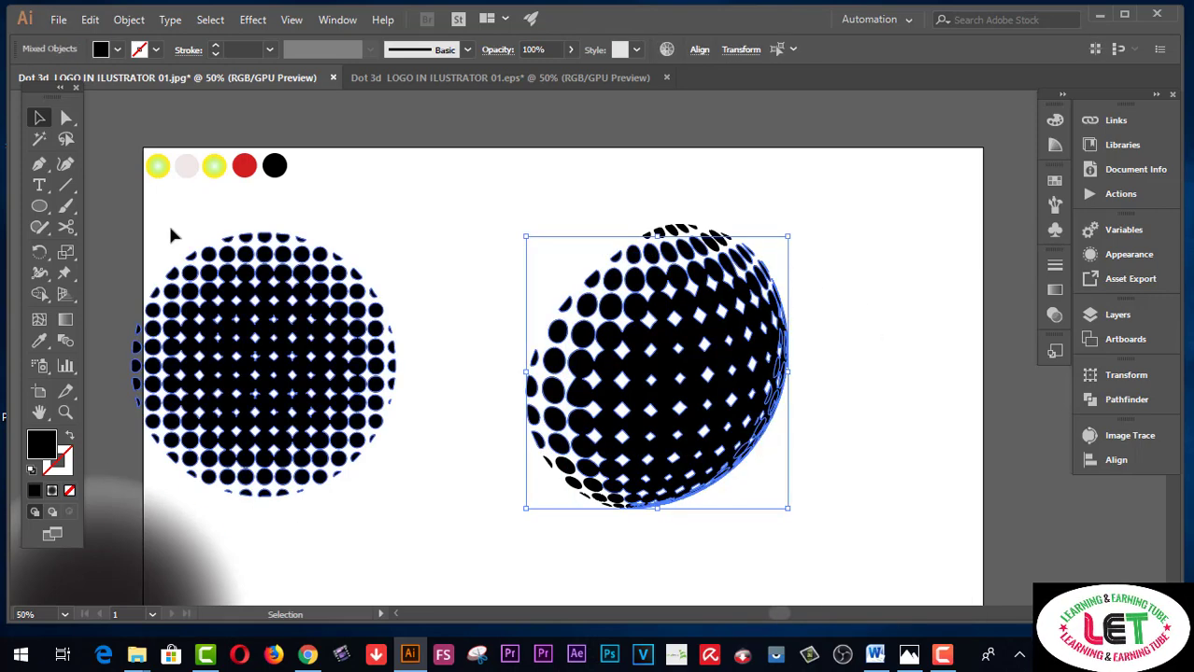
# Recolour the selected sphere's fill blue in the Color Picker and reselect it
pyautogui.click(117, 50)
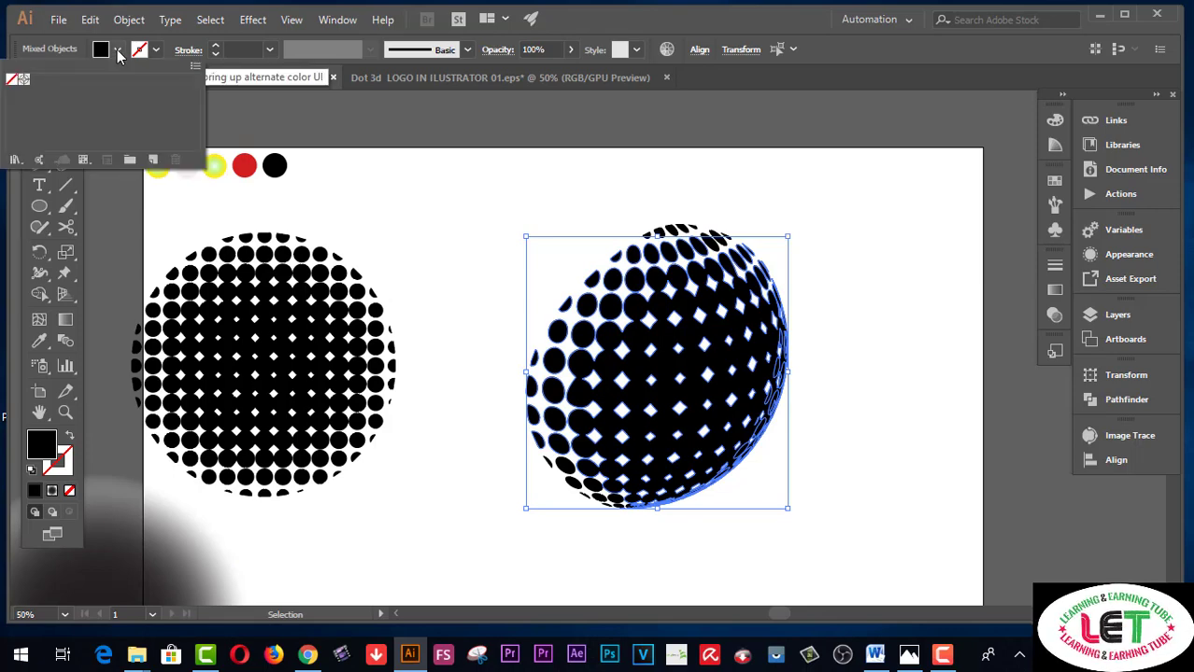
pyautogui.click(117, 51)
pyautogui.doubleClick(42, 441)
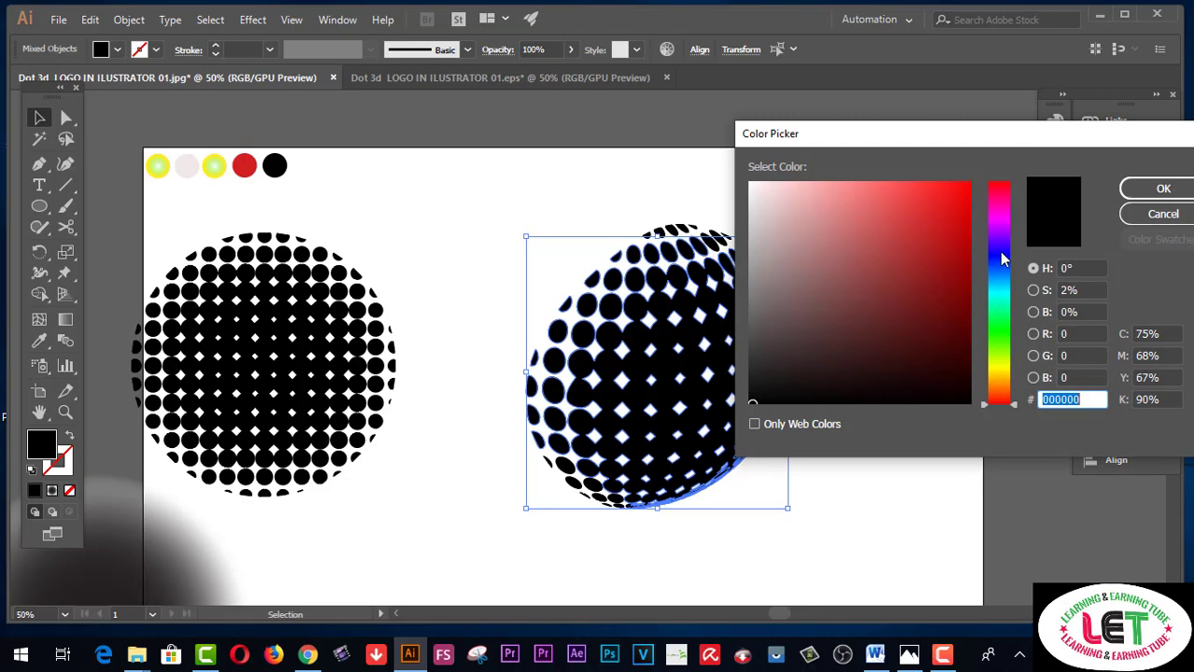
pyautogui.moveTo(1005, 275)
pyautogui.mouseDown()
pyautogui.moveTo(1004, 259)
pyautogui.moveTo(941, 236)
pyautogui.mouseUp()
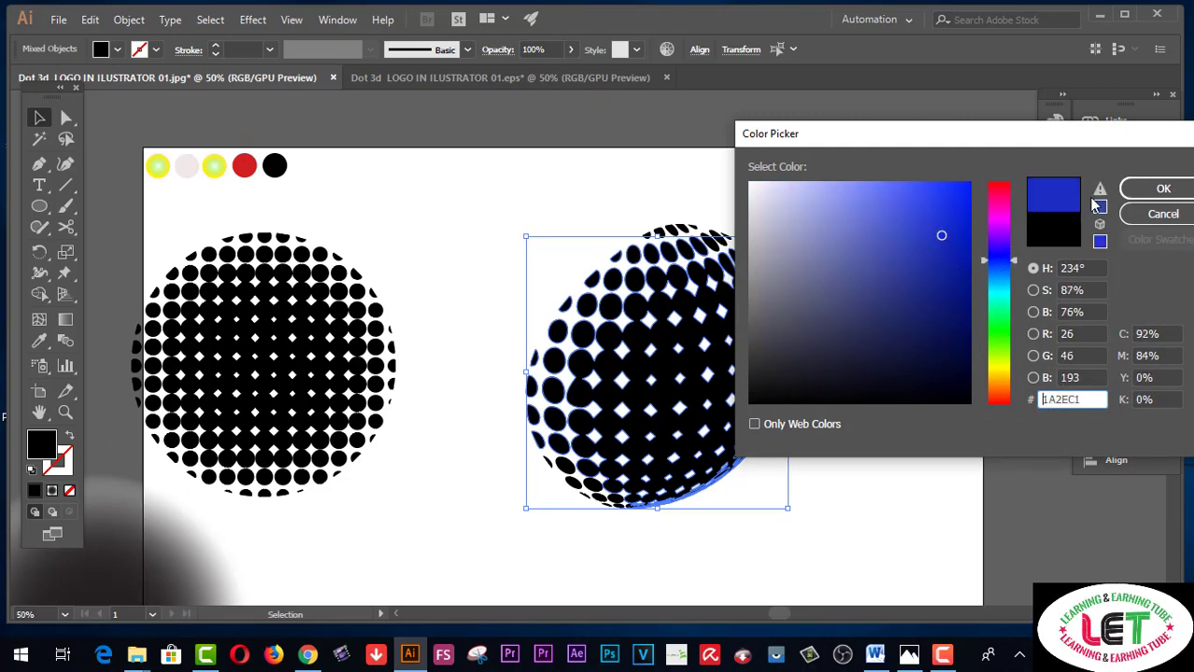
pyautogui.click(1163, 189)
pyautogui.click(863, 322)
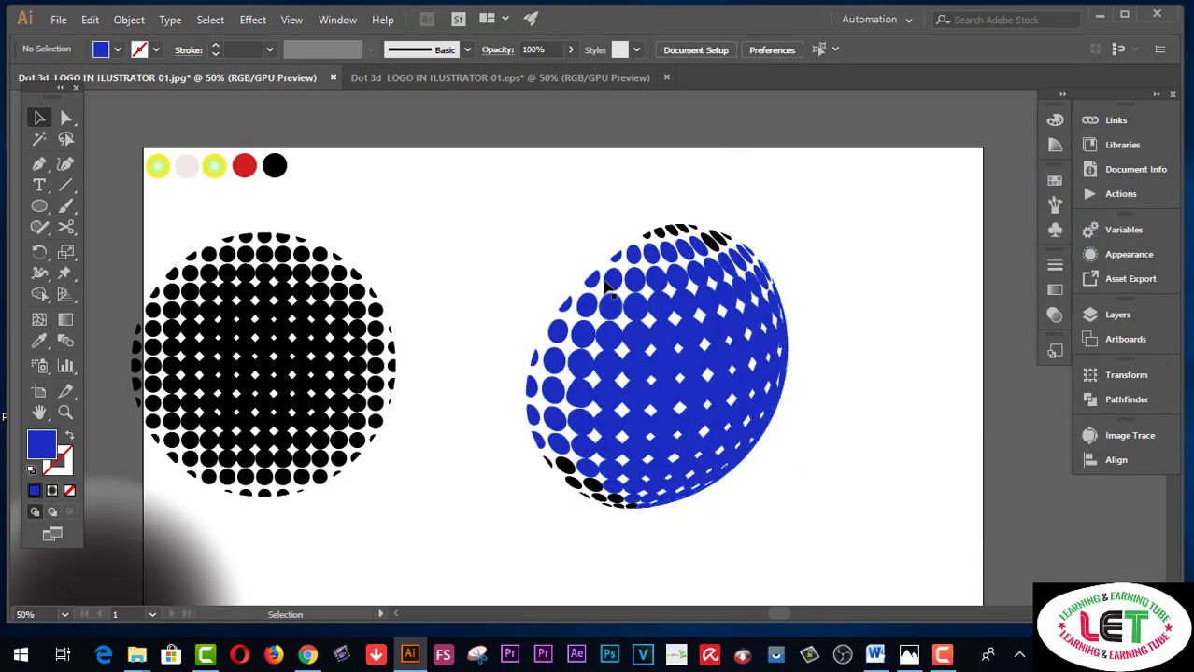
pyautogui.moveTo(490, 207); pyautogui.dragTo(824, 515)
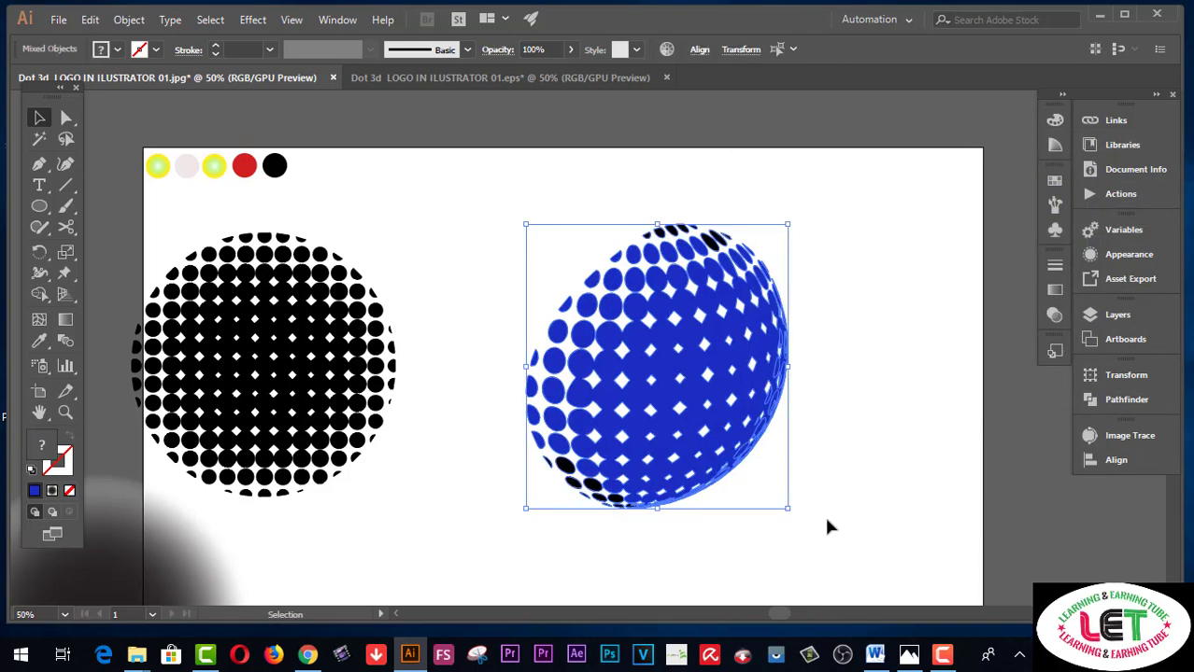
# Change the sphere's fill to a deeper blue
pyautogui.doubleClick(38, 448)
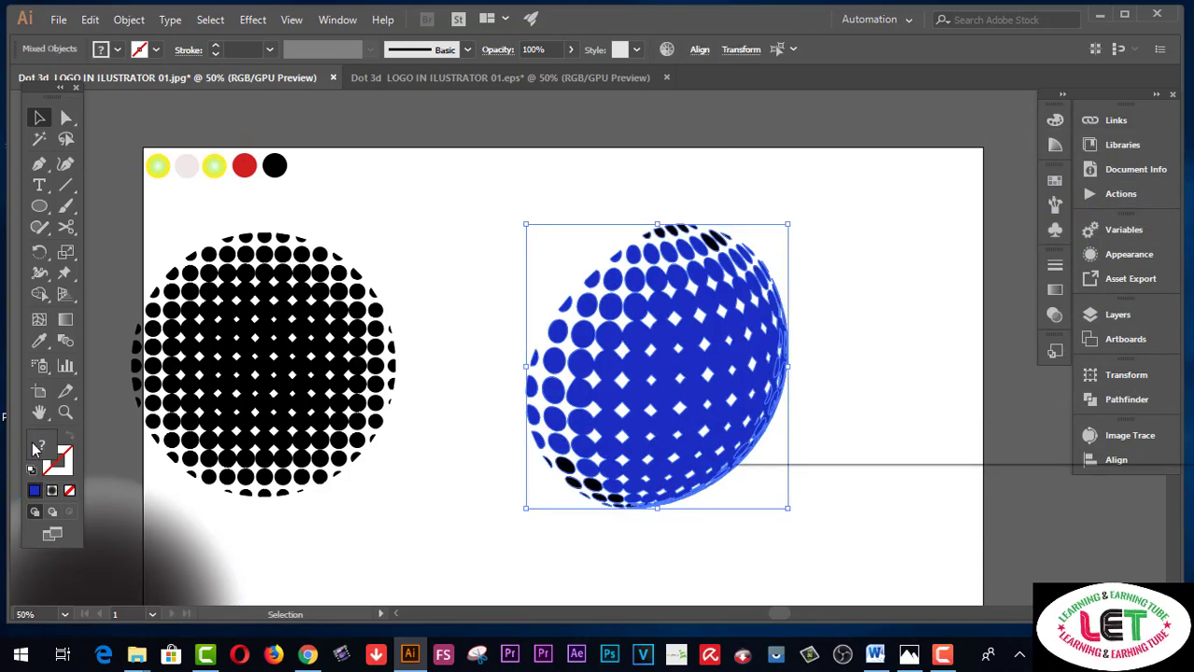
pyautogui.moveTo(992, 266)
pyautogui.mouseDown()
pyautogui.moveTo(997, 250)
pyautogui.moveTo(947, 229)
pyautogui.mouseUp()
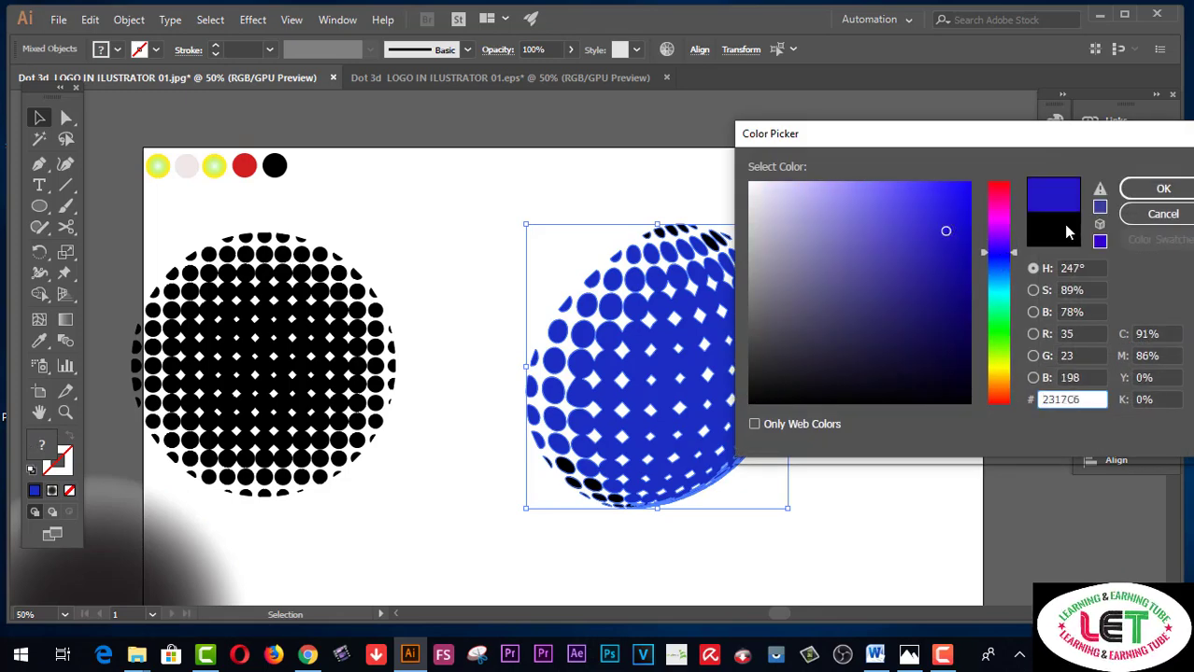
pyautogui.click(1163, 189)
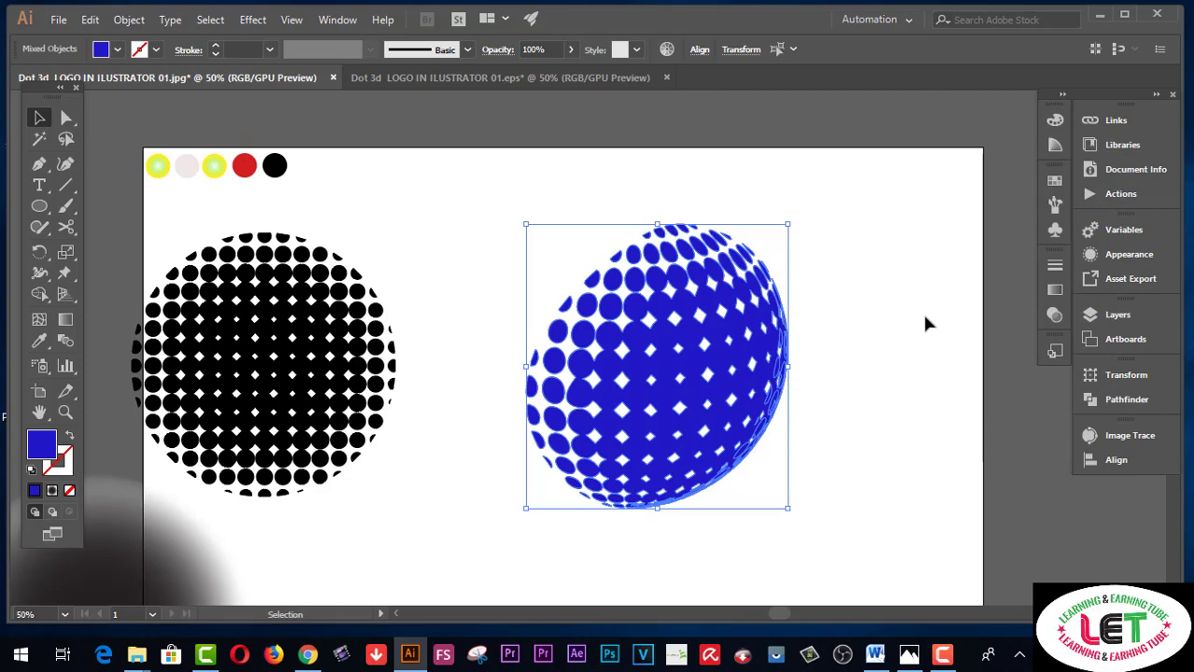
pyautogui.click(925, 322)
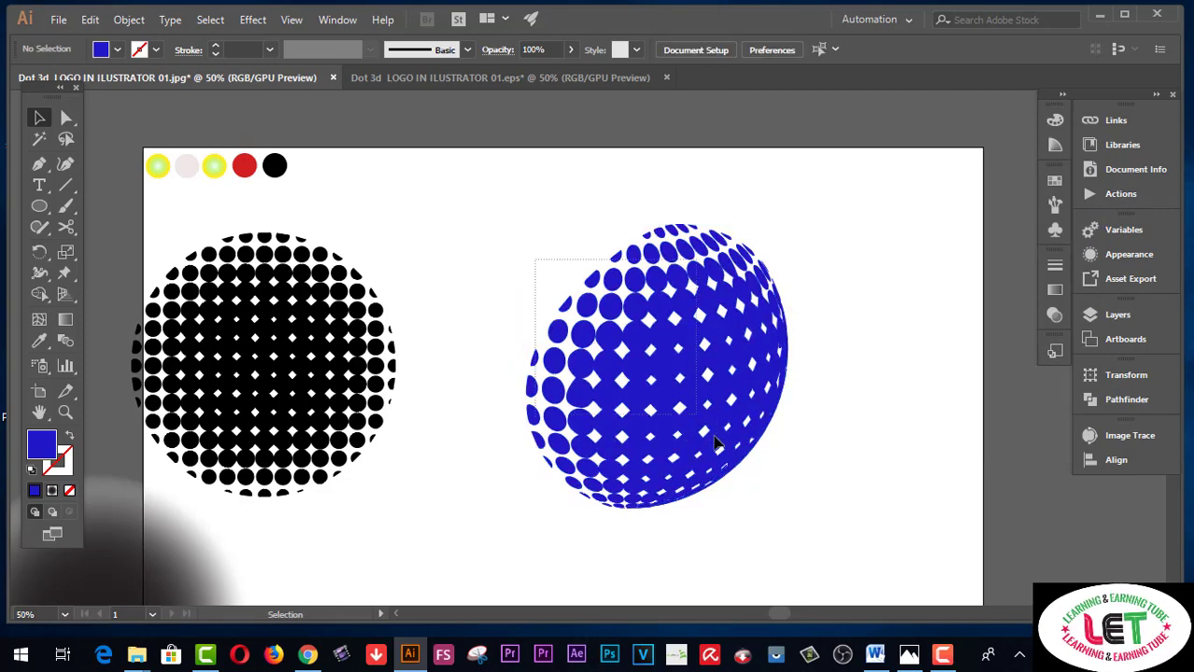
pyautogui.moveTo(718, 444); pyautogui.dragTo(768, 492)
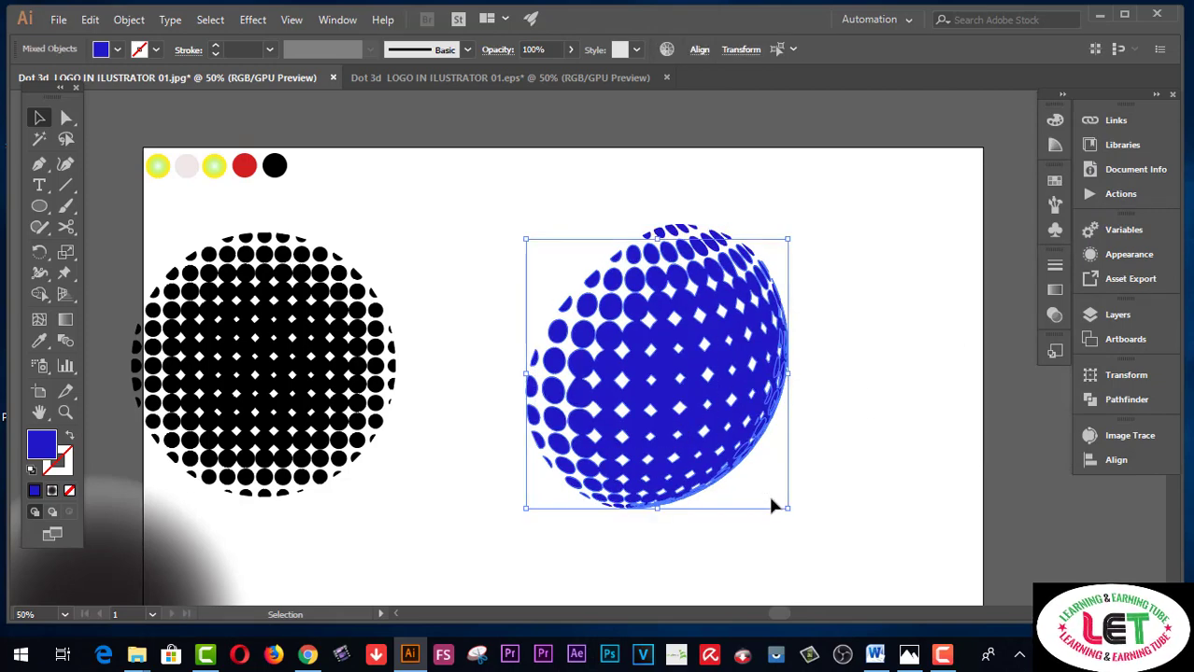
# Try a purple fill on the sphere
pyautogui.doubleClick(40, 445)
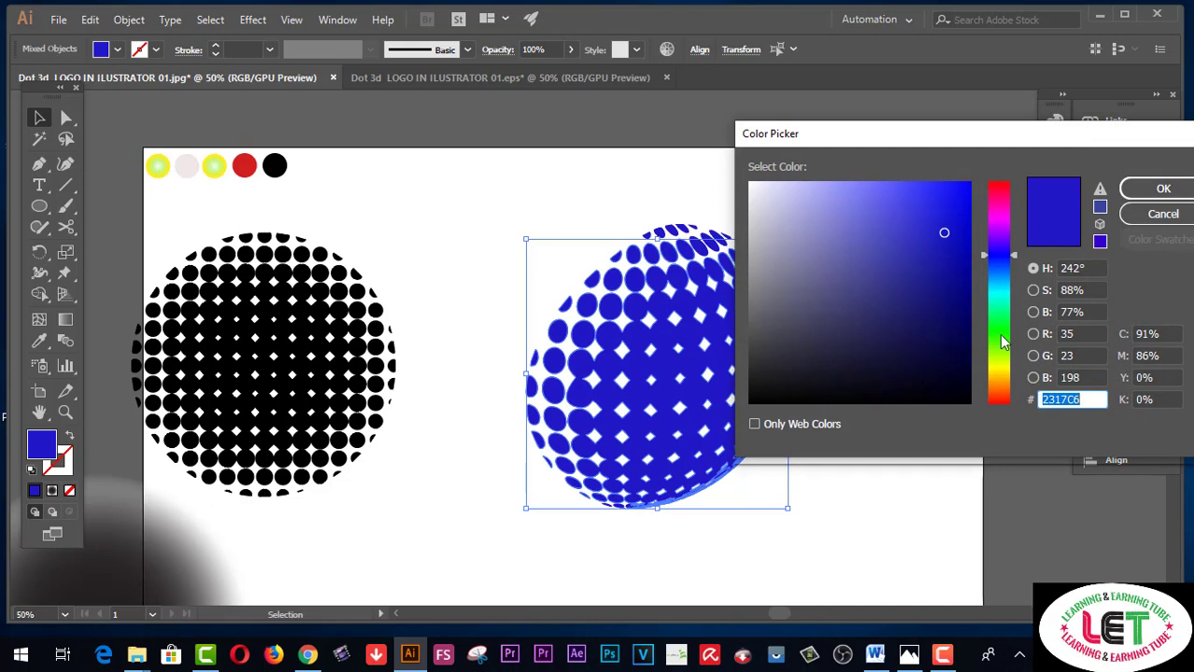
pyautogui.moveTo(994, 233); pyautogui.dragTo(996, 232)
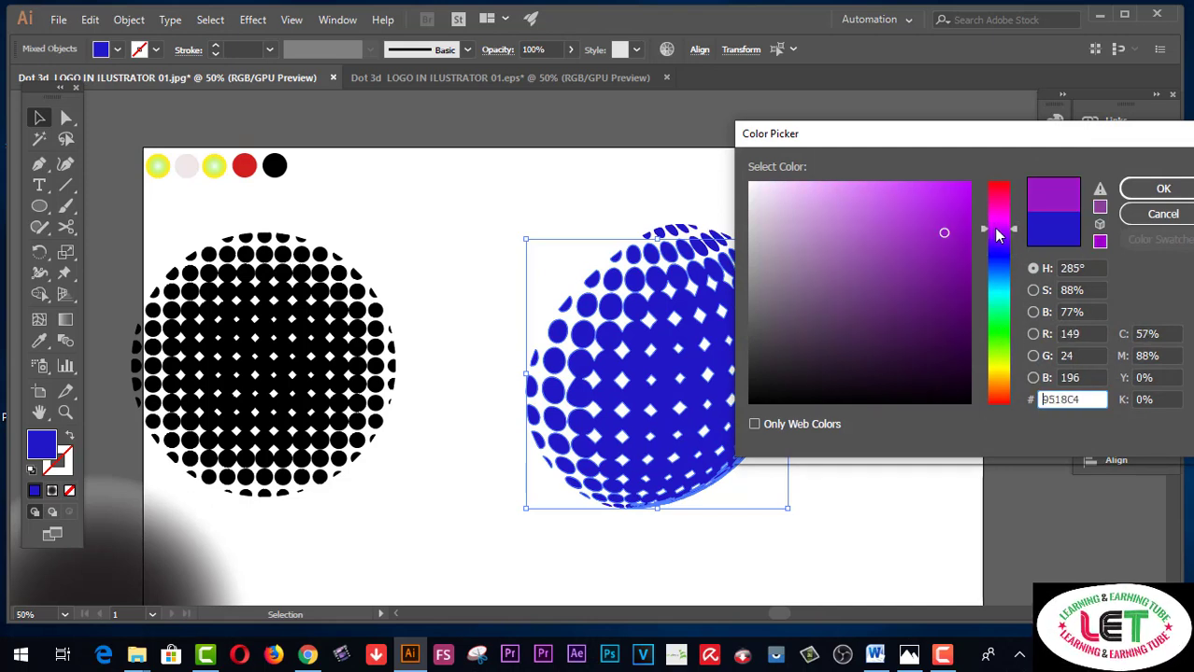
pyautogui.click(1163, 188)
pyautogui.click(838, 393)
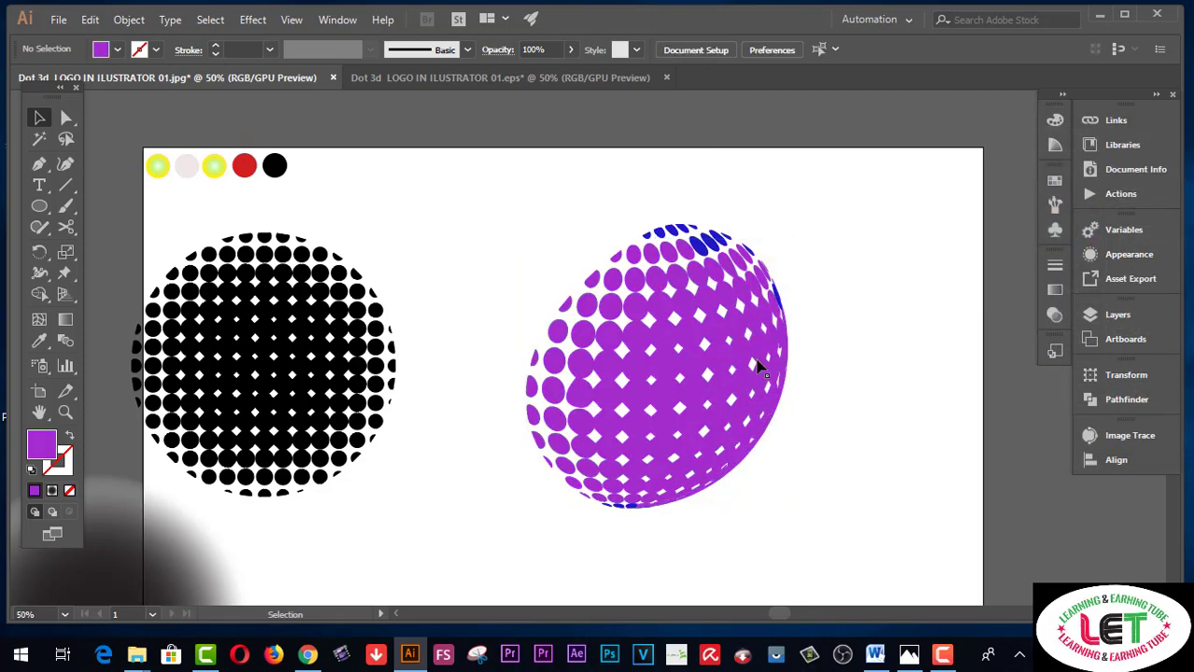
pyautogui.moveTo(520, 195)
pyautogui.mouseDown()
pyautogui.moveTo(857, 539)
pyautogui.moveTo(825, 555)
pyautogui.mouseUp()
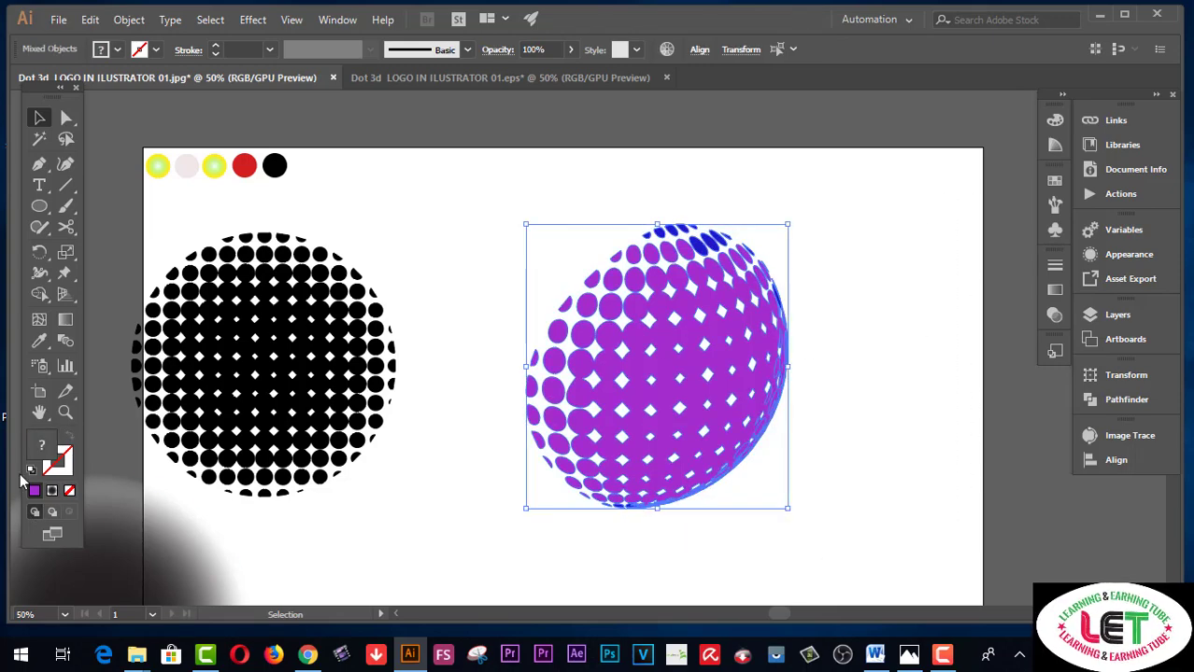
# Set the sphere's fill to magenta-purple #B613D8 and reselect the whole sphere
pyautogui.doubleClick(41, 451)
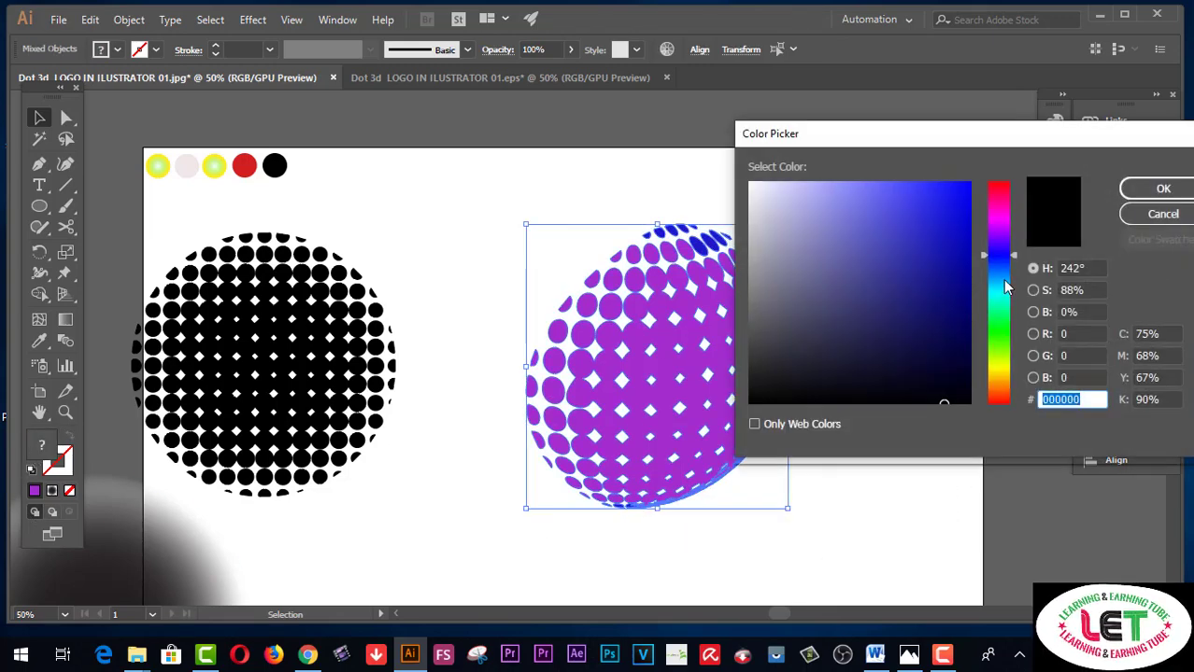
pyautogui.moveTo(998, 254); pyautogui.dragTo(997, 258)
pyautogui.moveTo(954, 200); pyautogui.dragTo(919, 232)
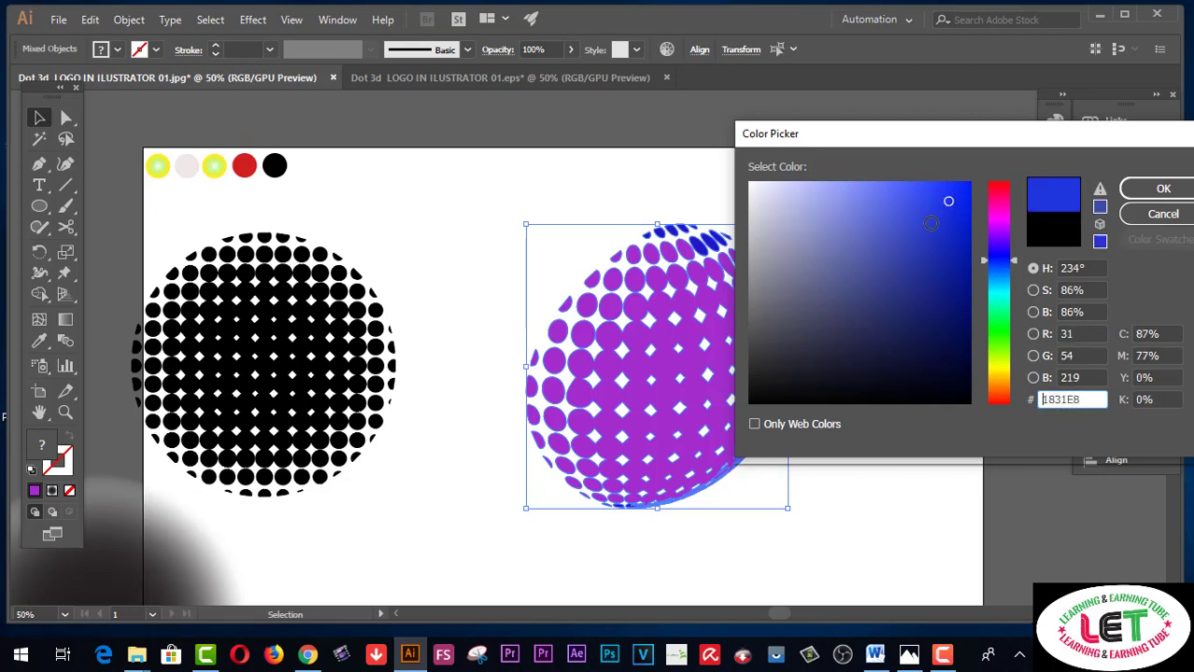
pyautogui.moveTo(1013, 253)
pyautogui.mouseDown()
pyautogui.moveTo(999, 227)
pyautogui.moveTo(951, 216)
pyautogui.mouseUp()
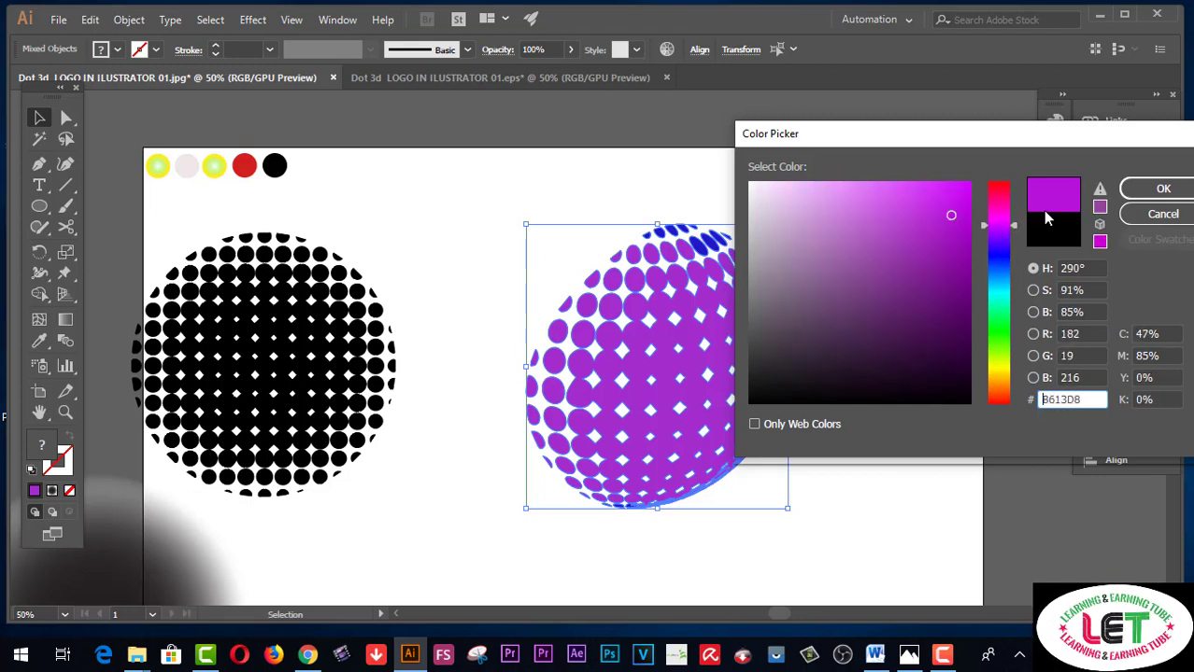
pyautogui.click(1145, 196)
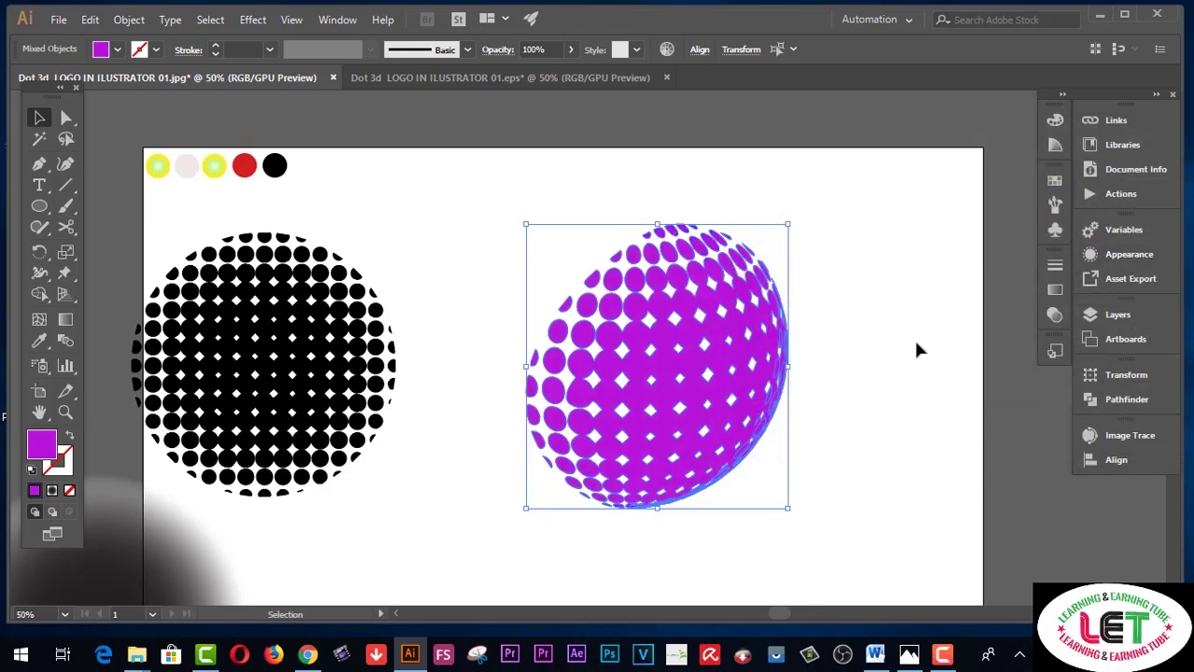
pyautogui.click(850, 352)
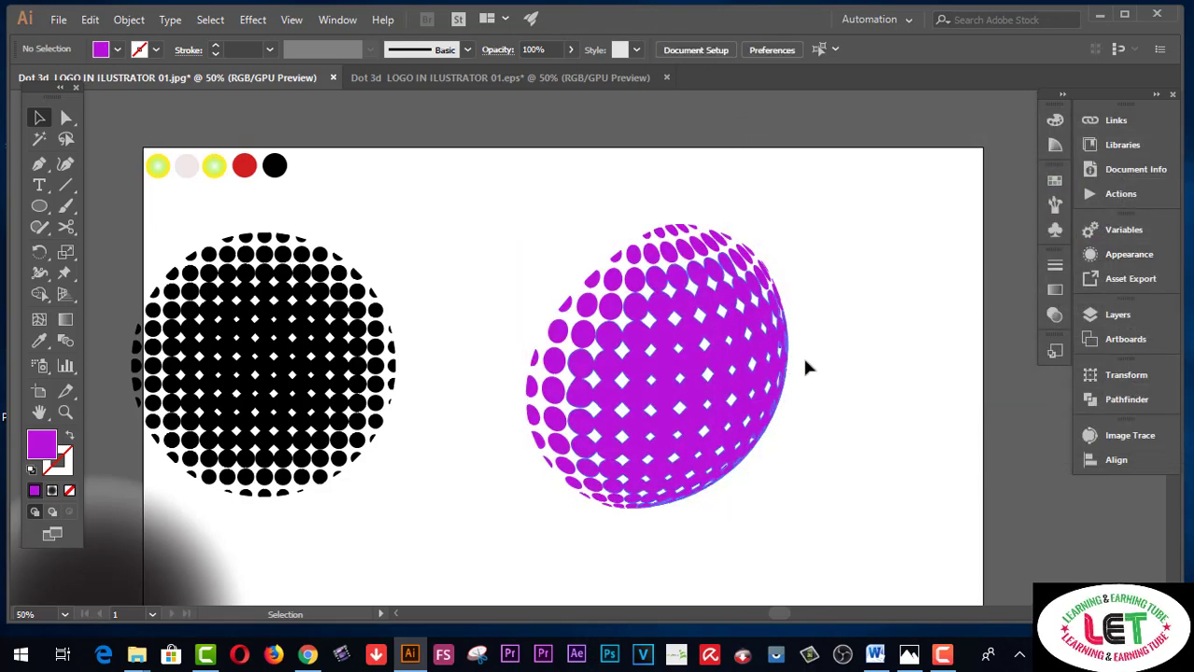
pyautogui.moveTo(514, 253); pyautogui.dragTo(794, 474)
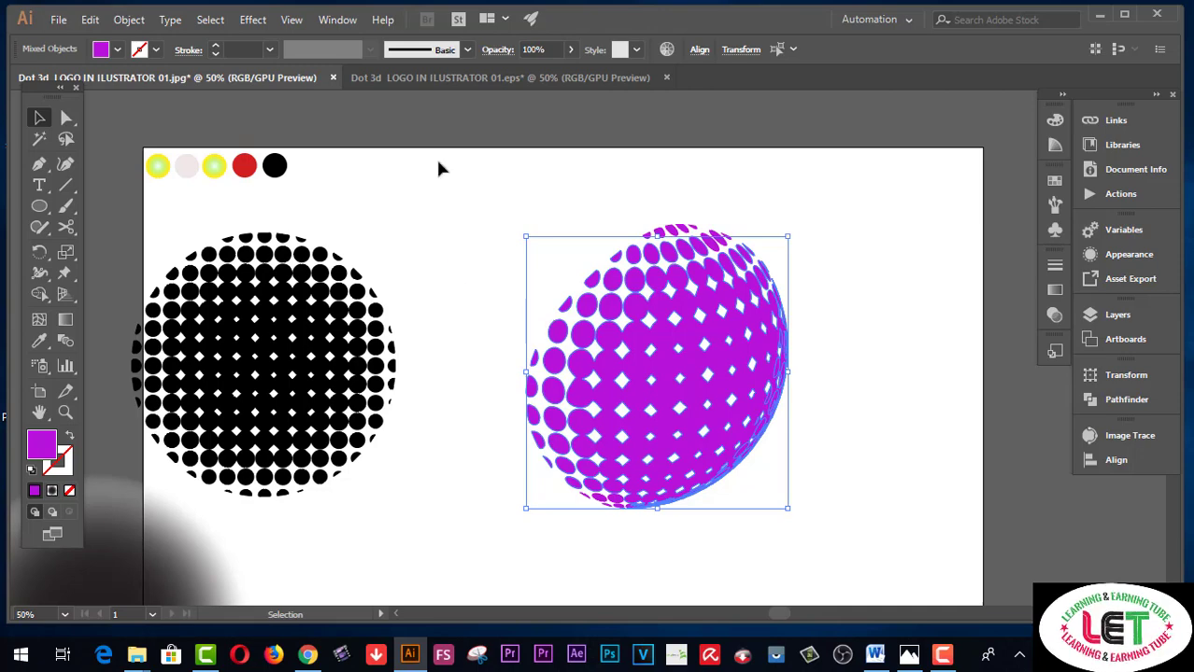
# Lower the magenta sphere's opacity to 63% in the Transparency panel
pyautogui.click(327, 20)
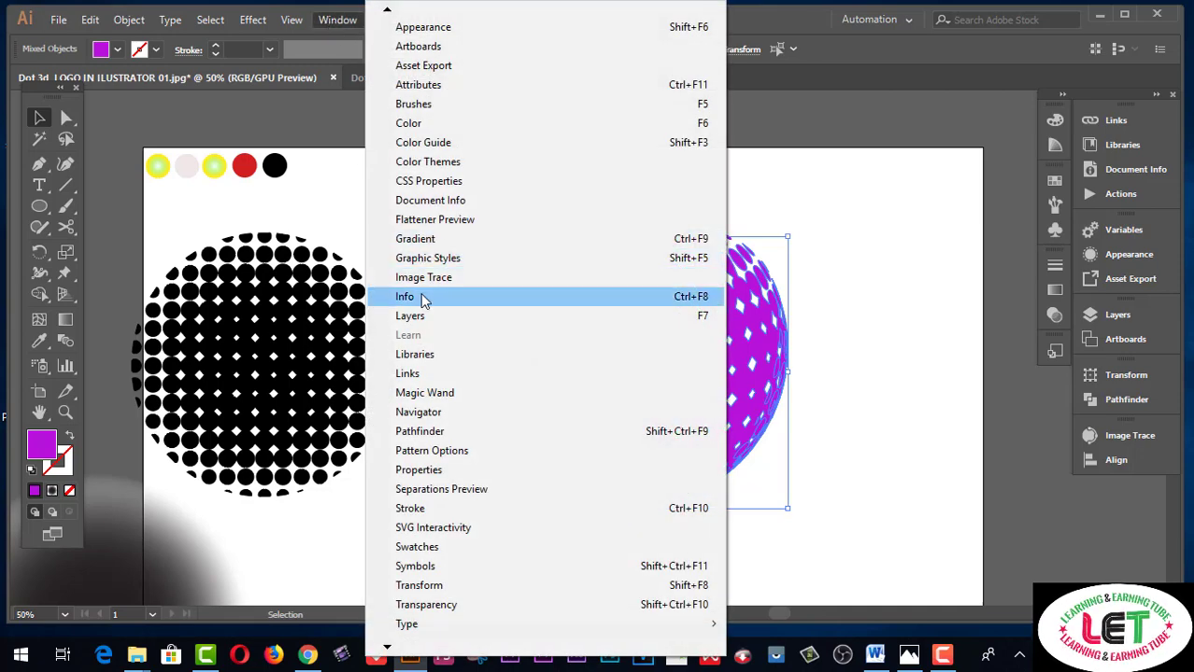
pyautogui.click(428, 608)
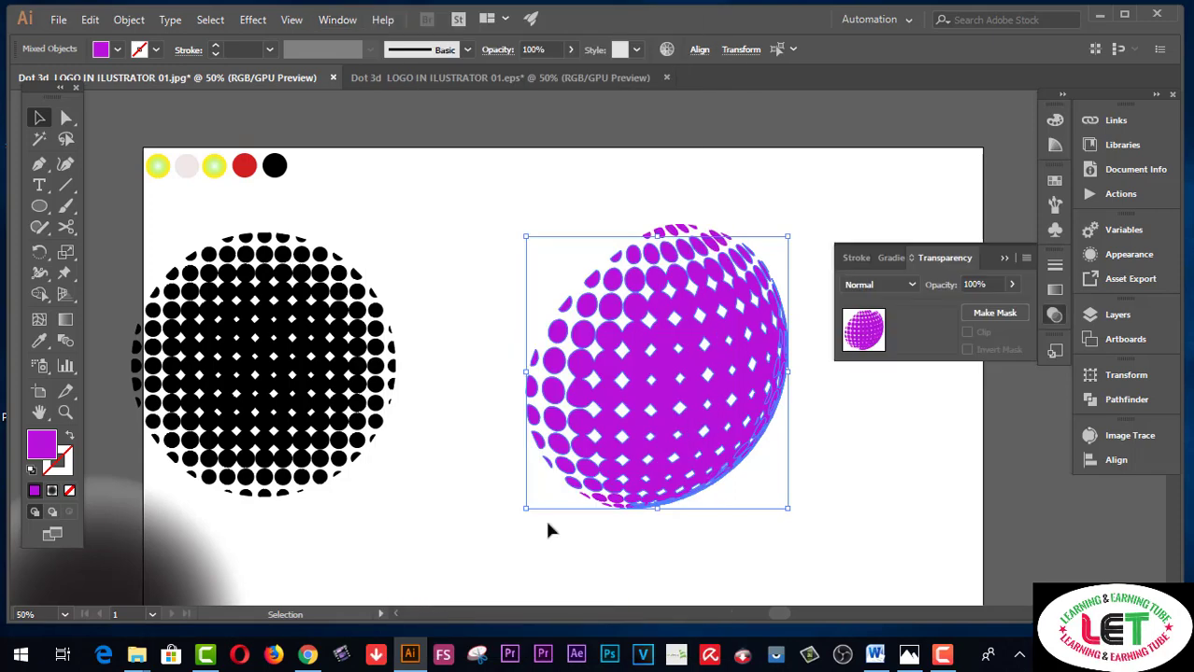
pyautogui.click(1013, 285)
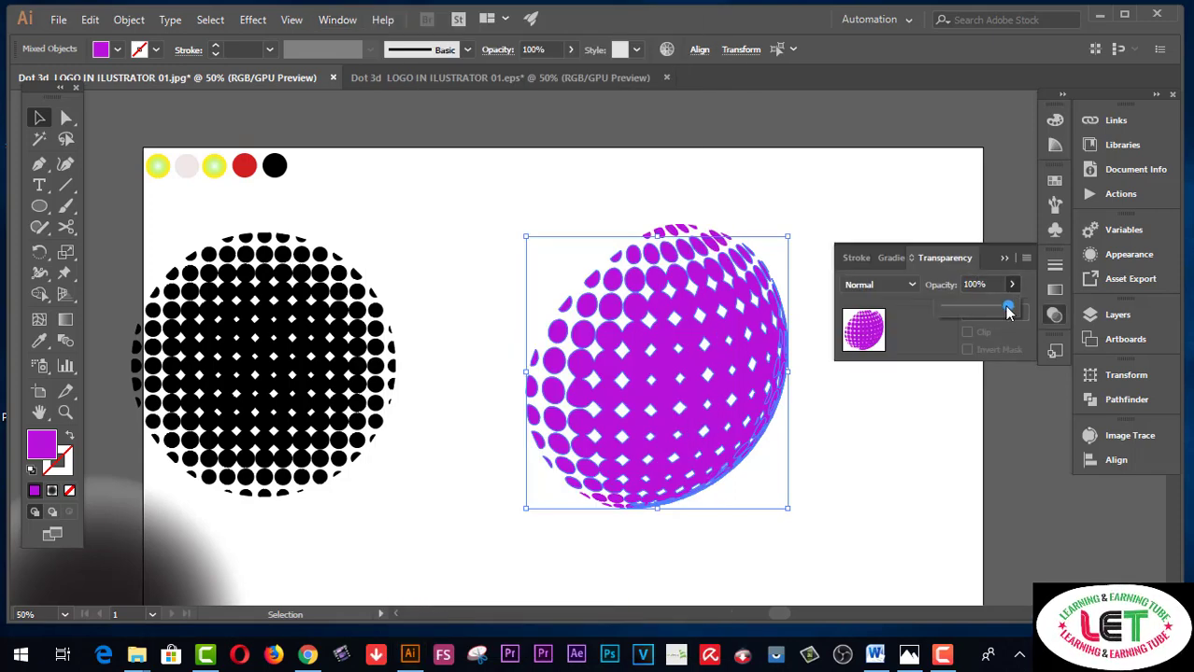
pyautogui.moveTo(1007, 308); pyautogui.dragTo(994, 310)
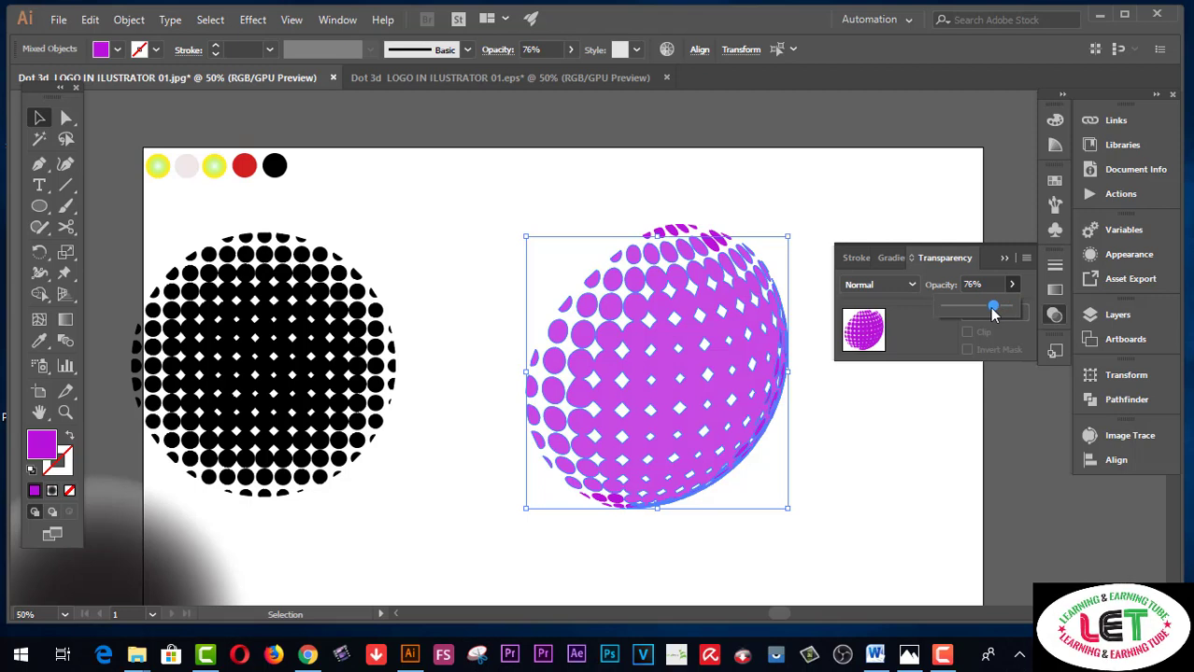
pyautogui.moveTo(993, 311); pyautogui.dragTo(985, 309)
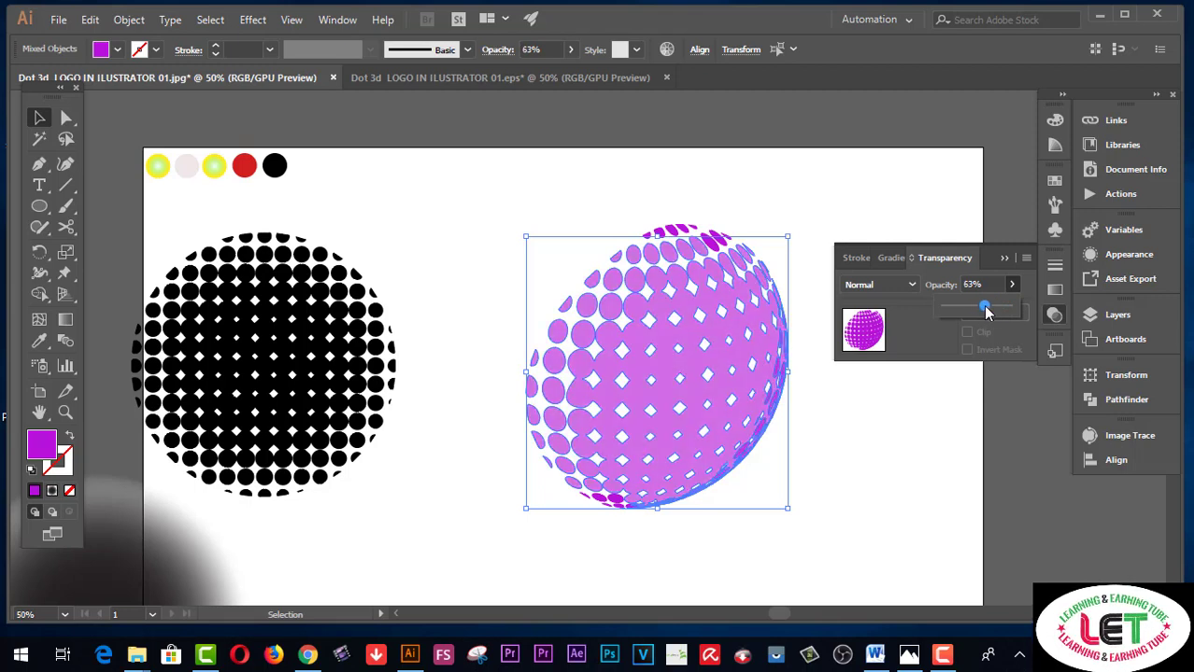
pyautogui.click(1004, 258)
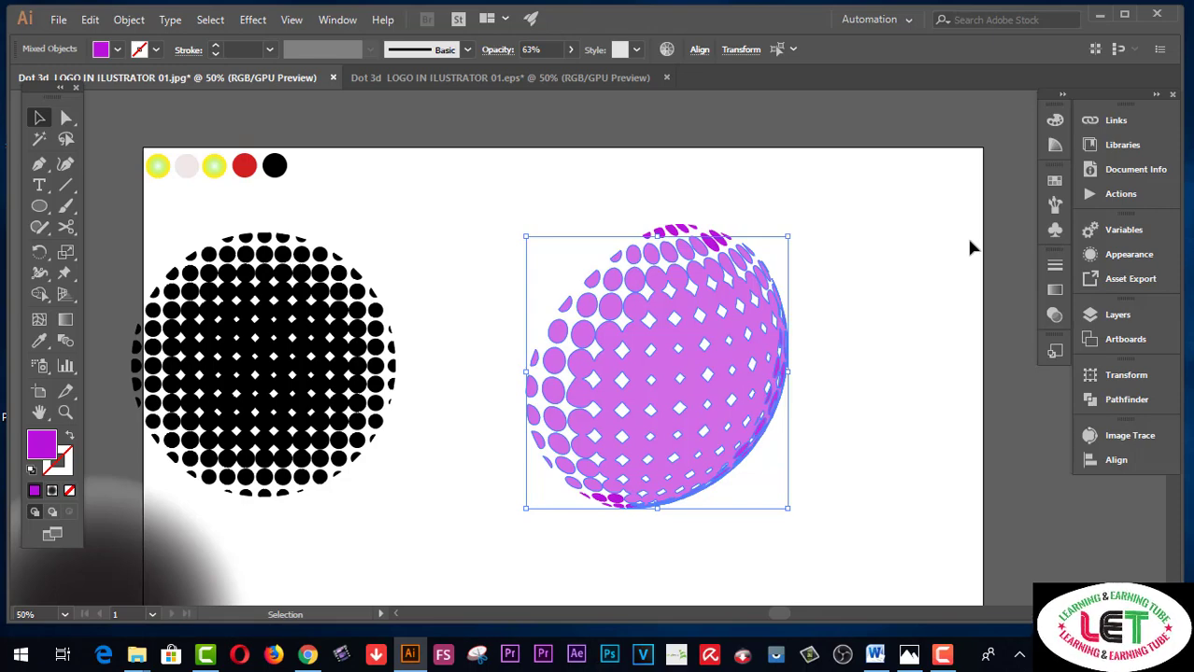
# Delete the soft gradient circle and move the black halftone circle off the artboard's lower left
pyautogui.click(916, 244)
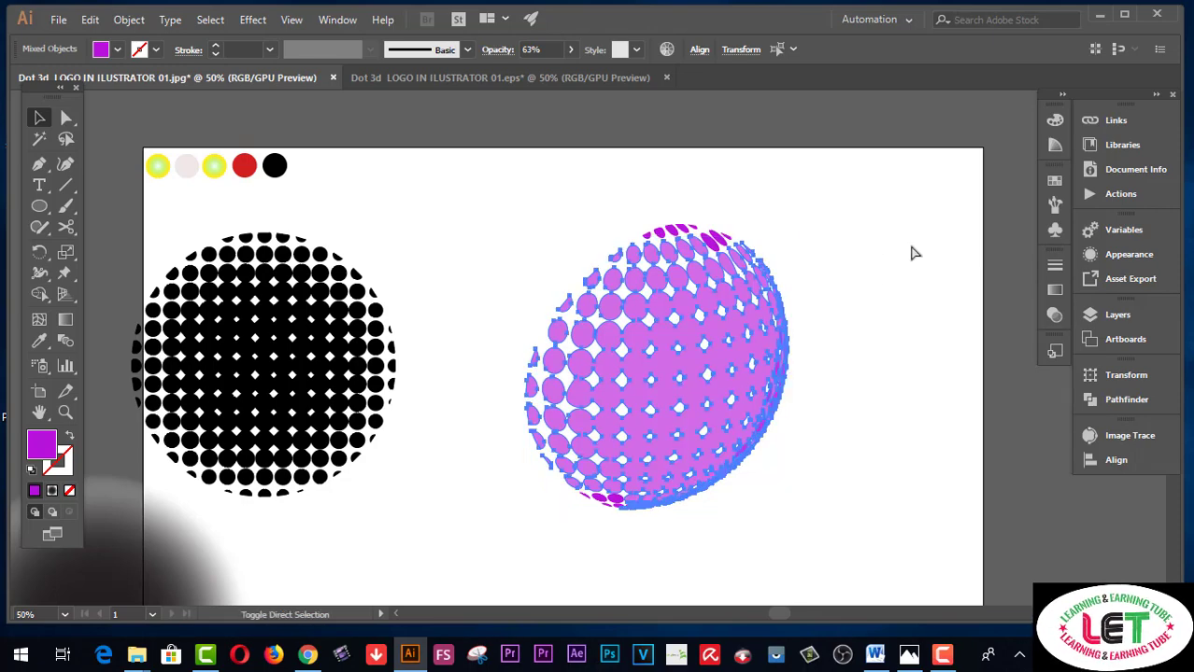
pyautogui.keyDown('ctrl'); pyautogui.keyDown('alt'); pyautogui.click(597, 381); pyautogui.keyUp('alt'); pyautogui.keyUp('ctrl')
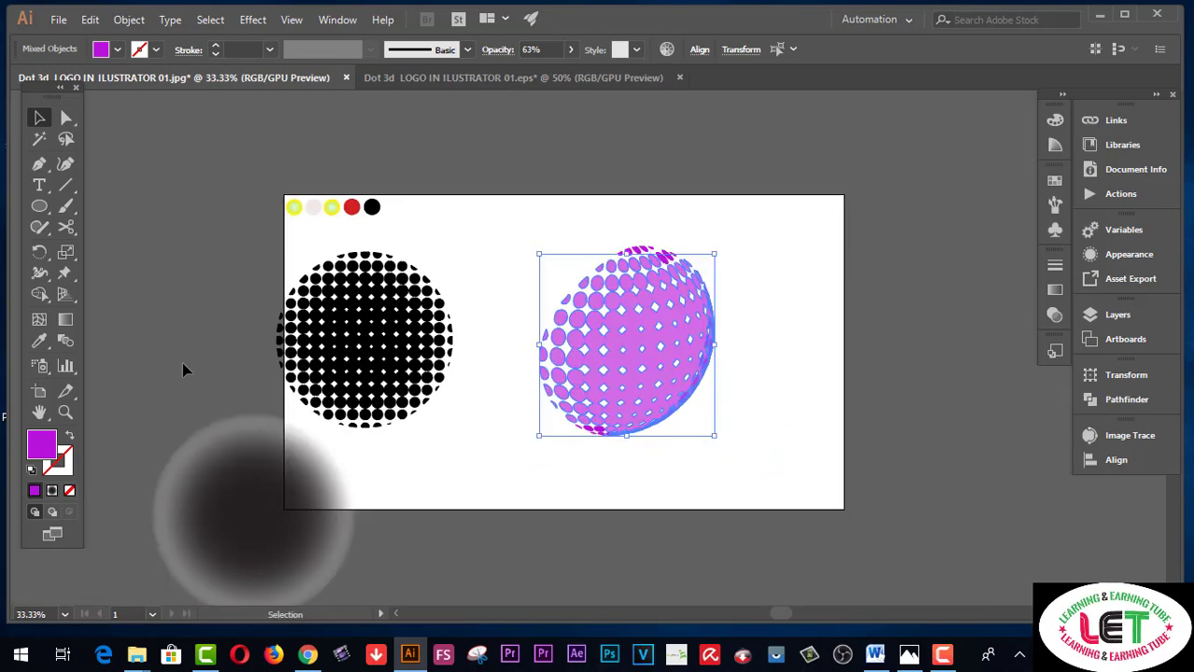
pyautogui.click(205, 475)
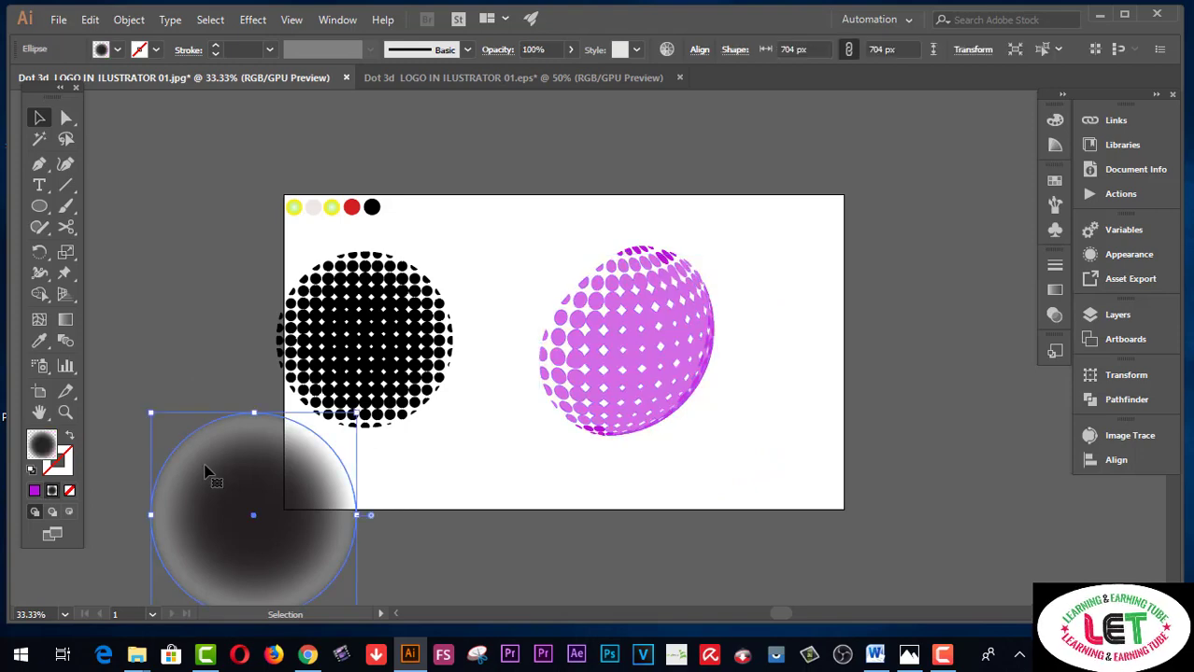
pyautogui.press('Delete')
pyautogui.click(351, 378)
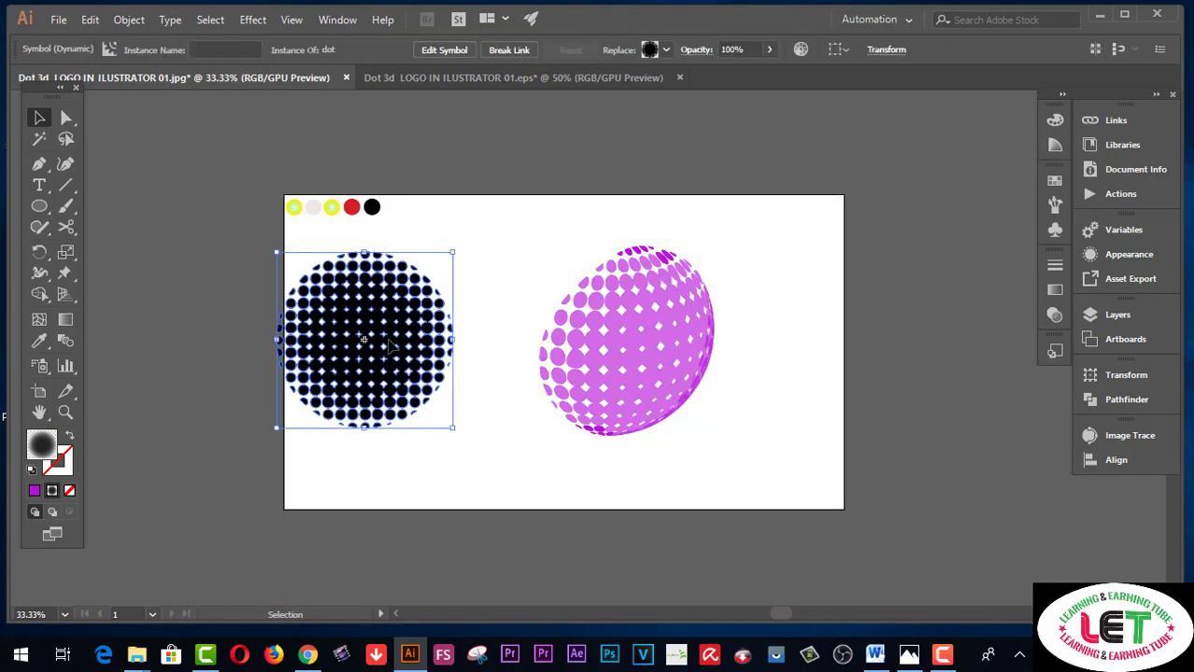
pyautogui.moveTo(390, 347); pyautogui.dragTo(207, 477)
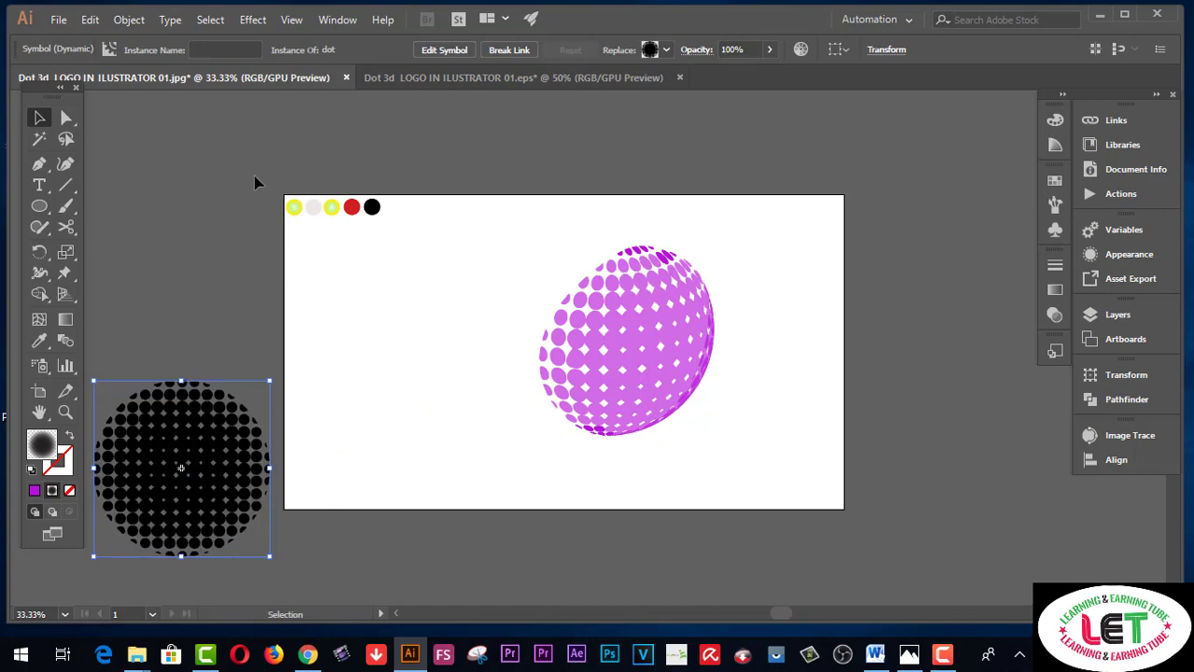
# Select the whole halftone sphere group and move it about 435 px left
pyautogui.moveTo(254, 183)
pyautogui.mouseDown()
pyautogui.moveTo(376, 236)
pyautogui.moveTo(372, 157)
pyautogui.mouseUp()
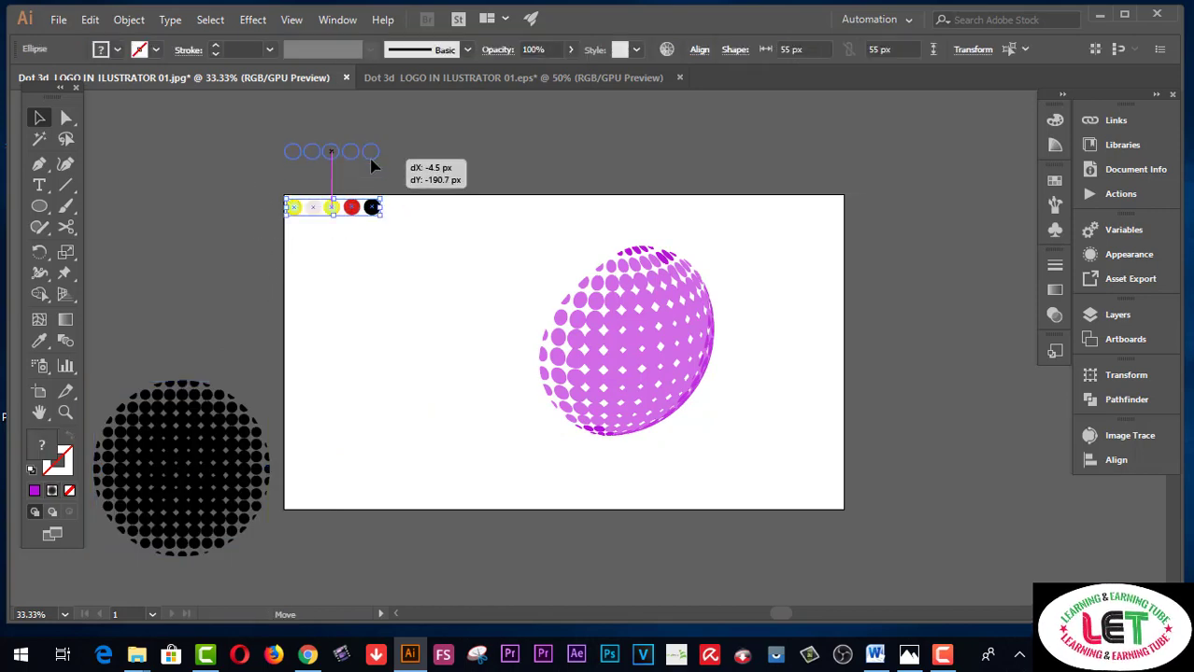
pyautogui.click(644, 347)
pyautogui.moveTo(477, 239); pyautogui.dragTo(790, 449)
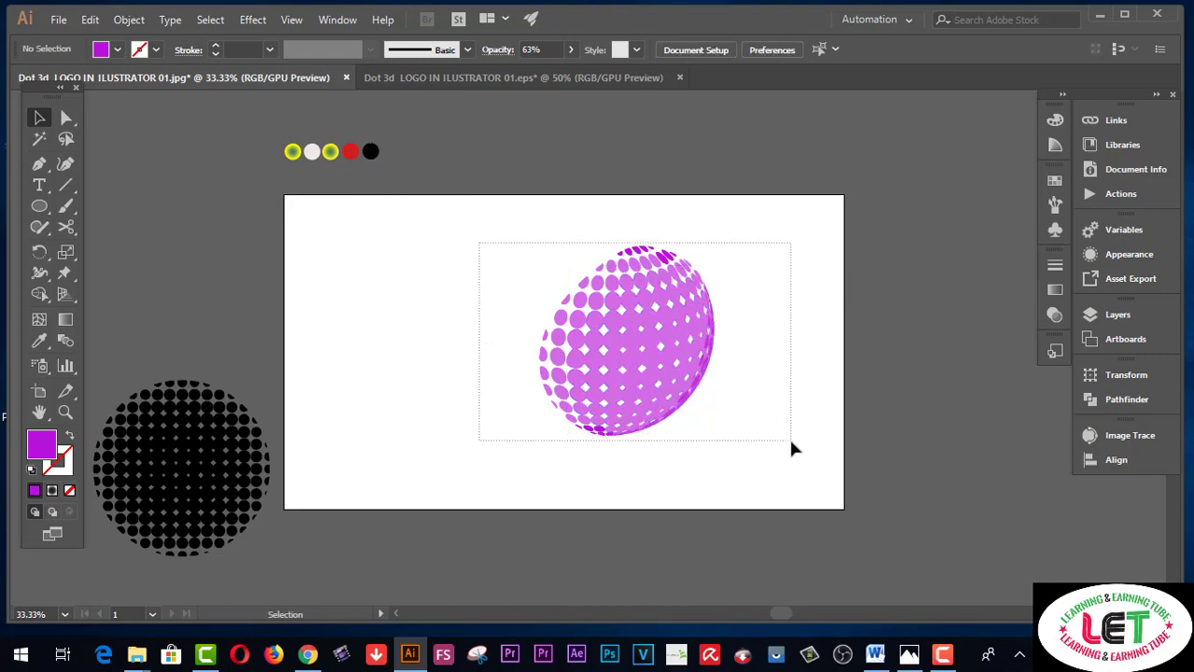
pyautogui.press('a')
pyautogui.hotkey('ctrl', 'y')
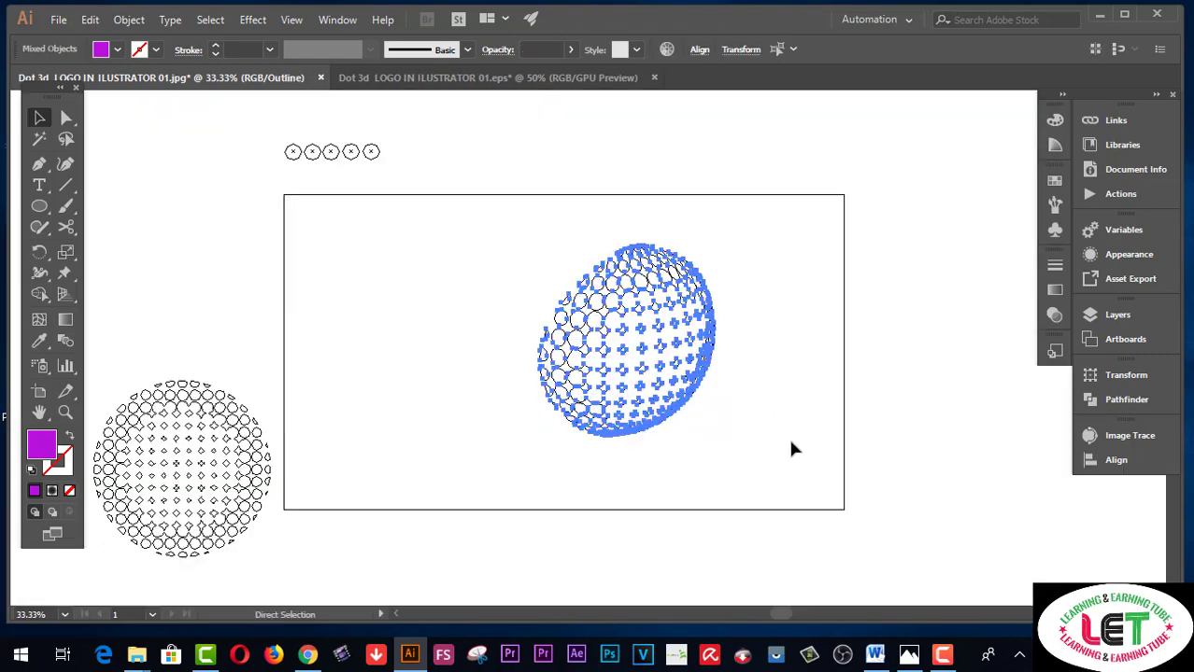
pyautogui.hotkey('ctrl', 'y')
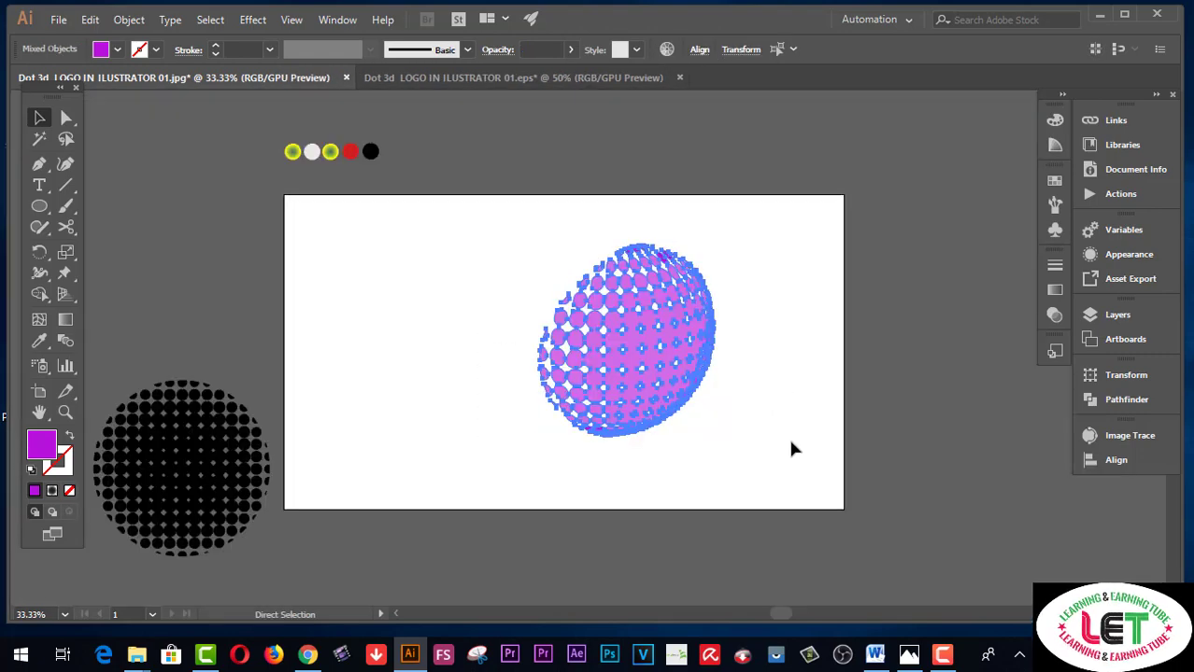
pyautogui.press('v')
pyautogui.moveTo(663, 341)
pyautogui.mouseDown()
pyautogui.moveTo(538, 346)
pyautogui.moveTo(532, 333)
pyautogui.mouseUp()
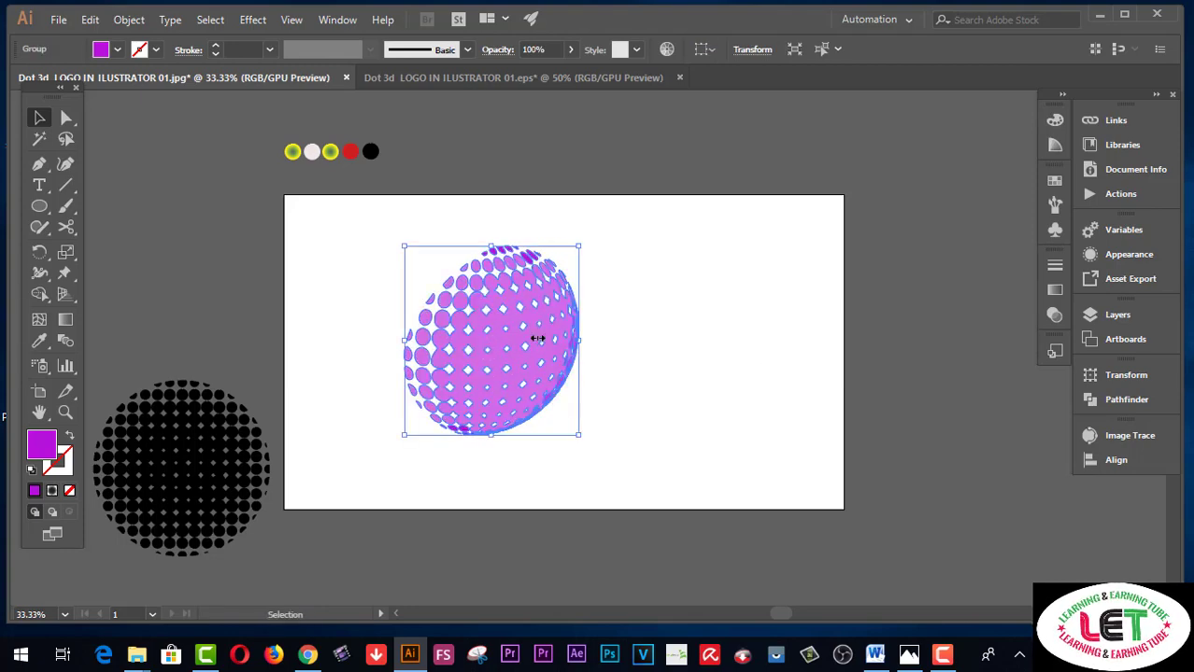
pyautogui.click(609, 140)
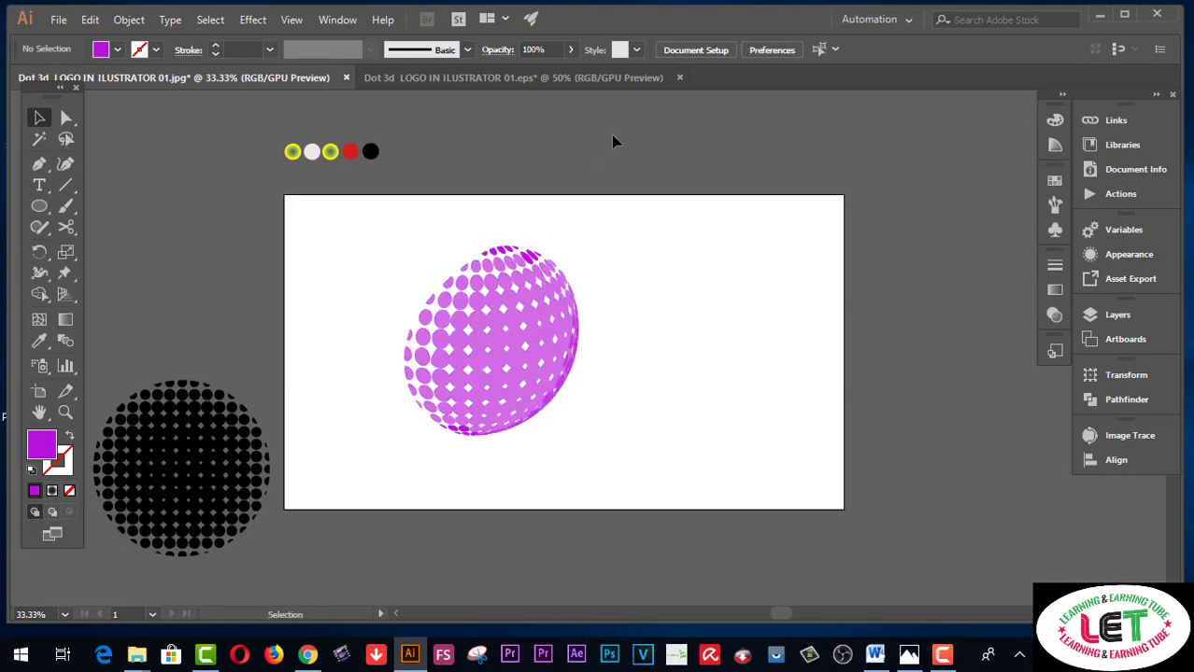
# Draw a 400 x 131 px ellipse to the right of the sphere with the Ellipse Tool
pyautogui.click(64, 412)
pyautogui.click(622, 404)
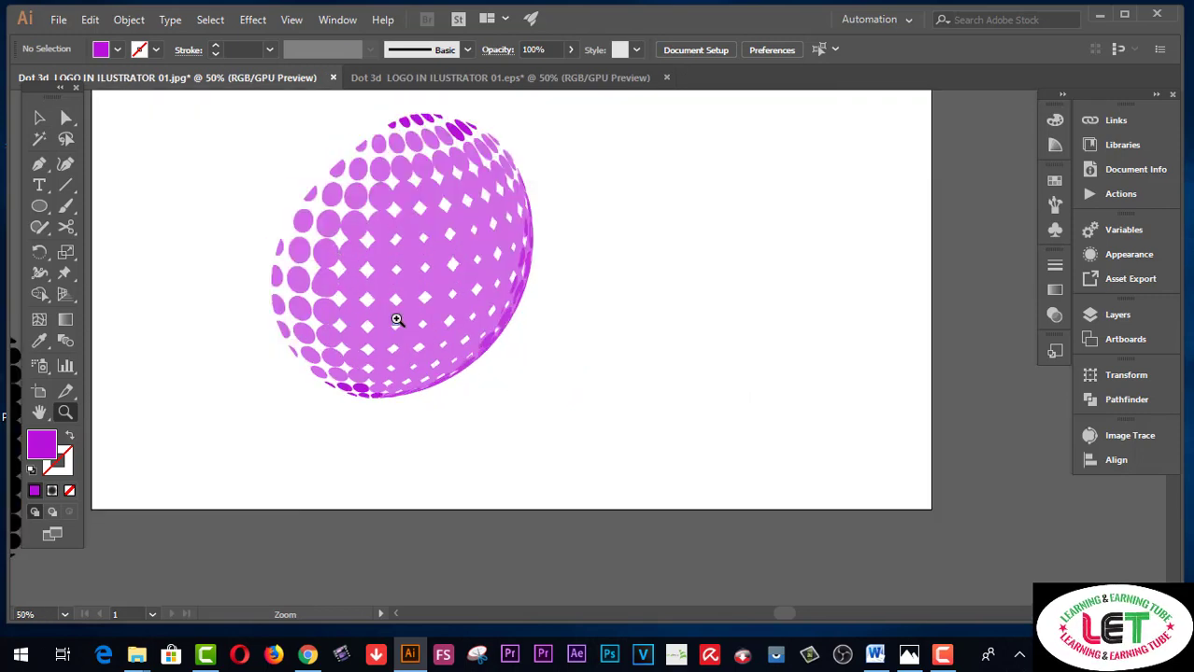
pyautogui.scroll(2, 396, 321)
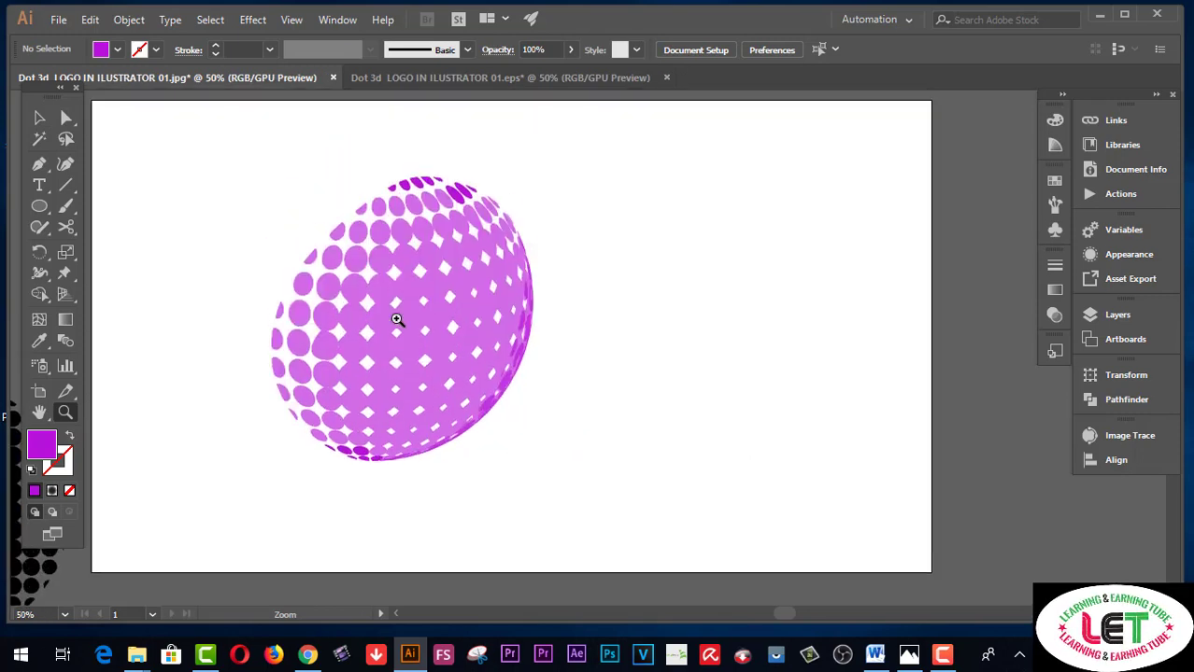
pyautogui.click(42, 214)
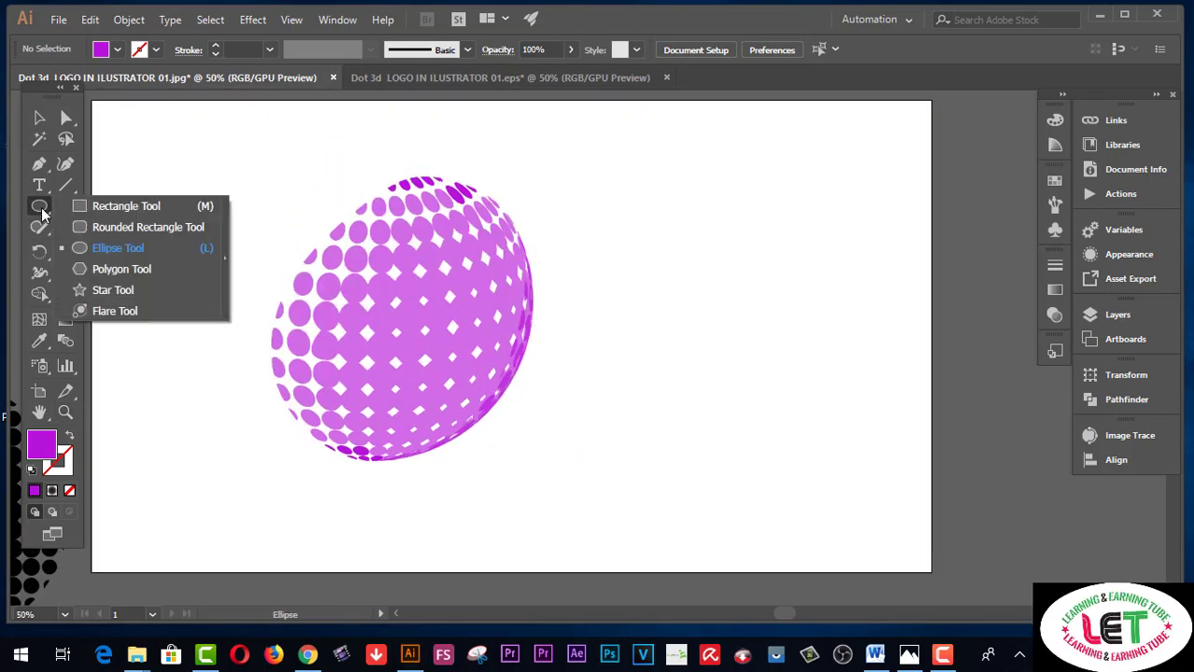
pyautogui.click(112, 248)
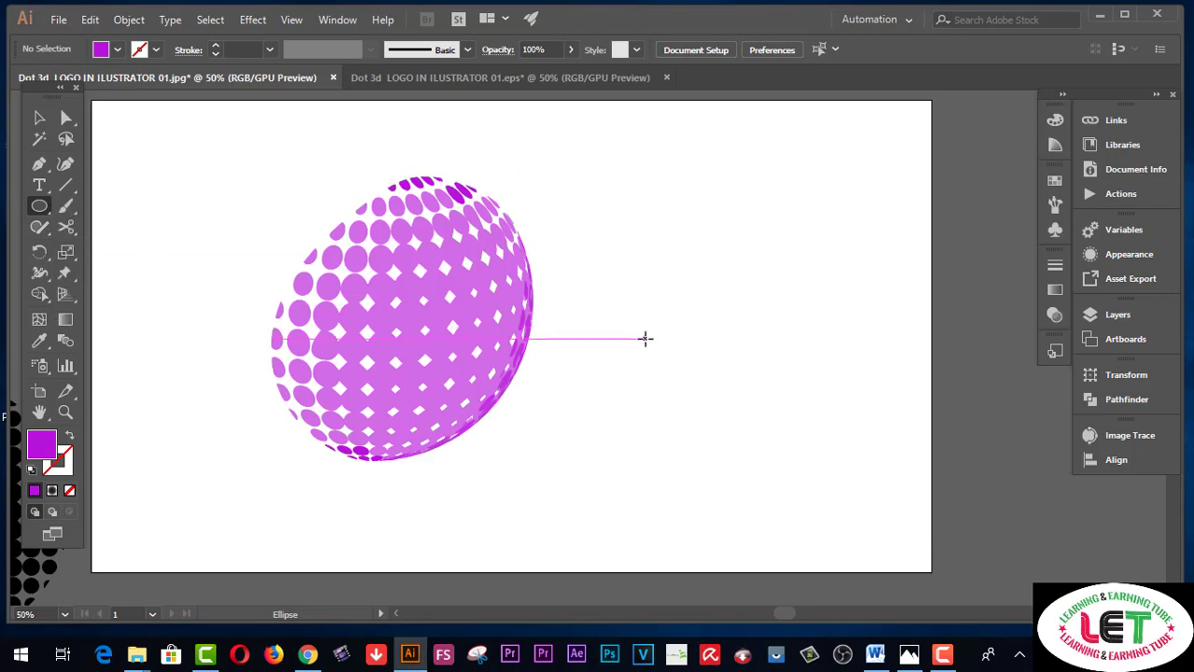
pyautogui.moveTo(645, 338)
pyautogui.mouseDown()
pyautogui.moveTo(720, 351)
pyautogui.moveTo(734, 367)
pyautogui.mouseUp()
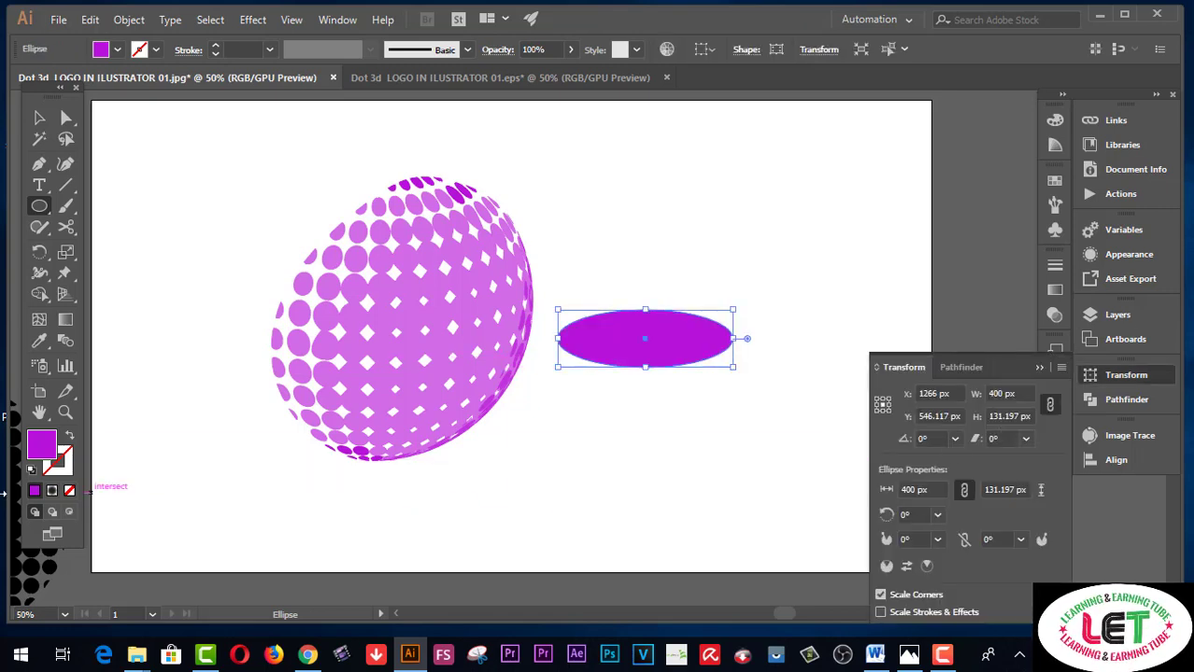
# Give the ellipse a gradient fill with a near-black colour stop
pyautogui.click(65, 319)
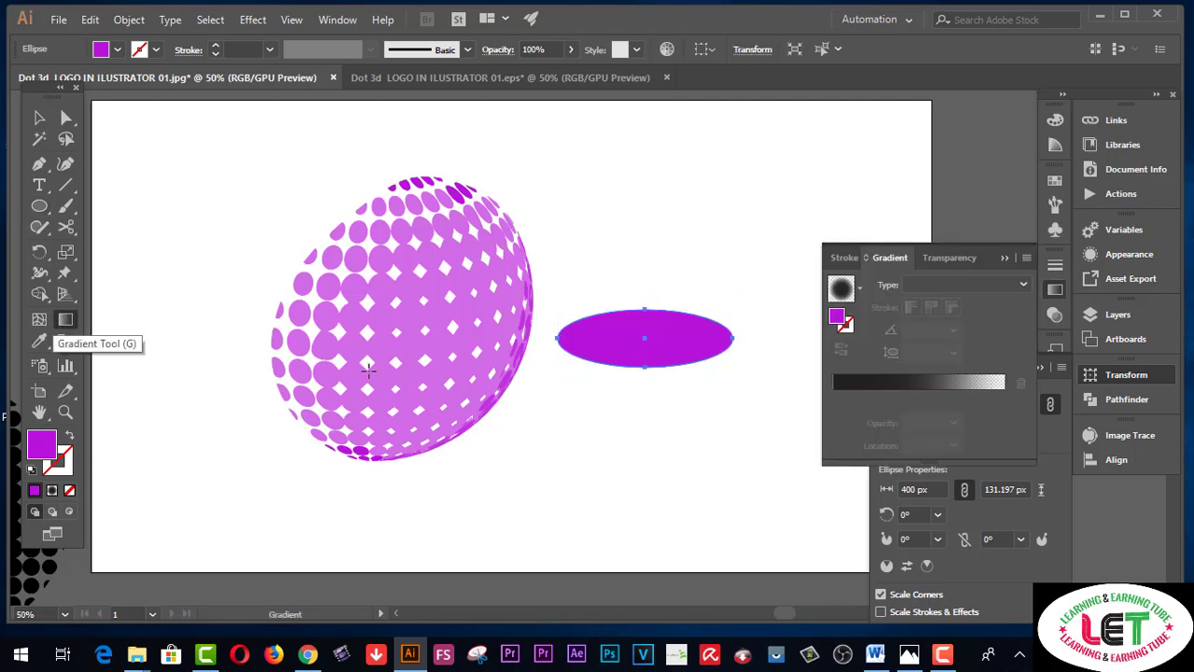
pyautogui.click(860, 289)
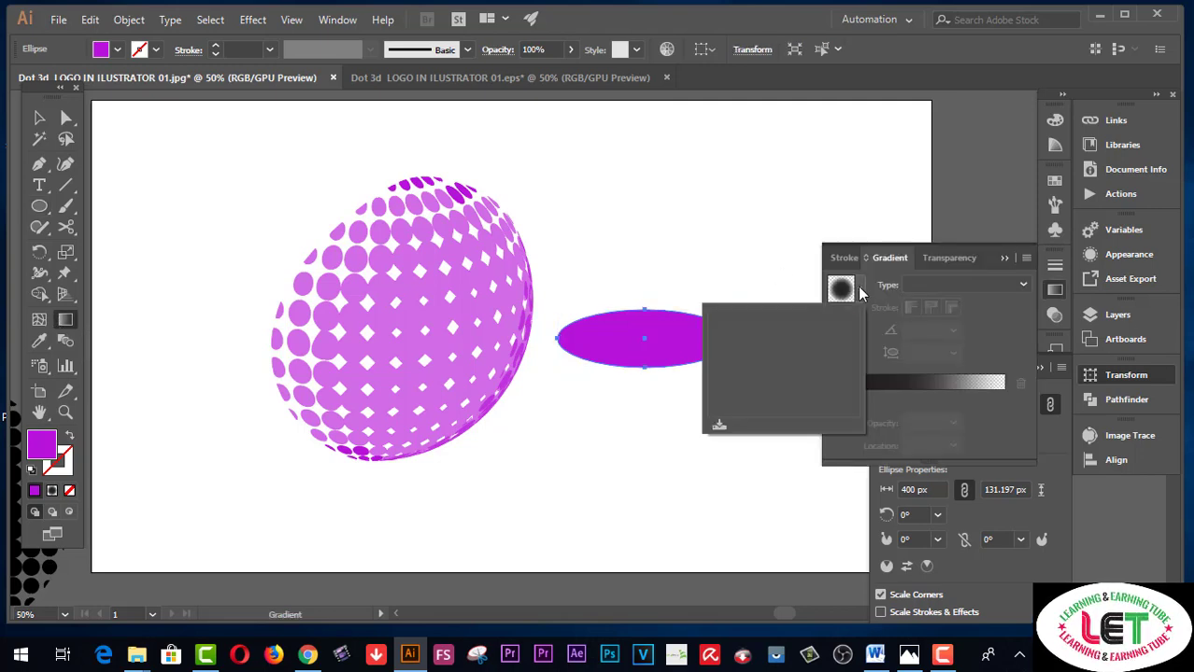
pyautogui.click(860, 291)
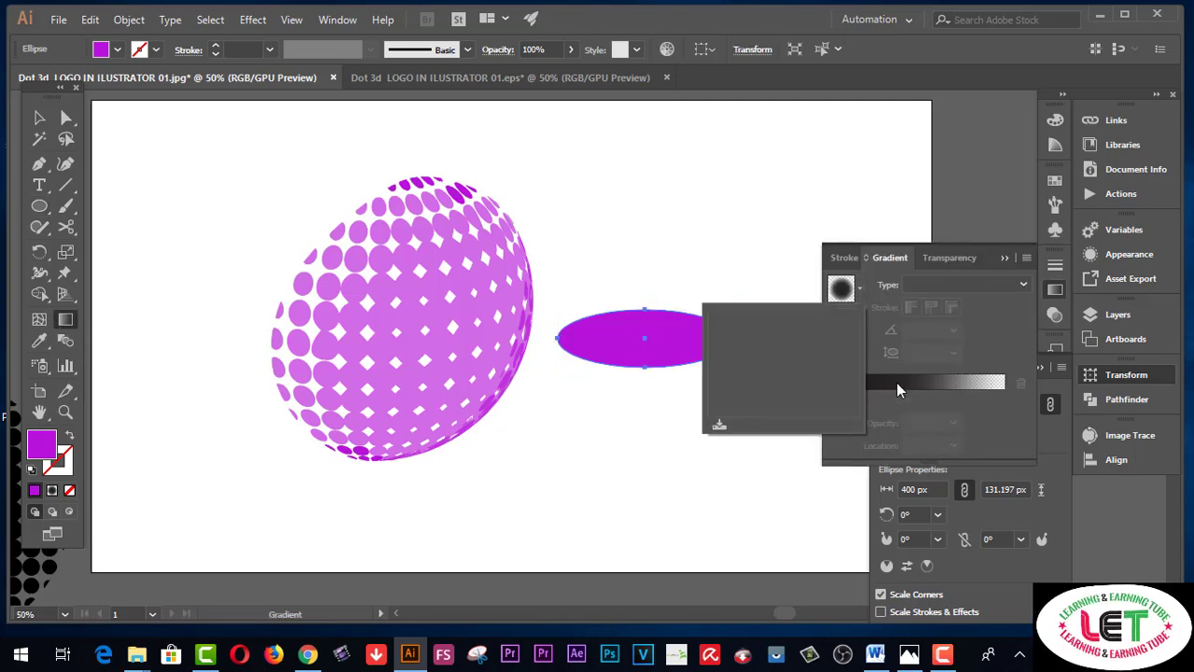
pyautogui.doubleClick(839, 311)
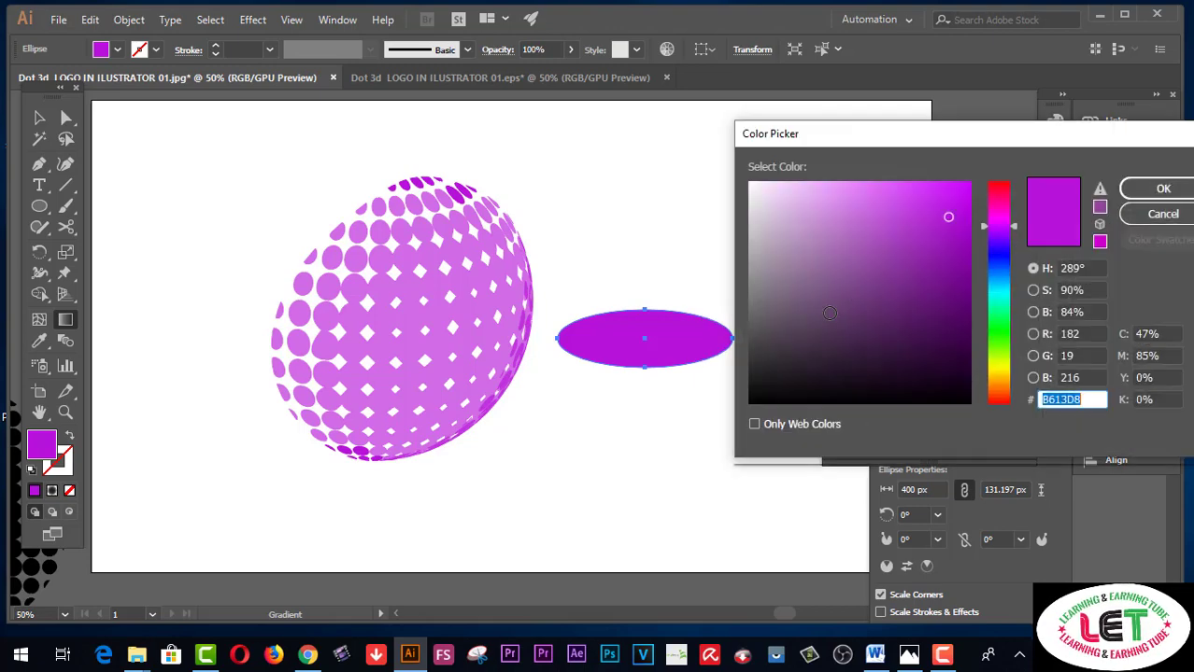
pyautogui.moveTo(829, 313)
pyautogui.mouseDown()
pyautogui.moveTo(834, 381)
pyautogui.moveTo(847, 381)
pyautogui.moveTo(809, 369)
pyautogui.mouseUp()
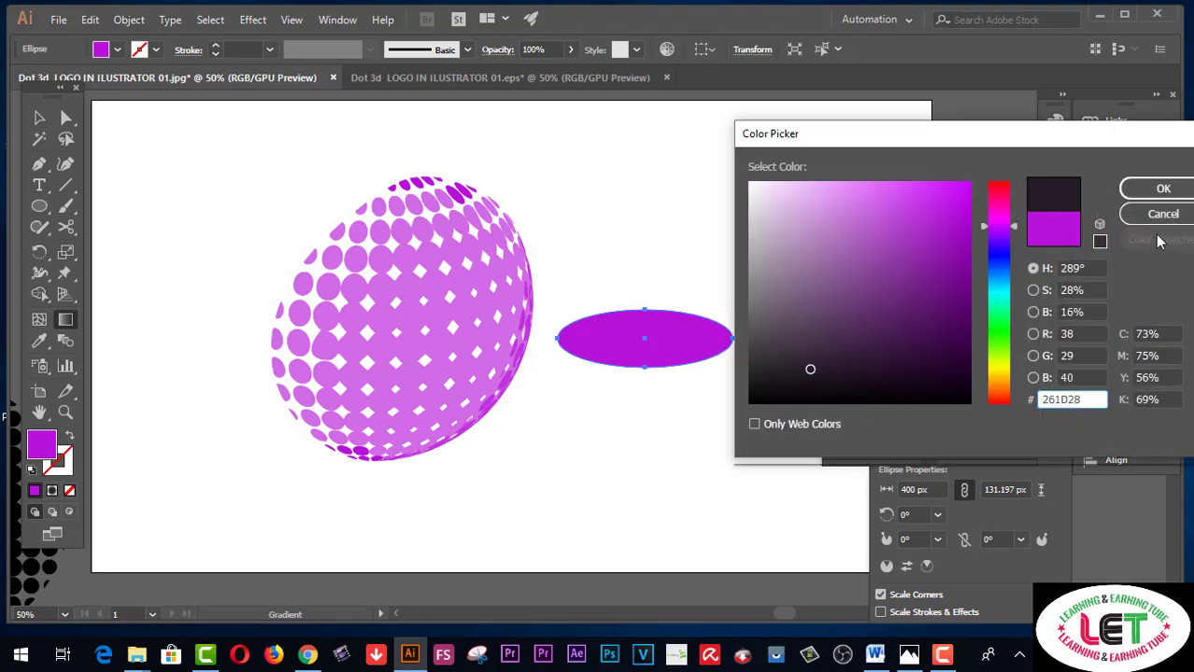
pyautogui.click(1160, 189)
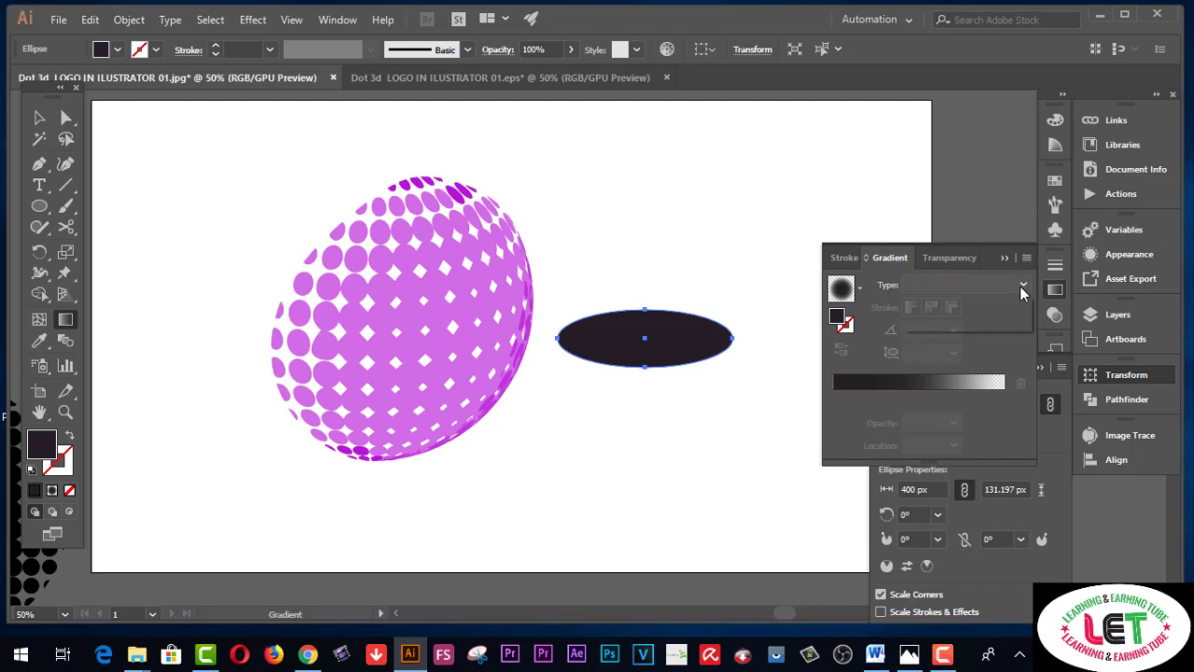
# Make the gradient radial, fading to a 0% opacity edge, with midpoint at 40.95%
pyautogui.click(1019, 287)
pyautogui.click(940, 319)
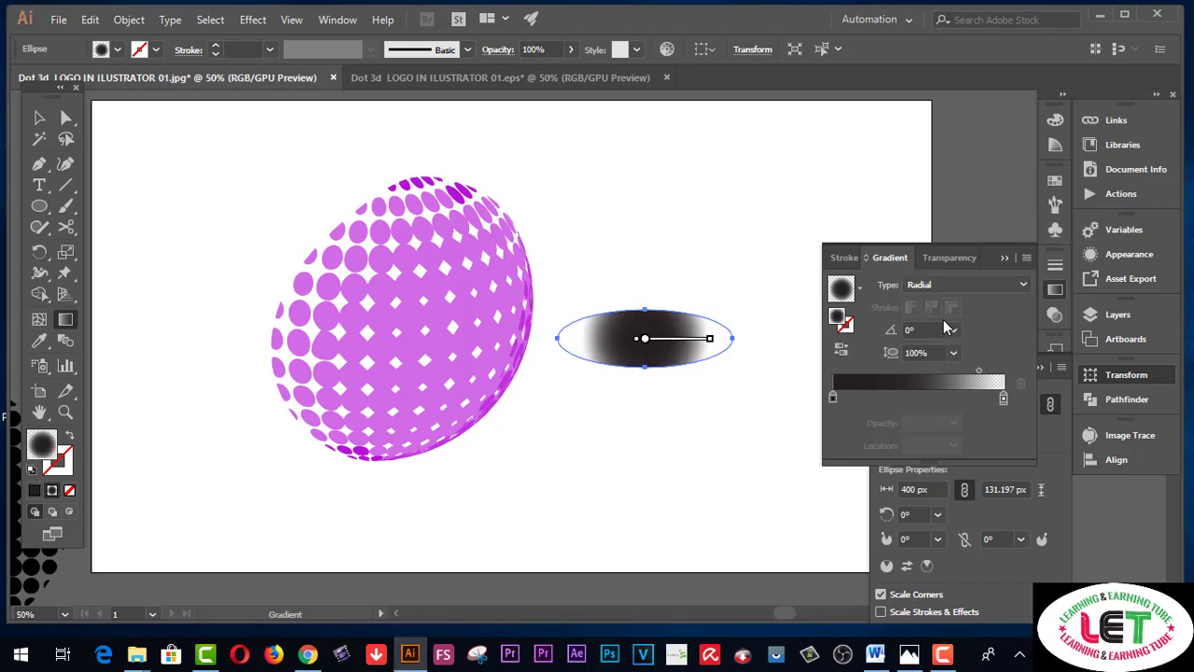
pyautogui.click(1002, 399)
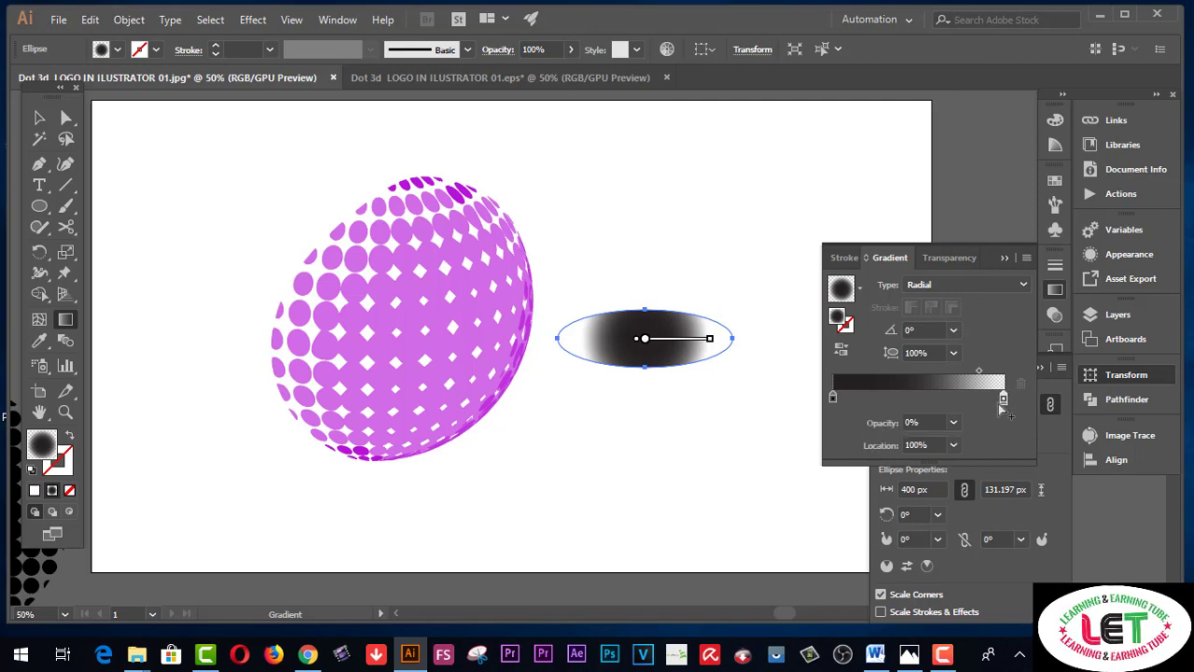
pyautogui.click(952, 425)
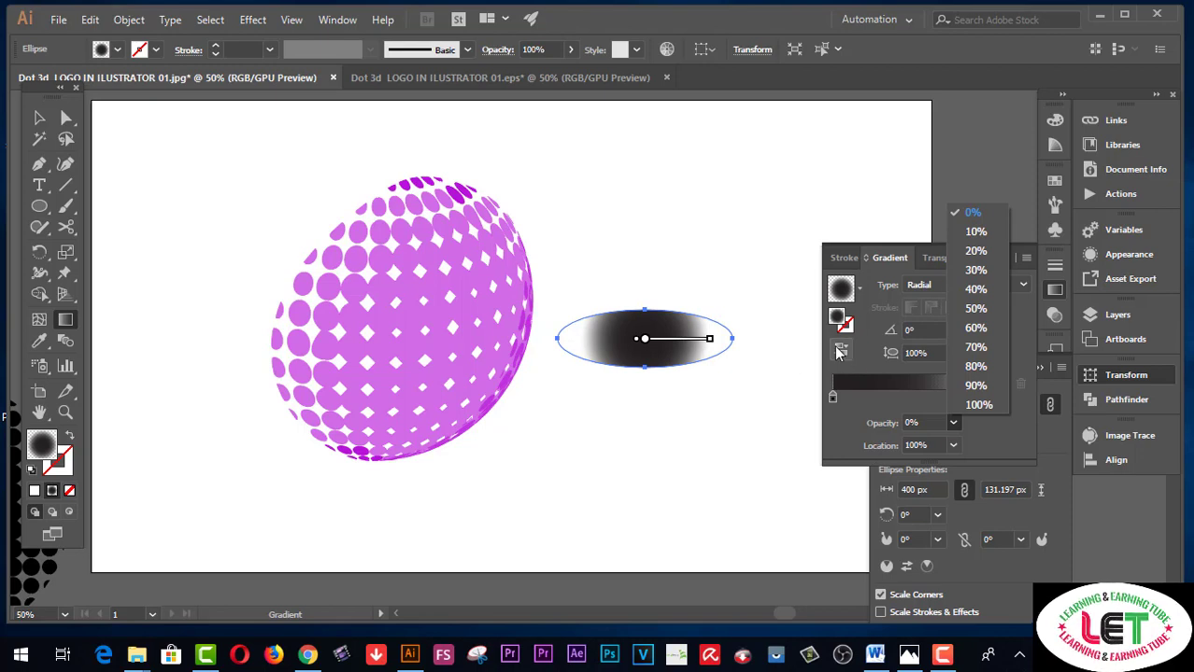
pyautogui.click(838, 351)
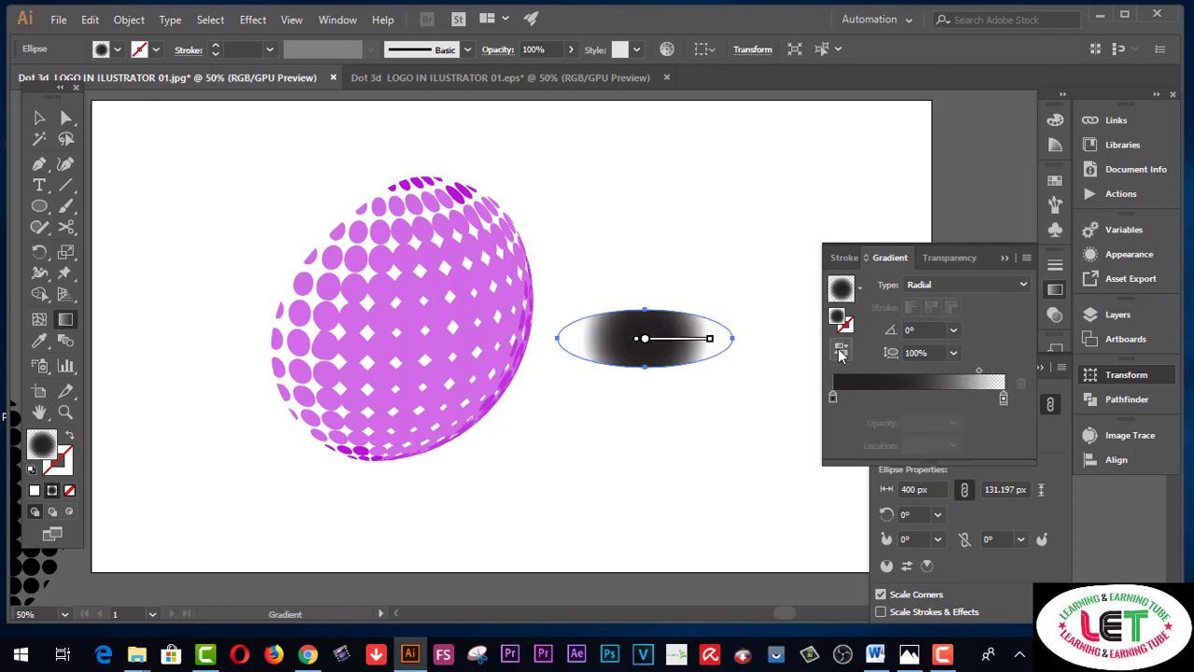
pyautogui.click(840, 352)
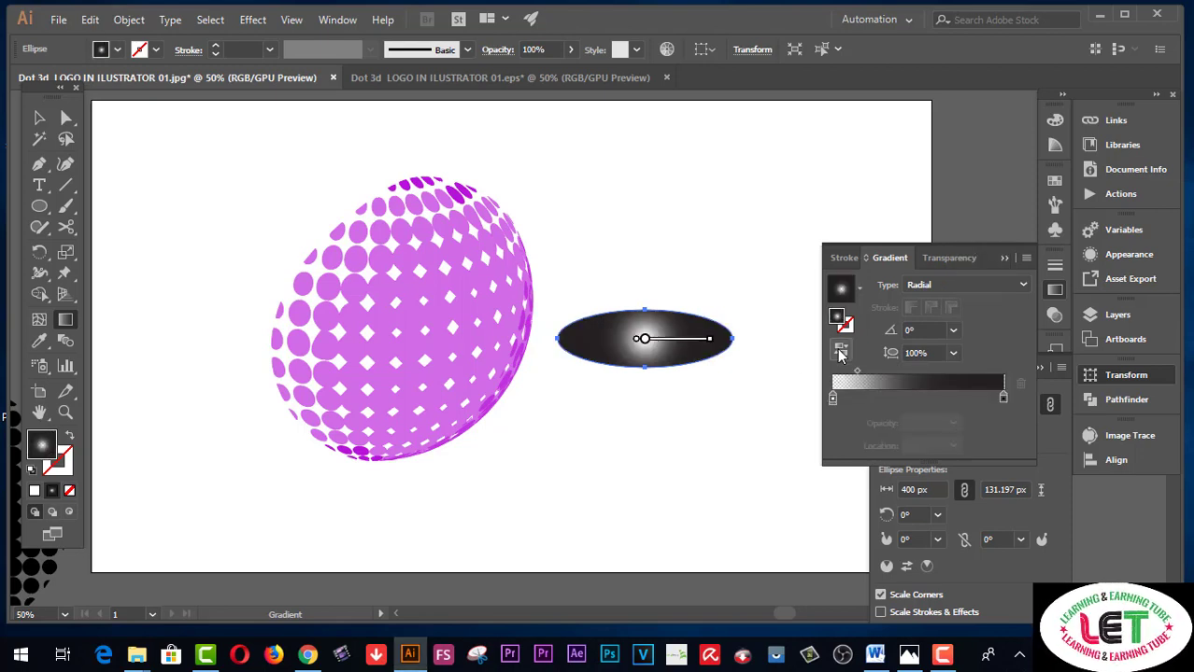
pyautogui.click(839, 352)
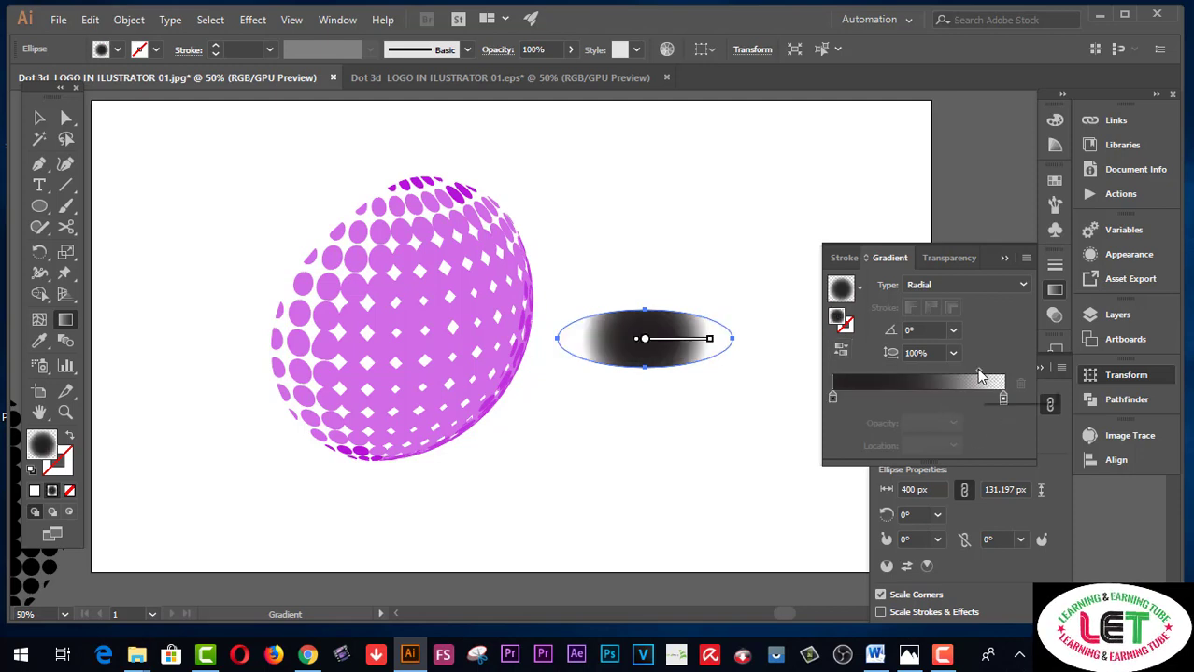
pyautogui.moveTo(978, 372); pyautogui.dragTo(902, 375)
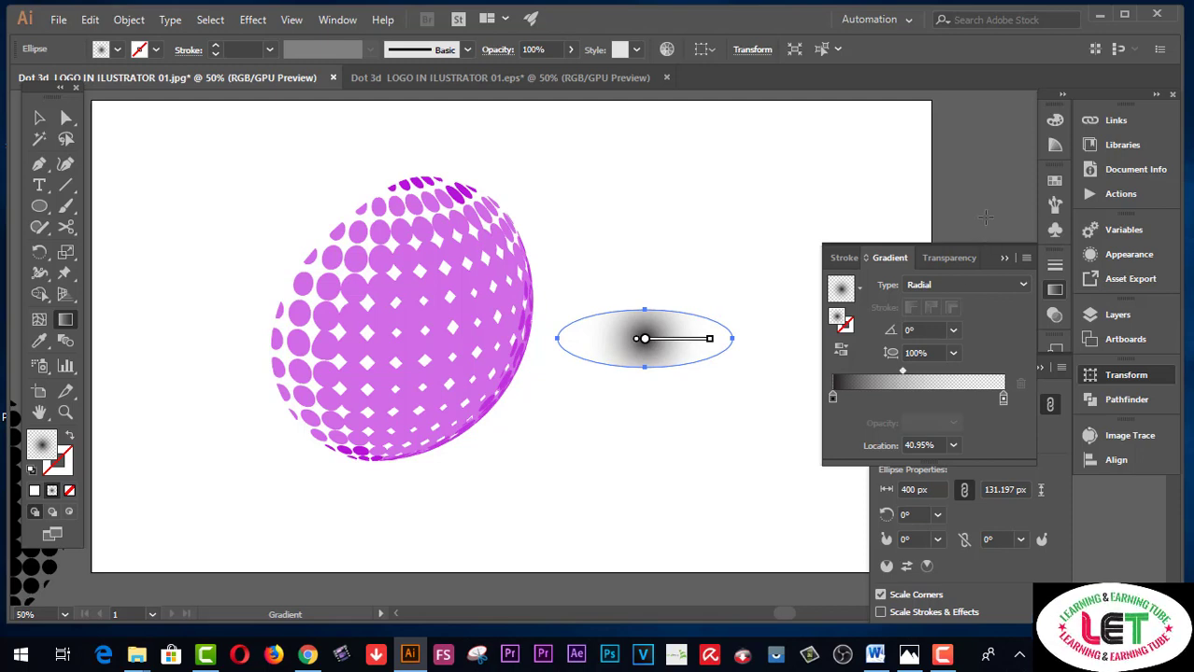
# Move the gradient ellipse beneath the sphere and flatten it to 400 x 64.567 px as a shadow
pyautogui.click(39, 118)
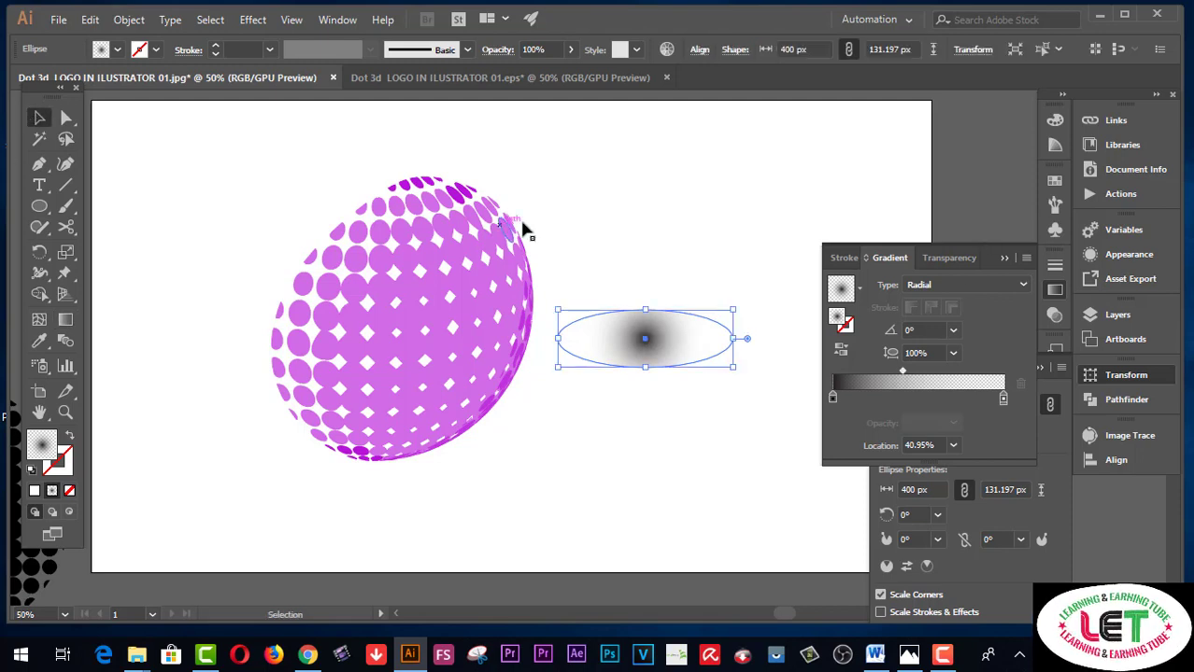
pyautogui.click(625, 192)
pyautogui.moveTo(614, 340)
pyautogui.mouseDown()
pyautogui.moveTo(393, 513)
pyautogui.moveTo(367, 480)
pyautogui.moveTo(378, 504)
pyautogui.moveTo(380, 480)
pyautogui.moveTo(371, 492)
pyautogui.mouseUp()
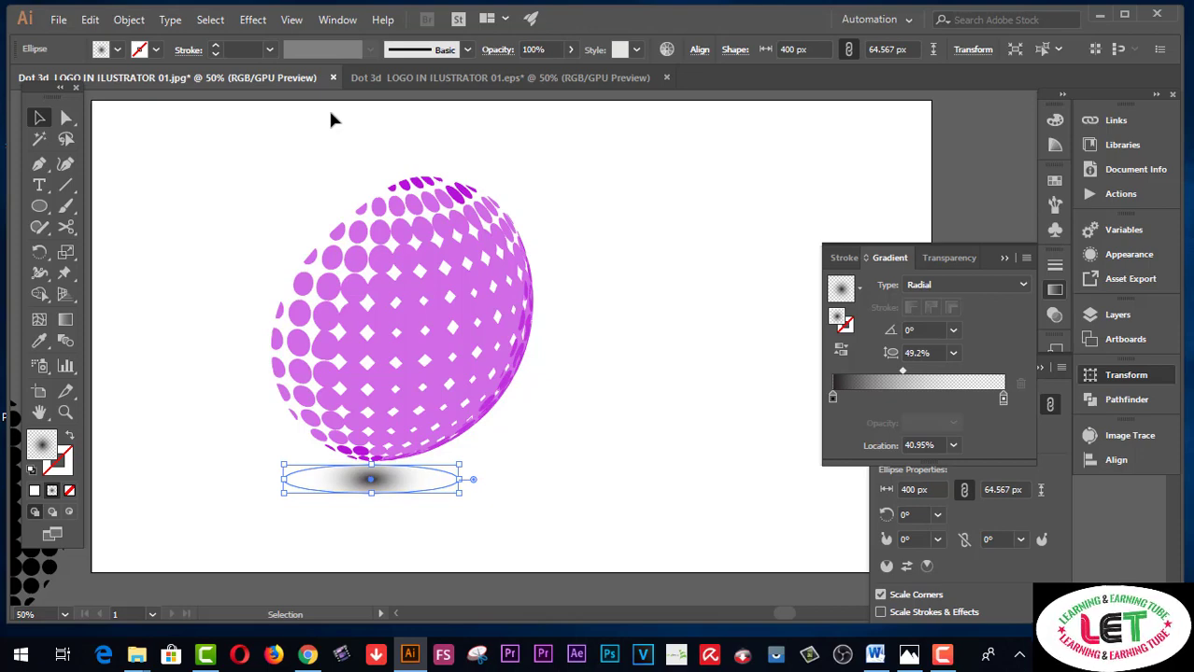
pyautogui.click(256, 20)
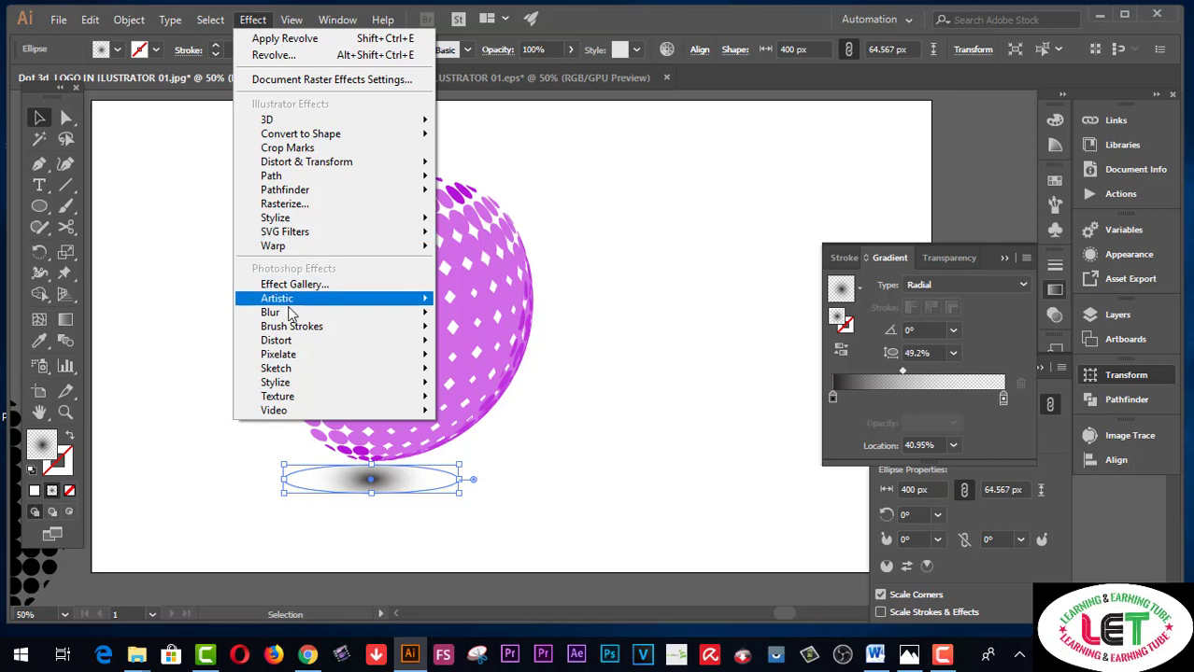
# Blur the shadow ellipse with a 16.4-pixel Gaussian Blur, previewing before applying
pyautogui.moveTo(269, 312)
pyautogui.click(481, 314)
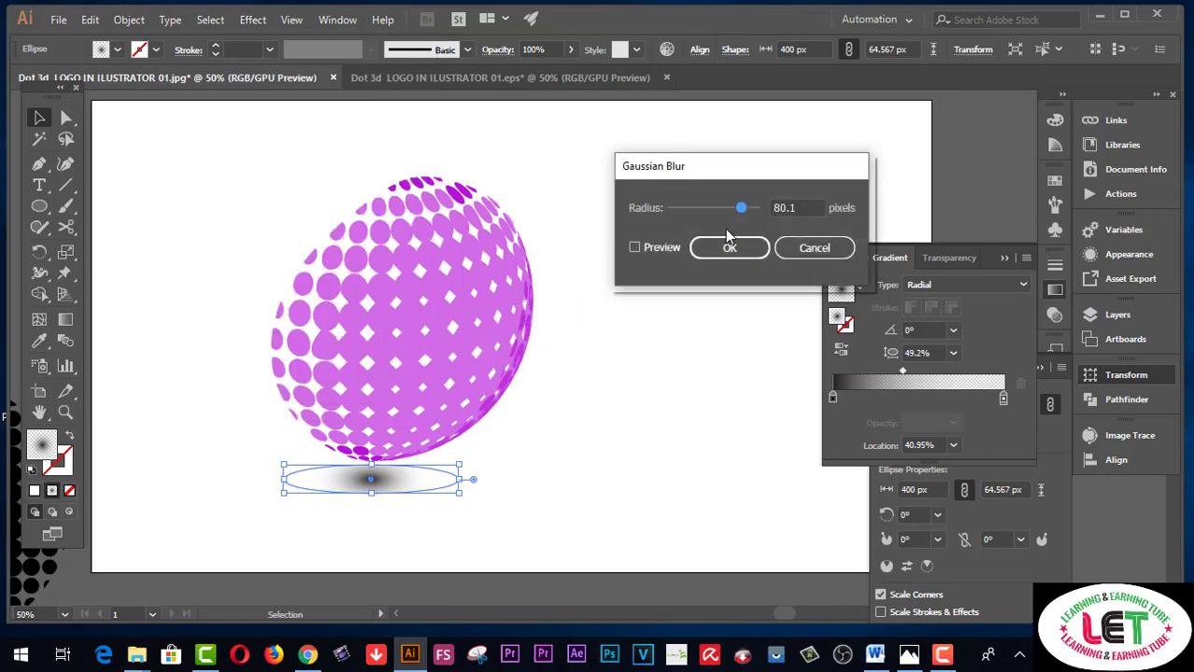
pyautogui.click(634, 247)
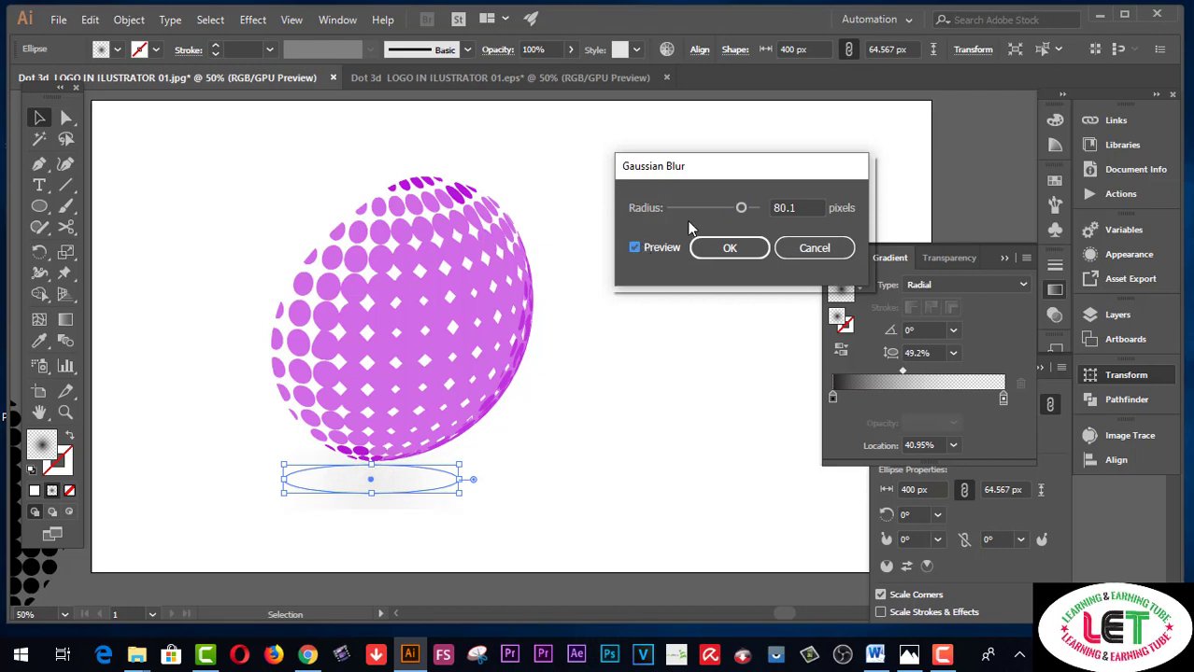
pyautogui.moveTo(741, 207); pyautogui.dragTo(717, 209)
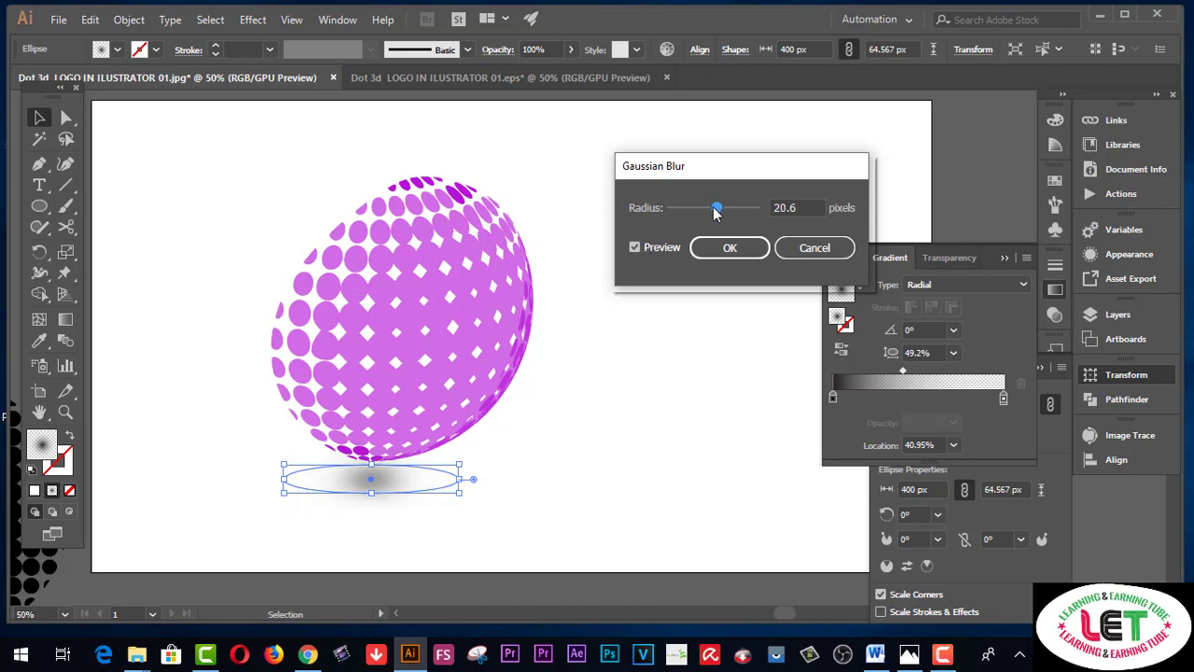
pyautogui.moveTo(717, 209); pyautogui.dragTo(715, 211)
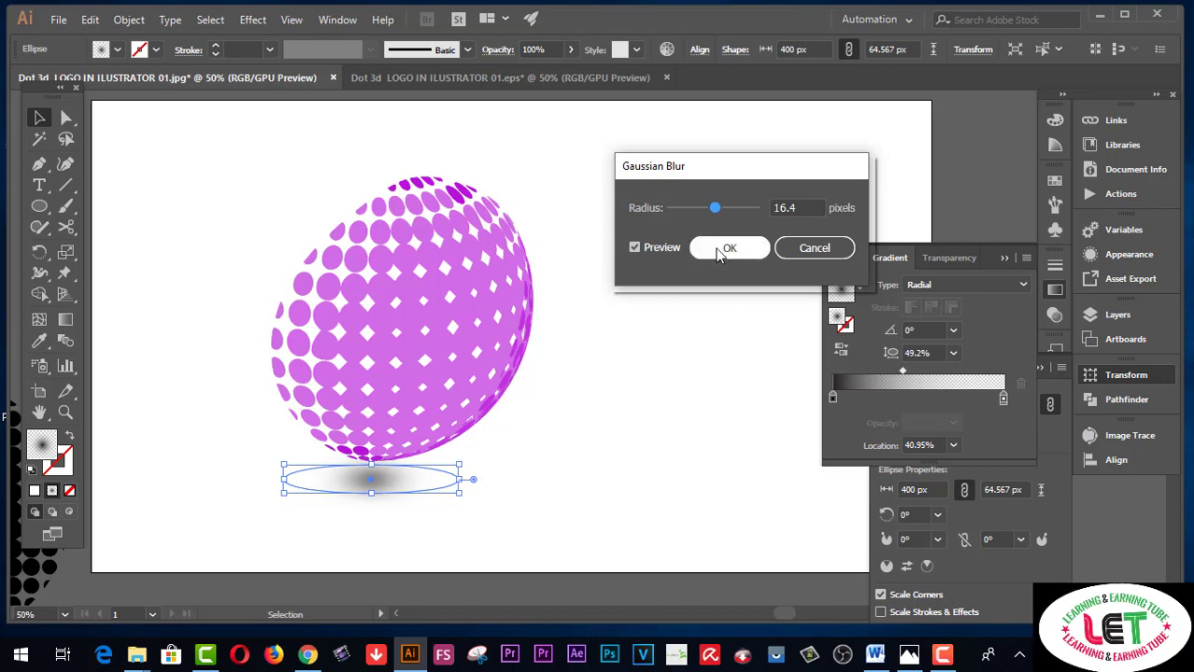
pyautogui.click(717, 252)
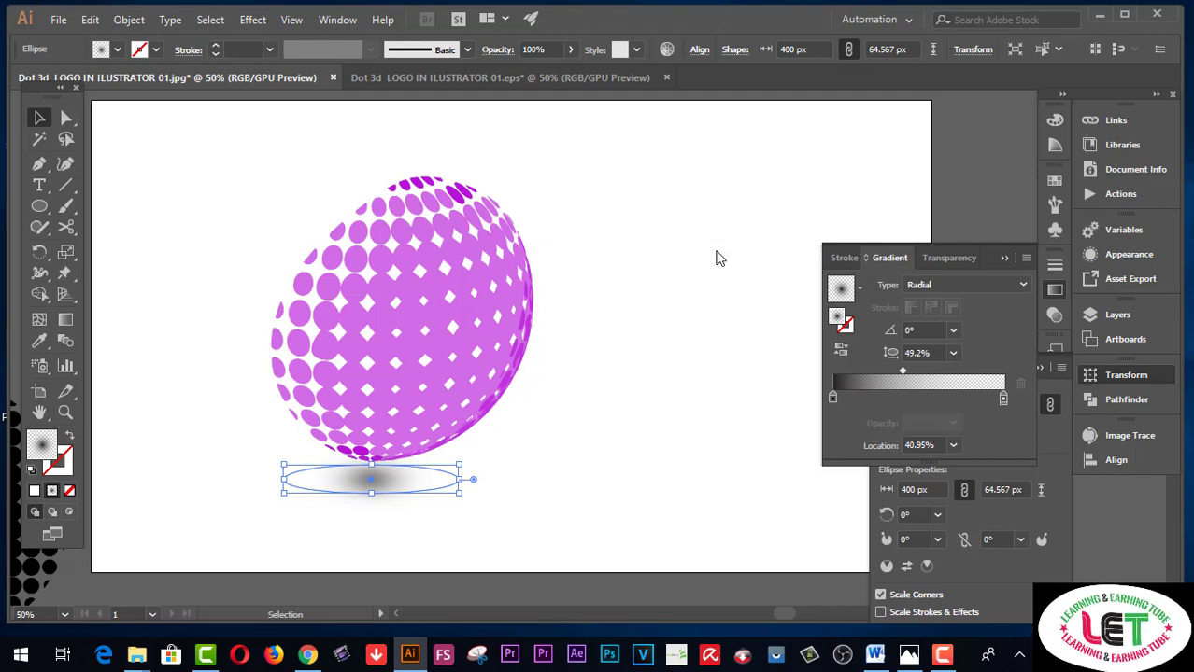
# Stretch the shadow to about 505 × 49 px just beneath the sphere, then tidy view and panels
pyautogui.moveTo(460, 493); pyautogui.dragTo(492, 490)
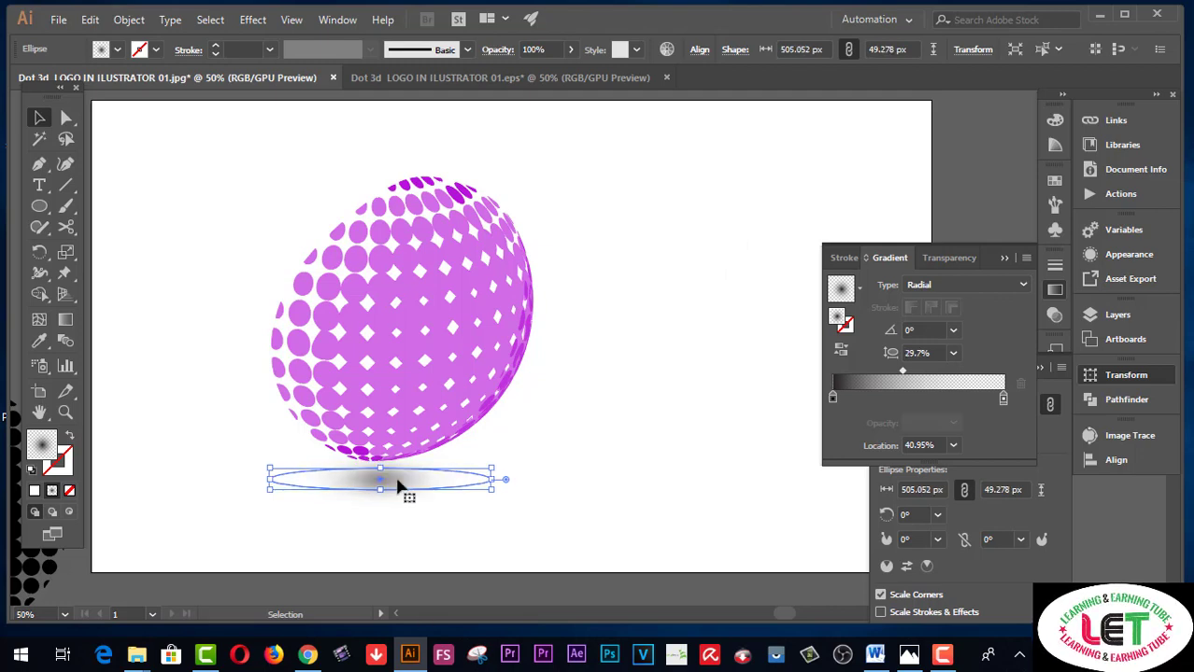
pyautogui.moveTo(397, 486); pyautogui.dragTo(397, 482)
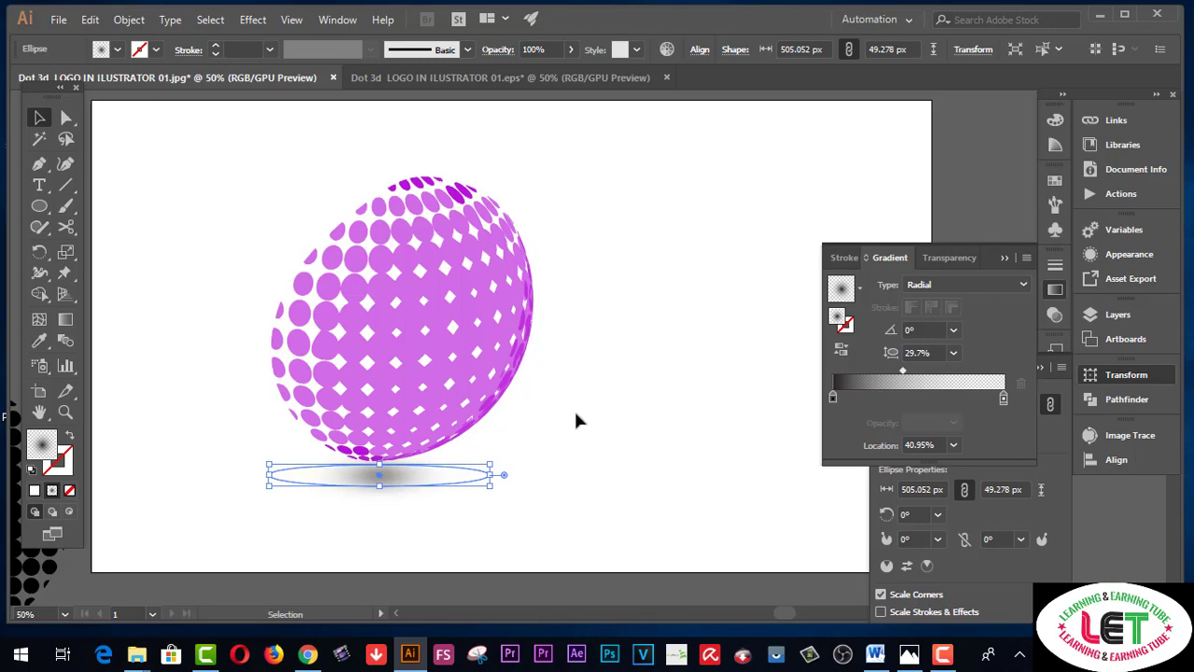
pyautogui.click(597, 413)
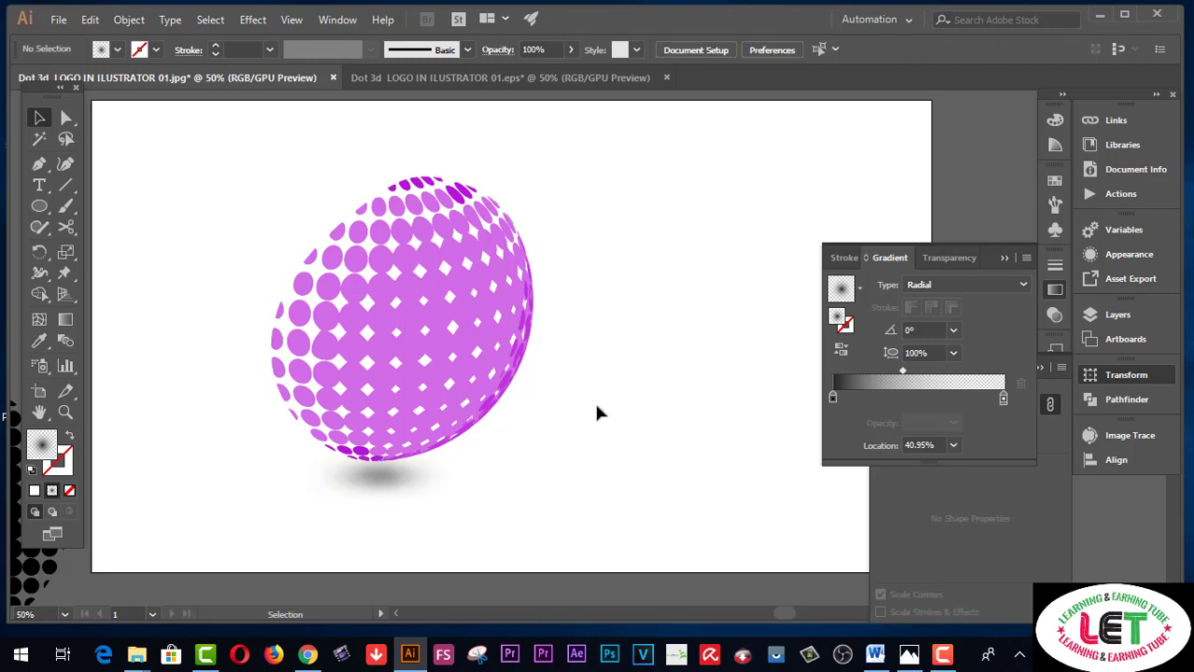
pyautogui.keyDown('ctrl'); pyautogui.keyDown('alt'); pyautogui.click(501, 441); pyautogui.keyUp('alt'); pyautogui.keyUp('ctrl')
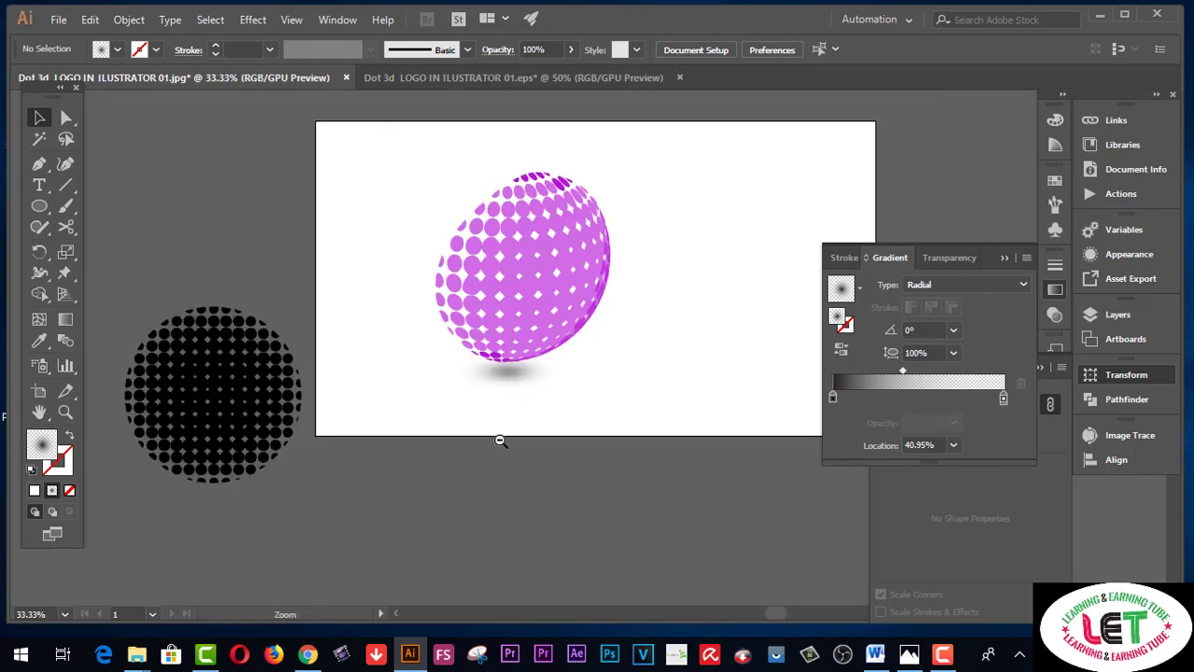
pyautogui.click(1003, 259)
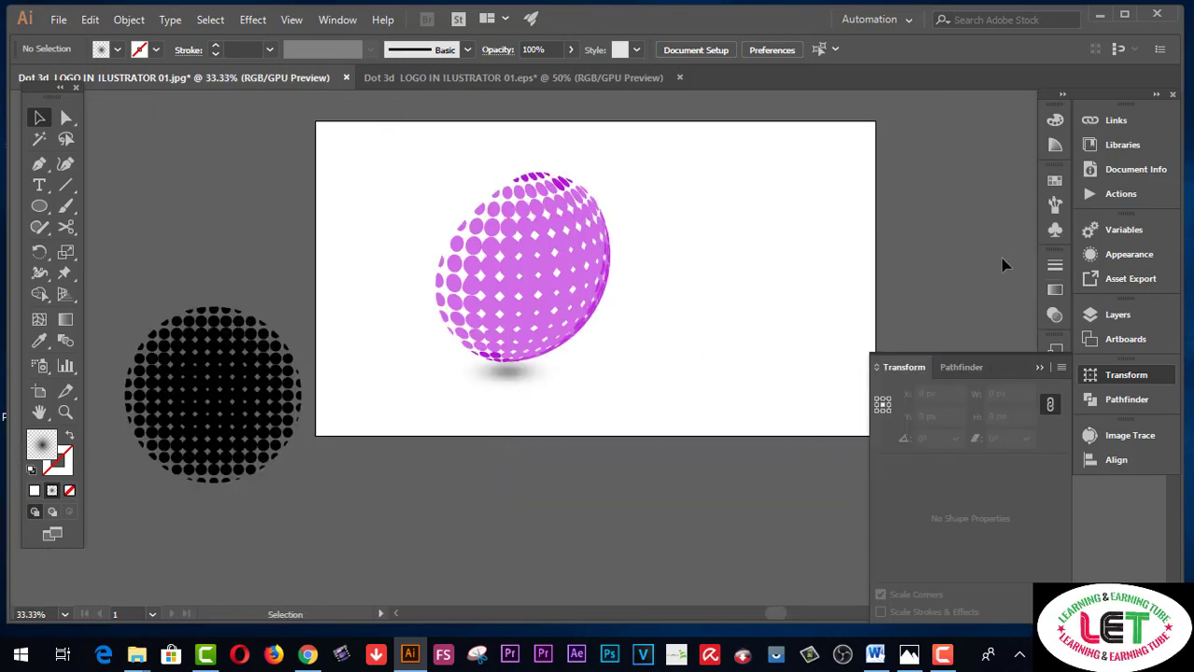
pyautogui.click(1036, 367)
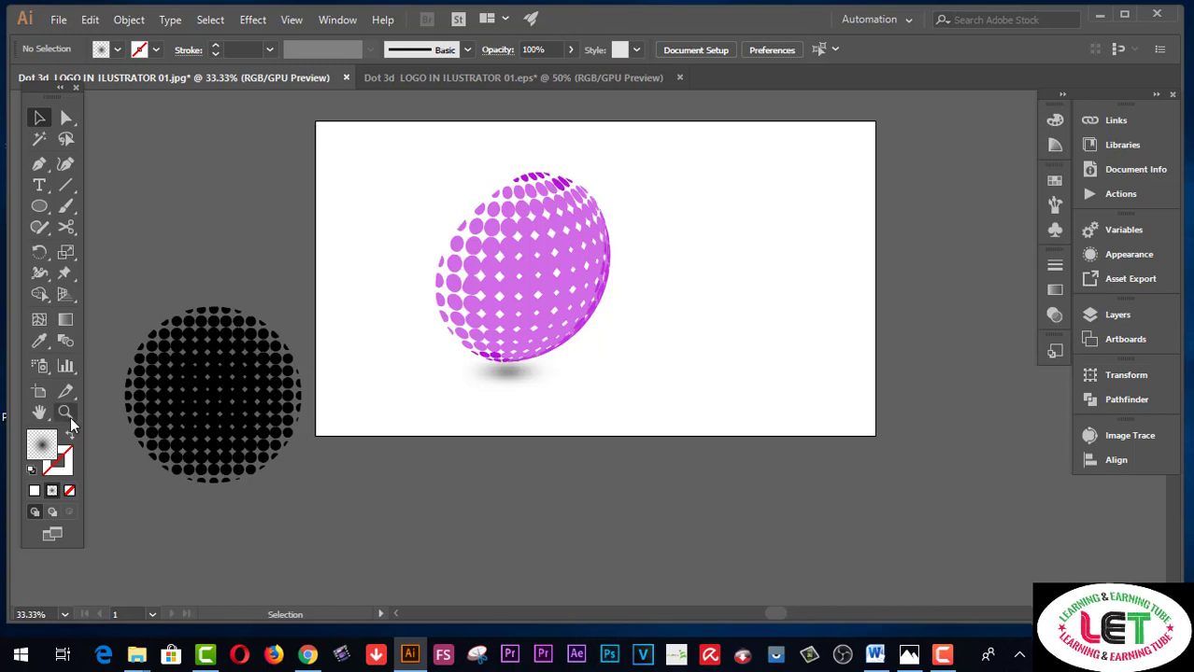
pyautogui.scroll(2, 264, 275)
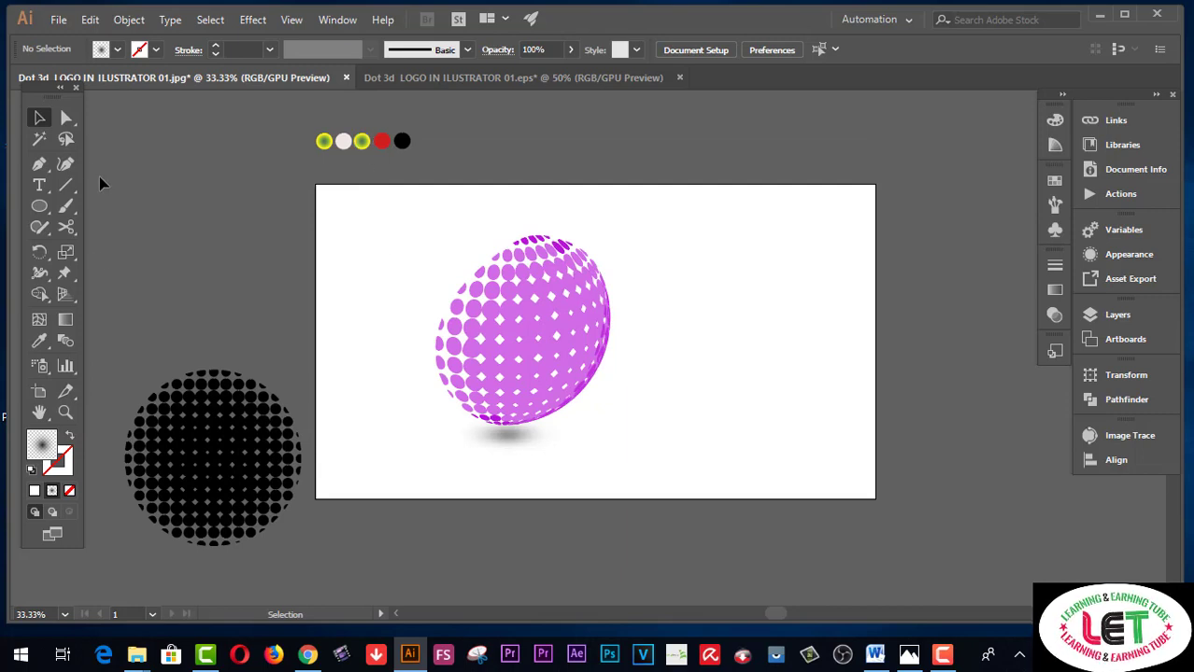
# Cover the artboard with a 1916.993 x 1080 px rectangle sampled to the yellow radial gradient
pyautogui.moveTo(40, 206); pyautogui.dragTo(84, 207)
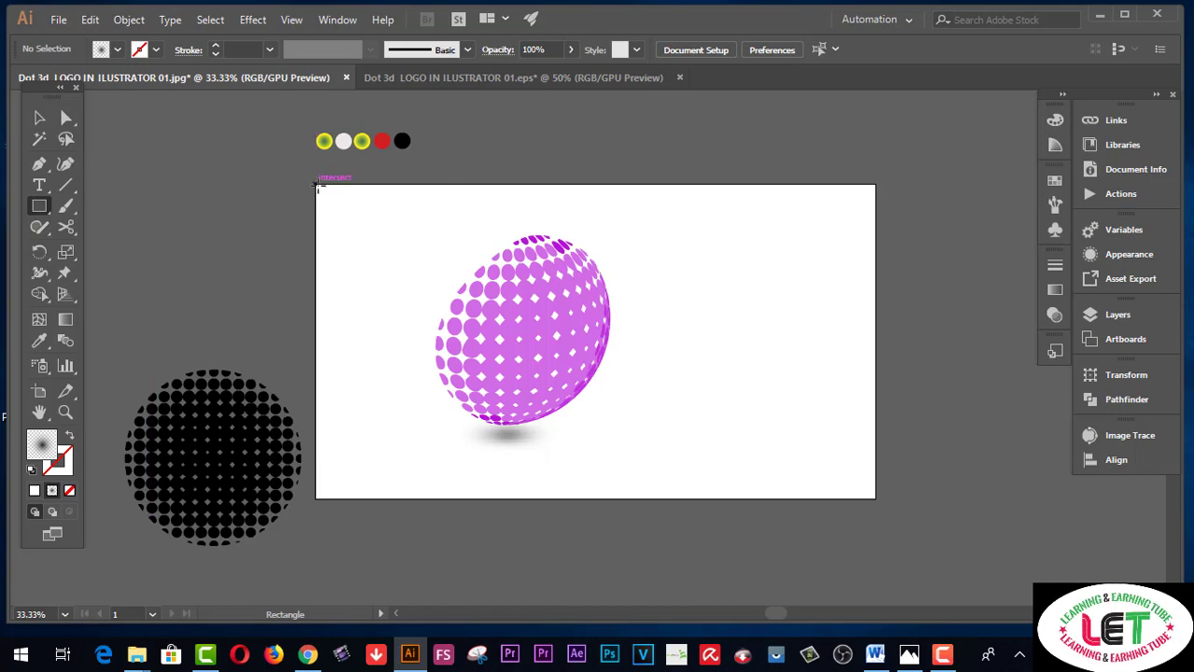
pyautogui.moveTo(318, 187); pyautogui.dragTo(874, 498)
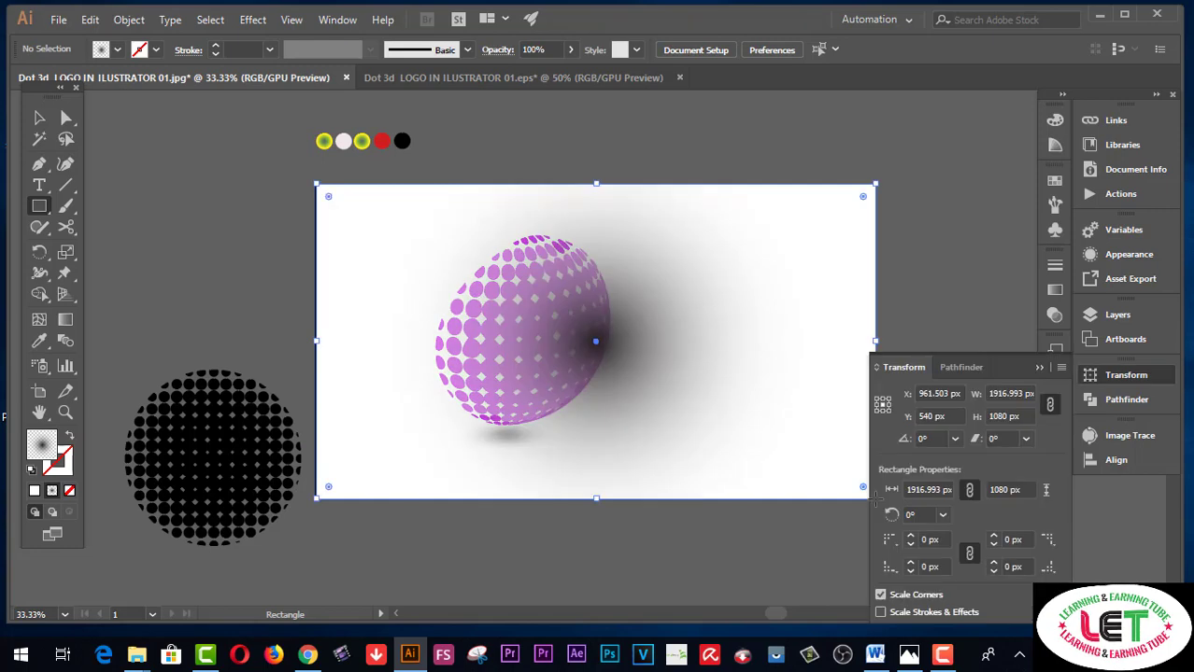
pyautogui.click(38, 342)
pyautogui.click(323, 141)
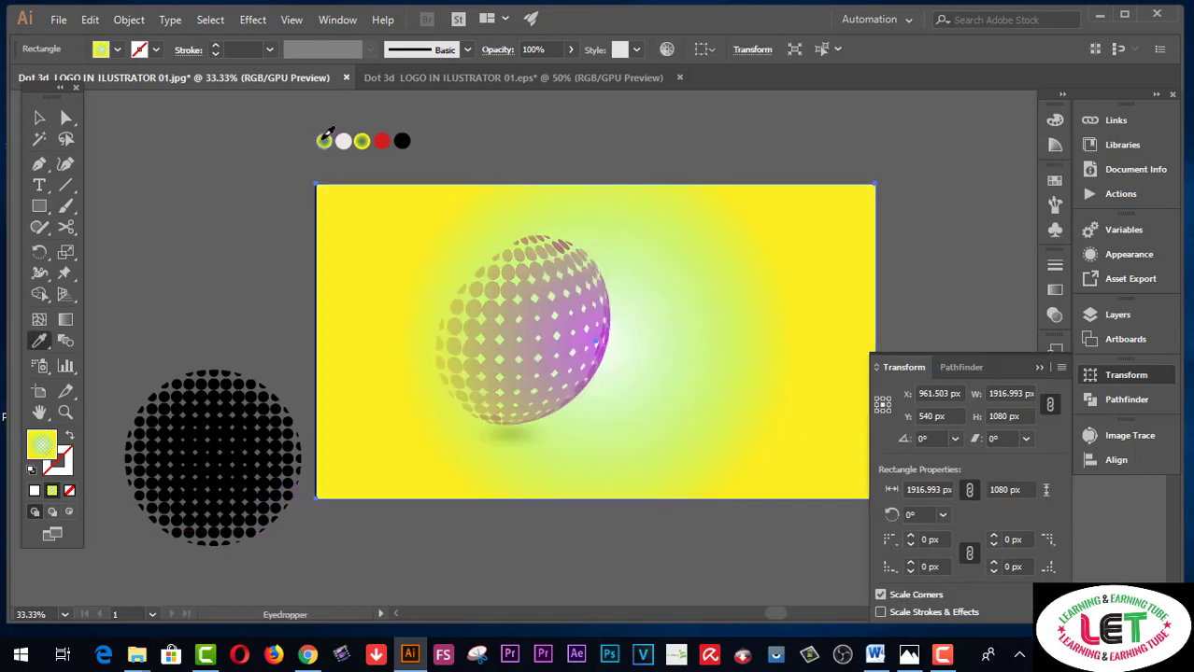
pyautogui.click(39, 119)
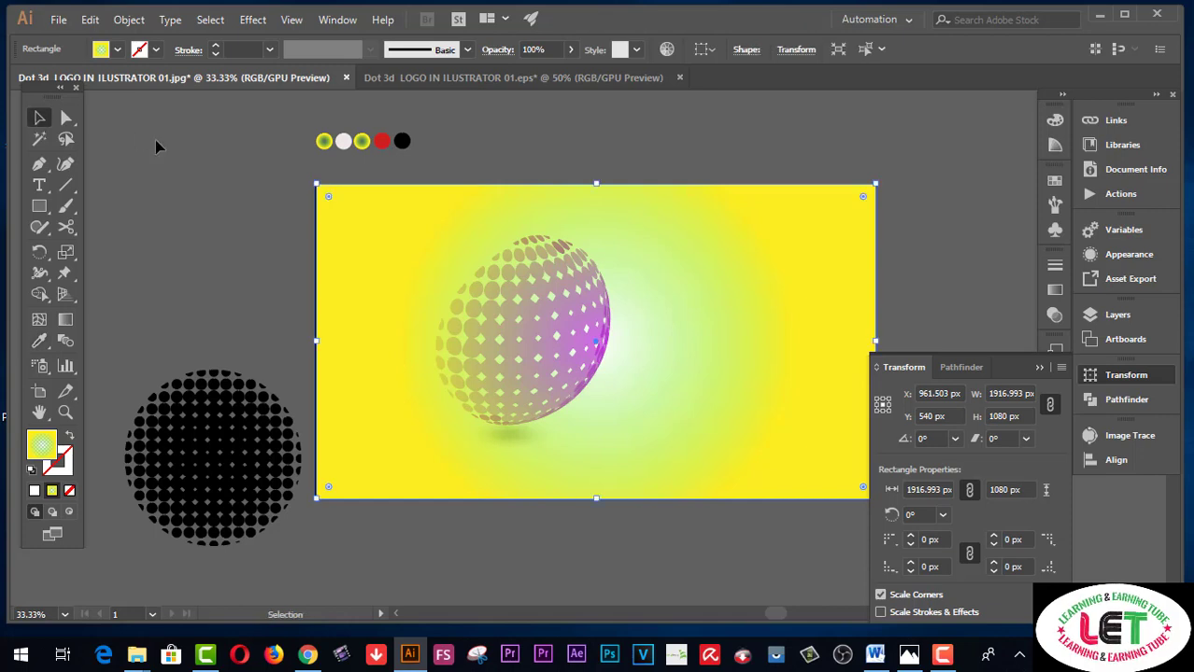
pyautogui.click(155, 140)
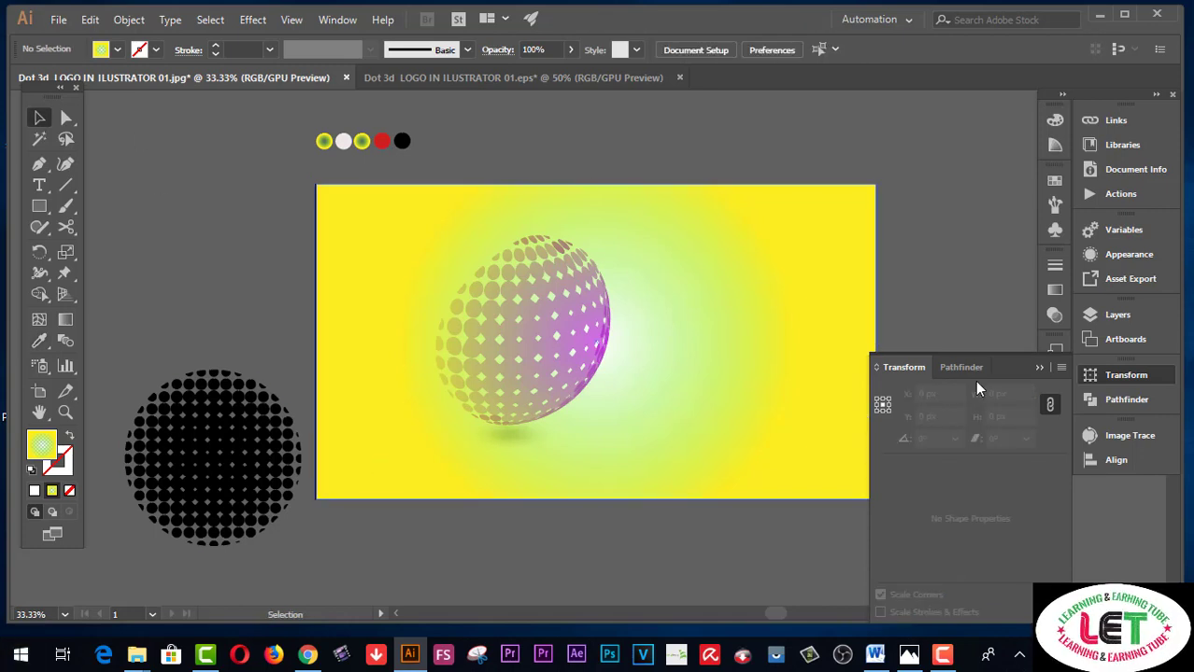
pyautogui.click(1037, 367)
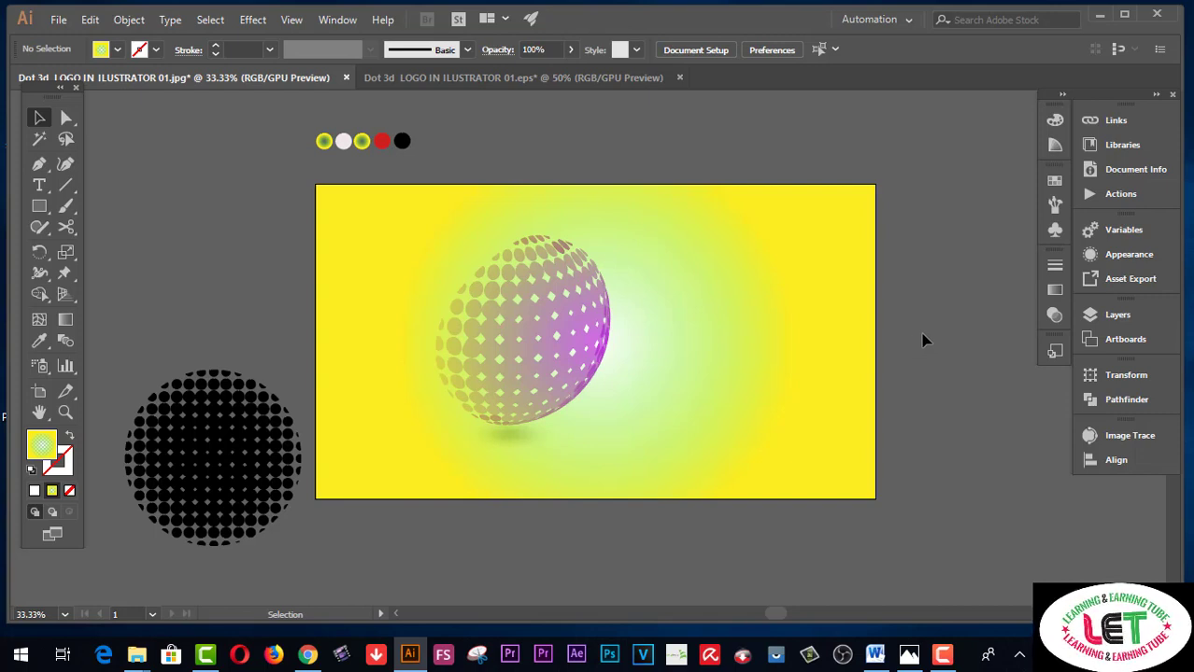
# Move the shadow ellipse's gradient midpoint to 72.11% so it reads darker
pyautogui.click(519, 433)
pyautogui.press('a')
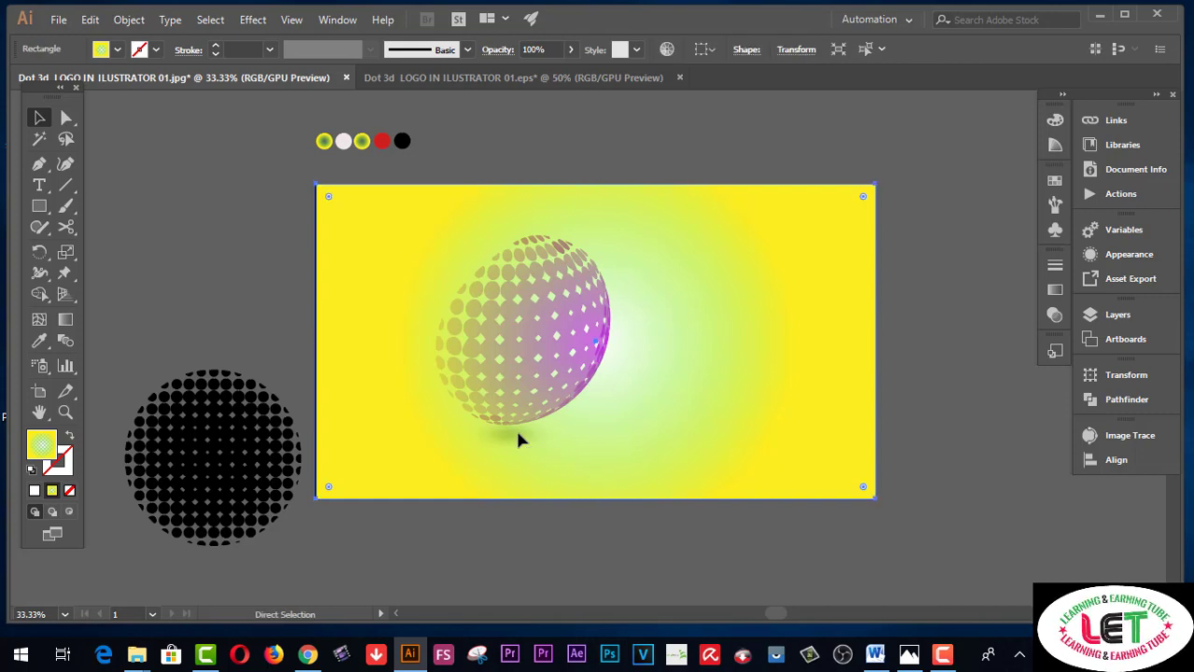
pyautogui.hotkey('ctrl', 'shift', 'a')
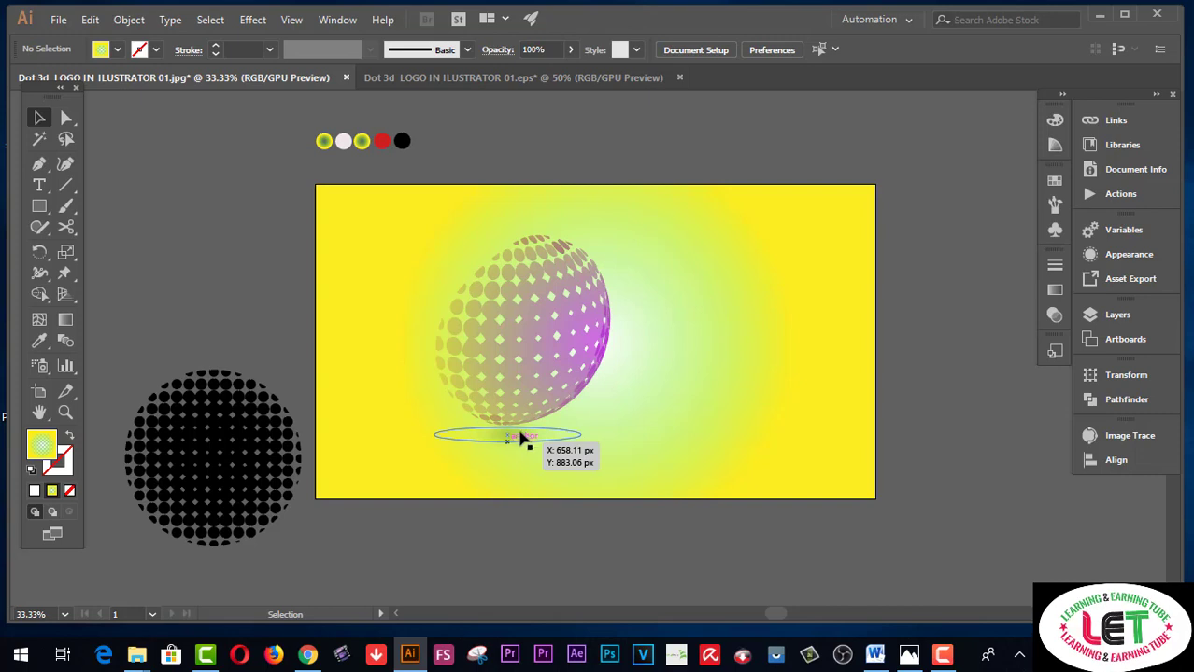
pyautogui.click(524, 438)
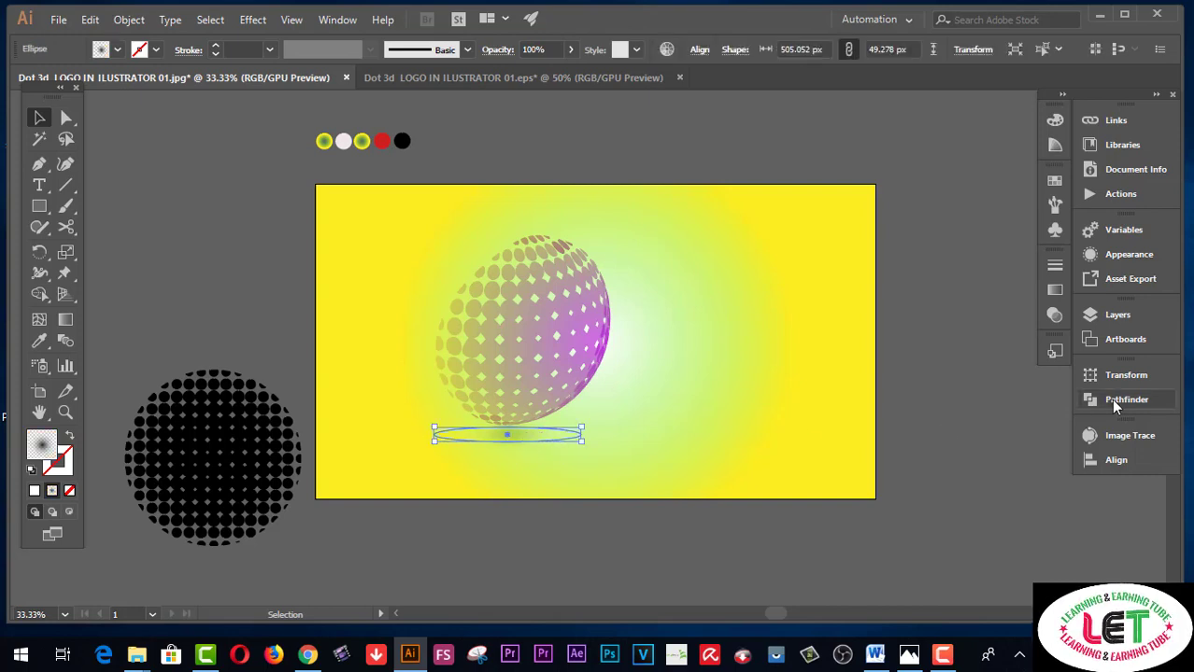
pyautogui.click(1053, 291)
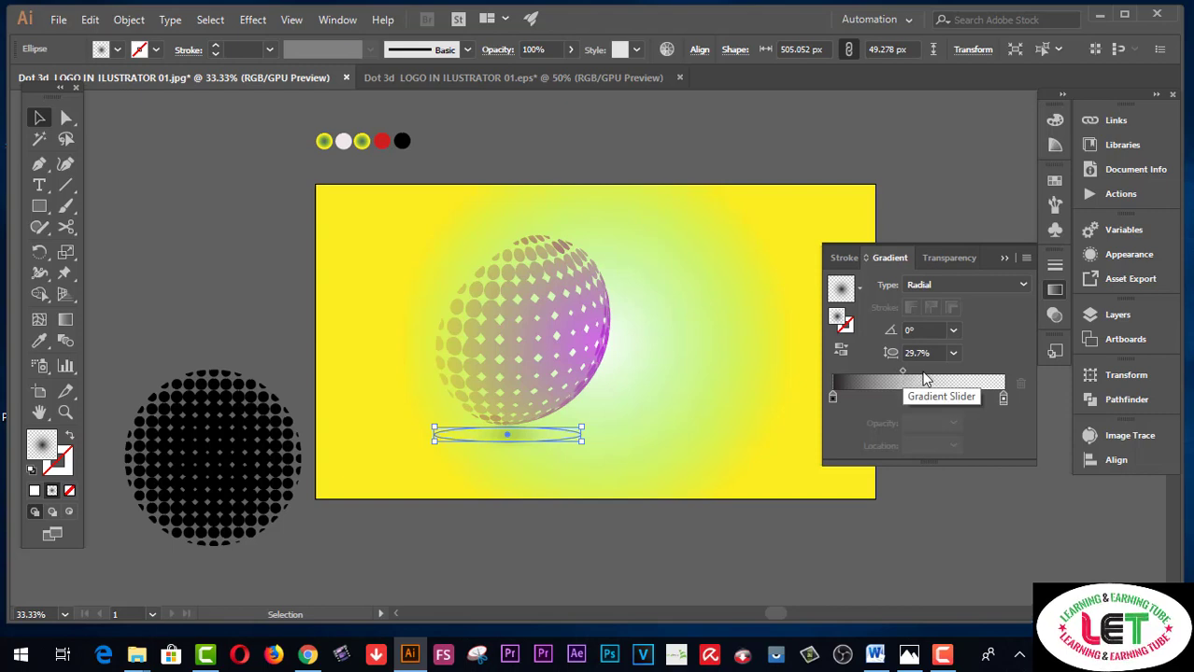
pyautogui.moveTo(901, 370); pyautogui.dragTo(959, 378)
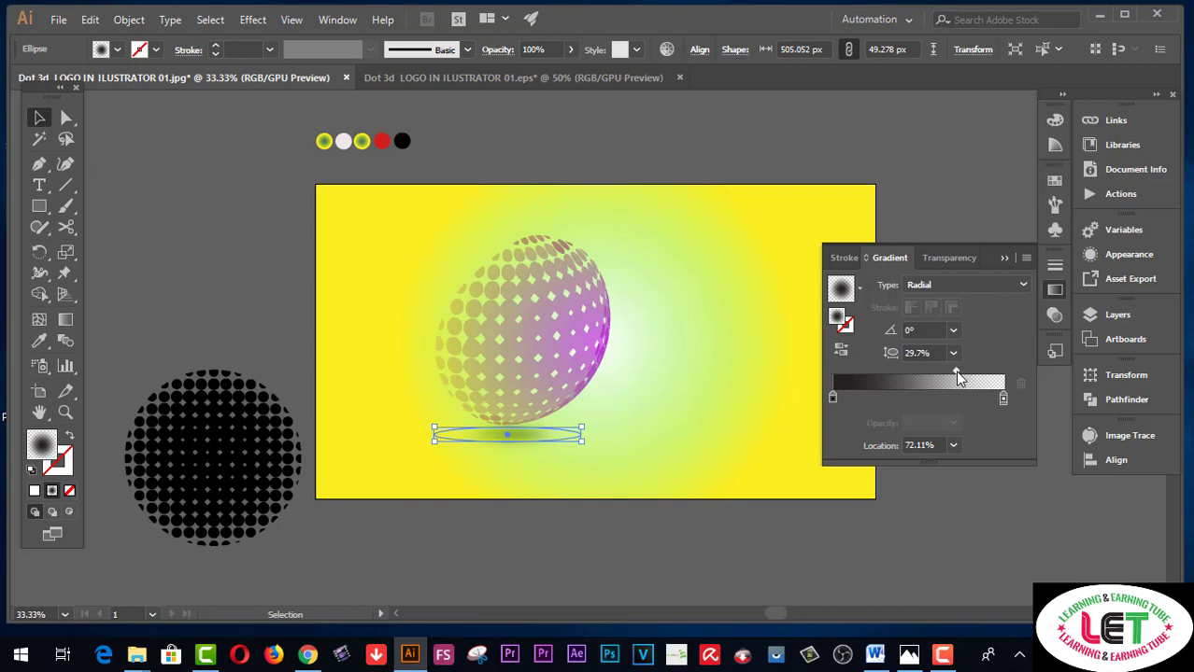
pyautogui.click(1004, 261)
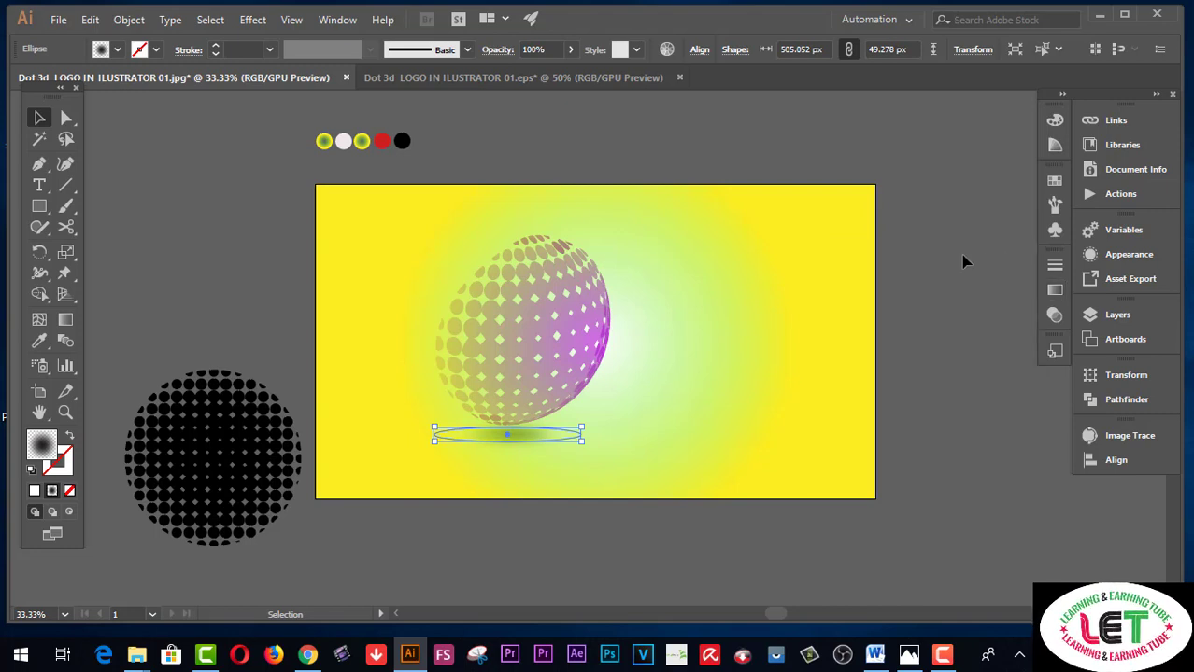
pyautogui.click(905, 250)
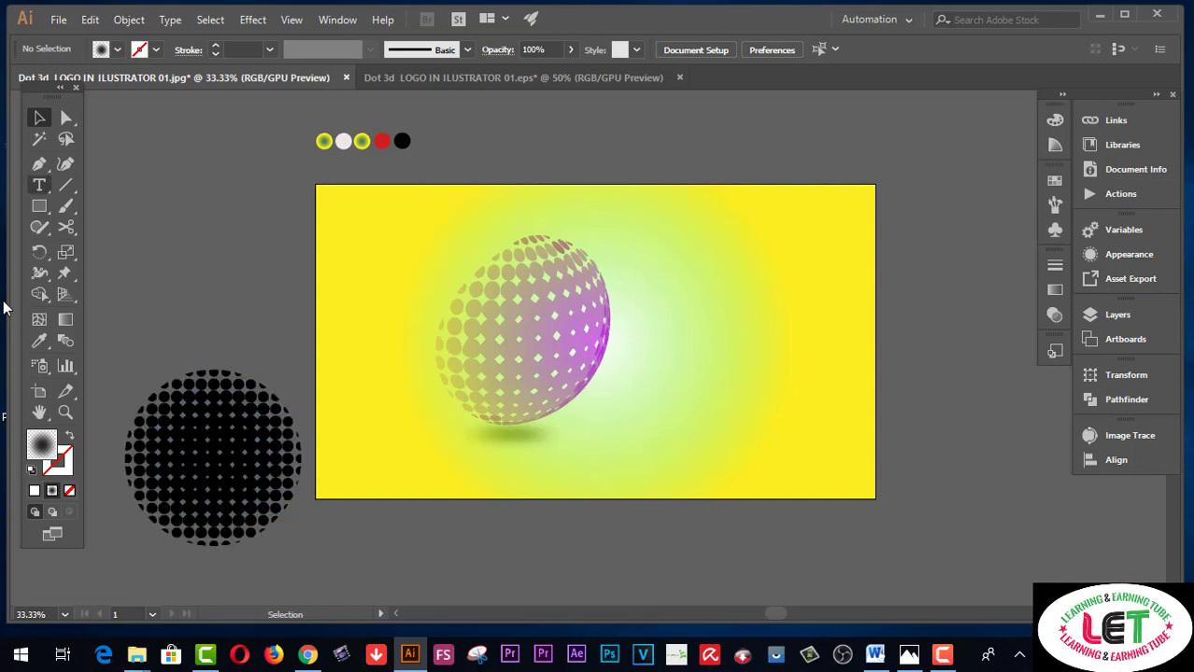
# Place DOT text at 164.52 pt to the sphere's right and stretch it wider
pyautogui.click(38, 187)
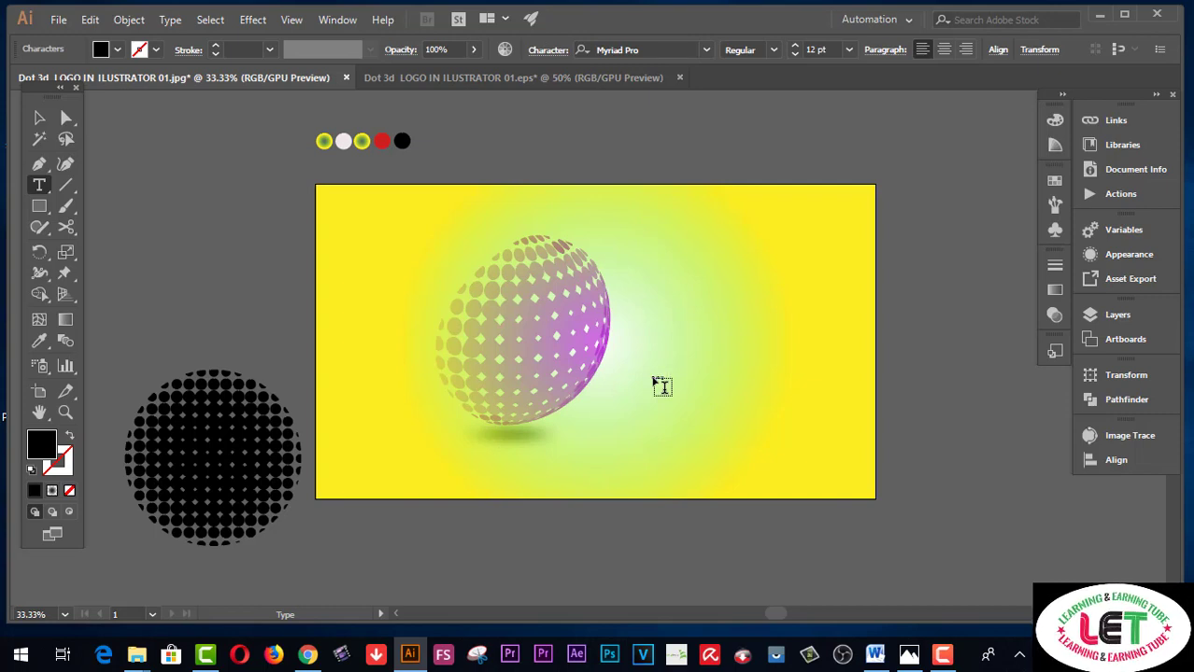
pyautogui.click(660, 381)
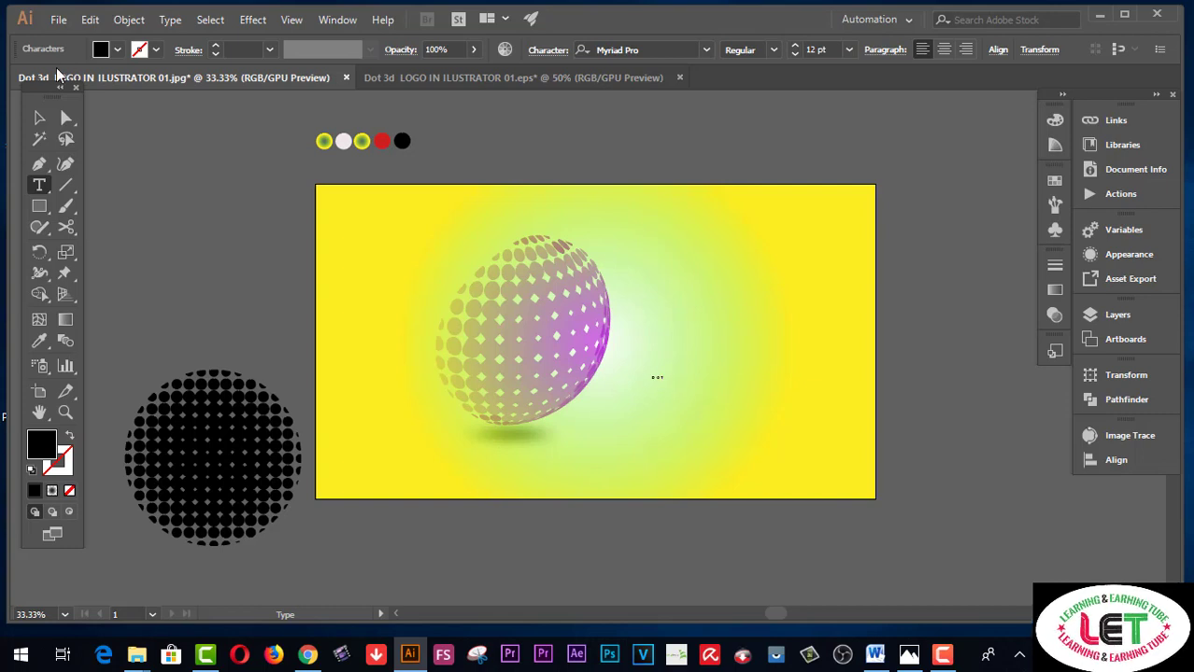
pyautogui.click(40, 114)
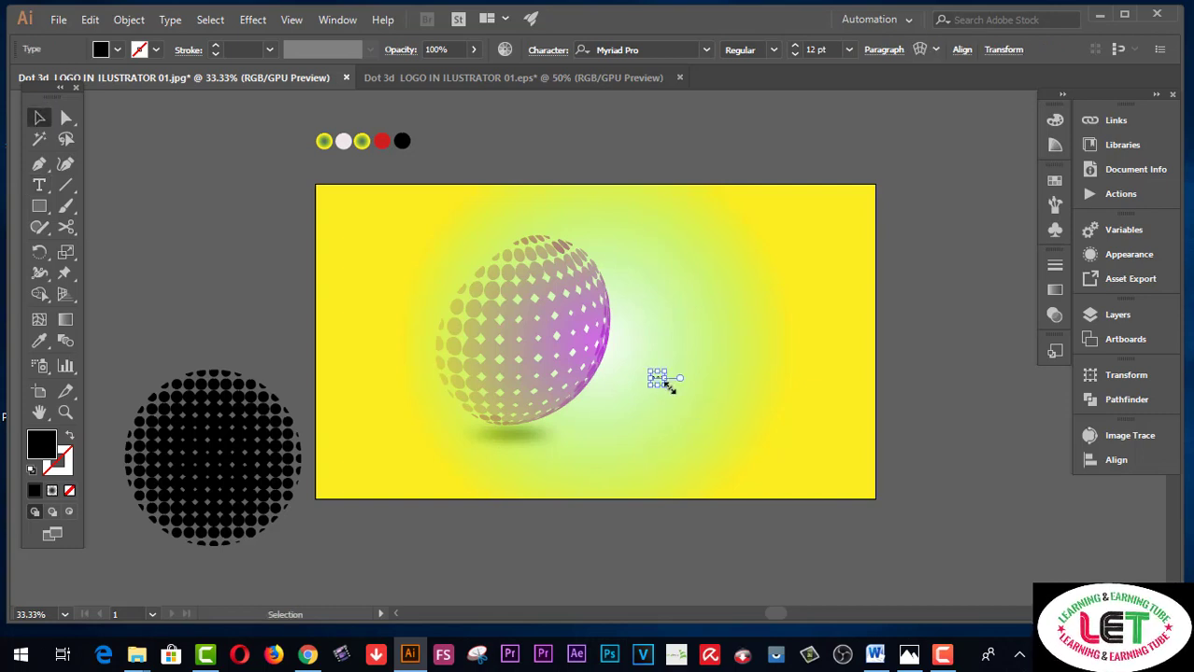
pyautogui.moveTo(665, 383)
pyautogui.mouseDown()
pyautogui.moveTo(917, 482)
pyautogui.moveTo(813, 458)
pyautogui.mouseUp()
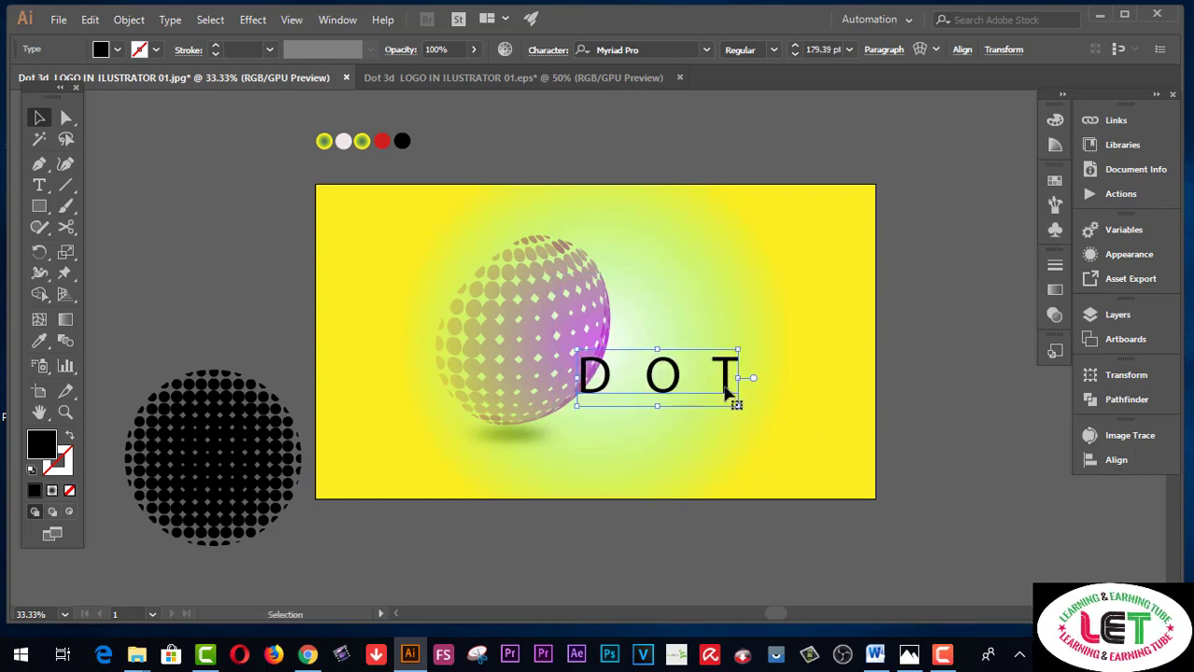
pyautogui.moveTo(723, 390); pyautogui.dragTo(777, 400)
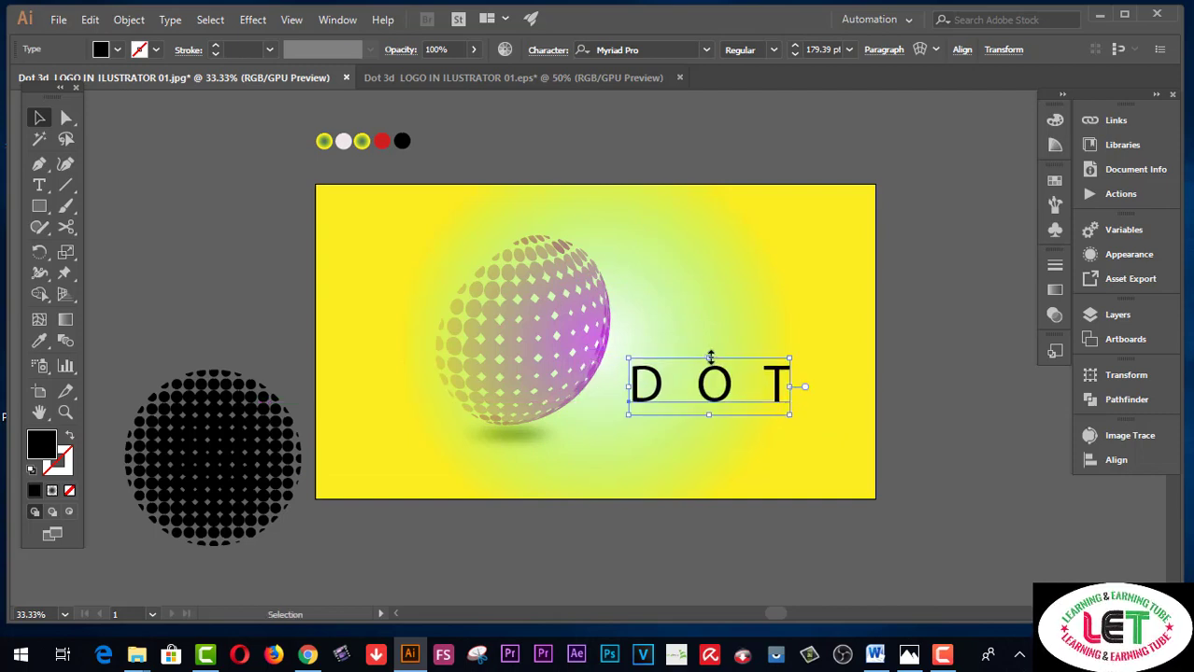
pyautogui.moveTo(710, 357); pyautogui.dragTo(709, 364)
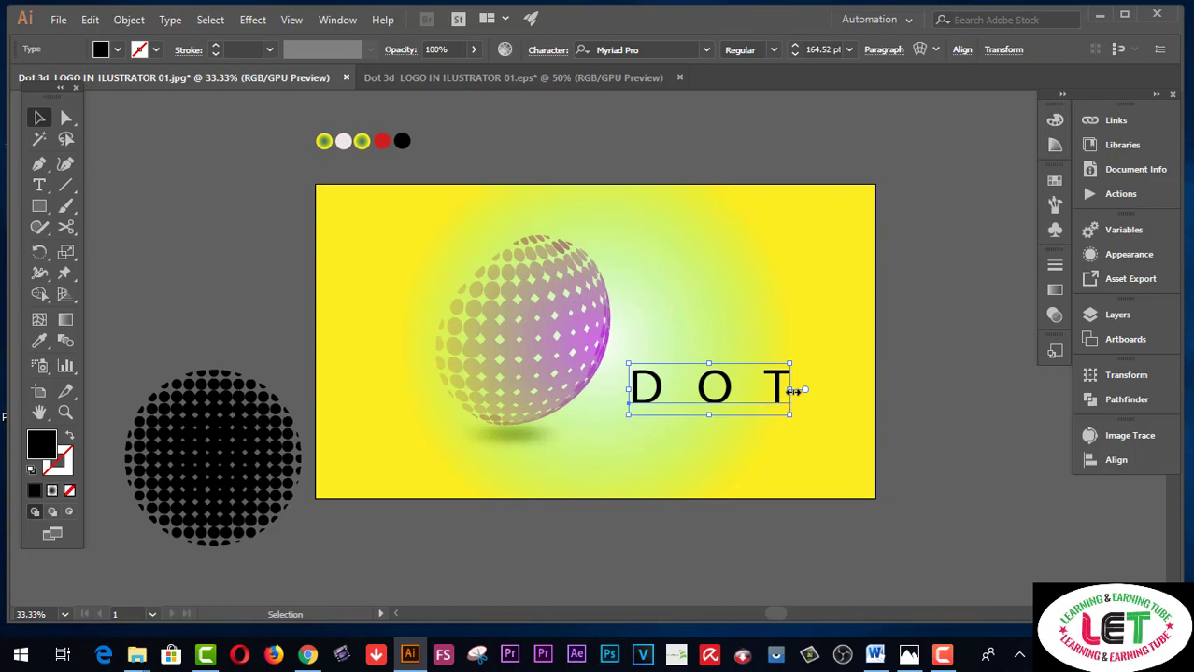
pyautogui.moveTo(793, 392); pyautogui.dragTo(813, 391)
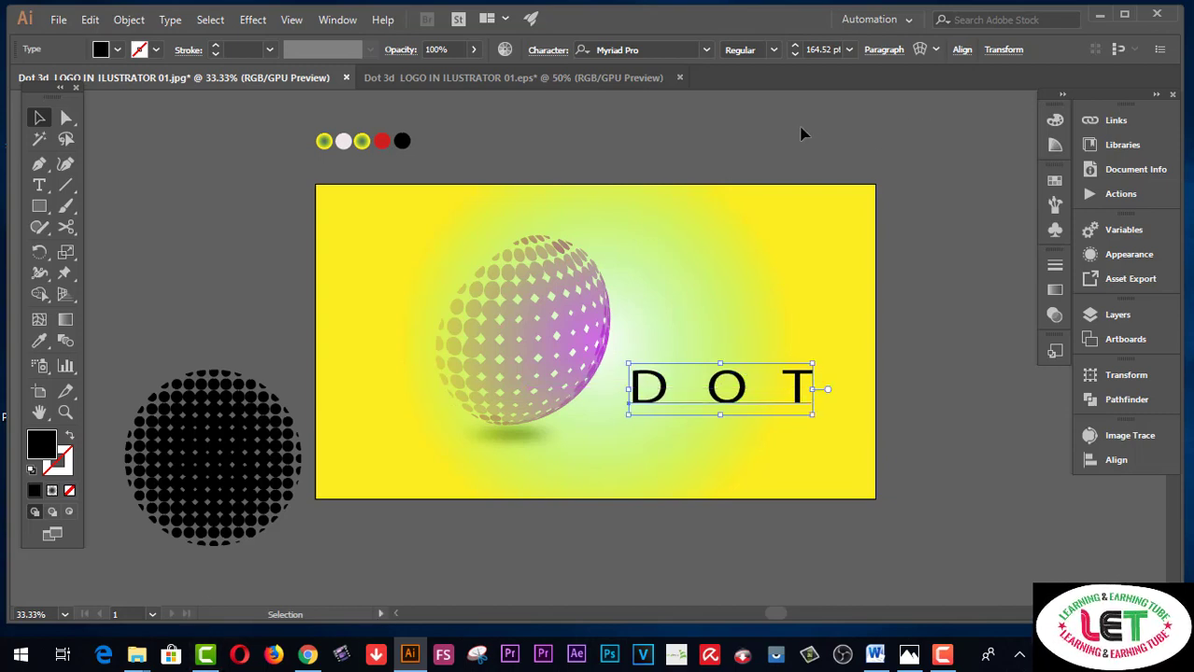
# Set DOT in Eras Bold ITC and Alt-drag a copy about 166 px below it
pyautogui.click(707, 52)
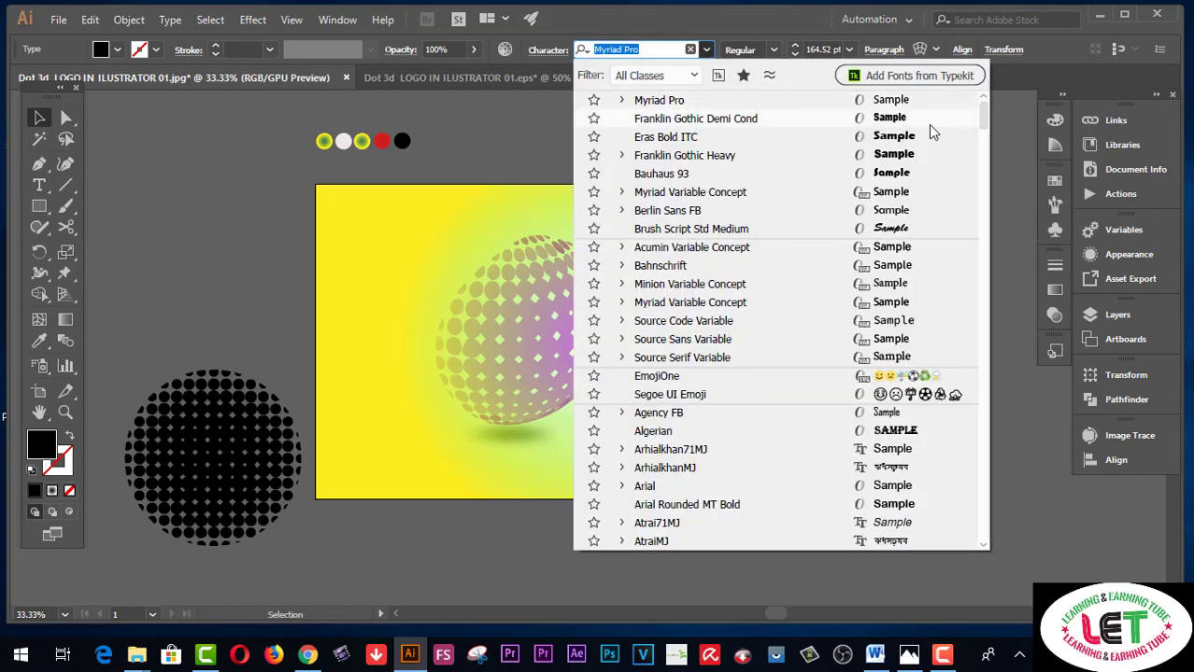
pyautogui.click(906, 139)
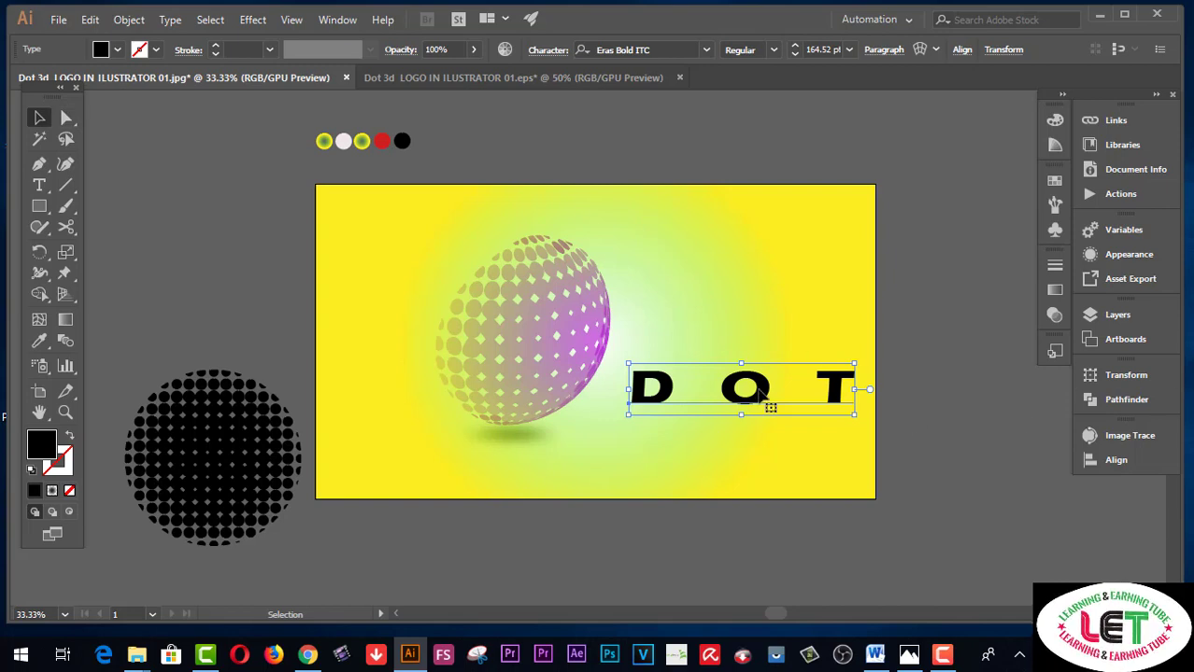
pyautogui.moveTo(752, 408); pyautogui.dragTo(752, 456)
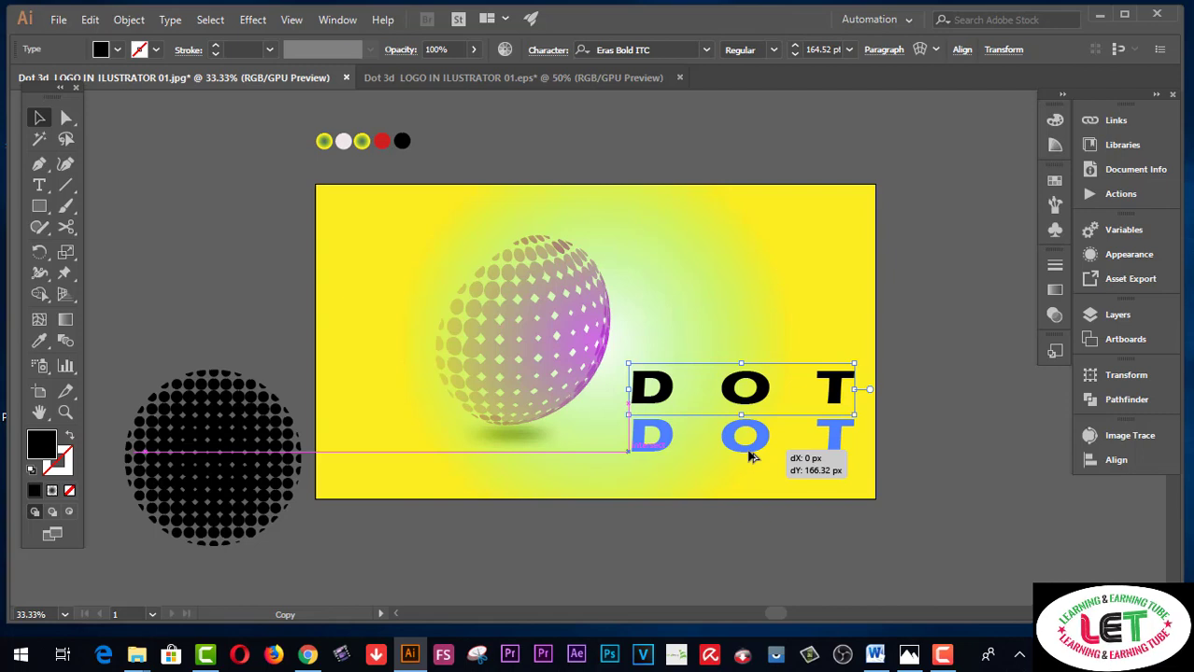
# Turn the copy into 'LOGO DESIGN' at 82.34 pt and tuck it under DOT
pyautogui.moveTo(752, 457); pyautogui.dragTo(755, 451)
pyautogui.write('LOGO DESIGN')
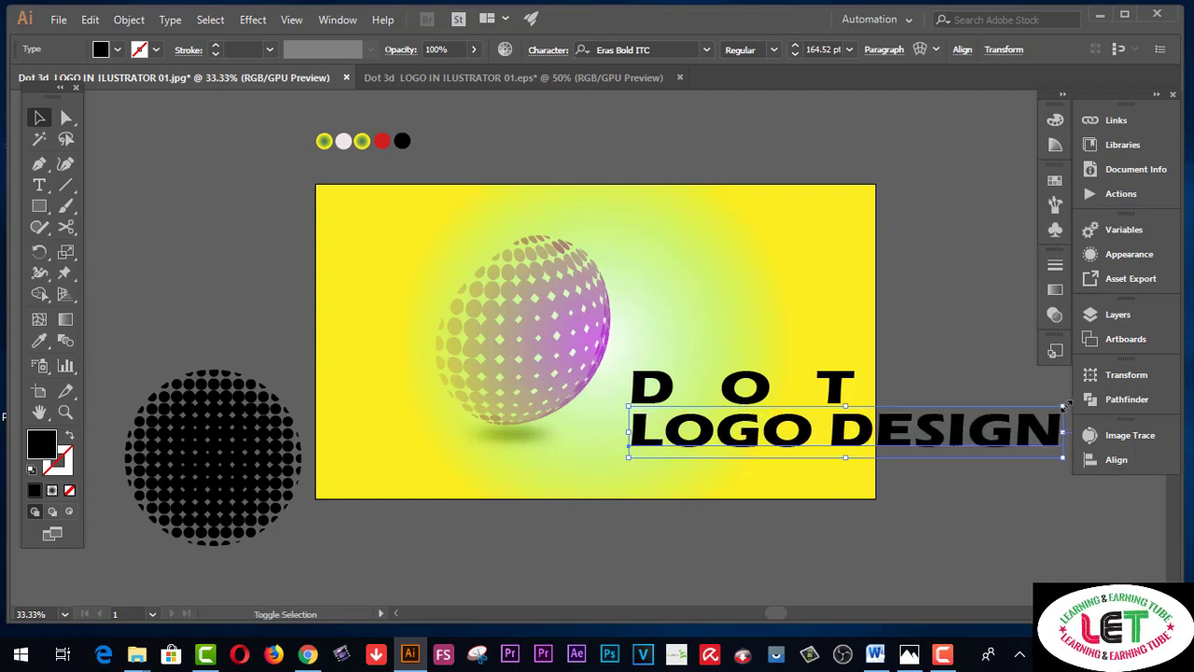
pyautogui.moveTo(1063, 407)
pyautogui.mouseDown()
pyautogui.moveTo(1029, 425)
pyautogui.moveTo(1039, 417)
pyautogui.mouseUp()
pyautogui.moveTo(972, 433)
pyautogui.mouseDown()
pyautogui.moveTo(878, 431)
pyautogui.moveTo(890, 415)
pyautogui.moveTo(839, 429)
pyautogui.mouseUp()
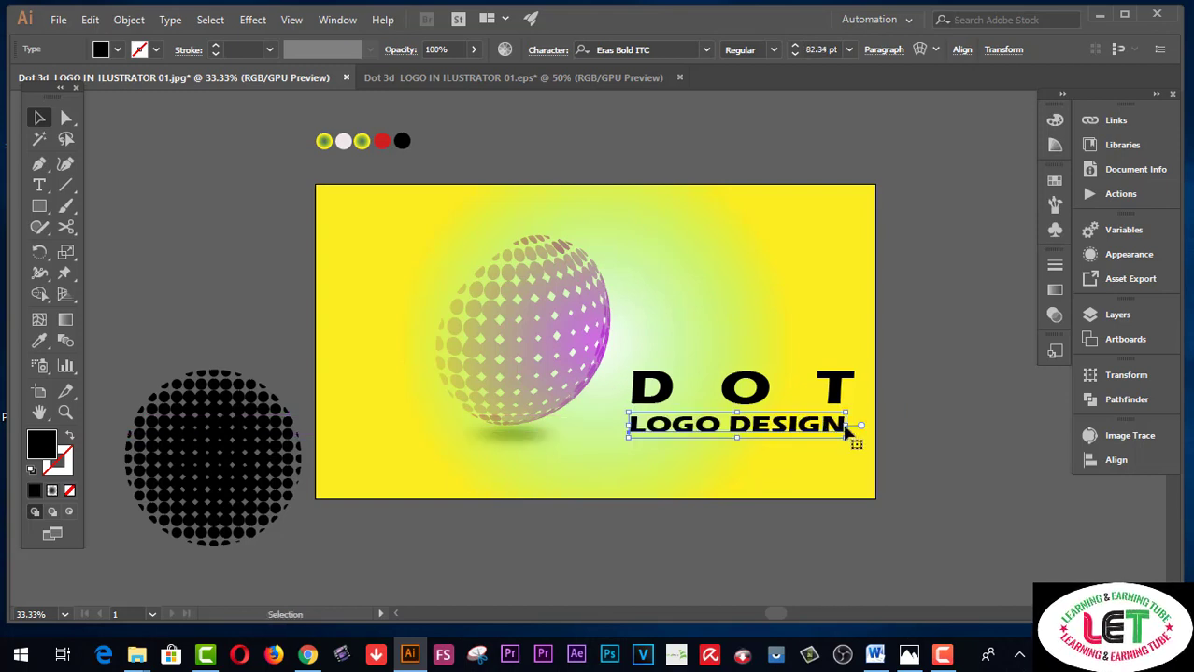
pyautogui.click(916, 406)
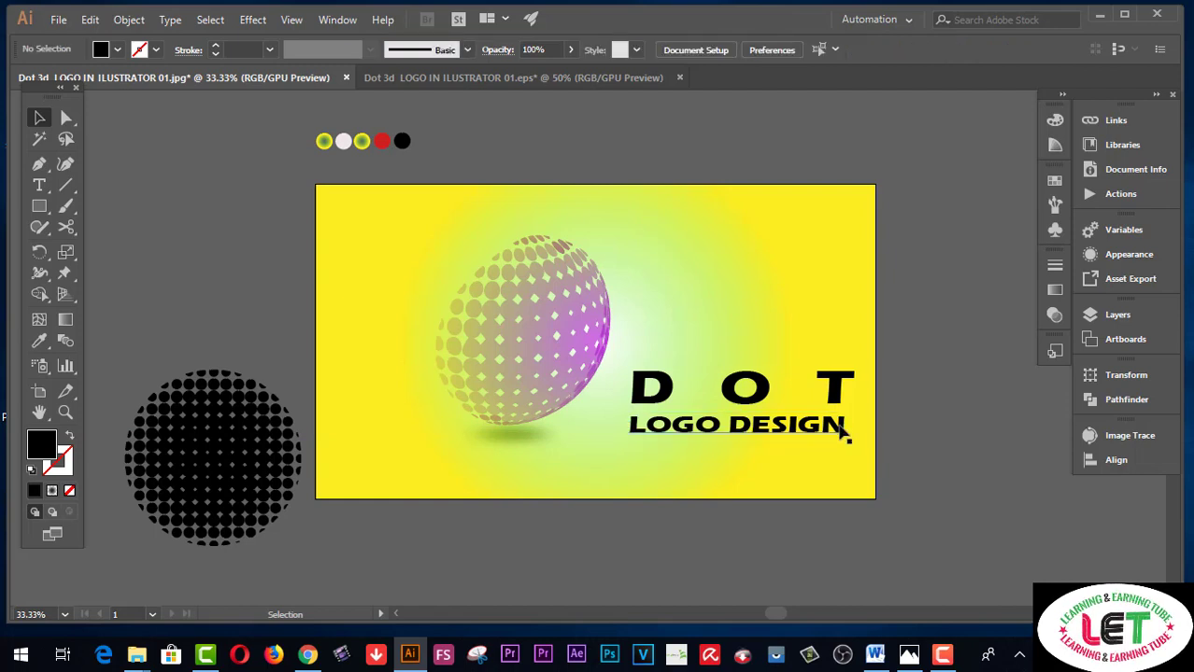
# Narrow LOGO DESIGN to about 739.79 x 89.21 px and nudge it left under DOT
pyautogui.click(65, 412)
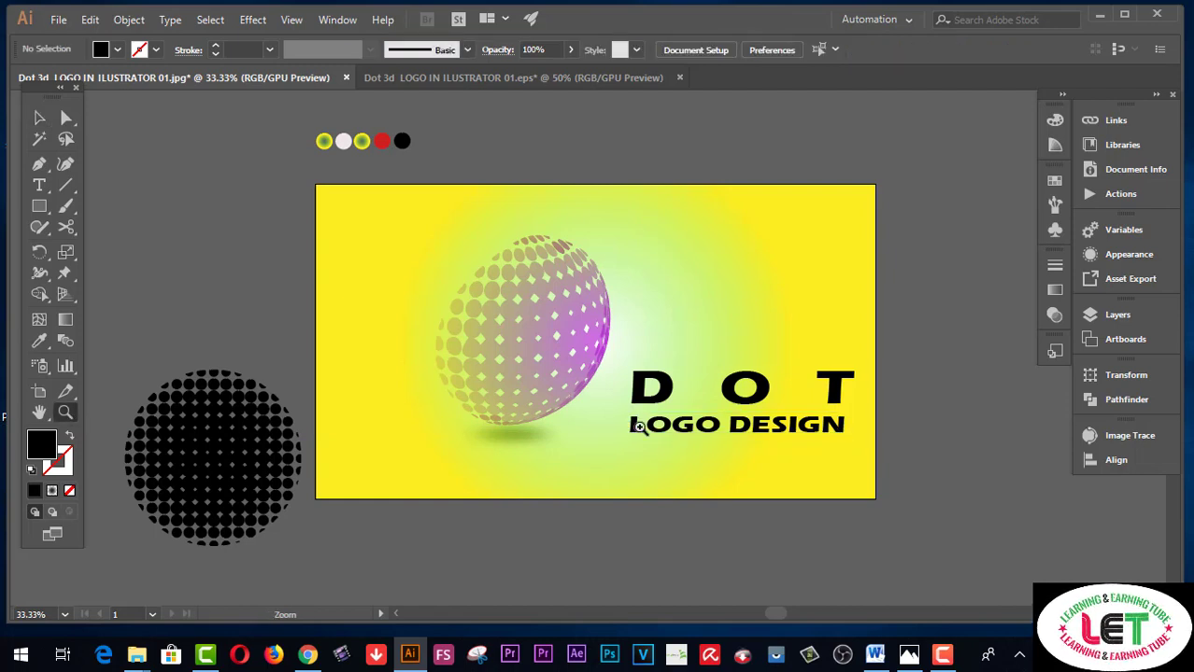
pyautogui.click(775, 425)
pyautogui.click(542, 364)
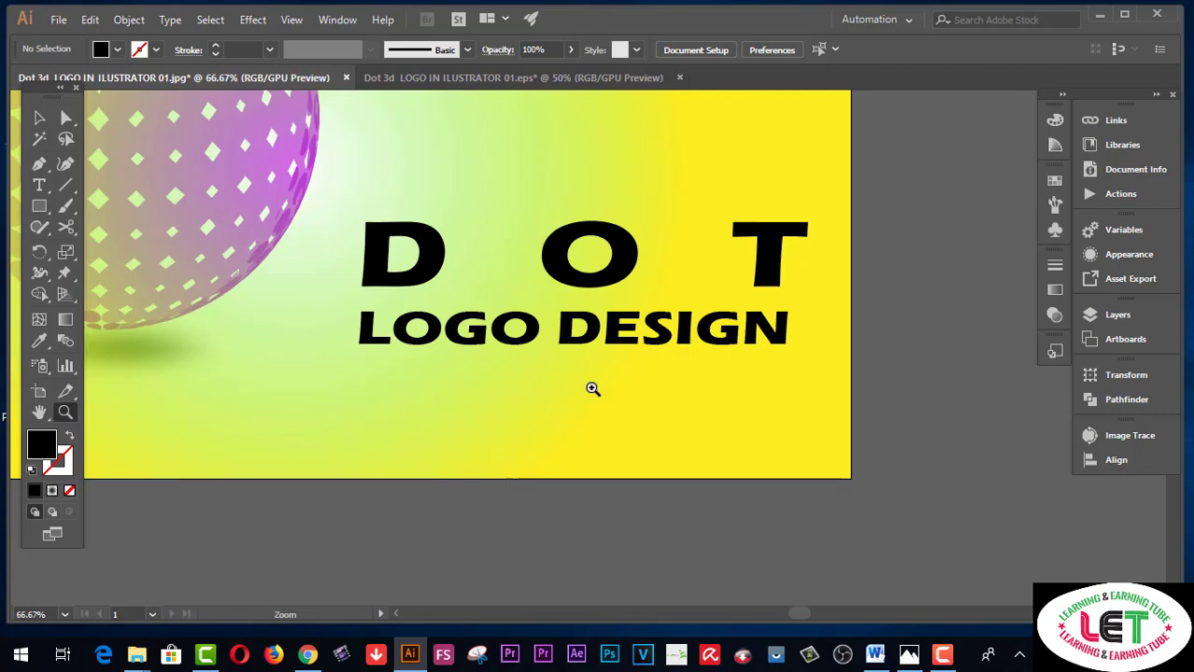
pyautogui.click(39, 118)
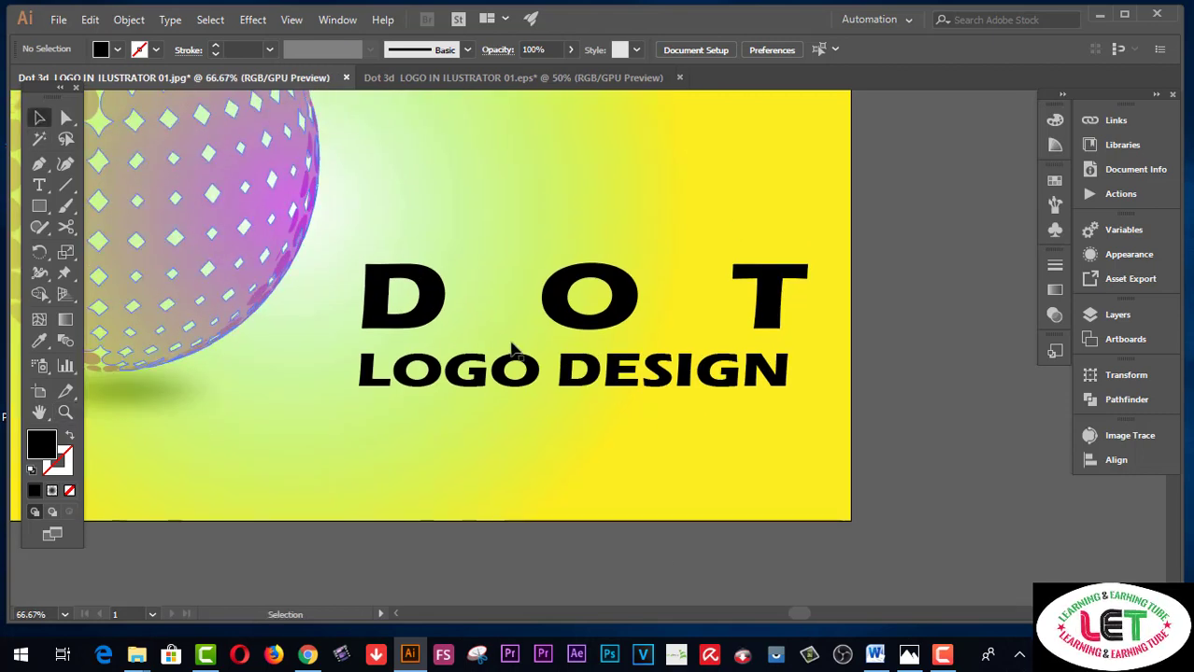
pyautogui.click(615, 371)
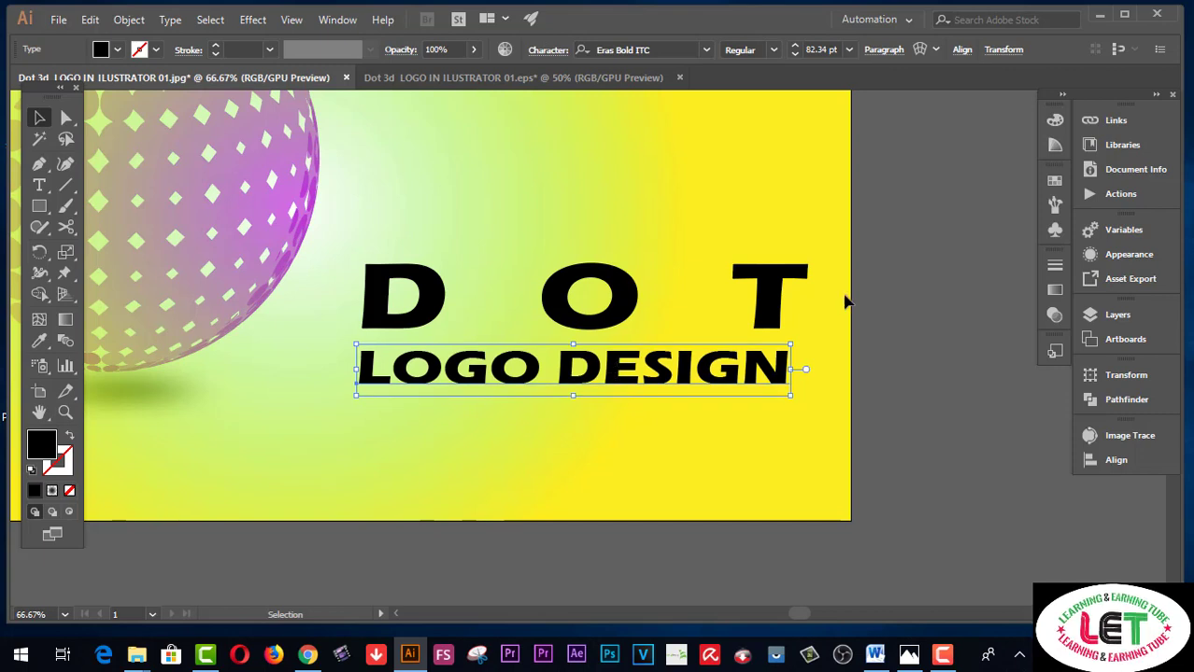
pyautogui.click(872, 290)
pyautogui.click(789, 367)
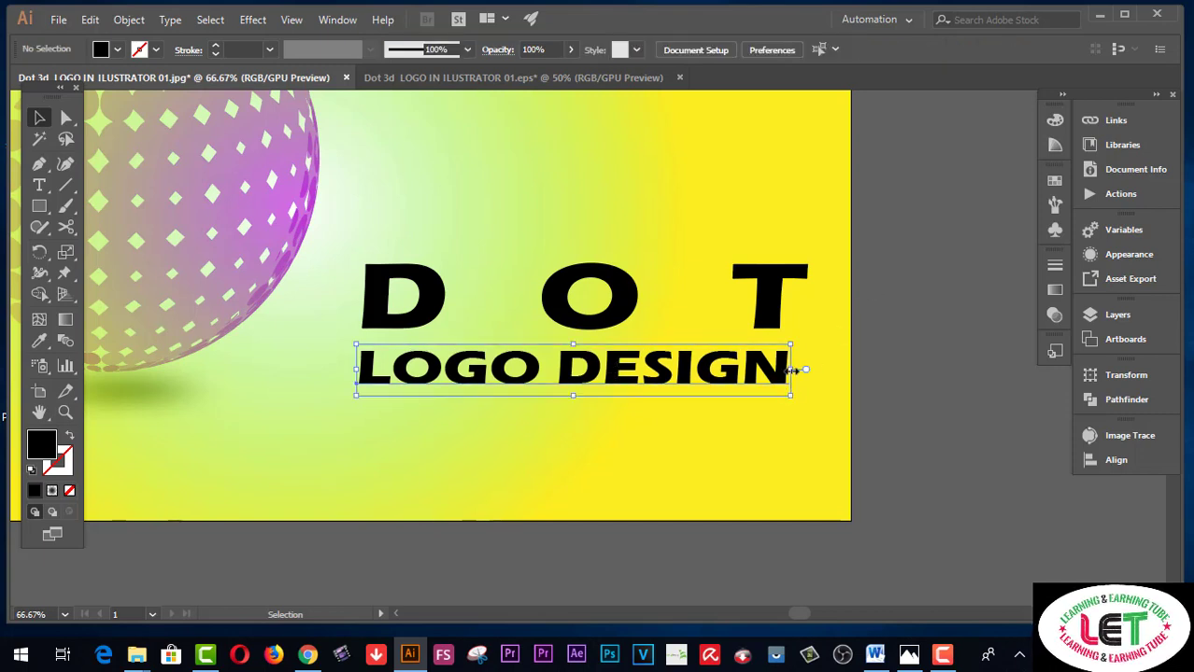
pyautogui.moveTo(789, 368); pyautogui.dragTo(784, 368)
pyautogui.click(887, 321)
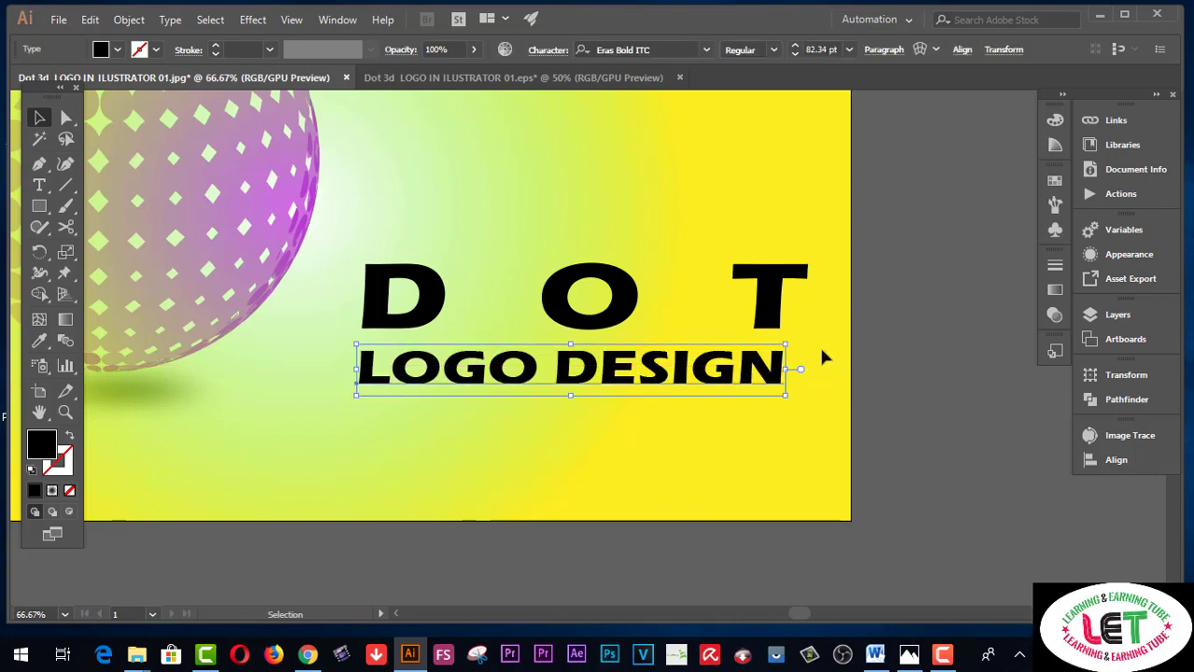
pyautogui.press('Left')
pyautogui.press('Left')
pyautogui.press('Left')
pyautogui.click(883, 316)
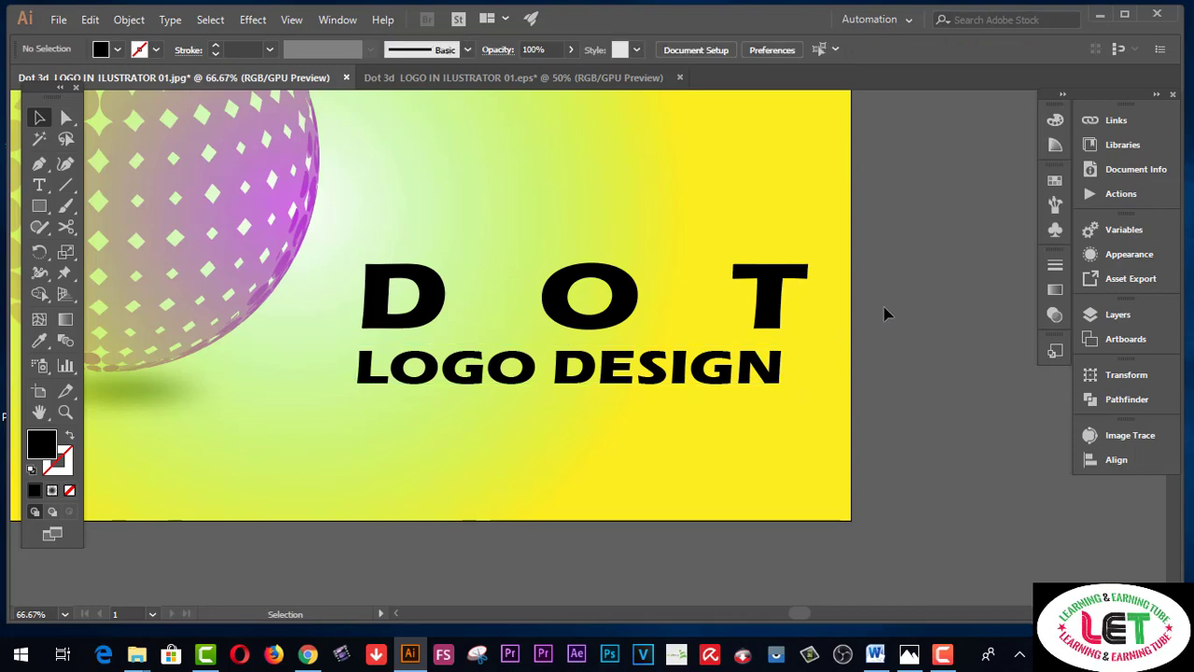
pyautogui.click(773, 379)
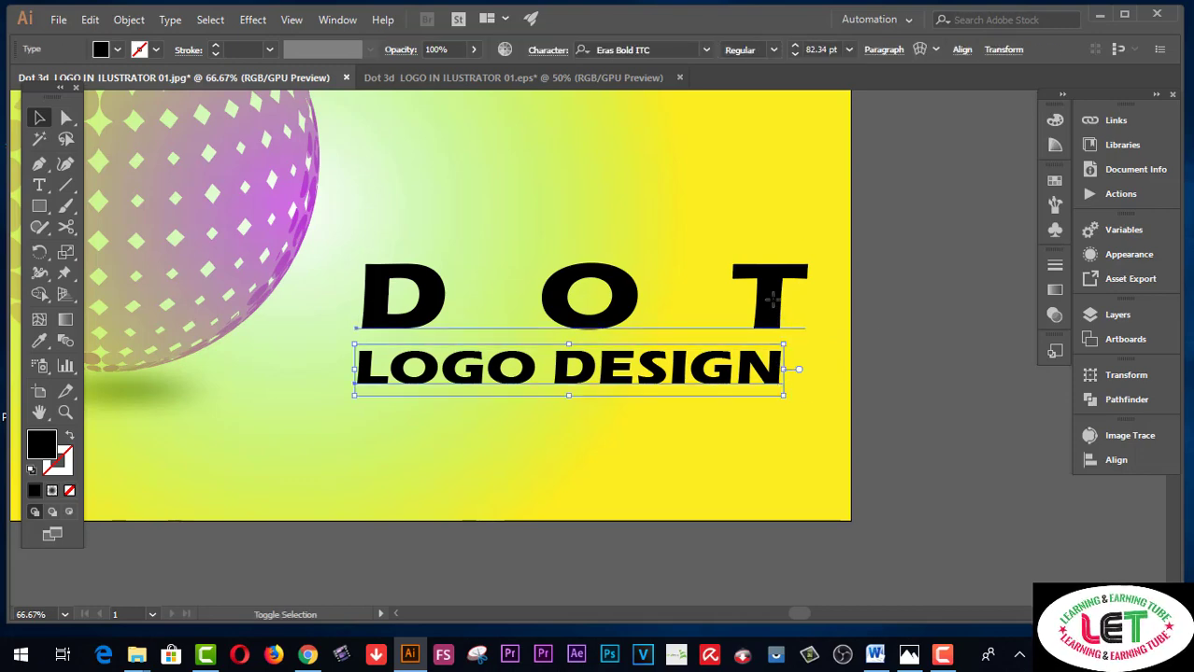
# Convert both DOT and LOGO DESIGN text lines to outlines
pyautogui.keyDown('shift'); pyautogui.click(773, 316); pyautogui.keyUp('shift')
pyautogui.rightClick(774, 309)
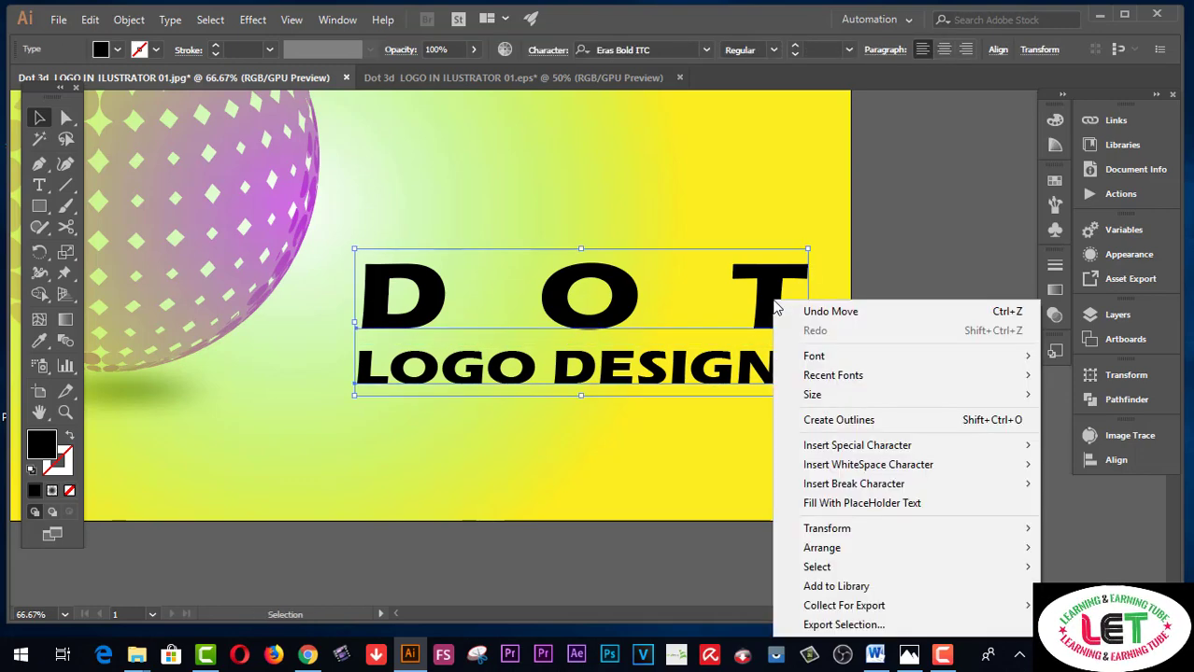
pyautogui.click(818, 420)
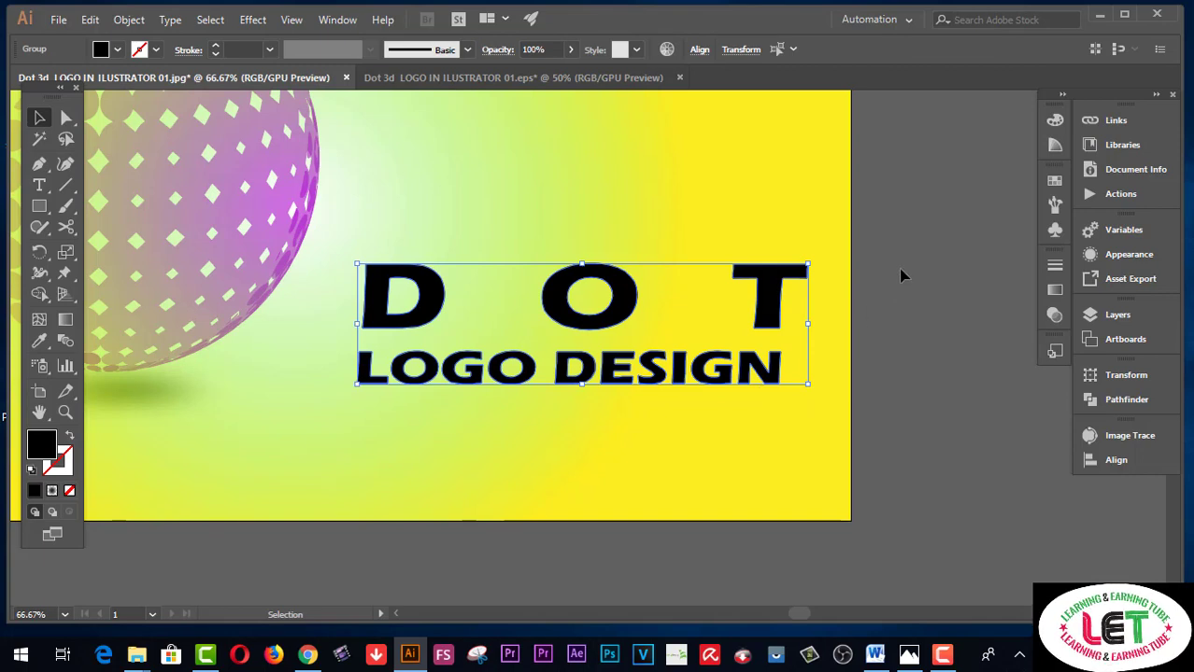
pyautogui.click(872, 290)
# Recolour the DOT letters solid blue, then add LOGO DESIGN to the selection
pyautogui.click(764, 311)
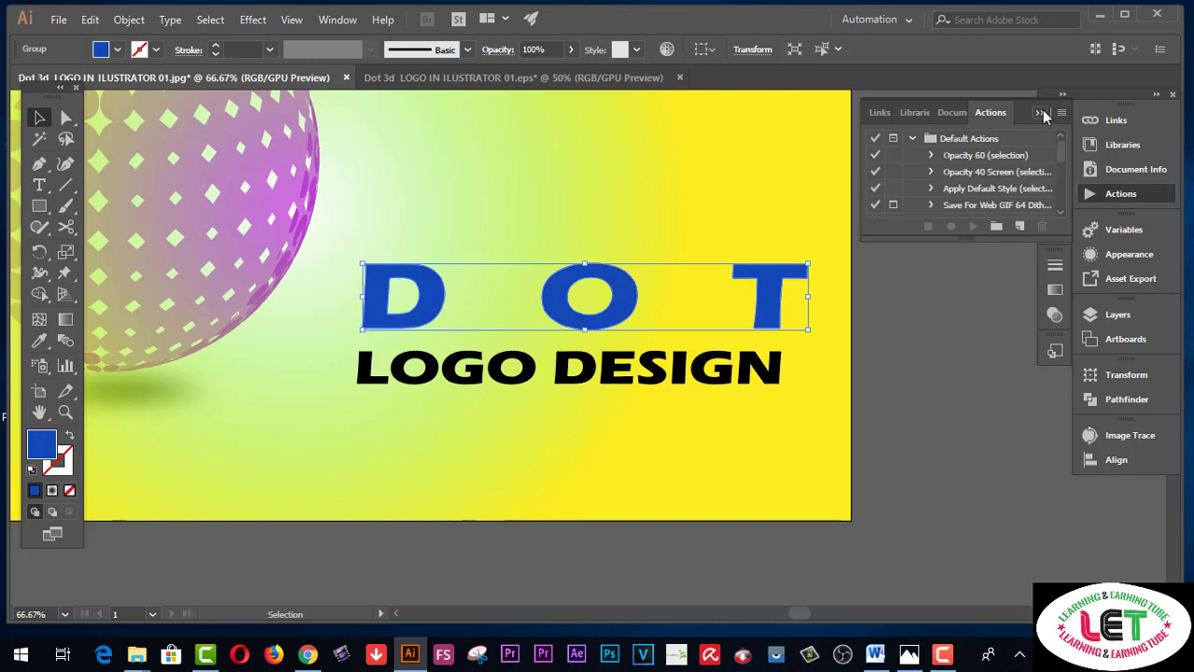
pyautogui.click(1040, 114)
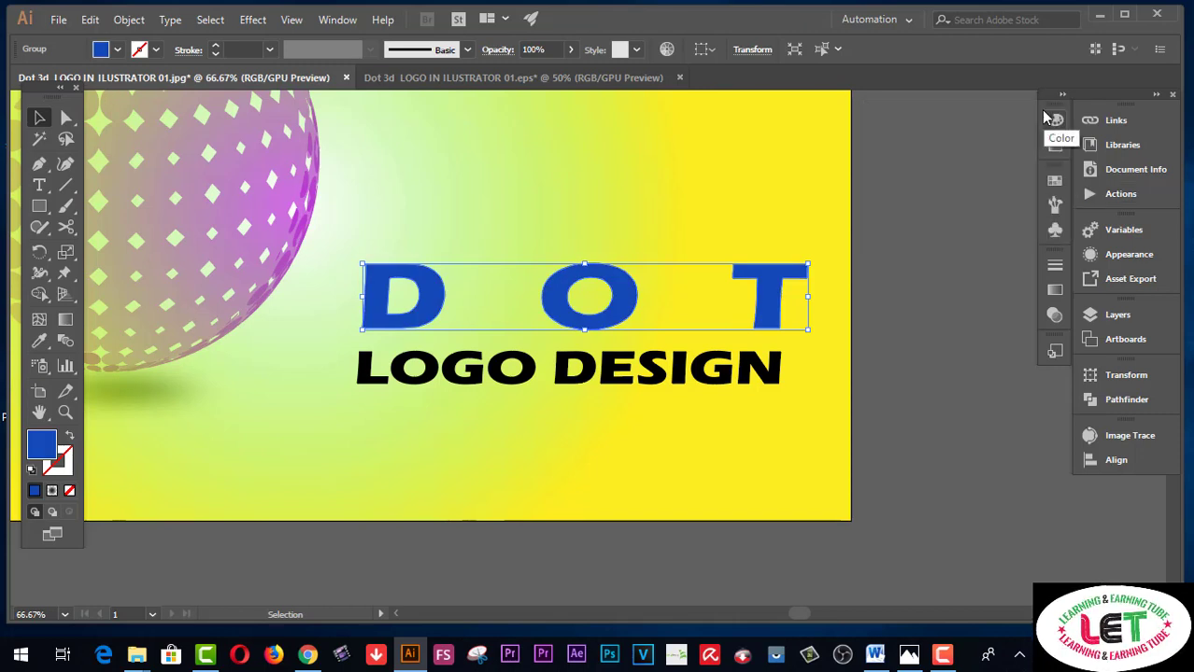
pyautogui.keyDown('shift'); pyautogui.click(630, 375); pyautogui.keyUp('shift')
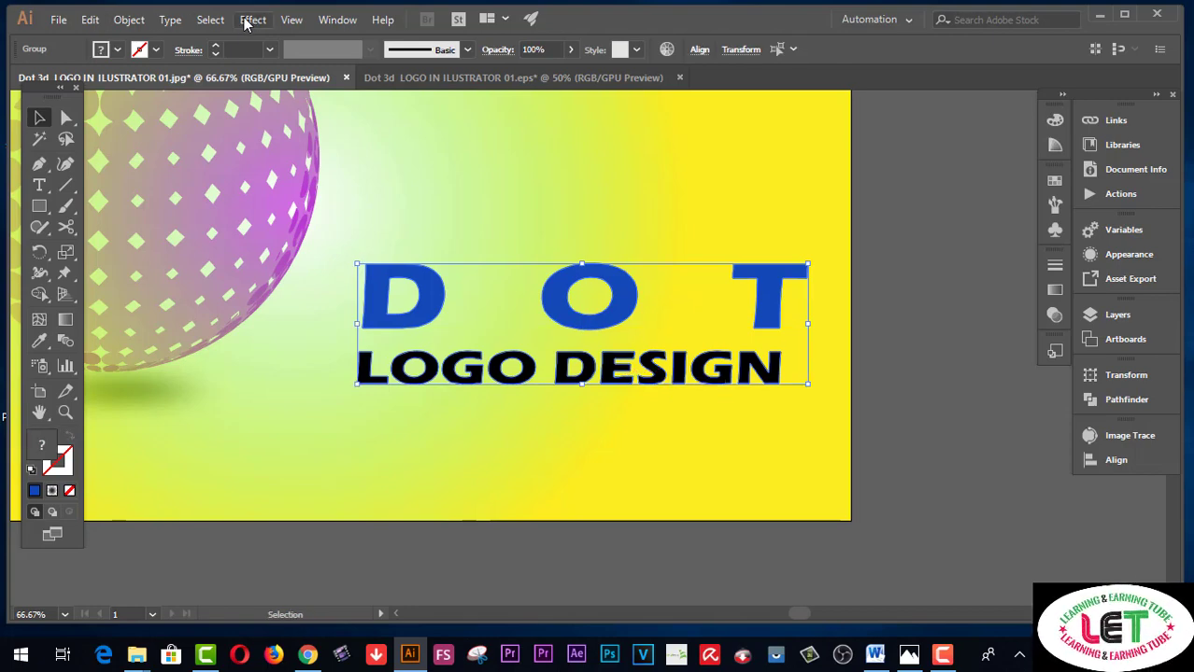
# Add a Multiply drop shadow to both titles: 75% opacity, 7/5.67 px offset, 5 px blur; then deselect
pyautogui.click(248, 23)
pyautogui.moveTo(275, 217)
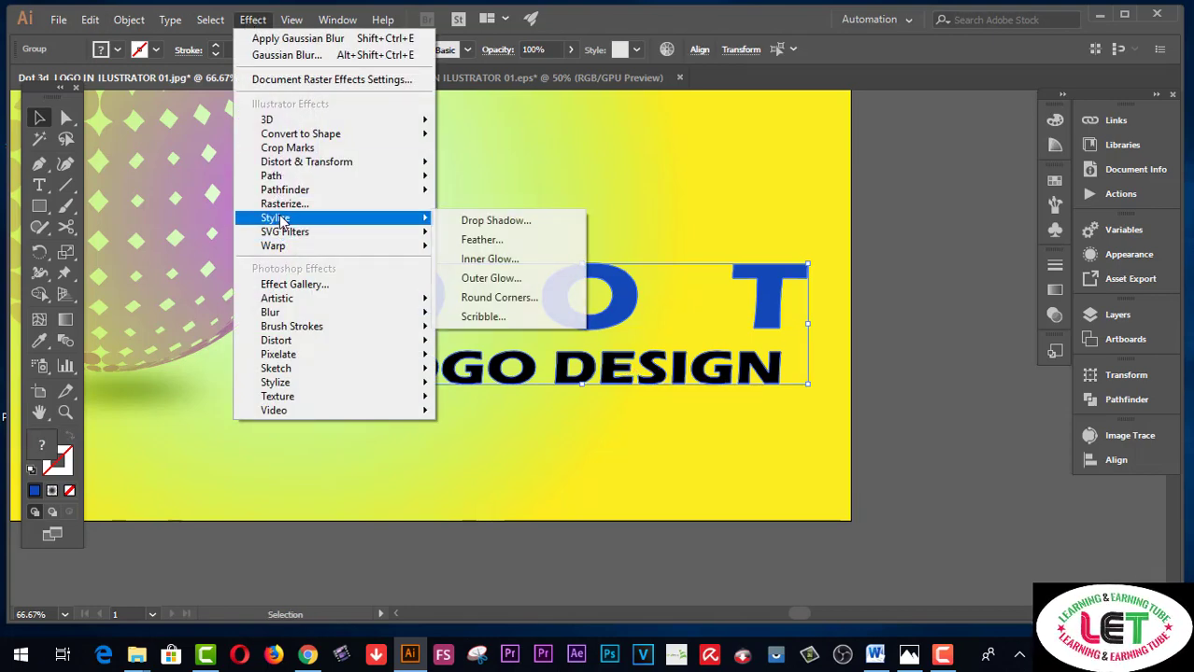
pyautogui.click(497, 223)
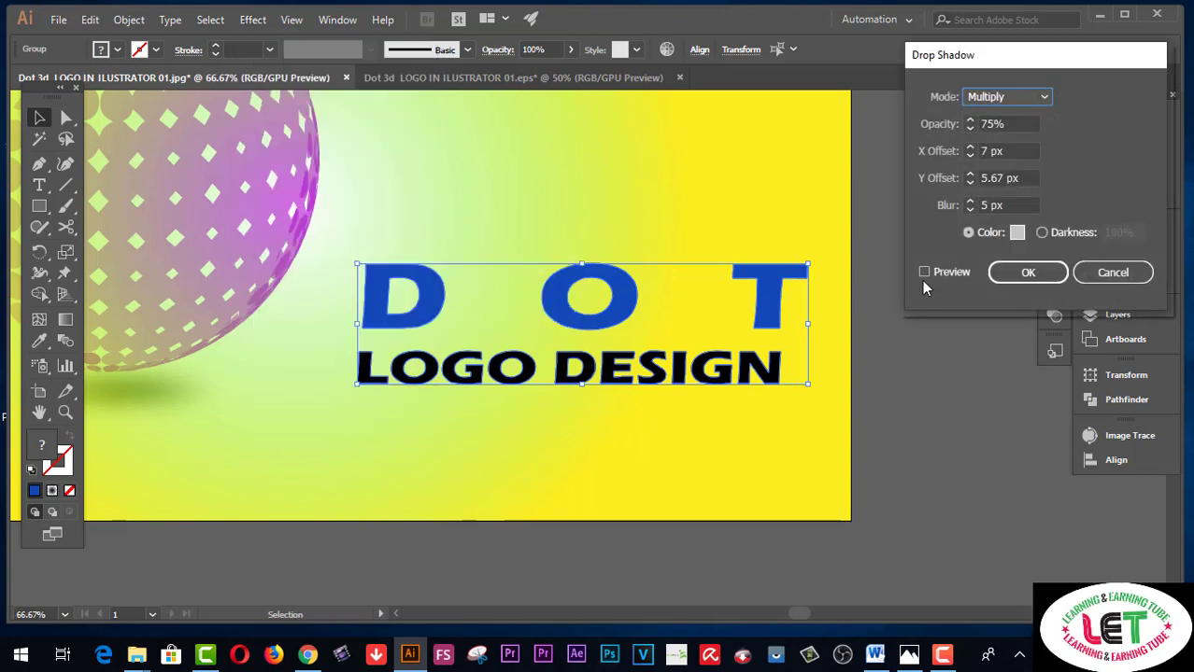
pyautogui.click(925, 272)
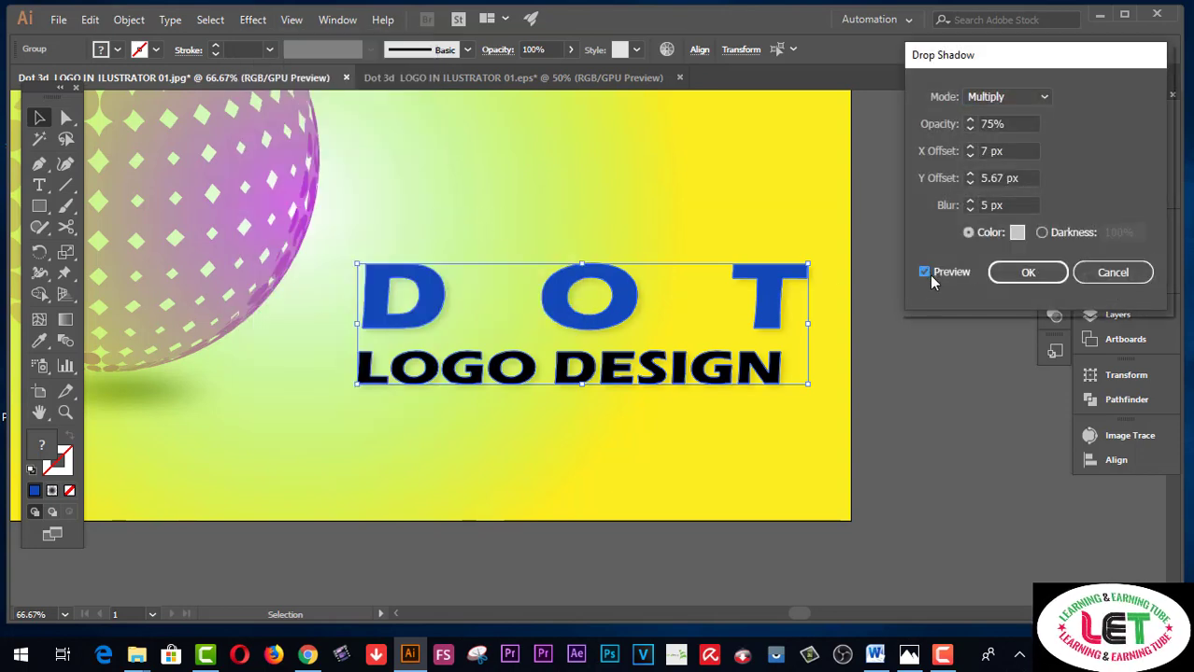
pyautogui.click(1004, 277)
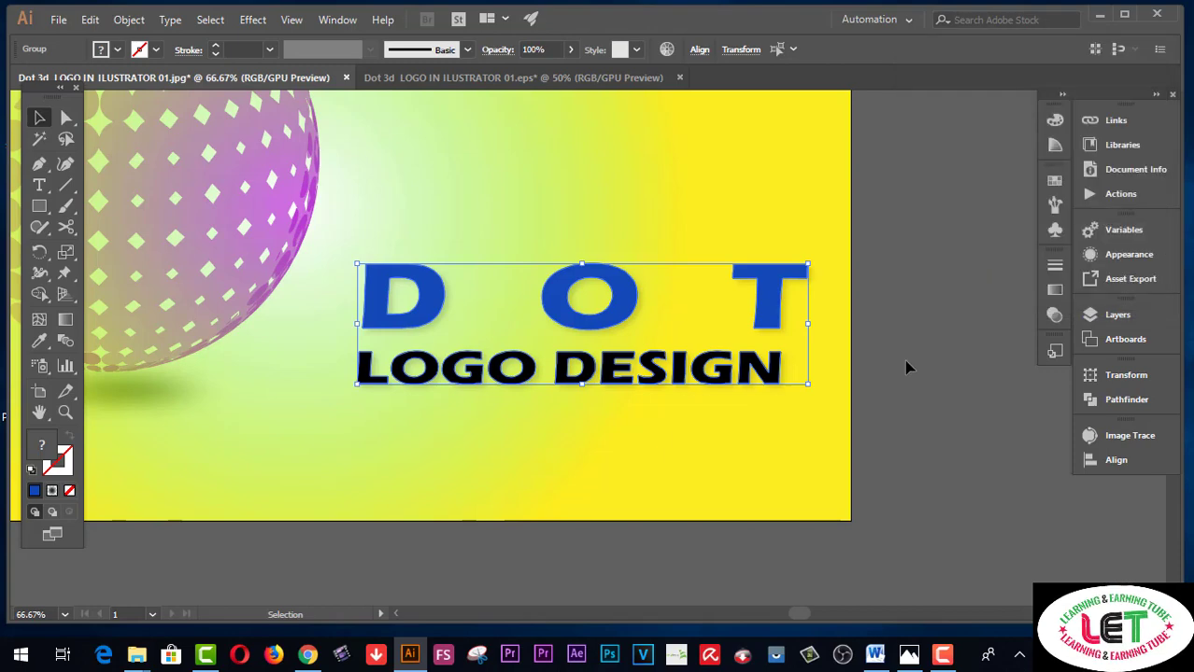
pyautogui.click(906, 371)
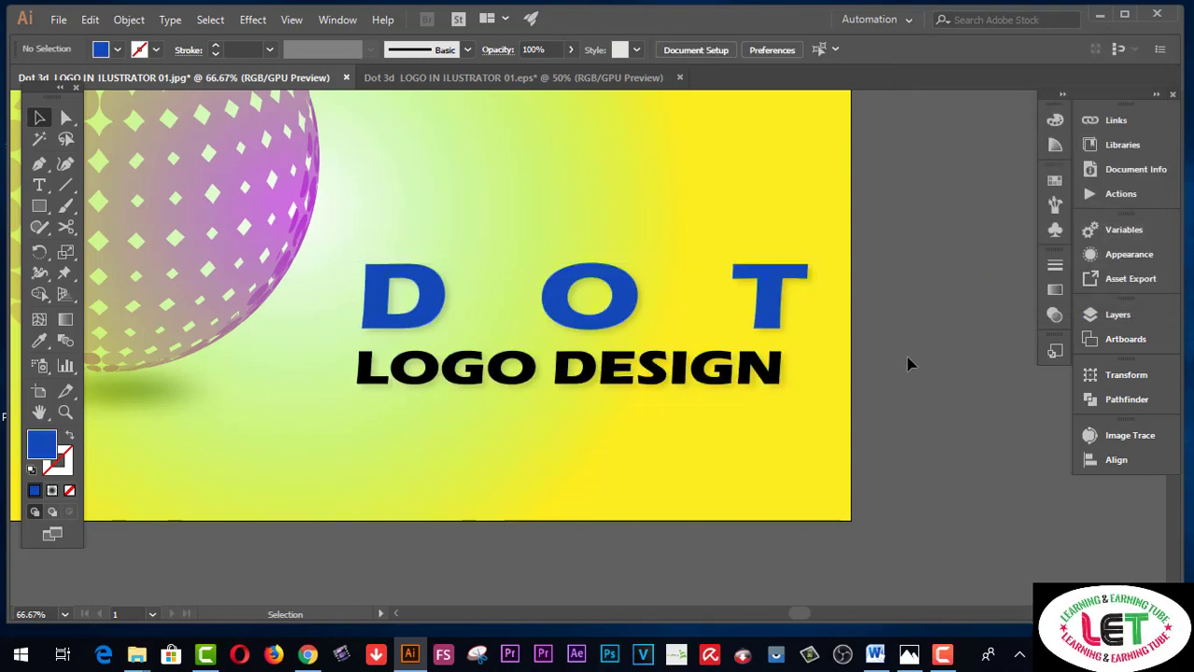
# Zoom out and pan so the whole artboard and the black halftone circle beside it are visible
pyautogui.press('z')
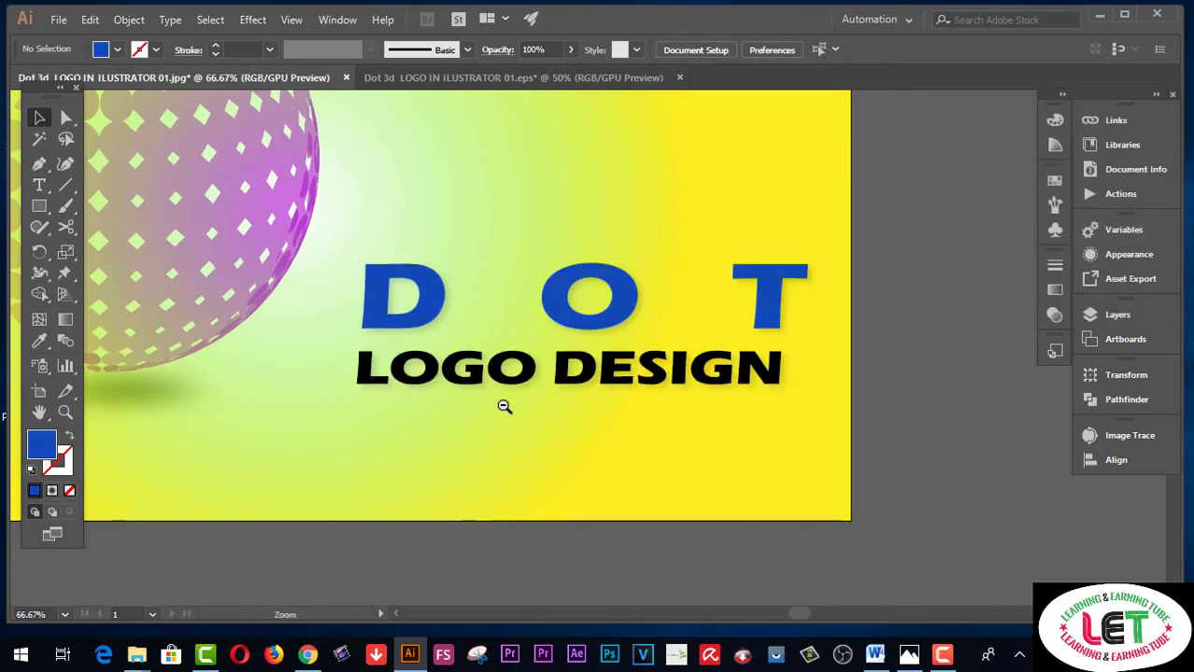
pyautogui.keyDown('alt'); pyautogui.click(278, 407); pyautogui.keyUp('alt')
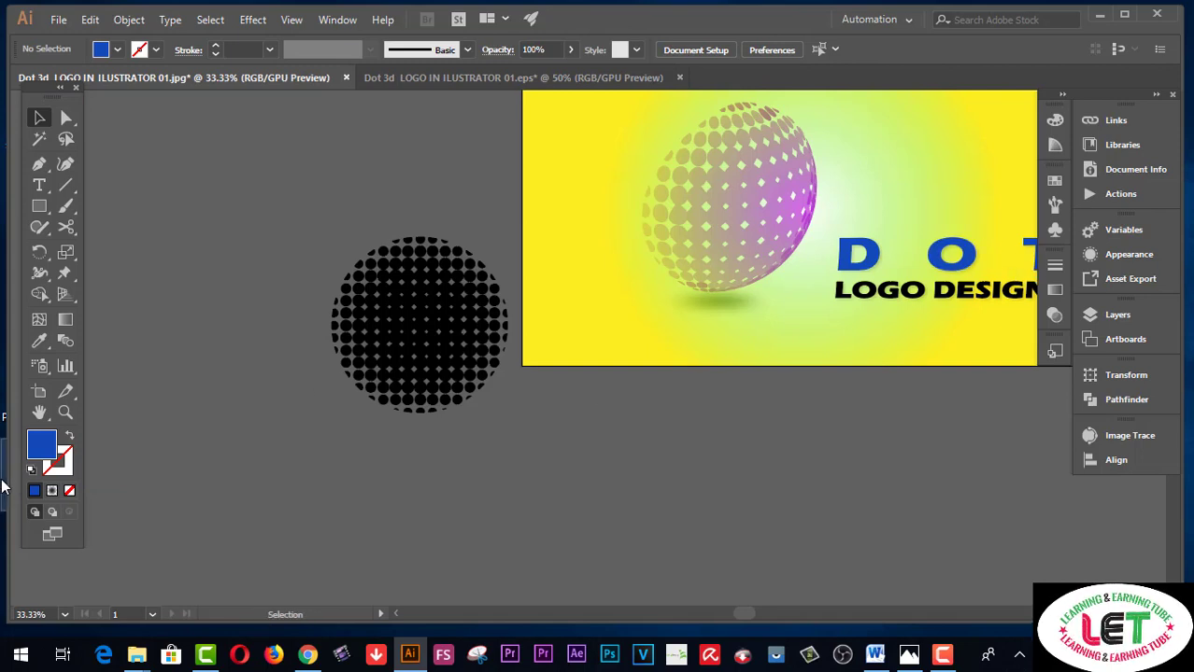
pyautogui.click(39, 412)
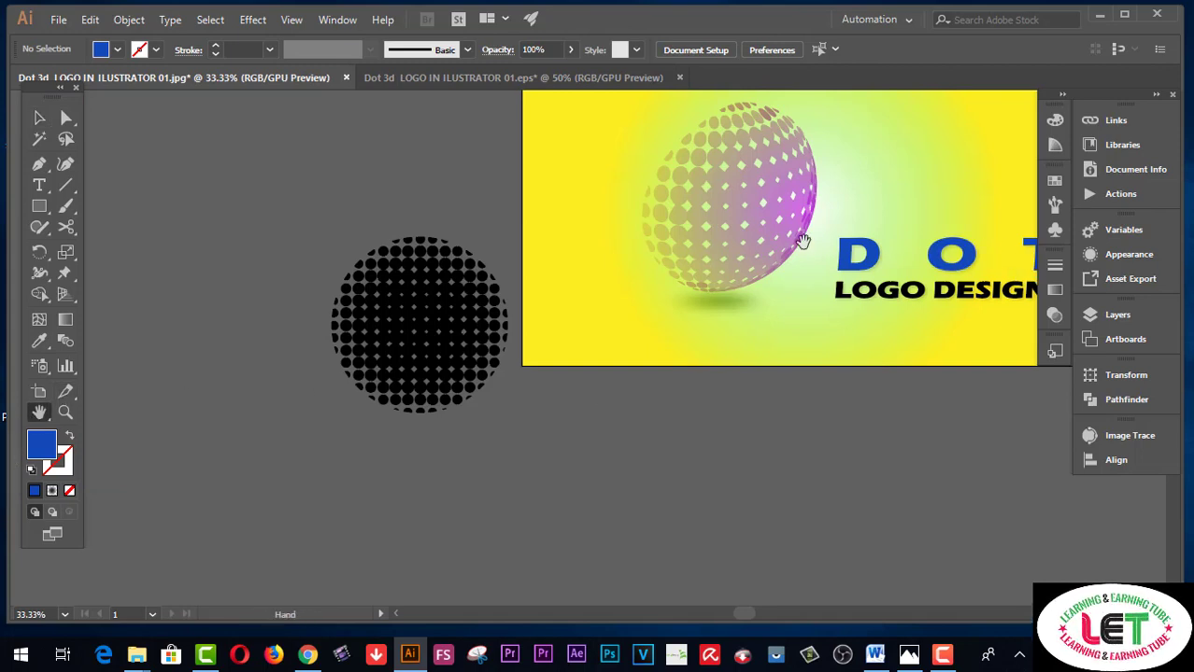
pyautogui.moveTo(803, 242); pyautogui.dragTo(570, 376)
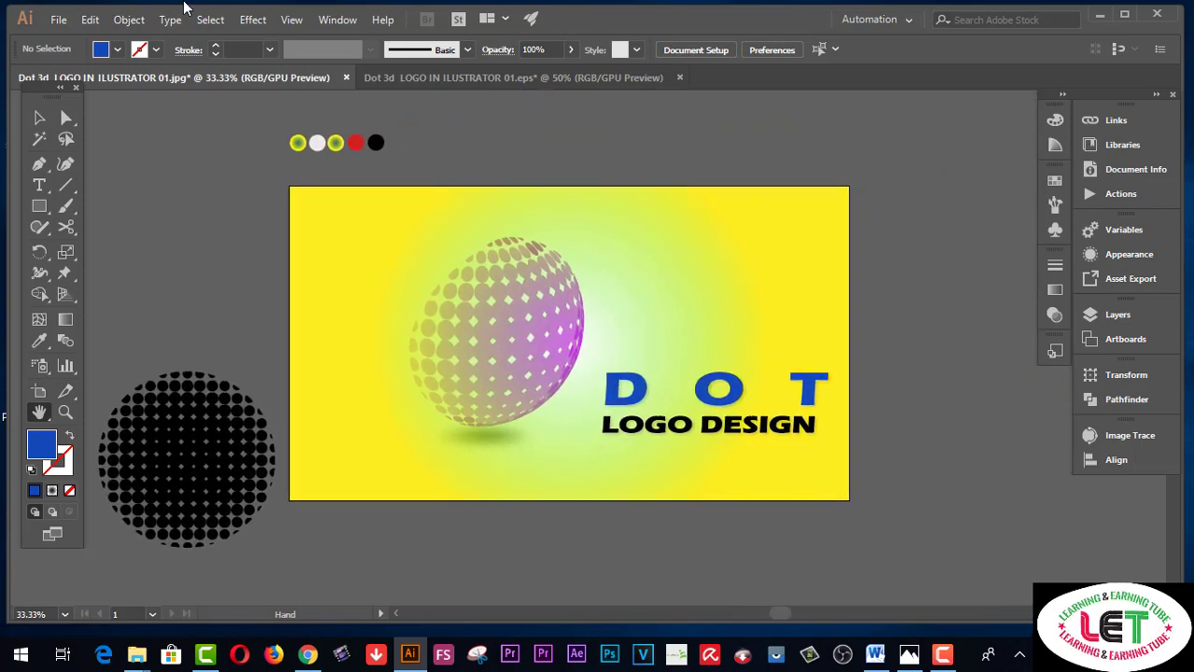
pyautogui.click(39, 118)
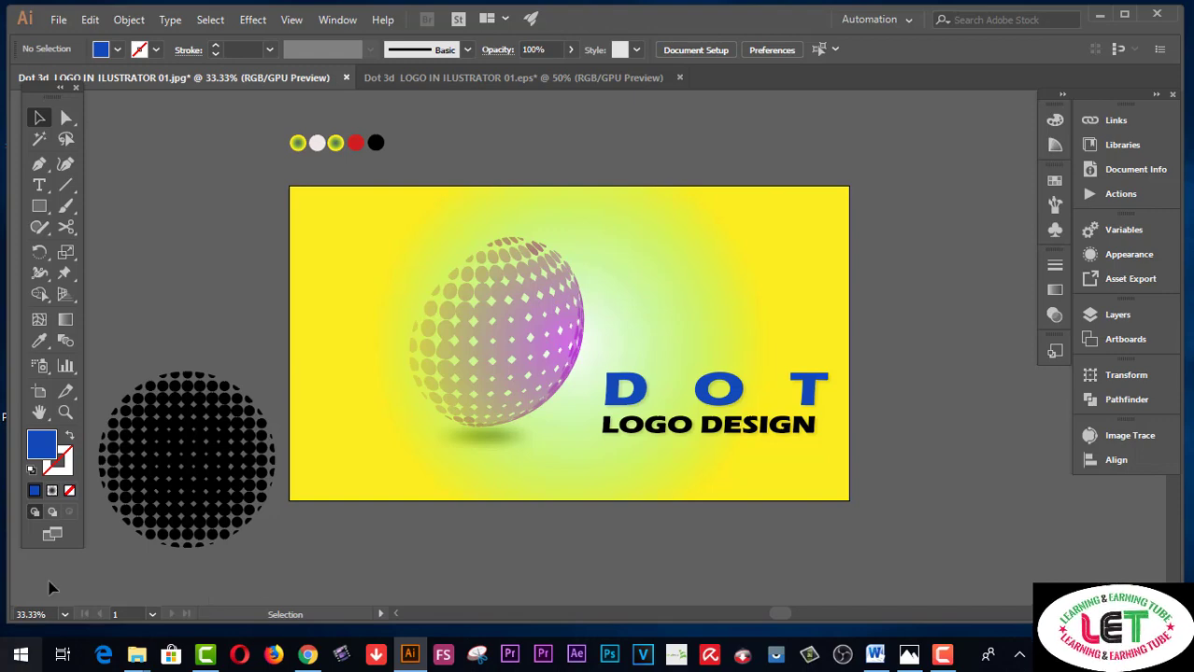
# Move the halftone dot circle behind the titles and resize it to about 949.51 x 1037.58 px
pyautogui.moveTo(177, 504); pyautogui.dragTo(386, 450)
pyautogui.moveTo(725, 376); pyautogui.dragTo(702, 412)
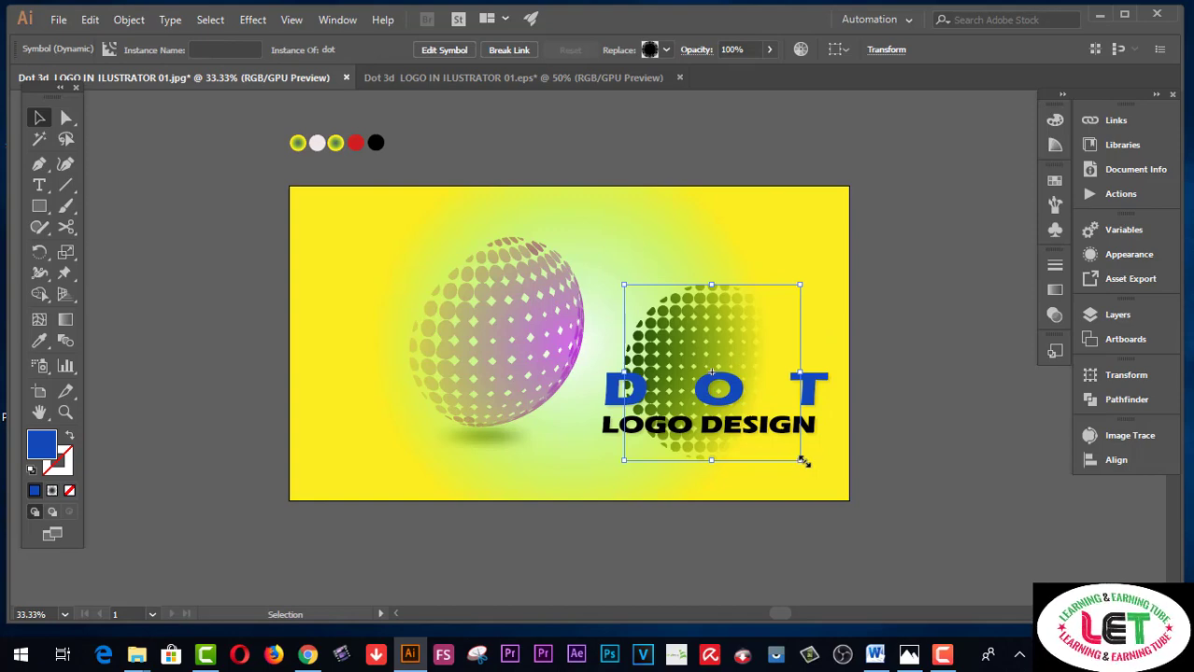
pyautogui.moveTo(803, 461); pyautogui.dragTo(934, 526)
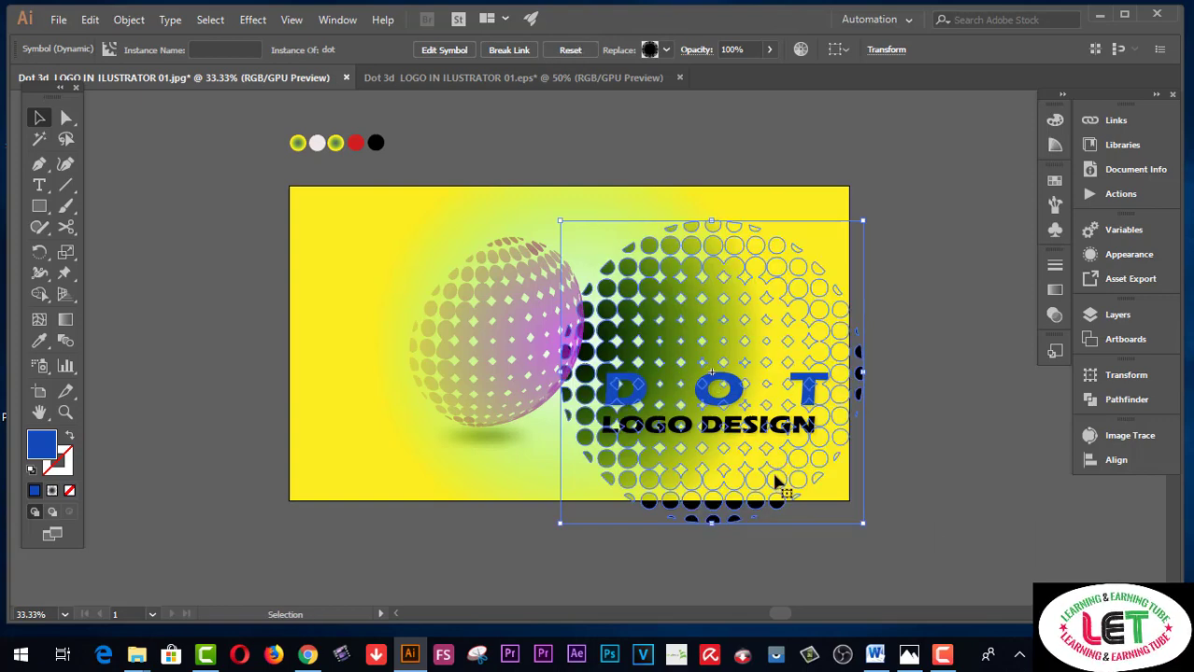
pyautogui.moveTo(775, 481); pyautogui.dragTo(772, 445)
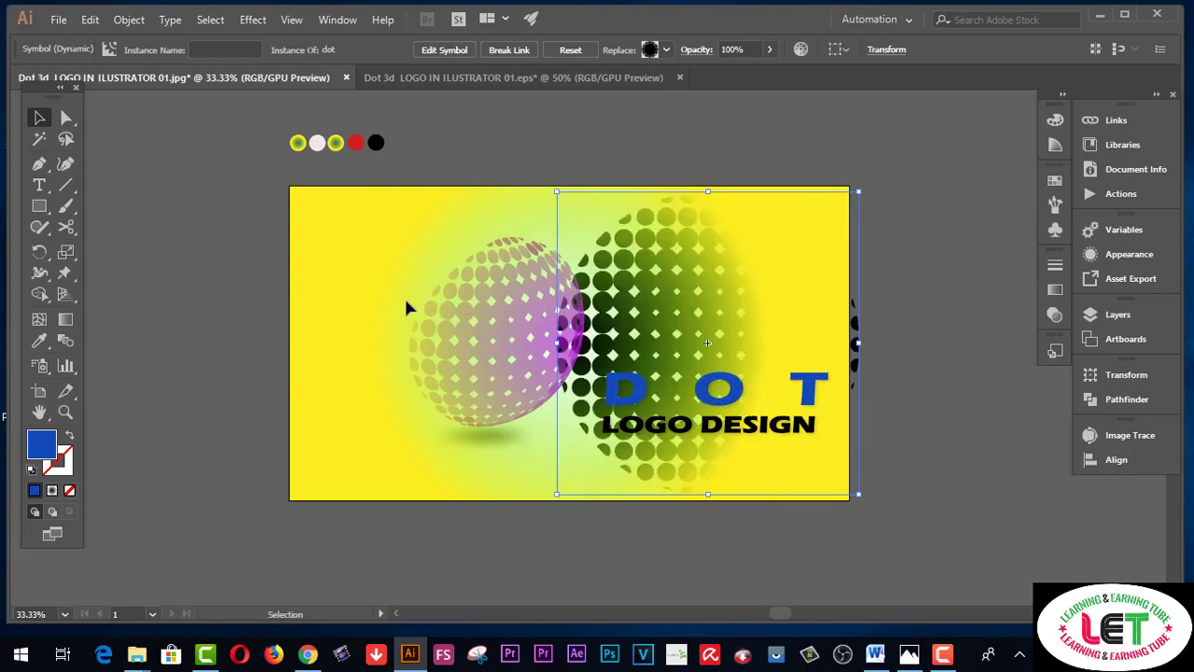
pyautogui.moveTo(556, 348)
pyautogui.mouseDown()
pyautogui.moveTo(594, 346)
pyautogui.moveTo(582, 342)
pyautogui.mouseUp()
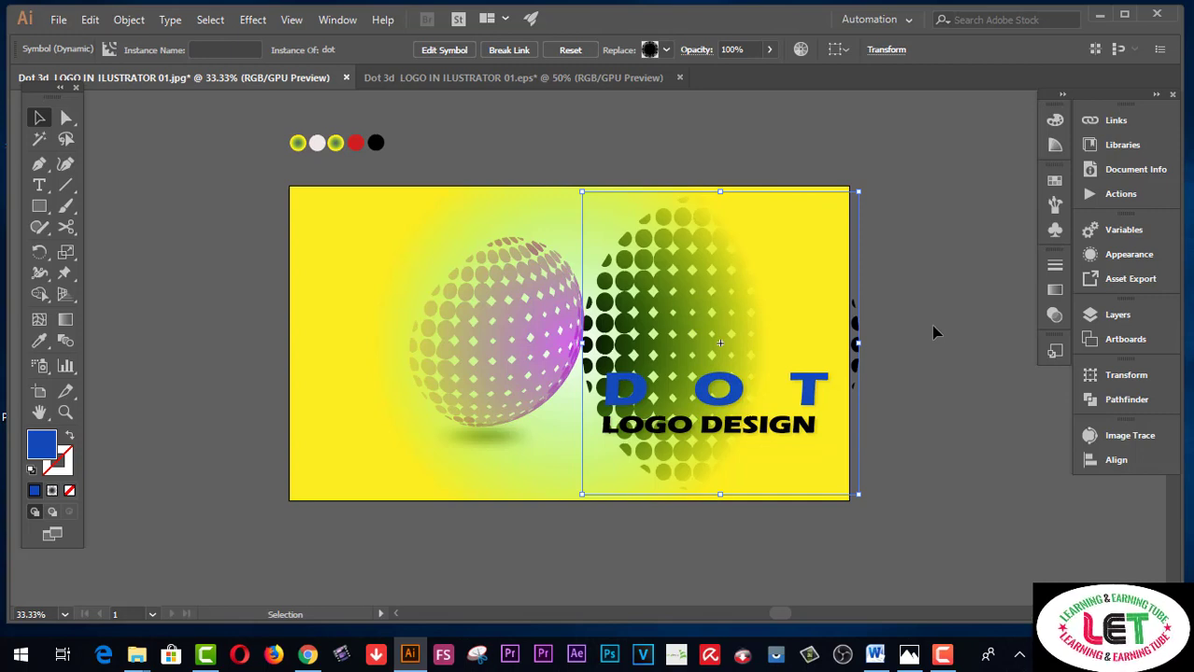
pyautogui.moveTo(857, 343); pyautogui.dragTo(853, 347)
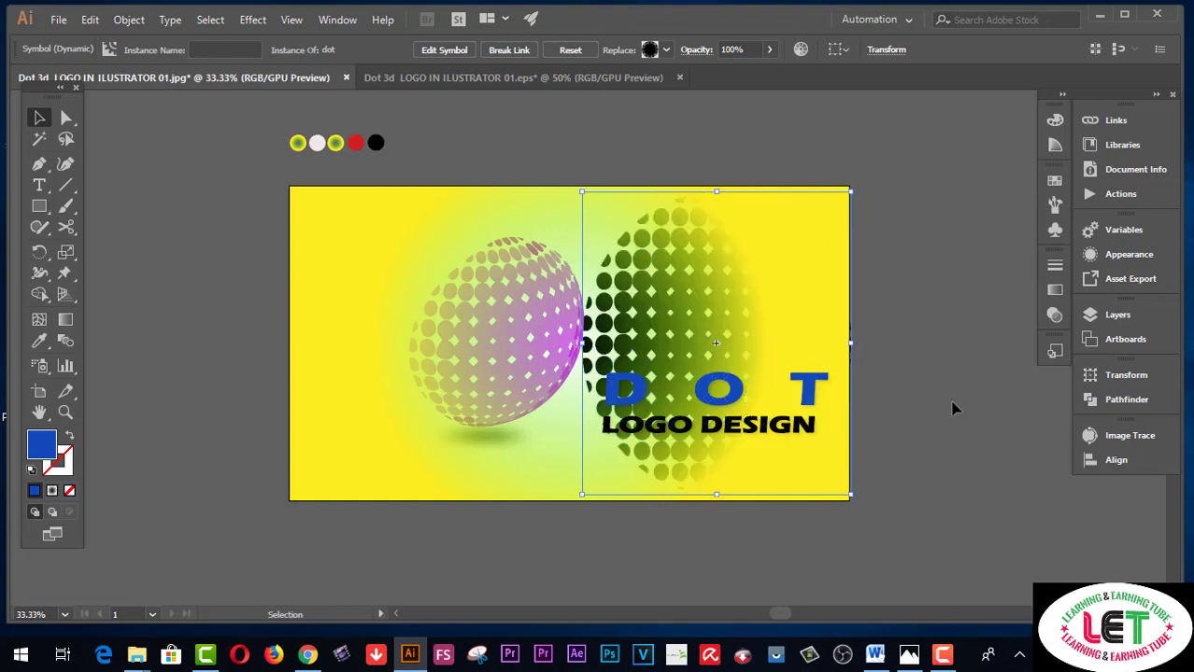
# Set the halftone circle's opacity to 22% in the Transparency panel, then deselect it
pyautogui.click(359, 22)
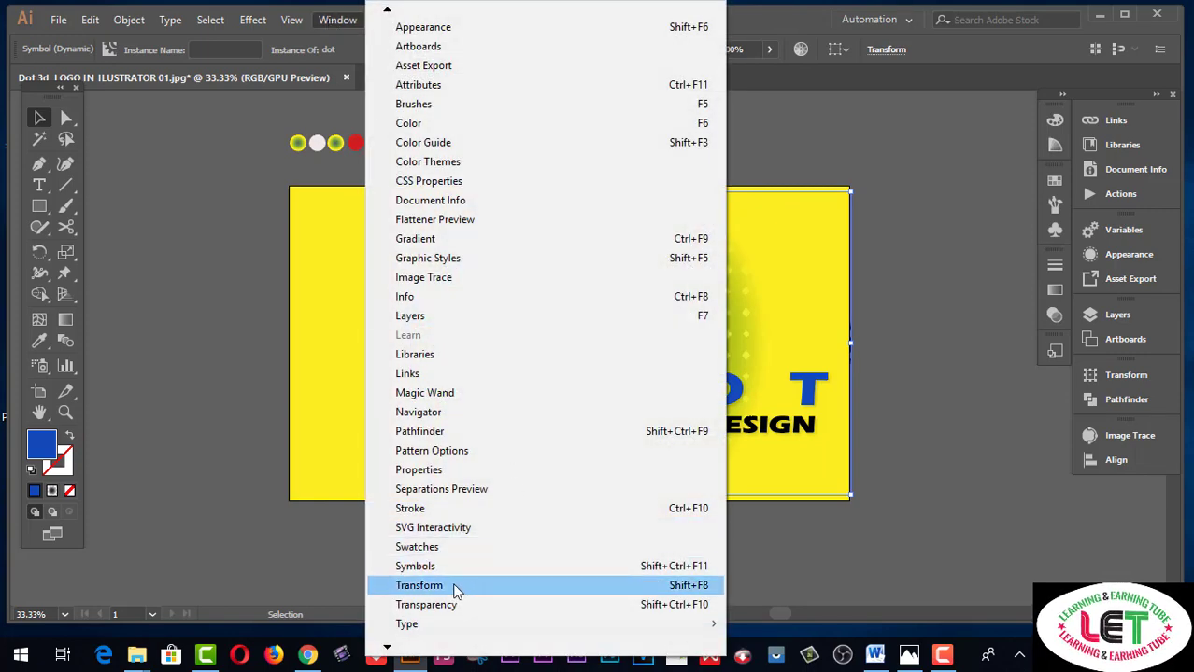
pyautogui.click(448, 607)
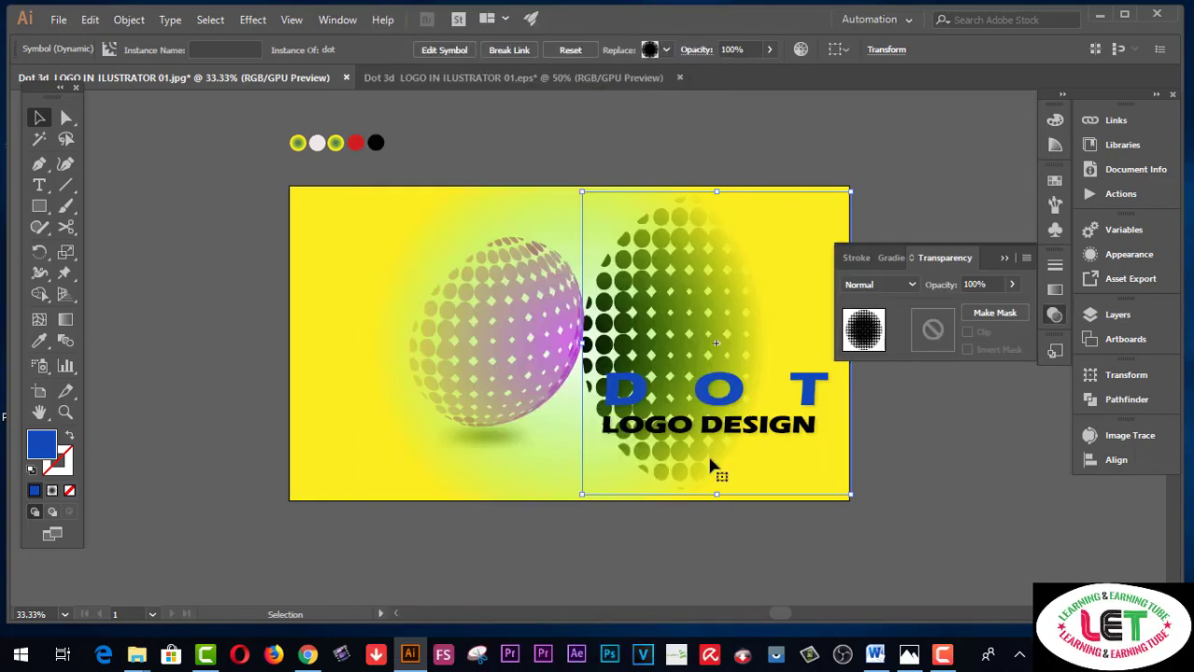
pyautogui.click(1008, 285)
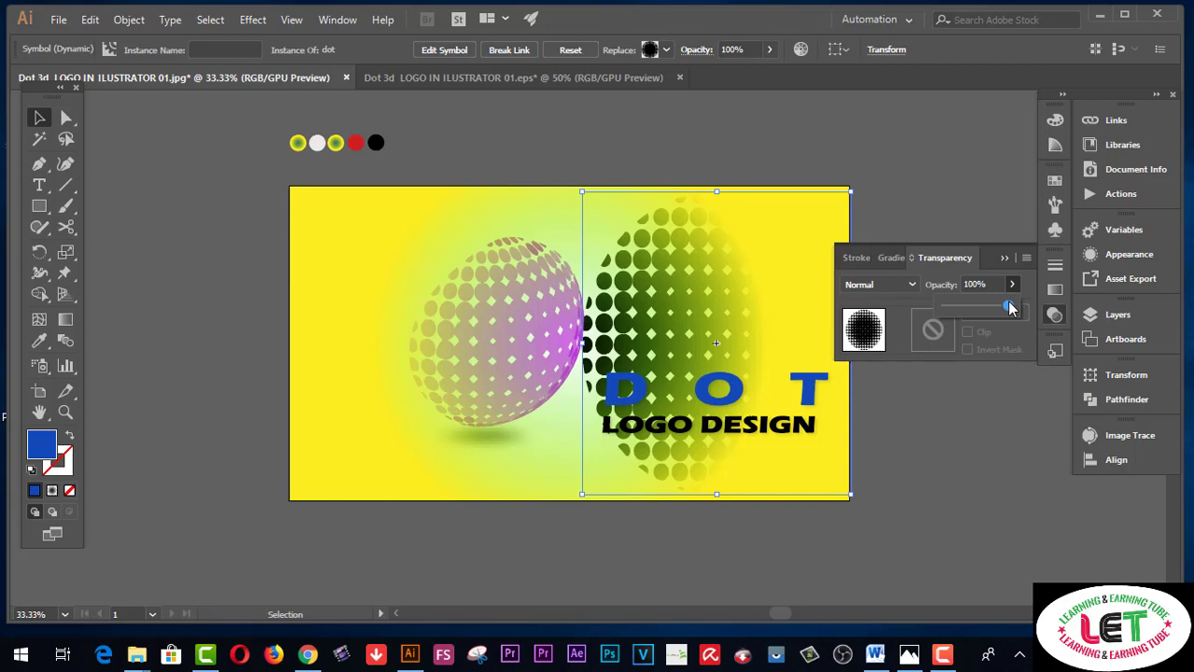
pyautogui.moveTo(1007, 304); pyautogui.dragTo(962, 311)
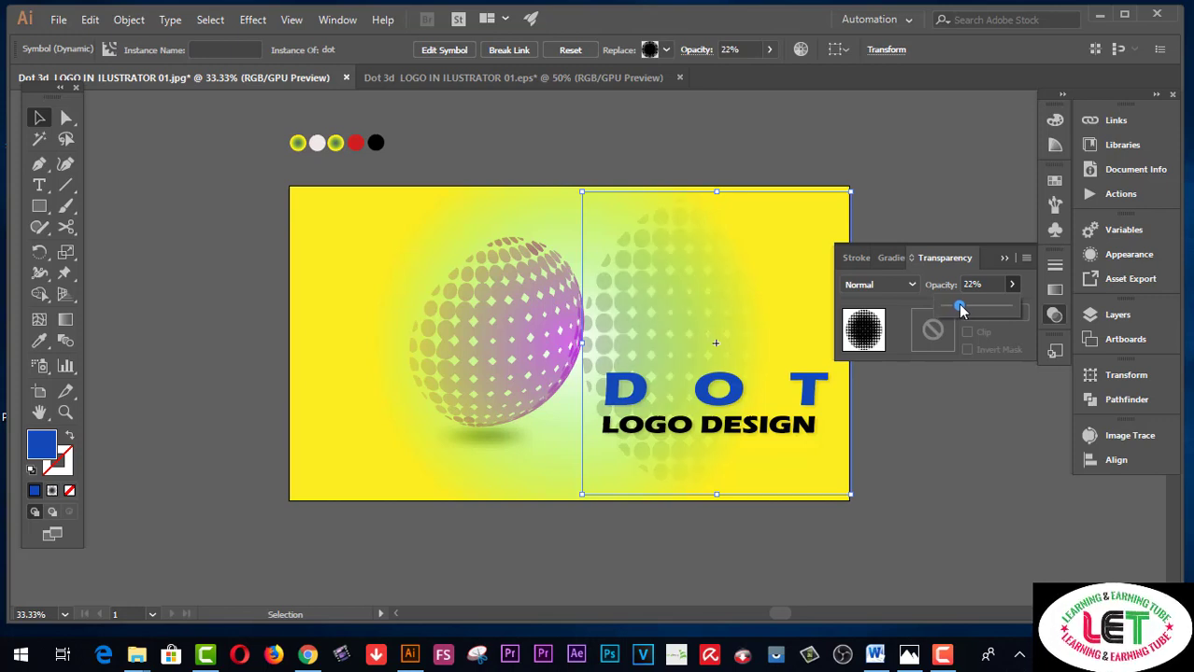
pyautogui.click(1004, 258)
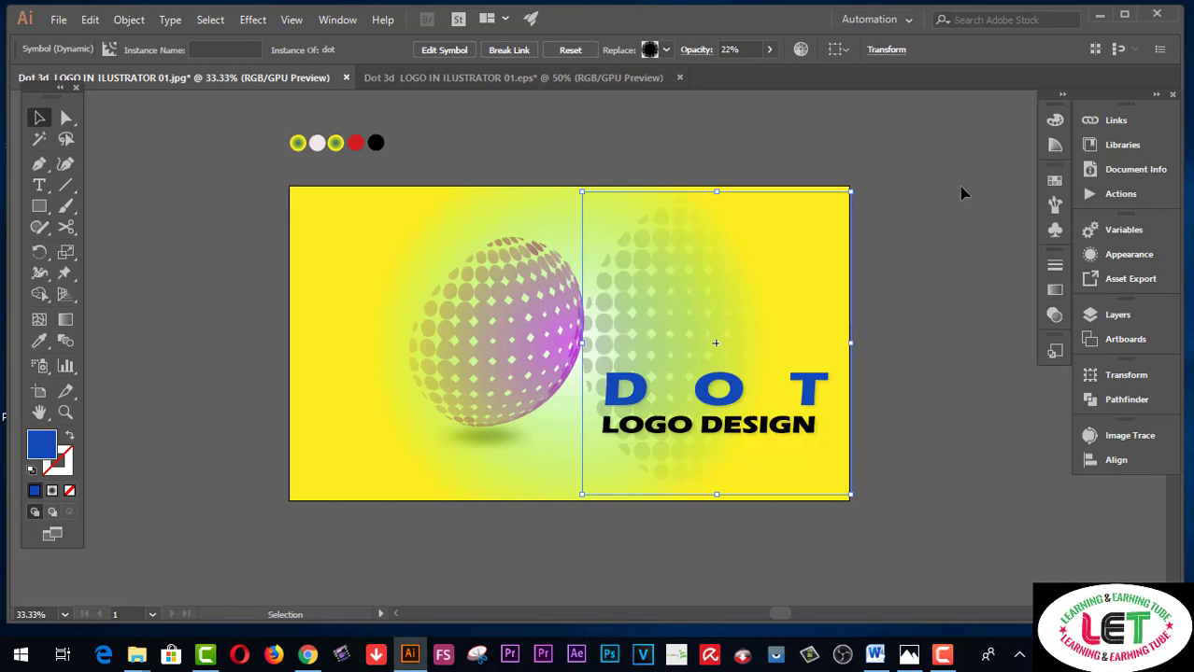
pyautogui.click(960, 187)
# Collapse the Character/Paragraph/OpenType panel group and dock it on the right side
pyautogui.press('ctrl')
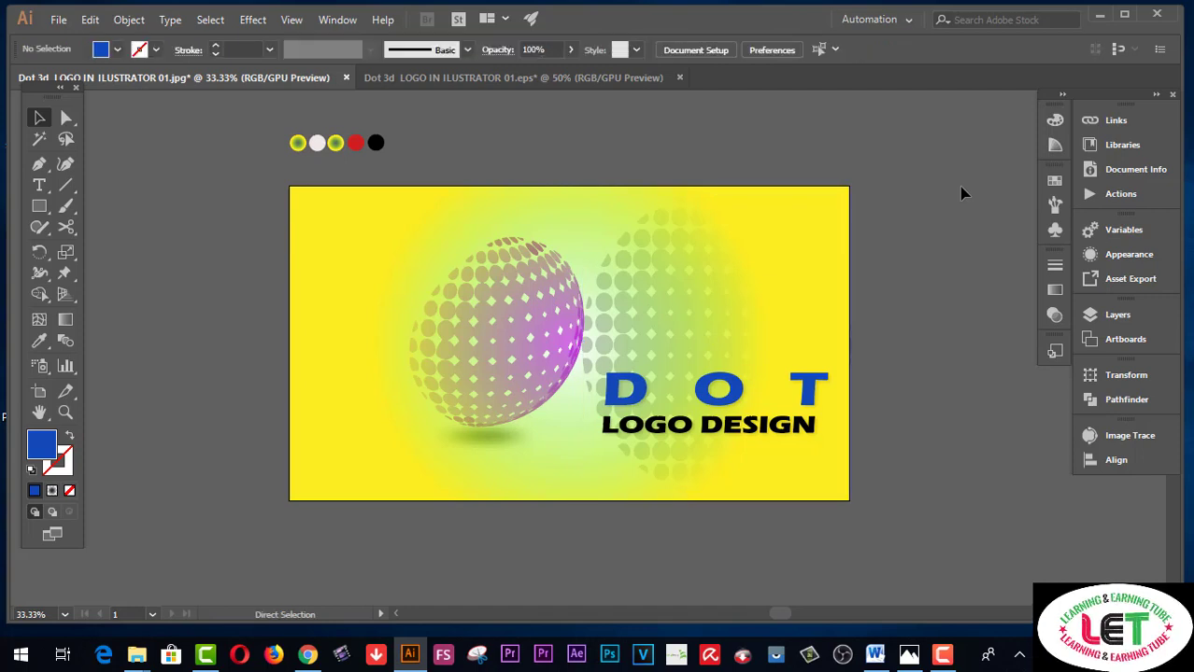
pyautogui.hotkey('ctrl', 't')
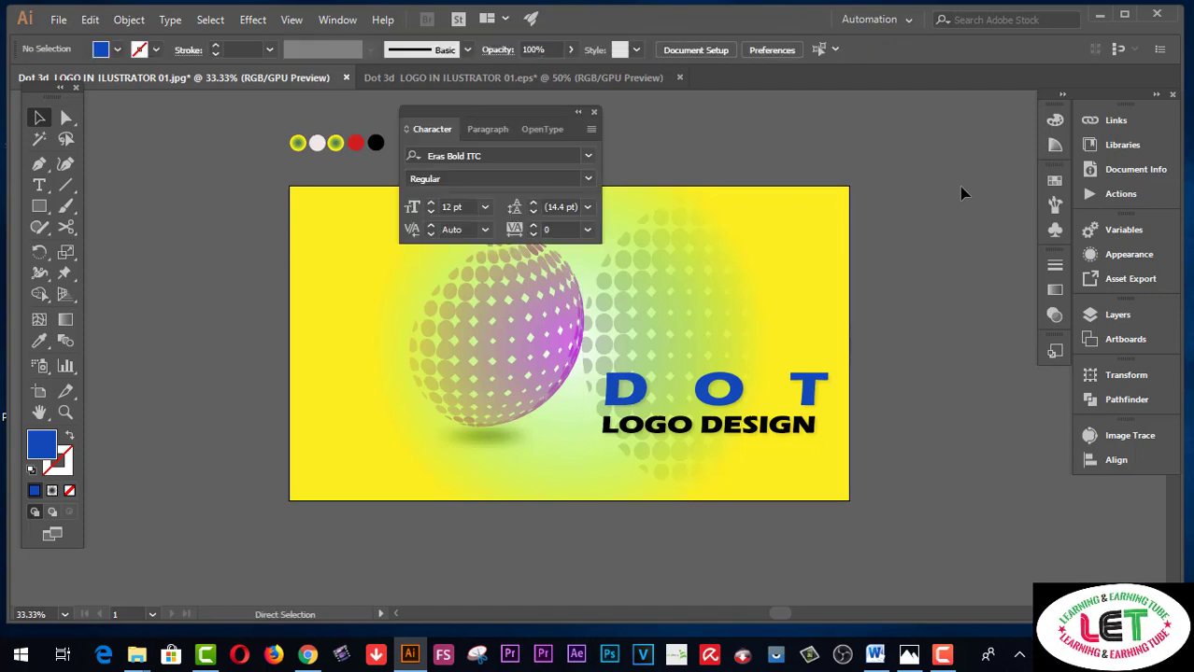
pyautogui.click(577, 113)
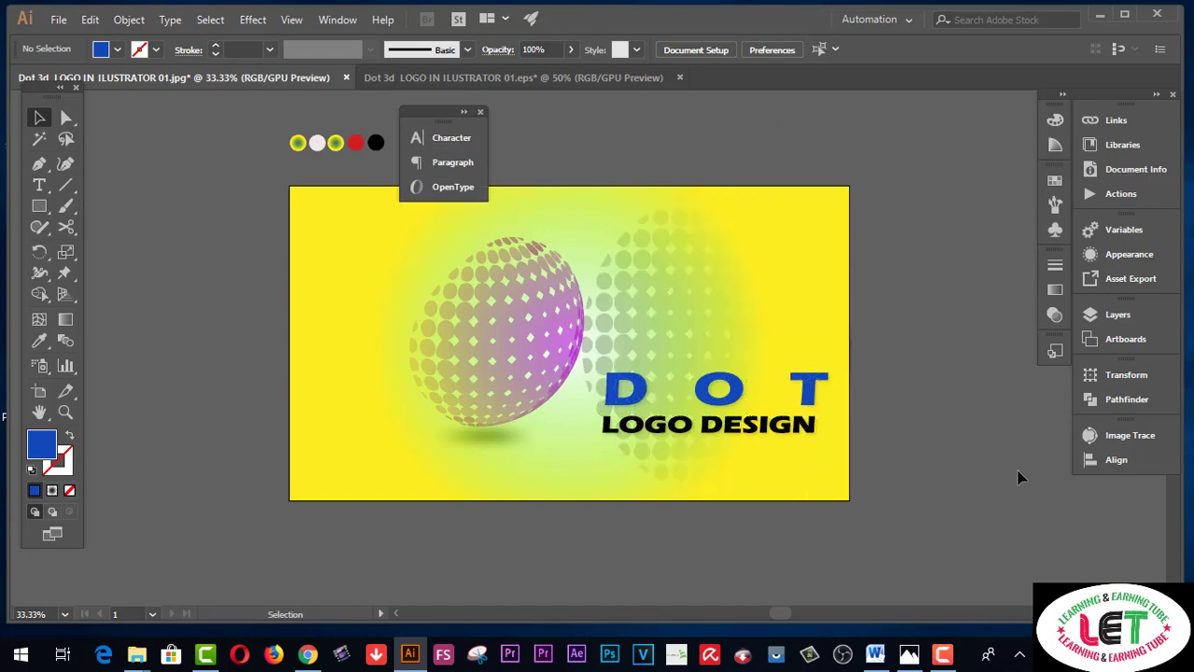
pyautogui.moveTo(419, 114); pyautogui.dragTo(1084, 495)
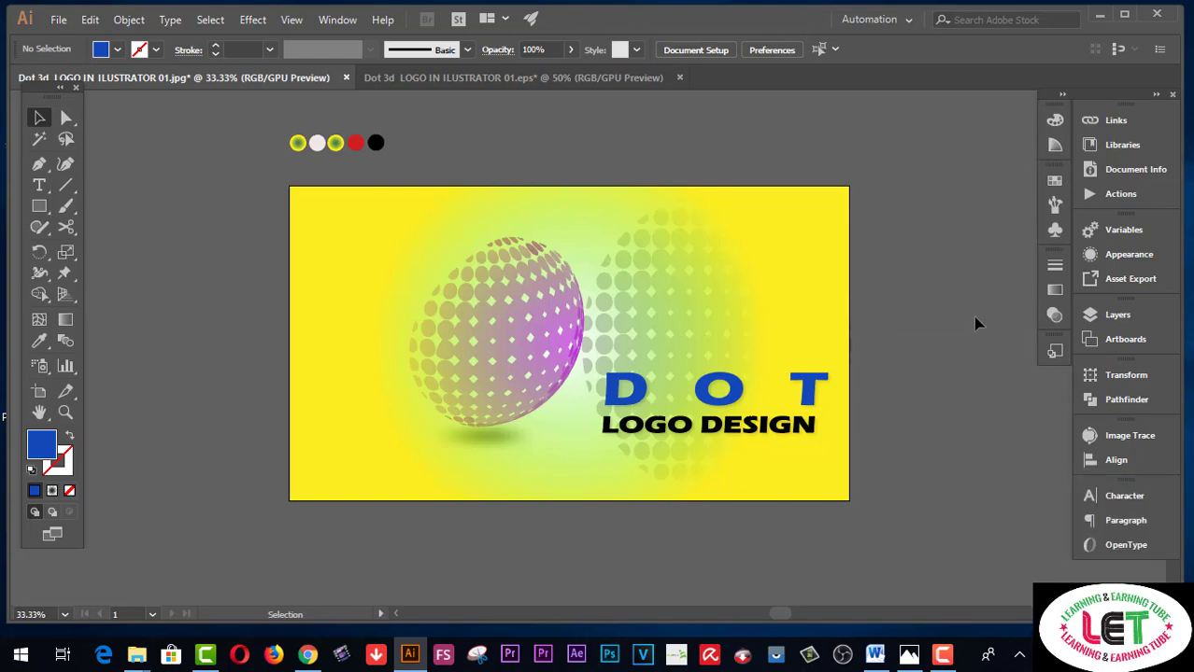
# Check the outlines with Ctrl+Y, then delete the five sample colour circles above the artboard
pyautogui.hotkey('ctrl', 'y')
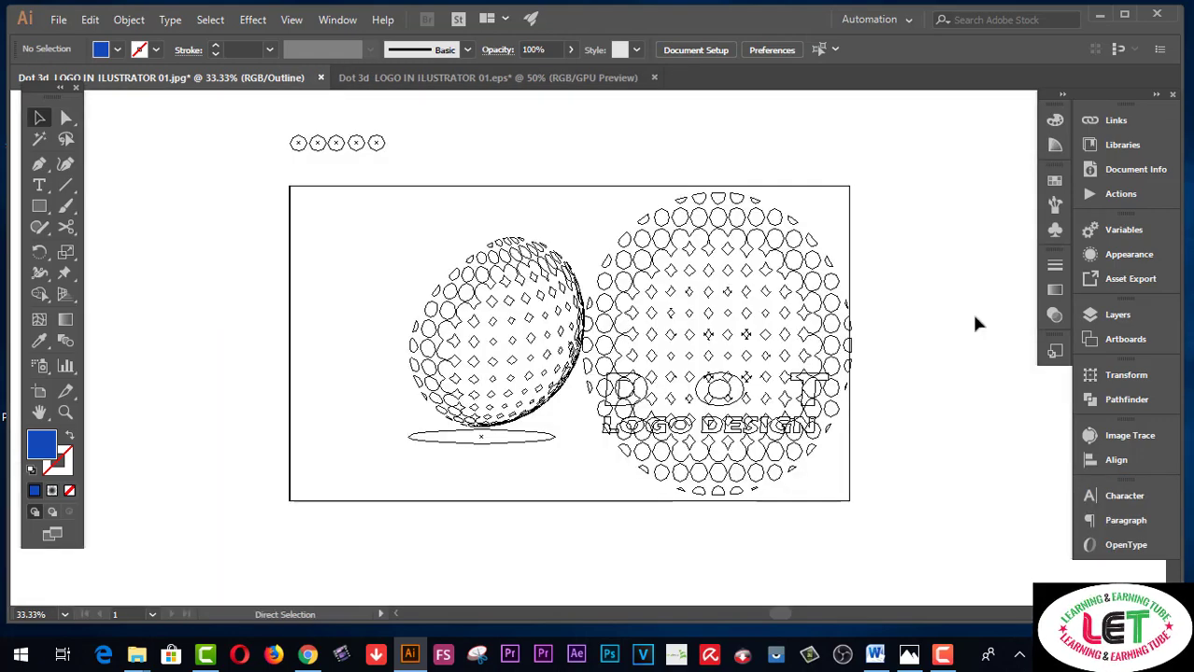
pyautogui.hotkey('ctrl', 'y')
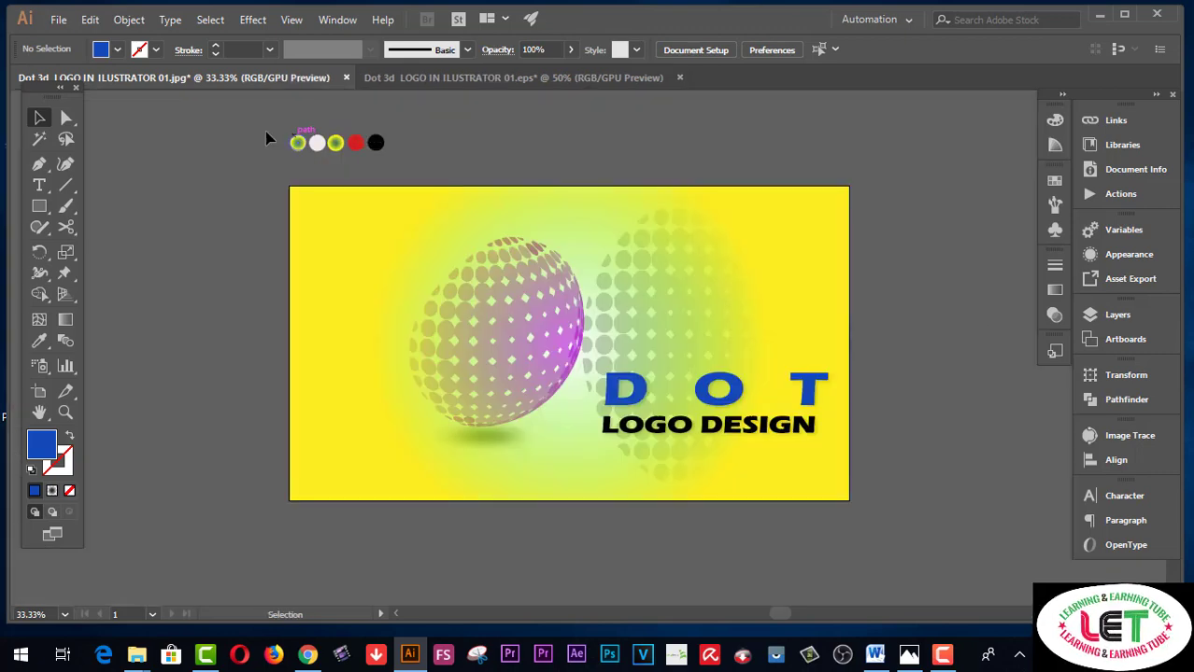
pyautogui.moveTo(266, 138); pyautogui.dragTo(447, 157)
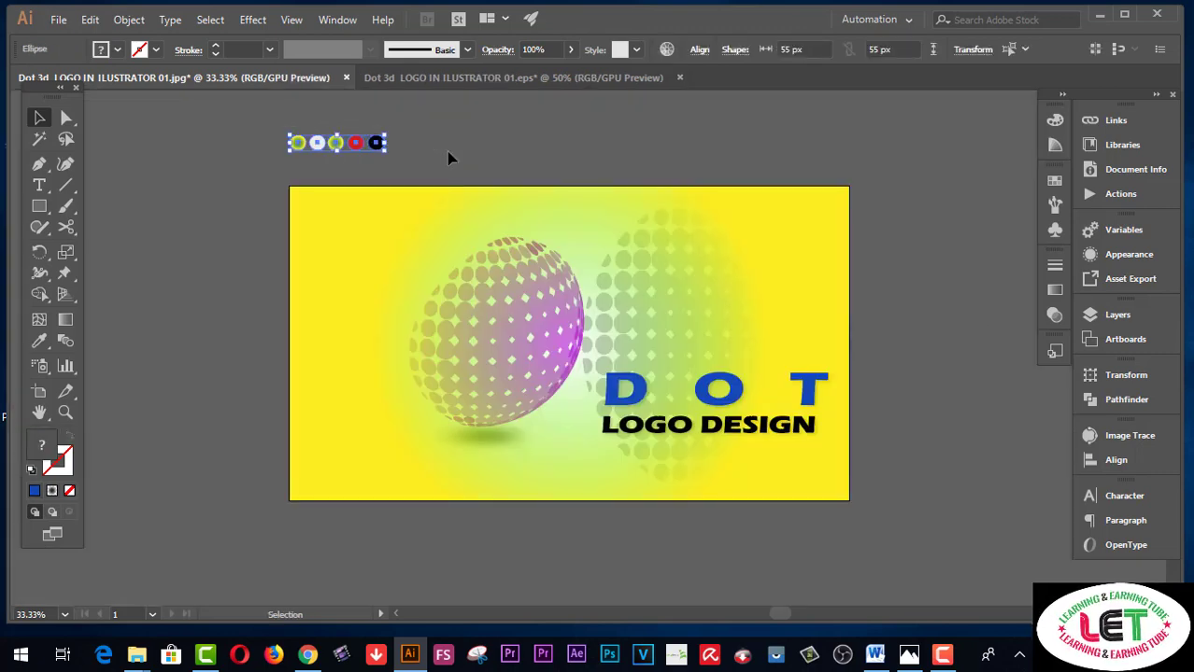
pyautogui.press('Delete')
# Zoom in and centre the logo artwork in the window
pyautogui.click(65, 412)
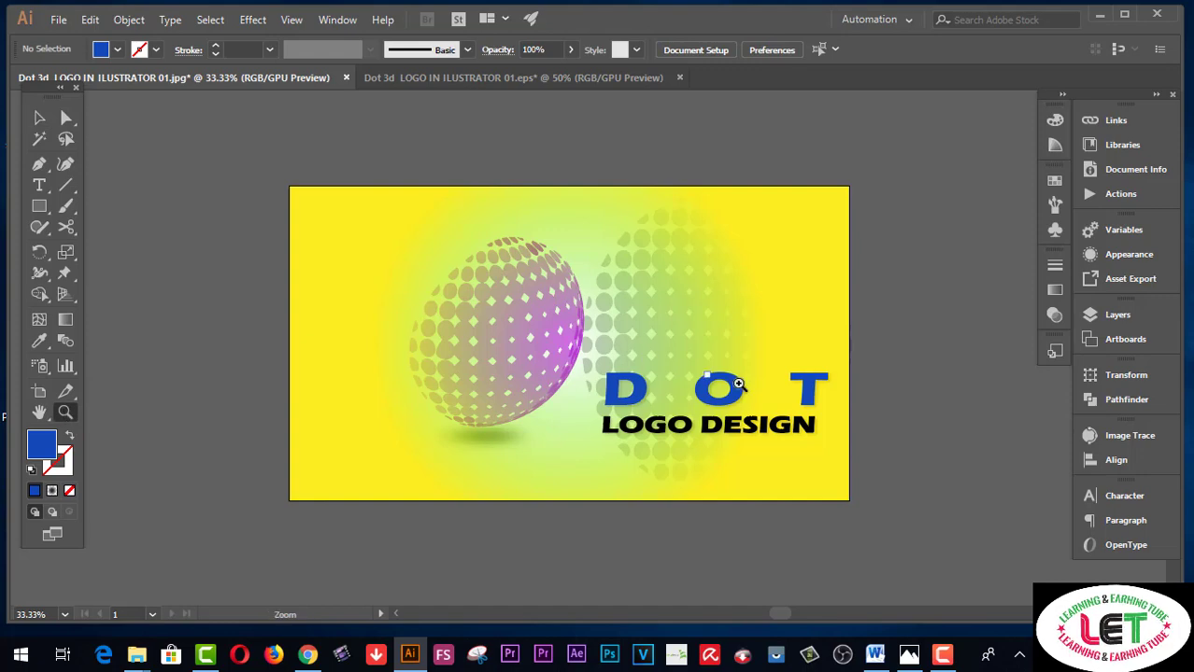
pyautogui.click(737, 384)
pyautogui.scroll(3, 629, 344)
pyautogui.scroll(2, 513, 392)
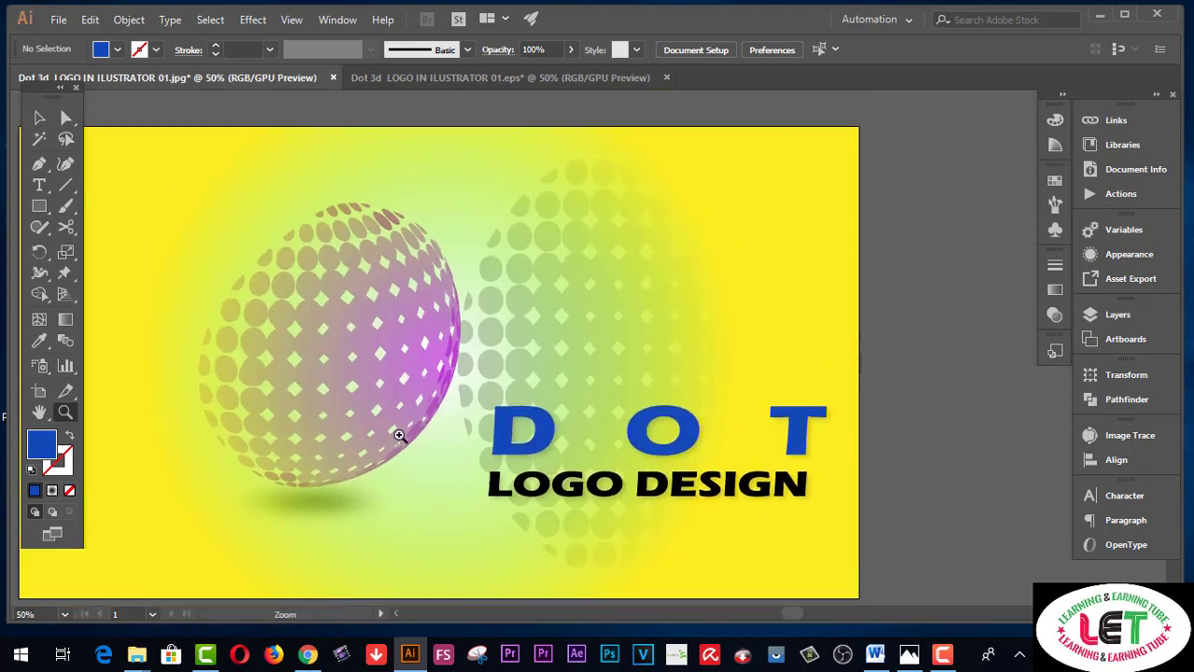
pyautogui.click(39, 414)
pyautogui.moveTo(278, 375); pyautogui.dragTo(379, 350)
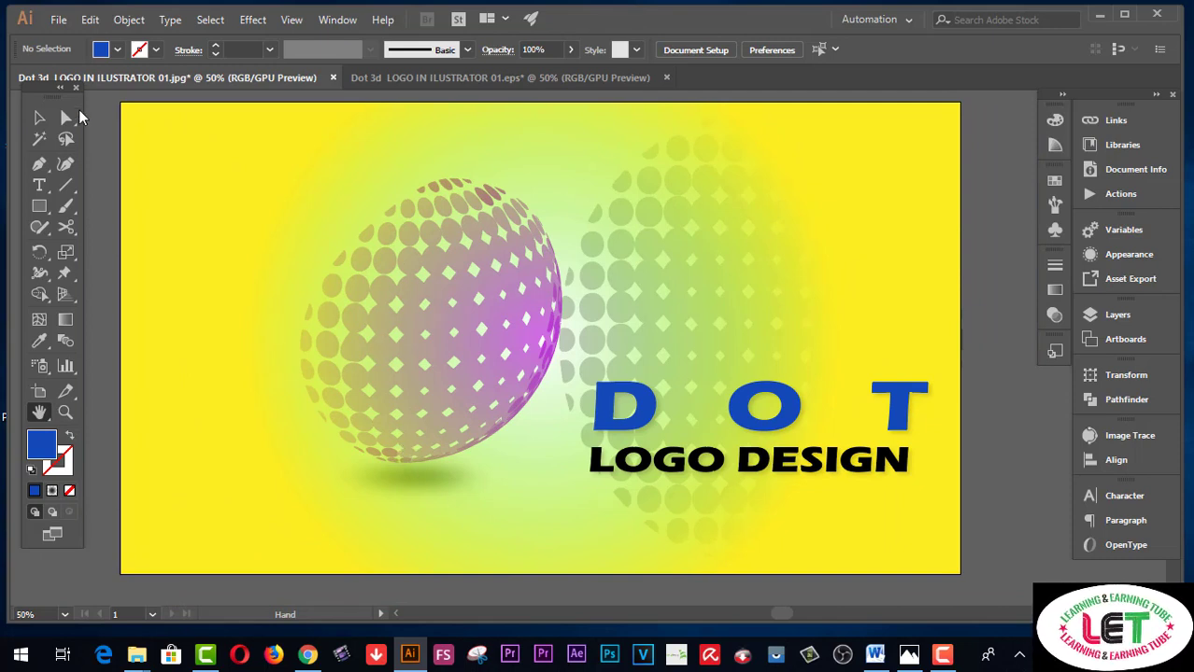
pyautogui.click(58, 19)
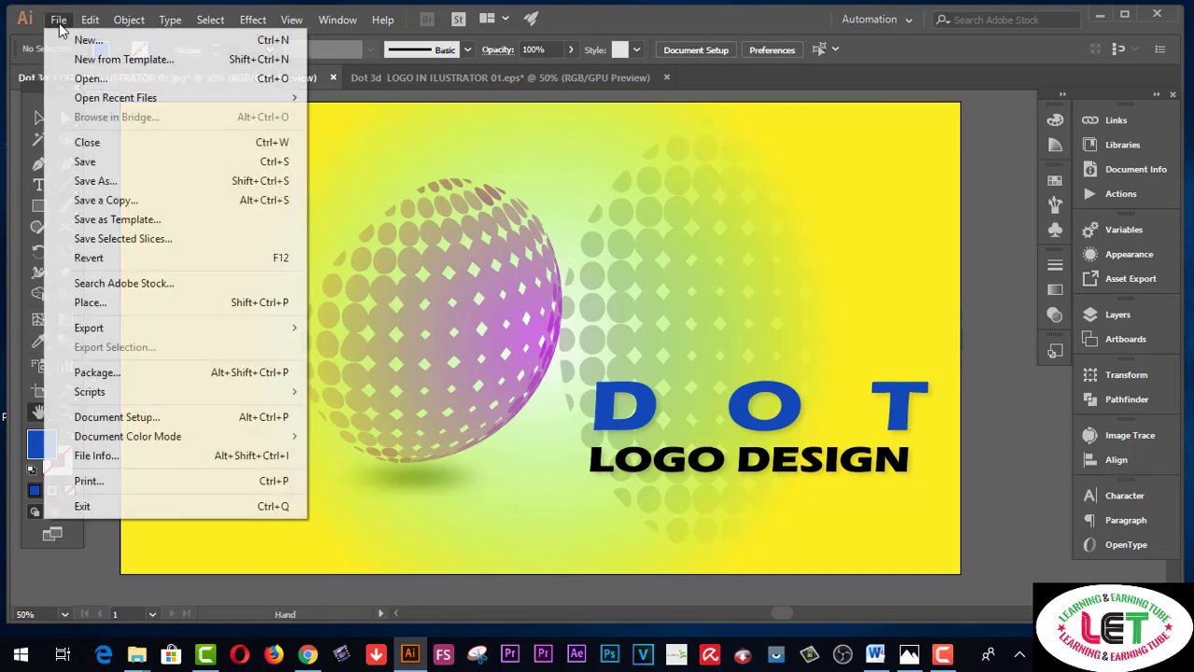
pyautogui.click(86, 182)
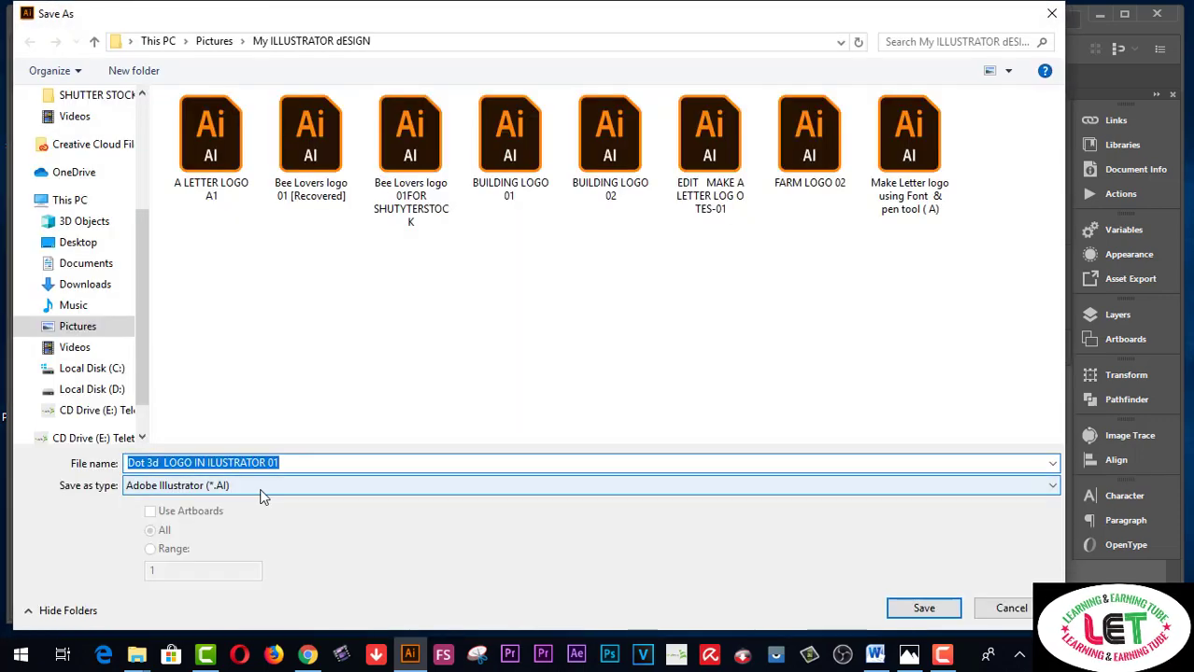
pyautogui.click(262, 488)
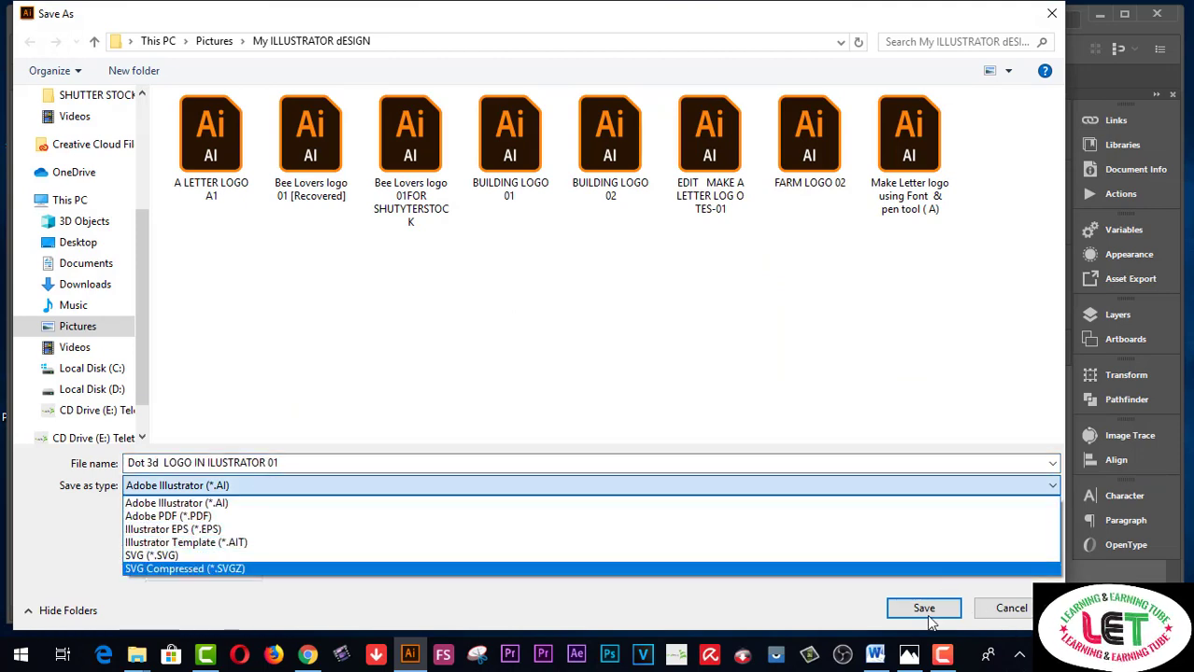
pyautogui.click(992, 609)
pyautogui.click(990, 608)
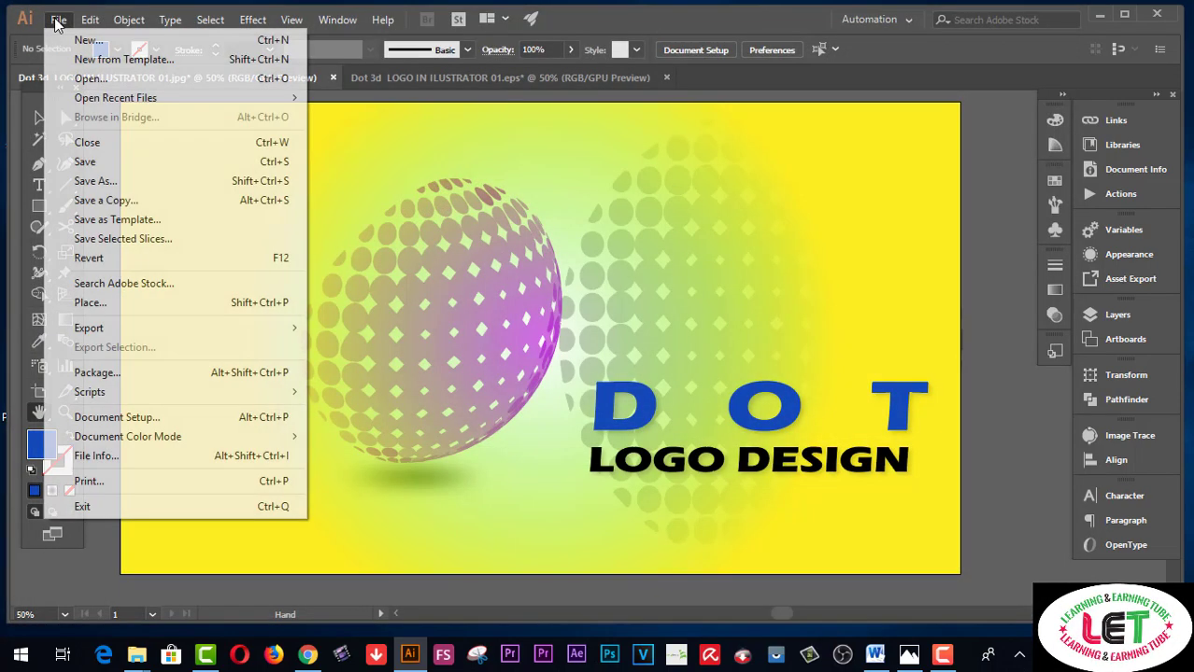
pyautogui.click(58, 19)
pyautogui.moveTo(89, 328)
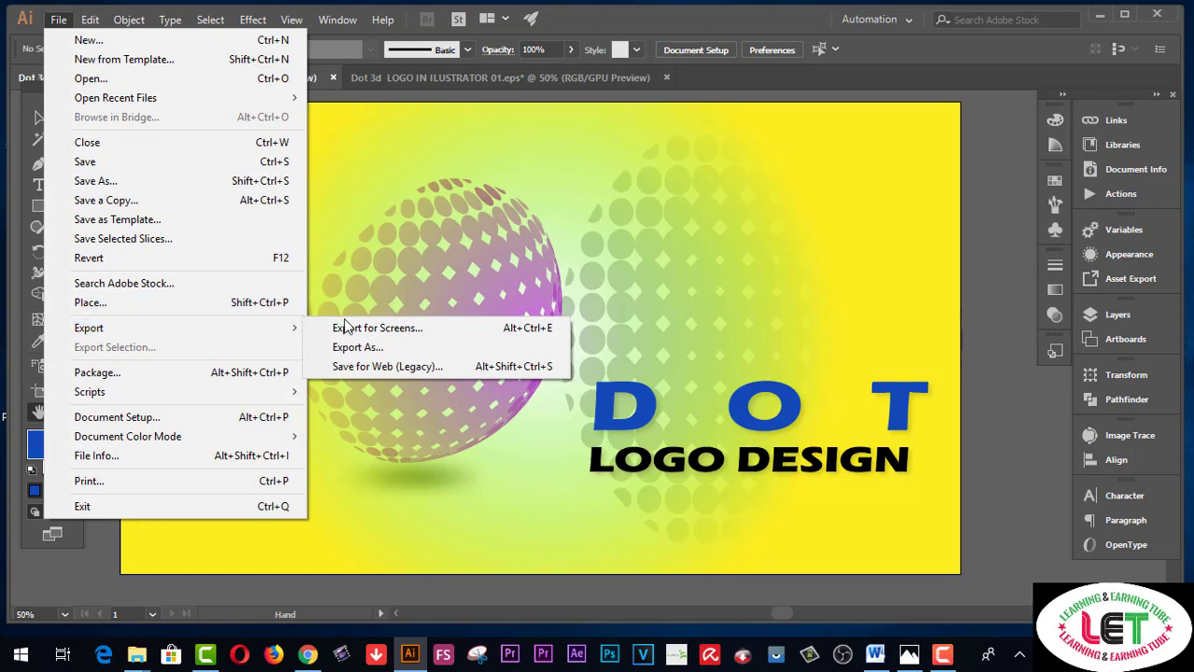
pyautogui.click(347, 349)
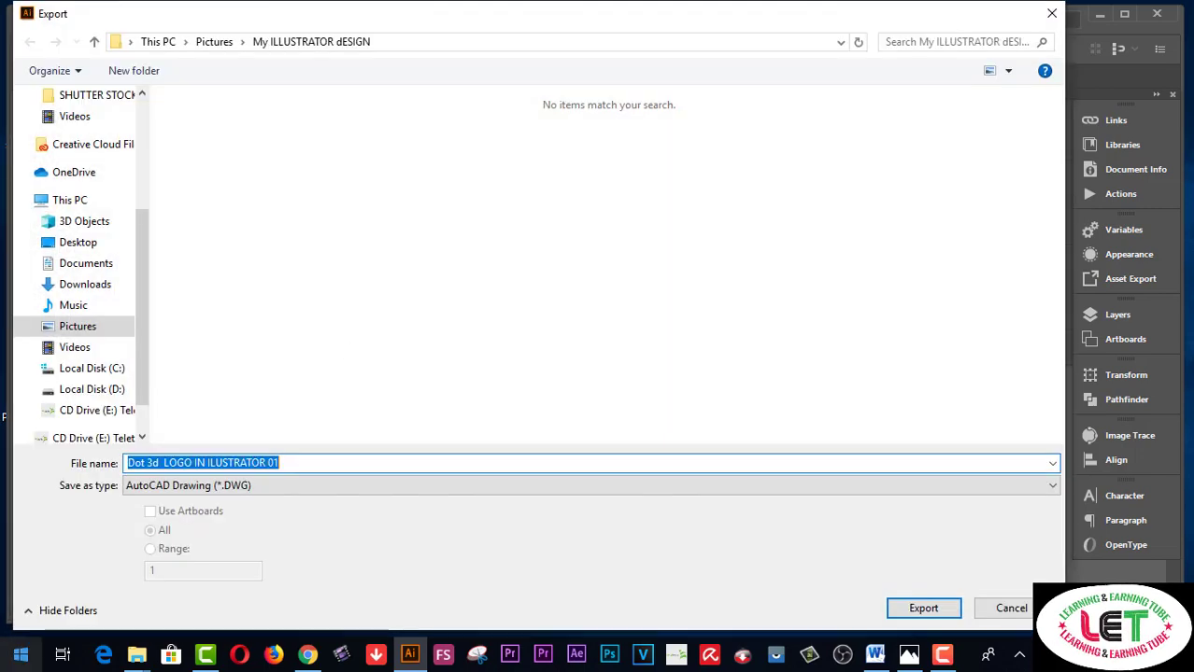
pyautogui.click(255, 492)
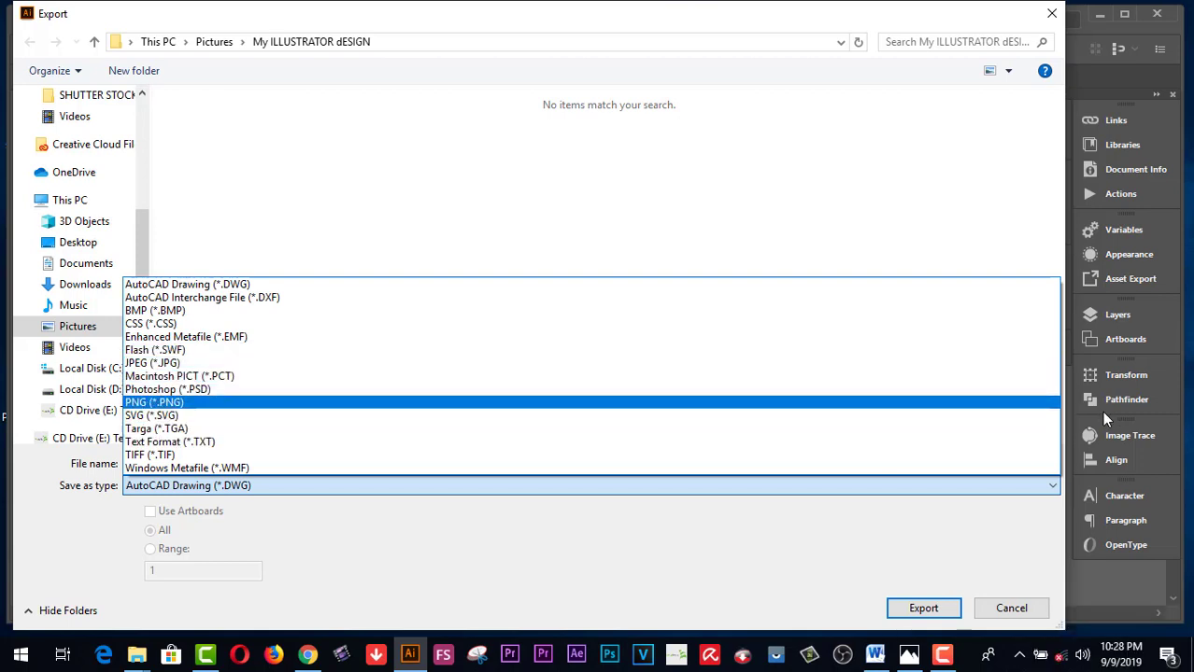
pyautogui.click(1009, 620)
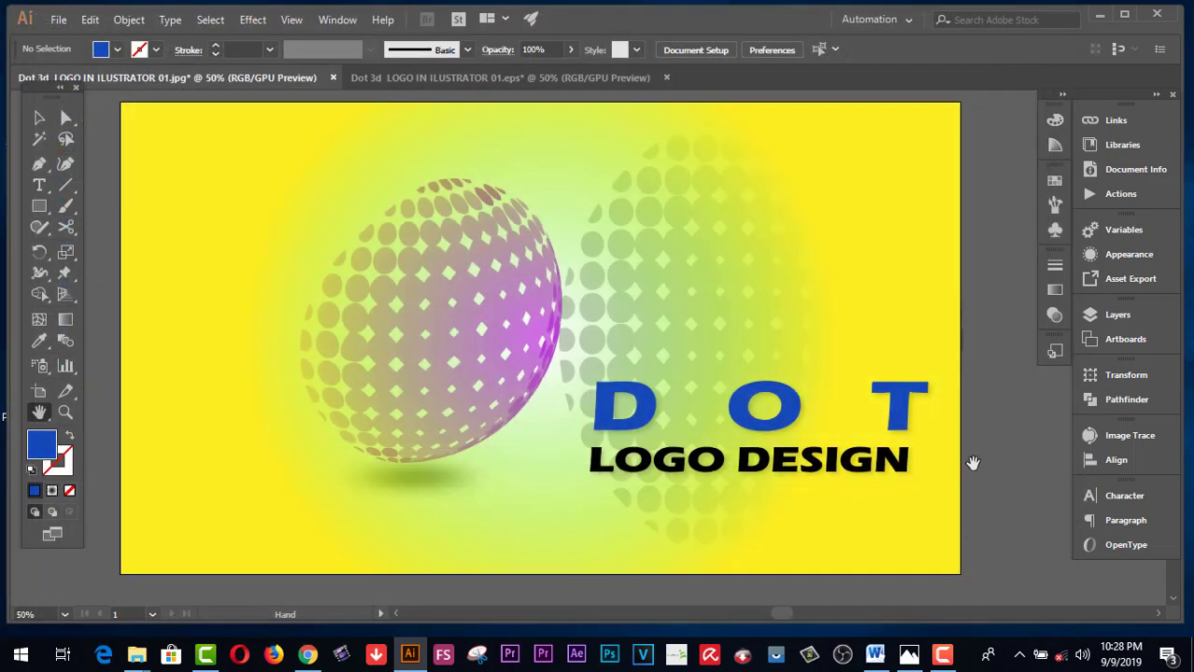